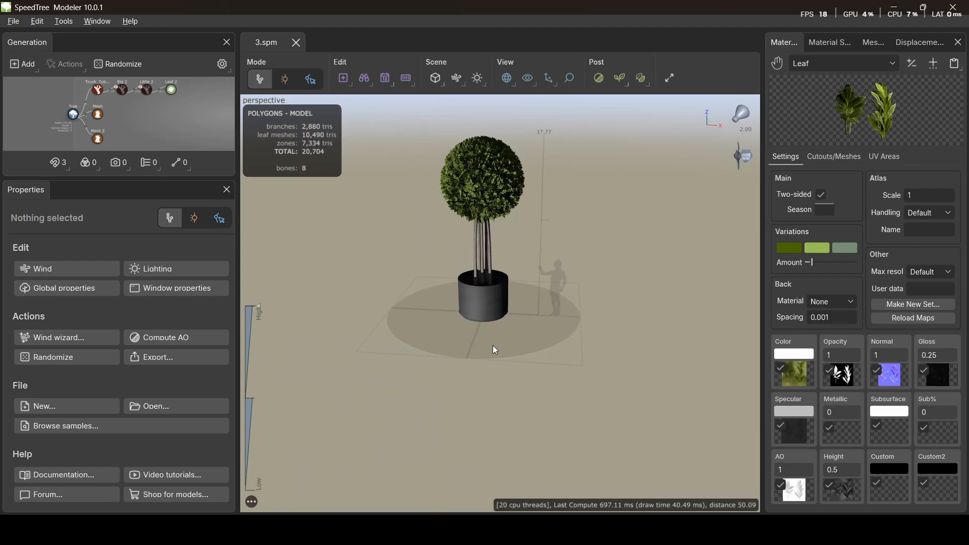
# Step: Try lifting the rock soil mesh out of the pot, and undo the move
pyautogui.scroll(7, 480, 255)
pyautogui.moveTo(476, 248); pyautogui.dragTo(502, 327)
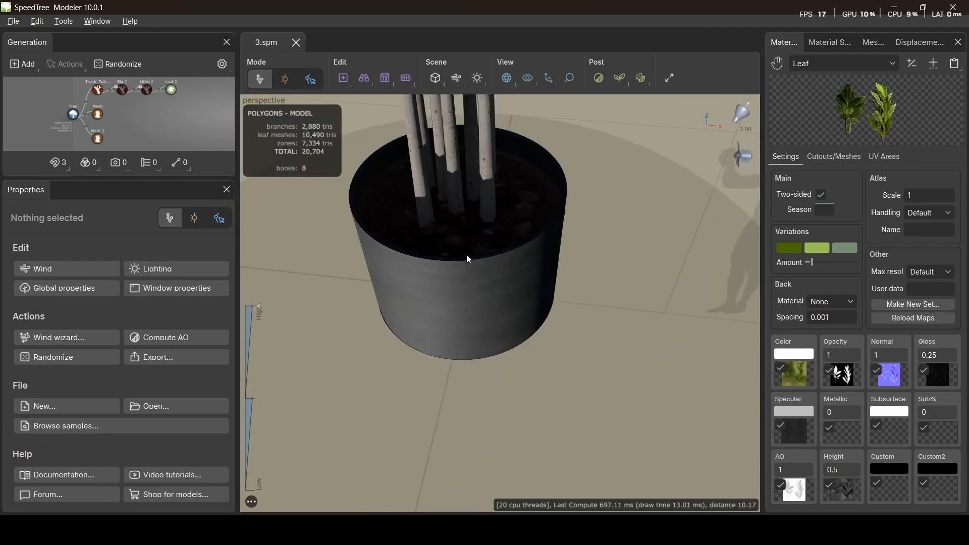
pyautogui.click(481, 245)
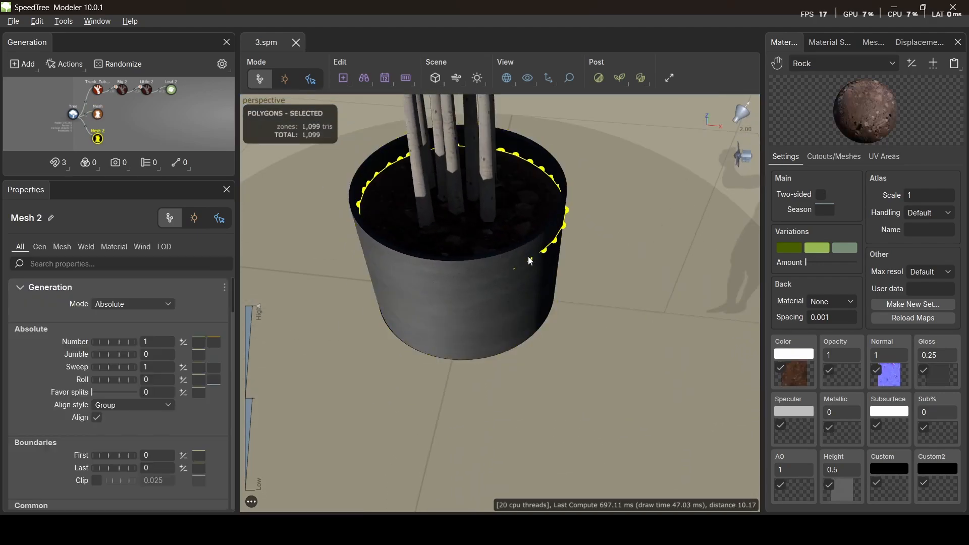
pyautogui.doubleClick(509, 243)
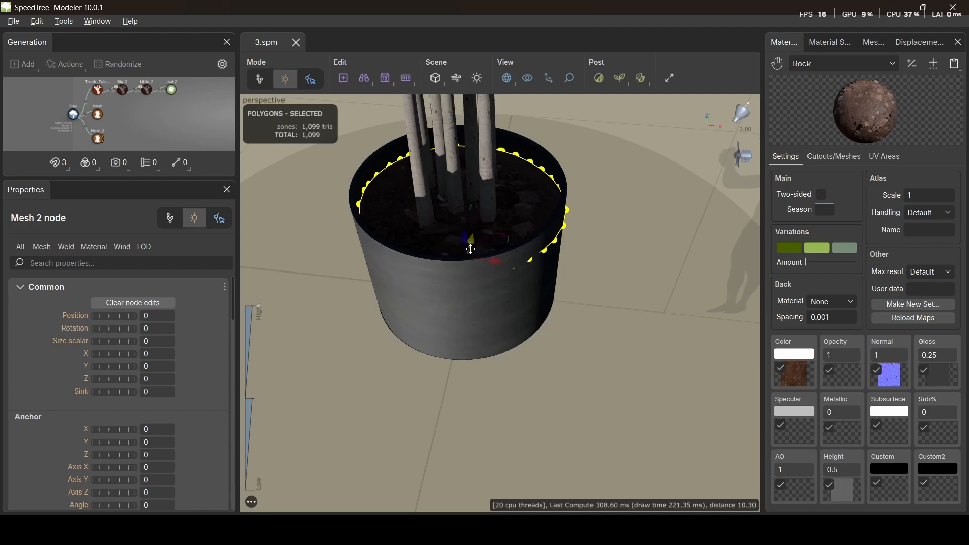
pyautogui.moveTo(465, 241); pyautogui.dragTo(456, 121)
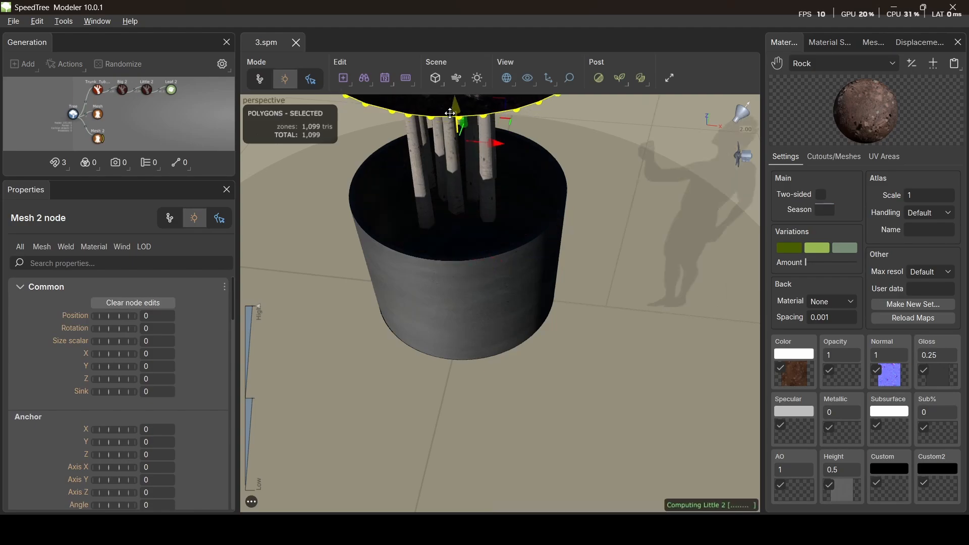
pyautogui.moveTo(518, 236); pyautogui.dragTo(533, 321, button='middle')
pyautogui.moveTo(533, 320); pyautogui.dragTo(558, 284)
pyautogui.hotkey('ctrl', 'z')
# Step: Examine the potted tree's spherical foliage from different angles
pyautogui.moveTo(579, 284); pyautogui.dragTo(534, 218, button='right')
pyautogui.moveTo(534, 222); pyautogui.dragTo(512, 270)
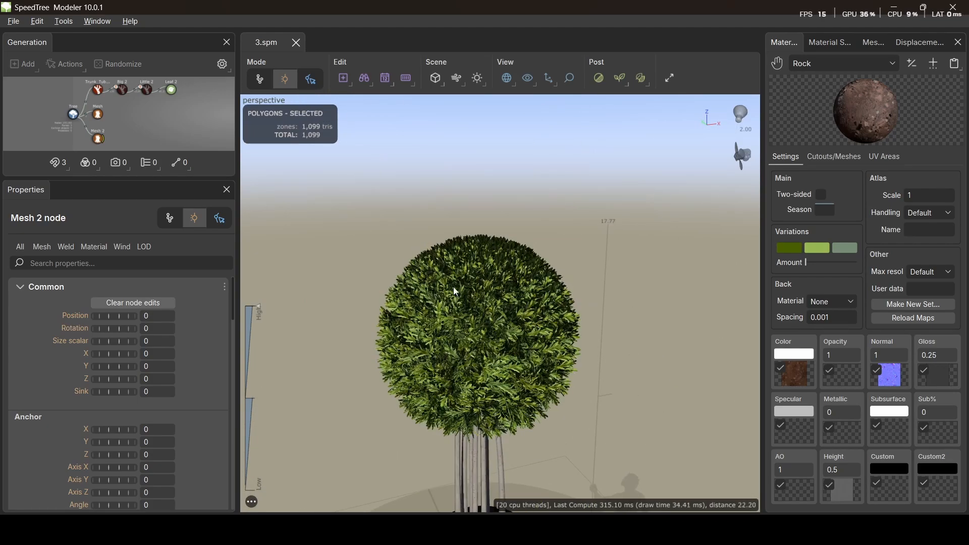
pyautogui.moveTo(453, 287); pyautogui.dragTo(559, 352)
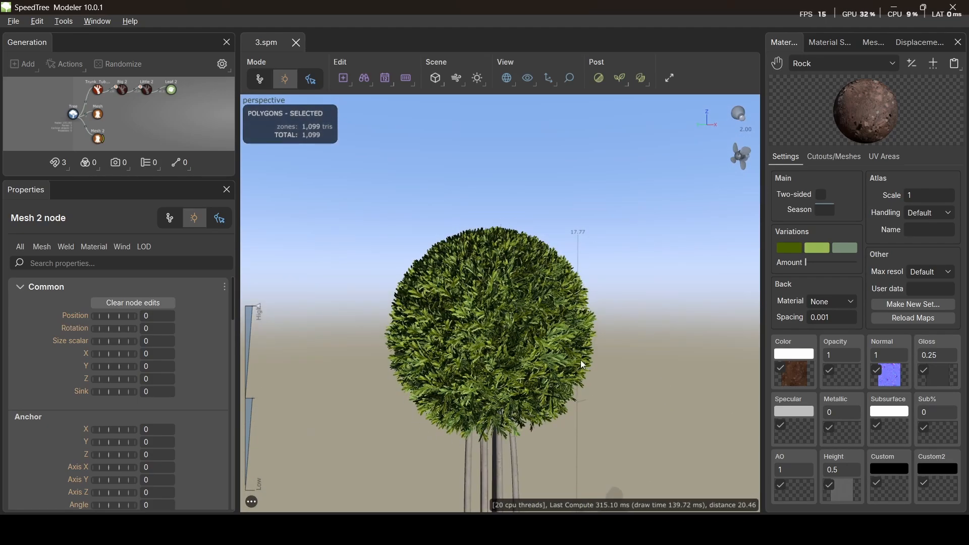
pyautogui.moveTo(471, 377); pyautogui.dragTo(437, 338)
# Step: Switch to Blender and examine the rock disc and the pot, framing all five meshes
pyautogui.hotkey('alt', 'Tab')
pyautogui.moveTo(461, 356); pyautogui.dragTo(430, 297, button='middle')
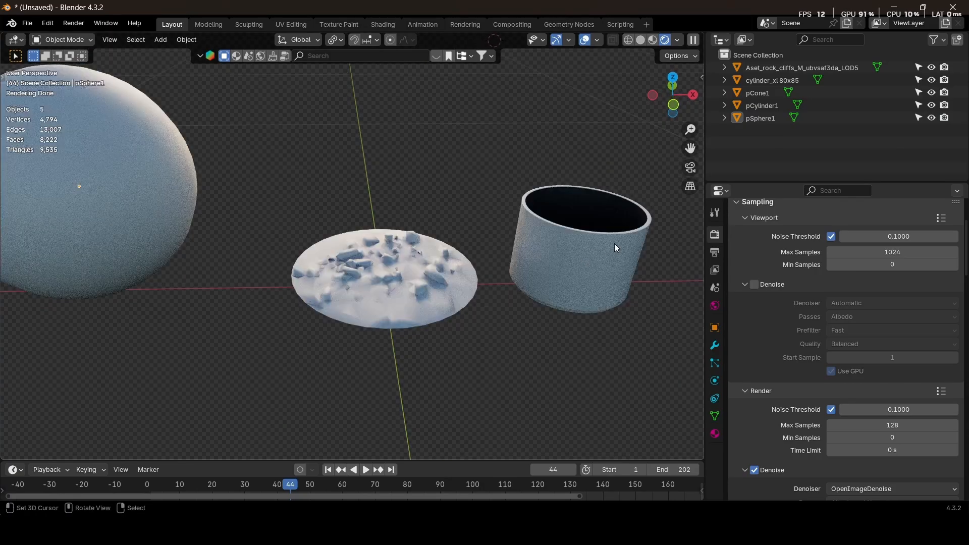
pyautogui.moveTo(611, 249); pyautogui.dragTo(489, 235, button='middle')
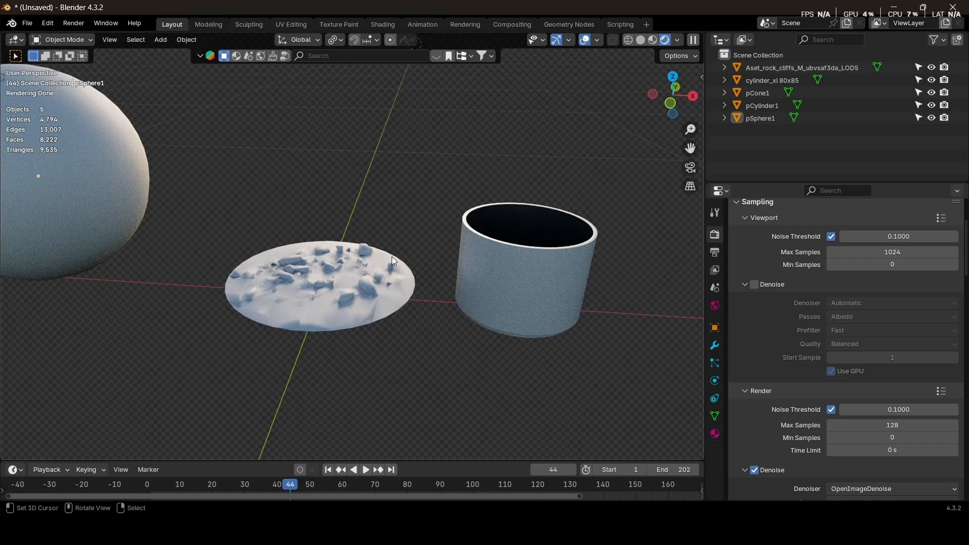
pyautogui.press('Home')
pyautogui.moveTo(257, 233); pyautogui.dragTo(374, 256, button='middle')
# Step: Inspect the cylinder and cone meshes by selecting them together, and the sphere by selecting it alone
pyautogui.moveTo(118, 155); pyautogui.dragTo(276, 334)
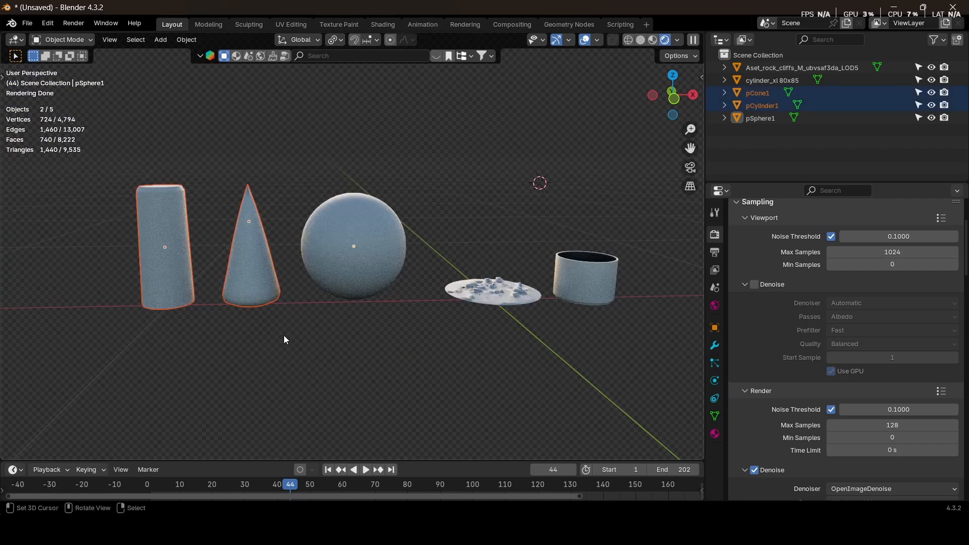
pyautogui.moveTo(309, 320); pyautogui.dragTo(125, 232, button='middle')
pyautogui.moveTo(120, 160); pyautogui.dragTo(288, 371)
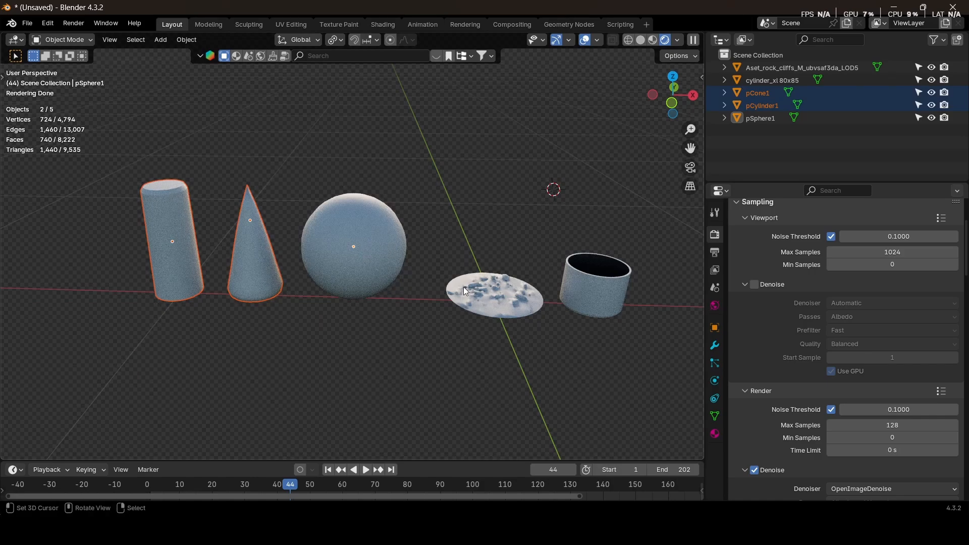
pyautogui.keyDown('shift'); pyautogui.moveTo(362, 249); pyautogui.dragTo(321, 258, button='middle'); pyautogui.keyUp('shift')
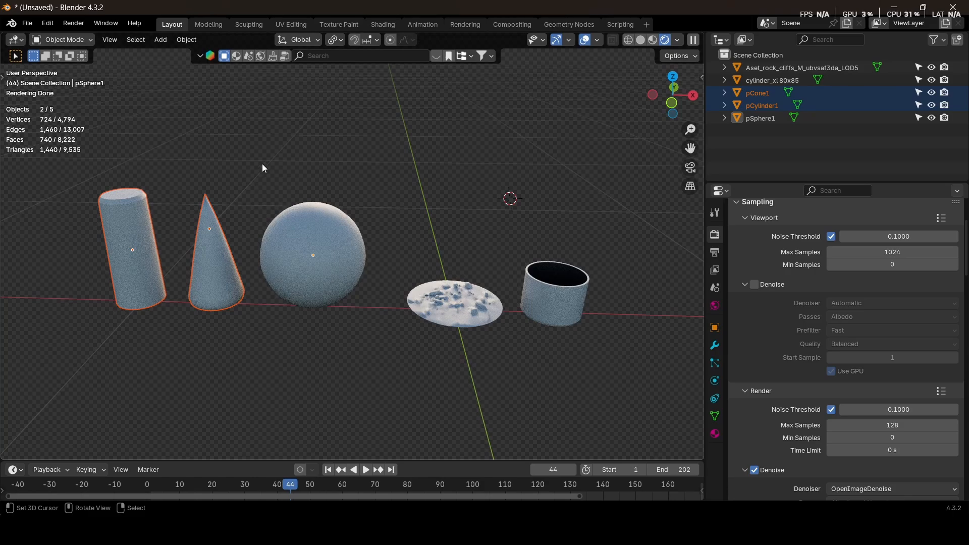
pyautogui.moveTo(261, 164); pyautogui.dragTo(356, 335)
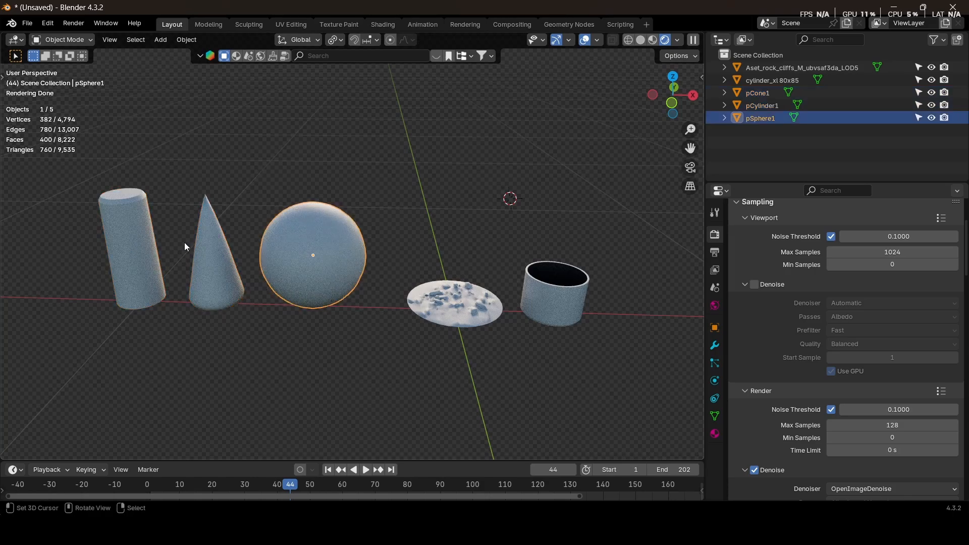
pyautogui.keyDown('shift'); pyautogui.moveTo(410, 260); pyautogui.dragTo(357, 277, button='middle'); pyautogui.keyUp('shift')
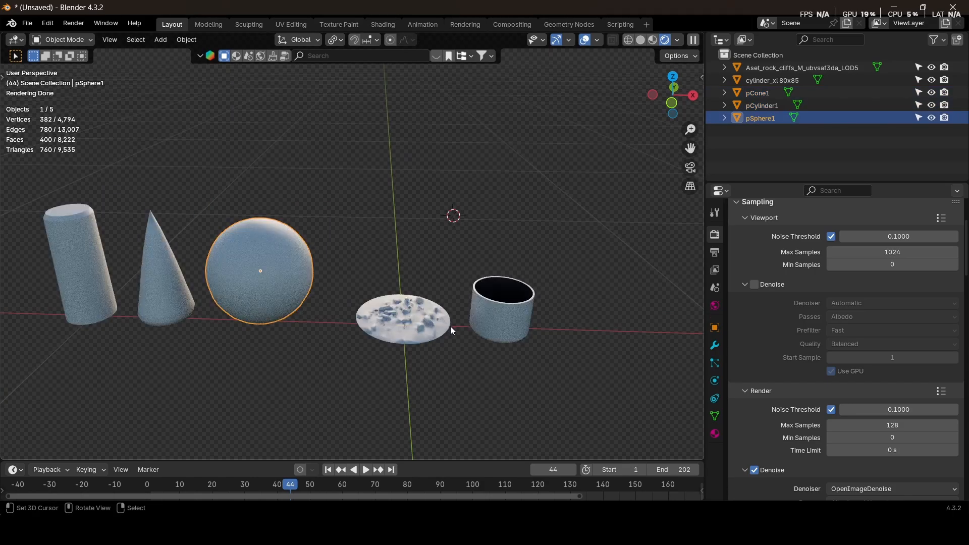
pyautogui.keyDown('shift'); pyautogui.moveTo(553, 331); pyautogui.dragTo(514, 330, button='middle'); pyautogui.keyUp('shift')
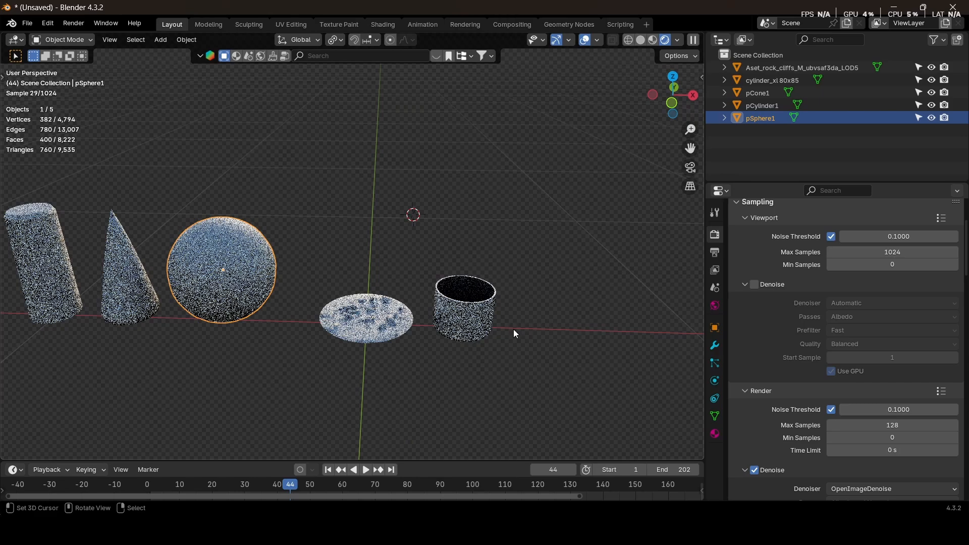
# Step: Select the pot mesh, open the FBX export to review its options, and cancel the export
pyautogui.click(382, 308)
pyautogui.rightClick(399, 316)
pyautogui.rightClick(485, 313)
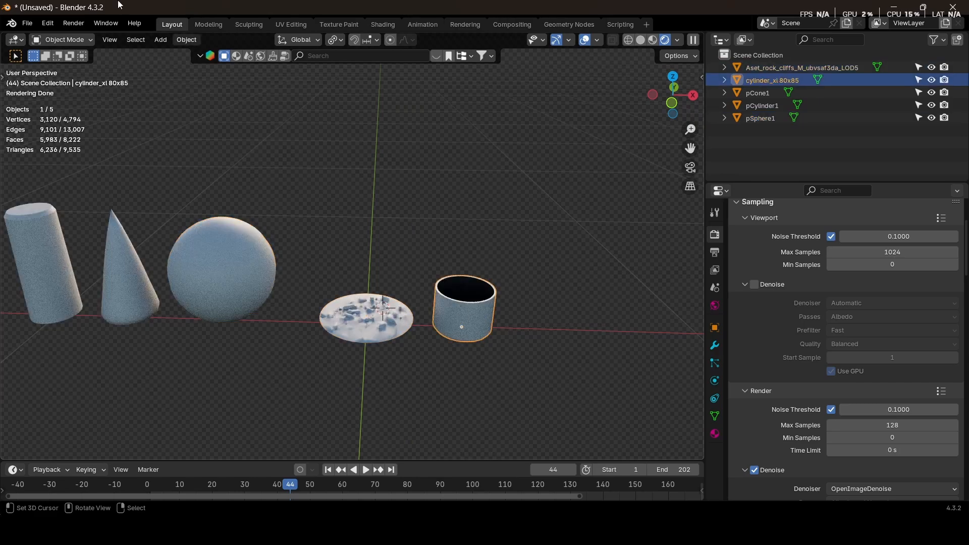
pyautogui.click(27, 22)
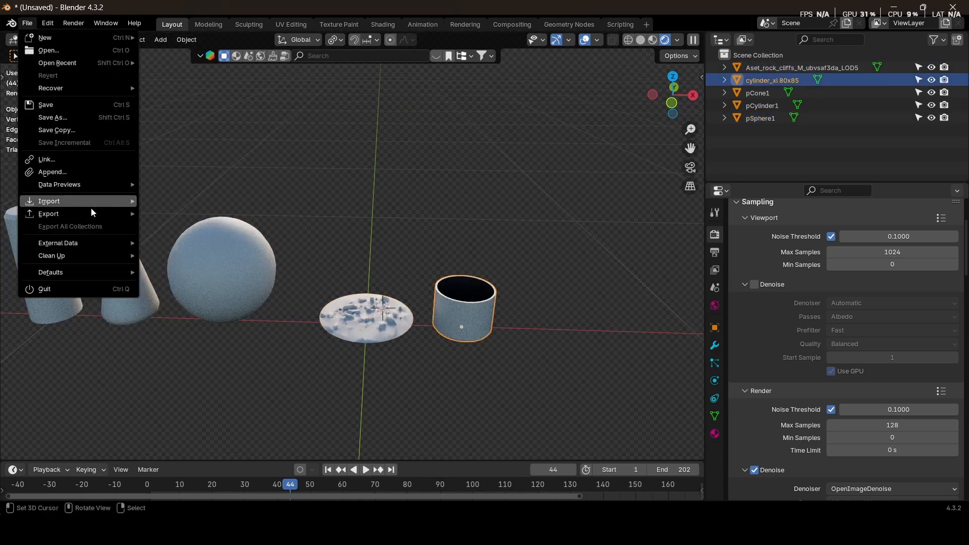
pyautogui.moveTo(93, 213)
pyautogui.click(205, 331)
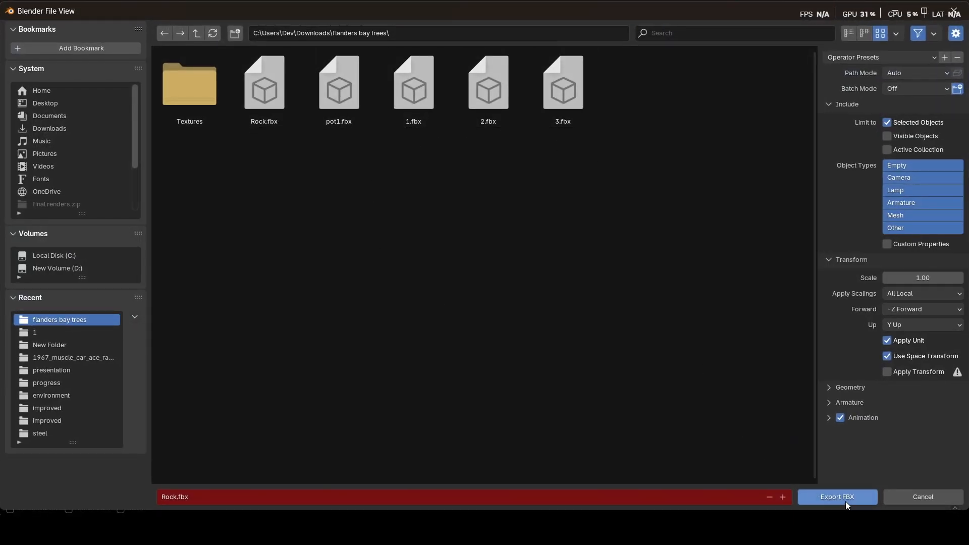
pyautogui.click(917, 496)
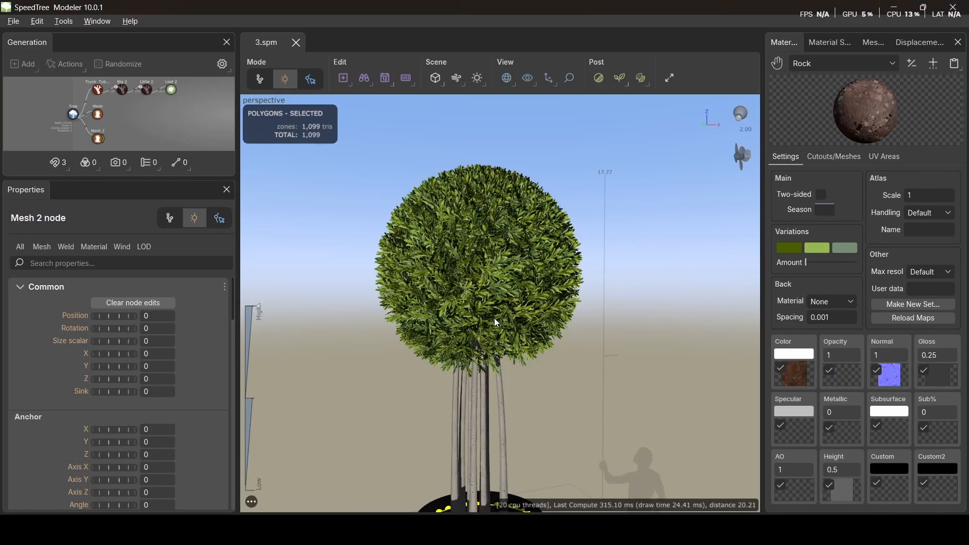
# Step: Deselect the rock mesh in SpeedTree's 3.spm model and create a new tree from the Blank Games template
pyautogui.moveTo(494, 318); pyautogui.dragTo(501, 343, button='middle')
pyautogui.moveTo(559, 417); pyautogui.dragTo(521, 280, button='middle')
pyautogui.moveTo(522, 281); pyautogui.dragTo(529, 288)
pyautogui.click(530, 288)
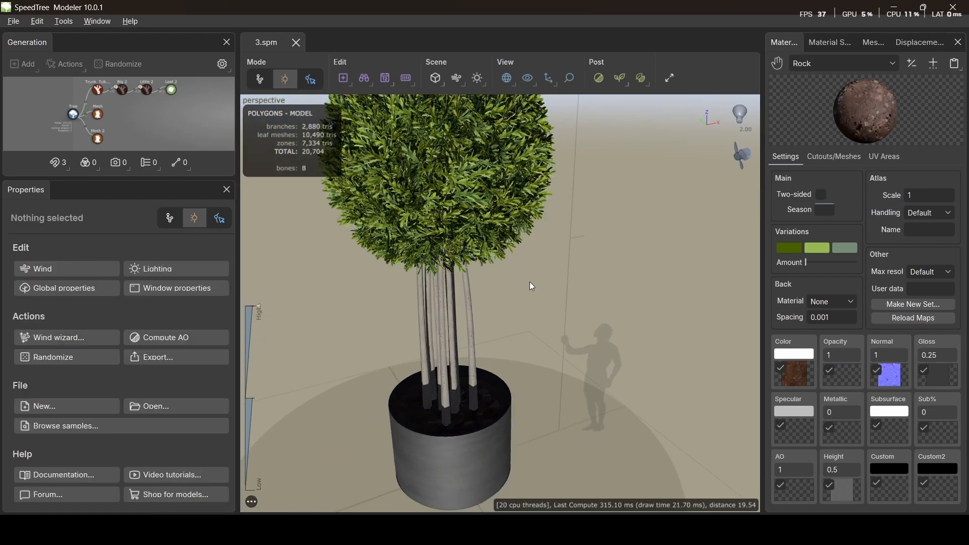
pyautogui.click(16, 24)
pyautogui.click(50, 41)
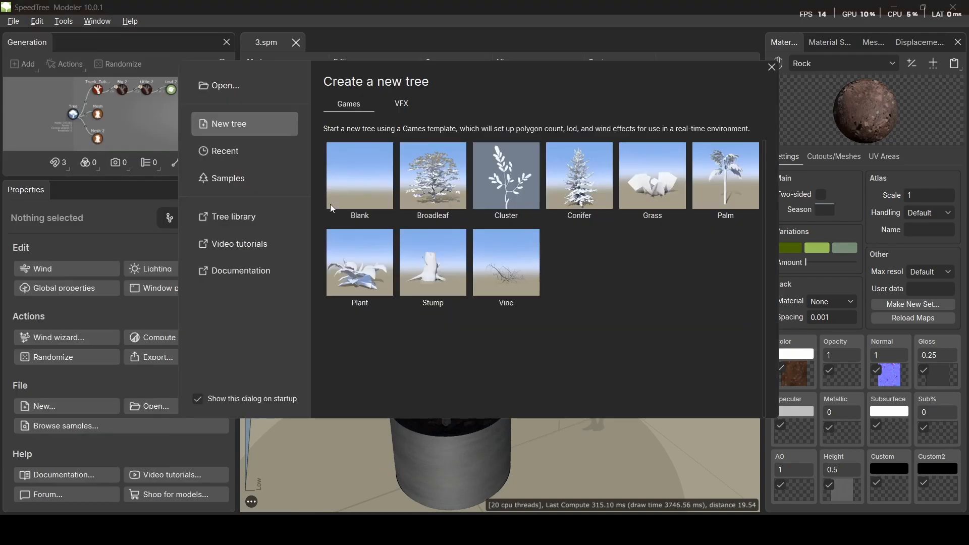
pyautogui.click(371, 180)
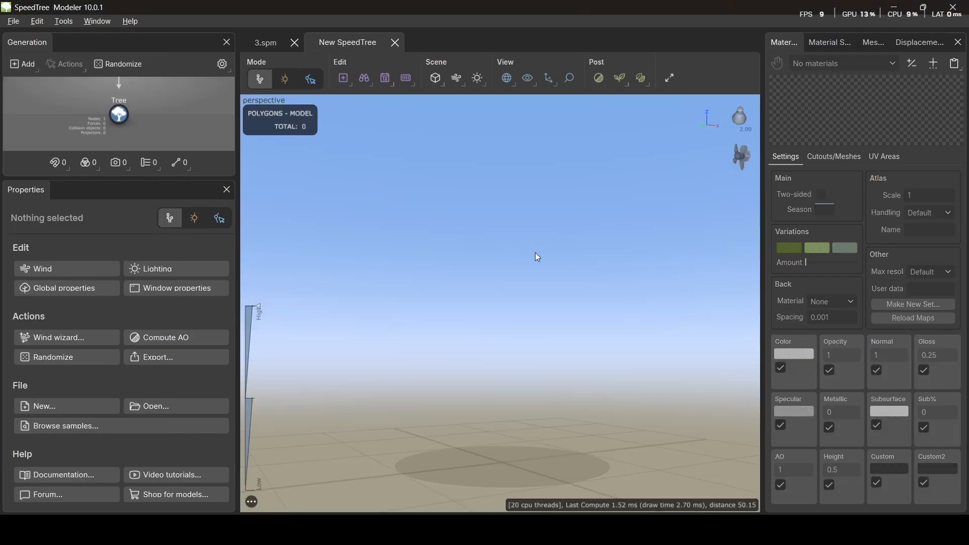
pyautogui.moveTo(519, 327); pyautogui.dragTo(483, 413)
pyautogui.moveTo(575, 399); pyautogui.dragTo(554, 356, button='middle')
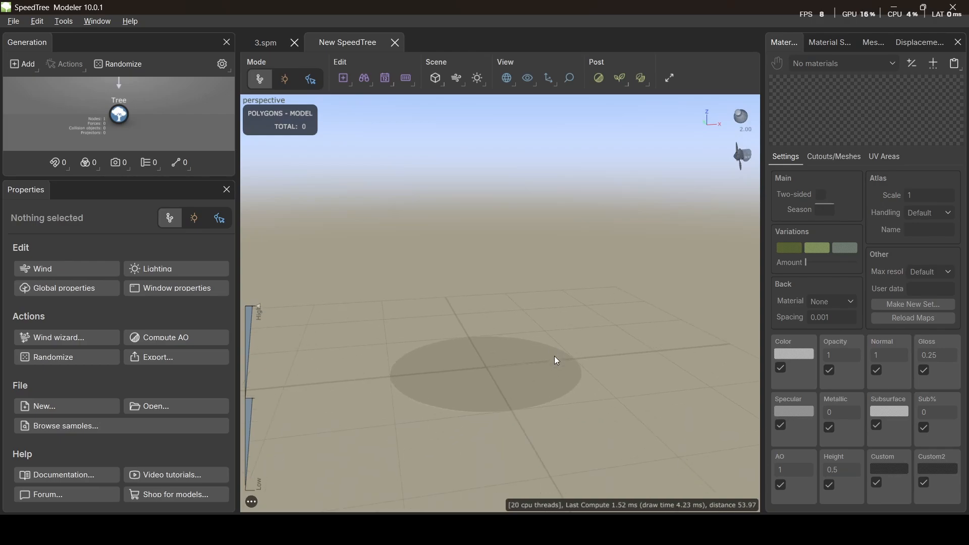
pyautogui.moveTo(554, 356); pyautogui.dragTo(465, 339)
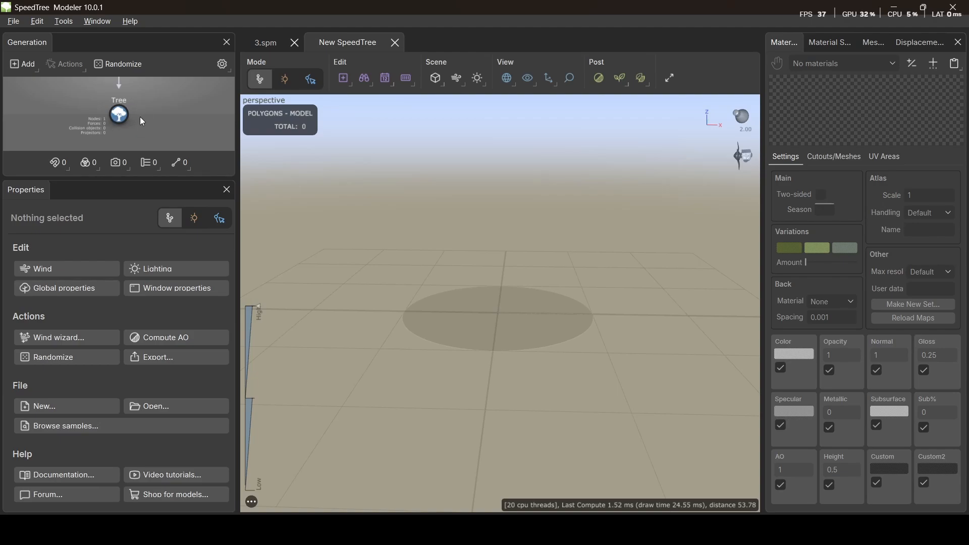
pyautogui.scroll(3, 128, 117)
pyautogui.scroll(-3, 142, 115)
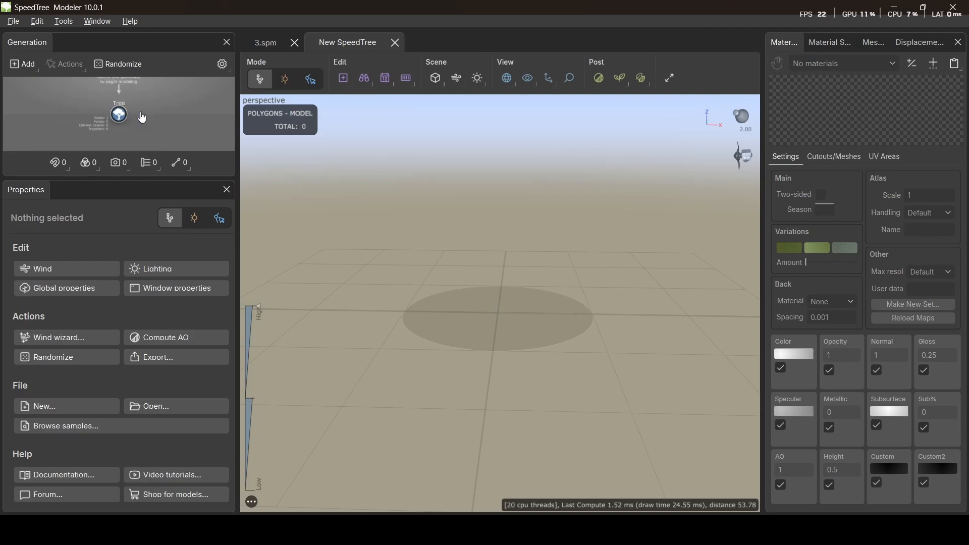
pyautogui.scroll(3, 143, 117)
pyautogui.scroll(-2, 101, 117)
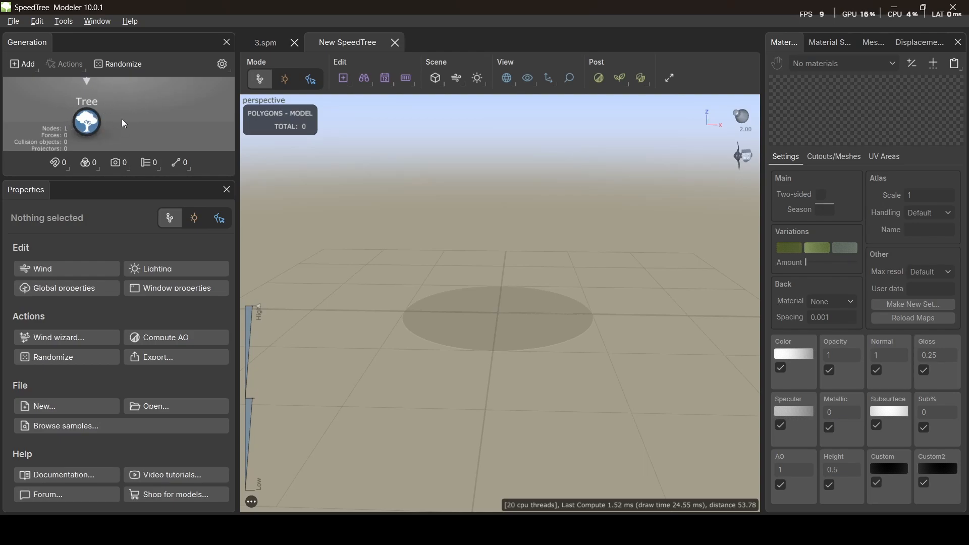
pyautogui.scroll(2, 133, 111)
pyautogui.scroll(-4, 133, 111)
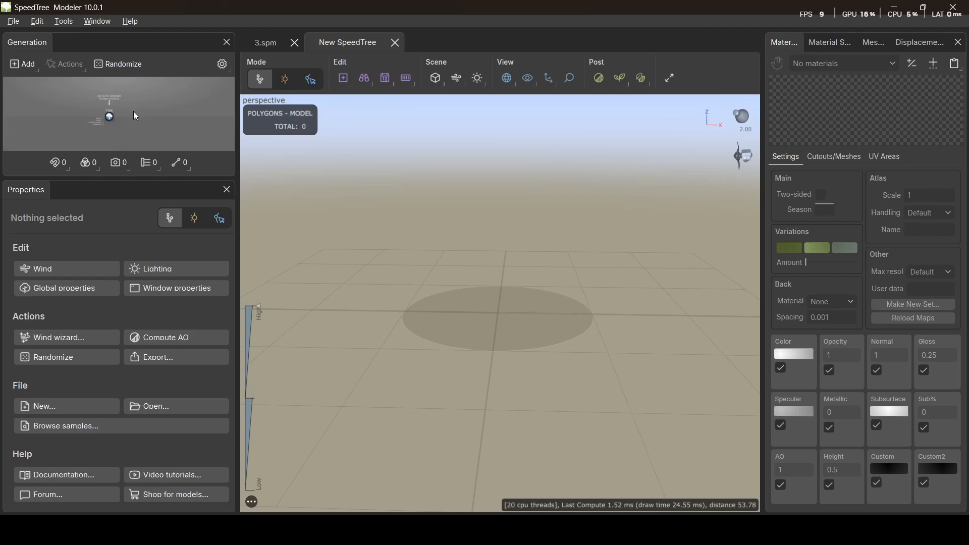
pyautogui.moveTo(149, 134); pyautogui.dragTo(126, 117, button='middle')
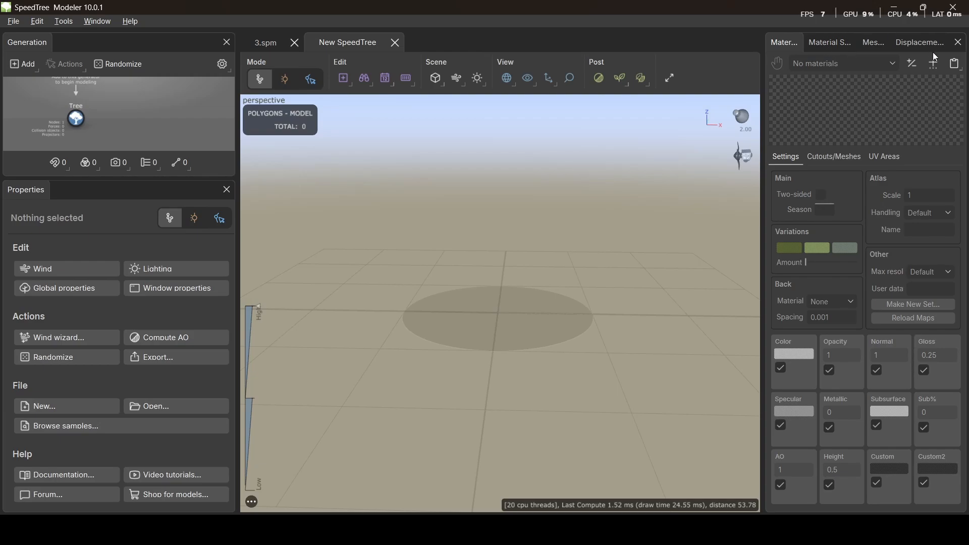
pyautogui.click(878, 45)
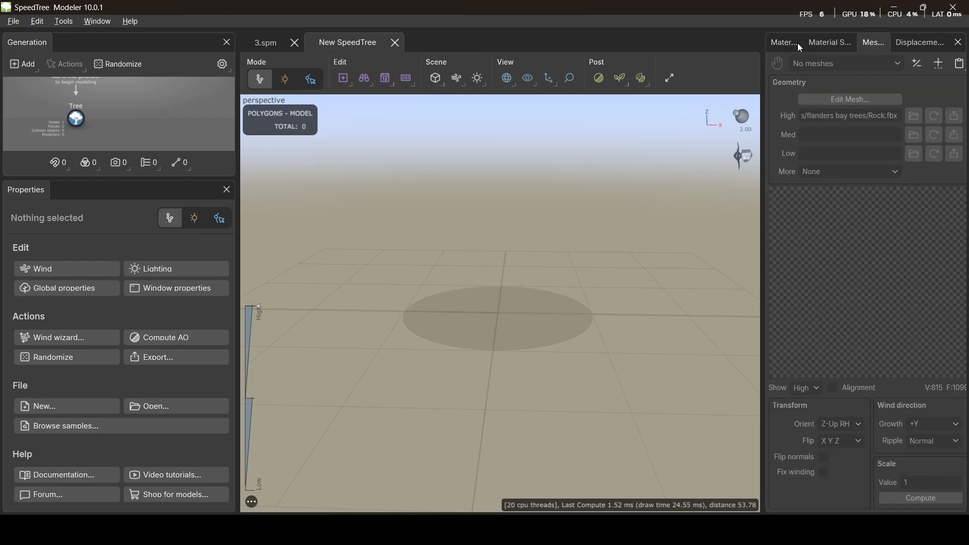
pyautogui.click(792, 48)
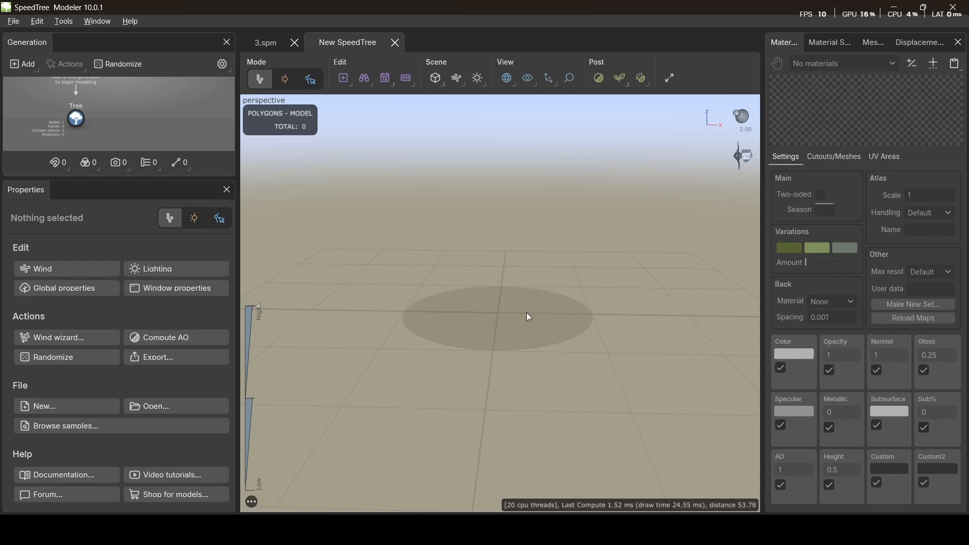
# Step: Review the pot in the 3.spm reference model, and load pot1.fbx as a mesh asset in the new tree file
pyautogui.click(269, 45)
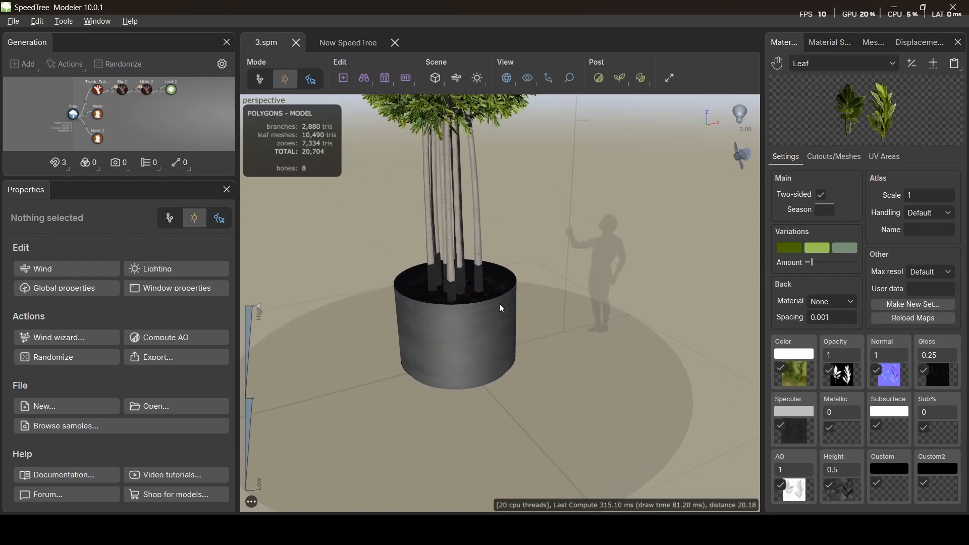
pyautogui.moveTo(501, 308); pyautogui.dragTo(446, 227)
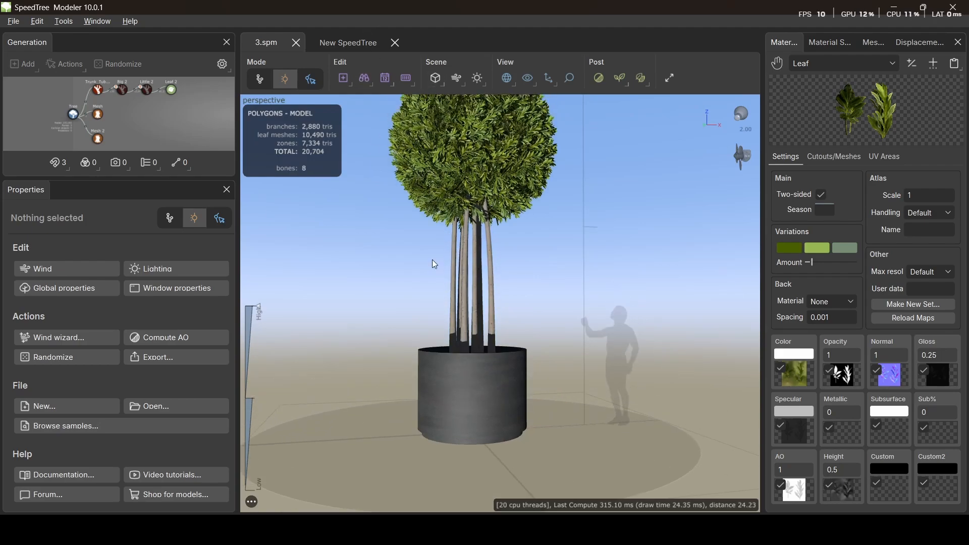
pyautogui.click(351, 37)
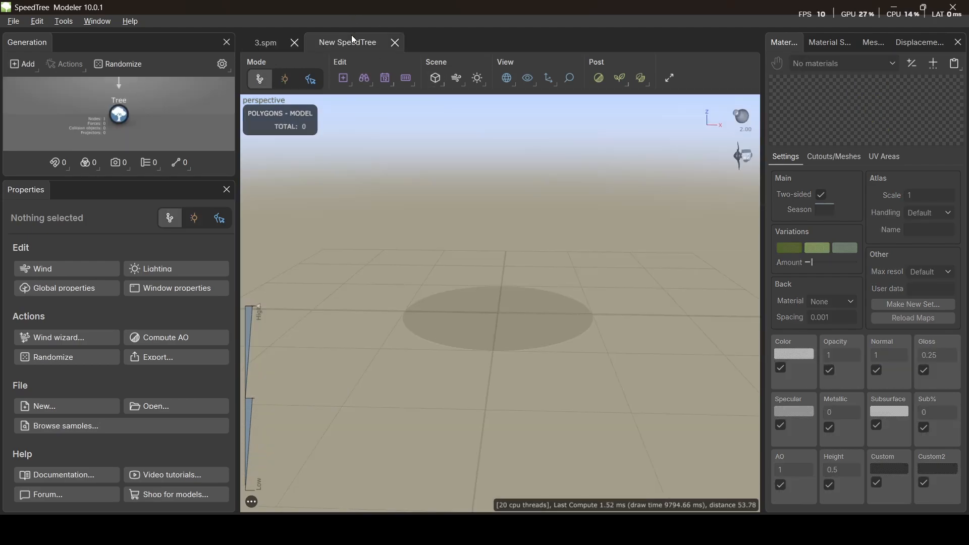
pyautogui.click(872, 44)
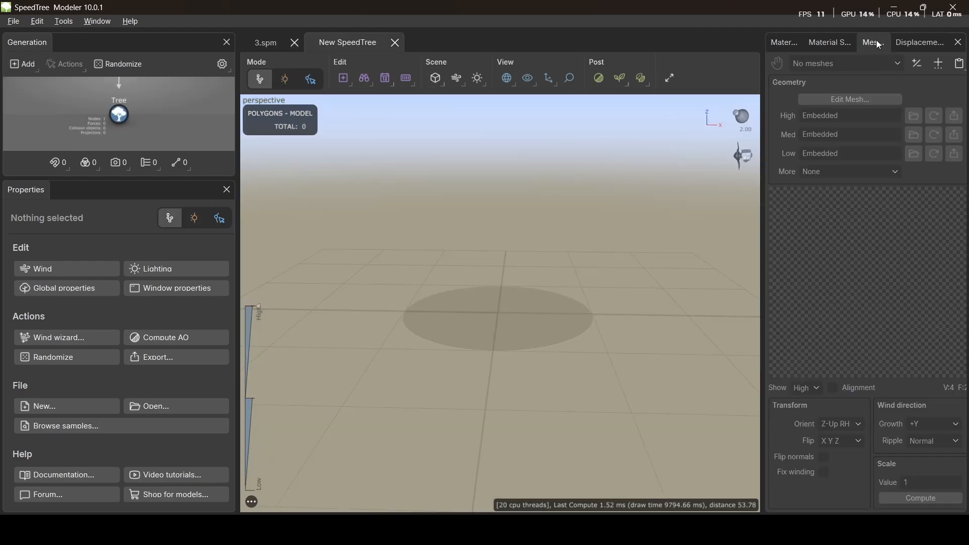
pyautogui.click(939, 65)
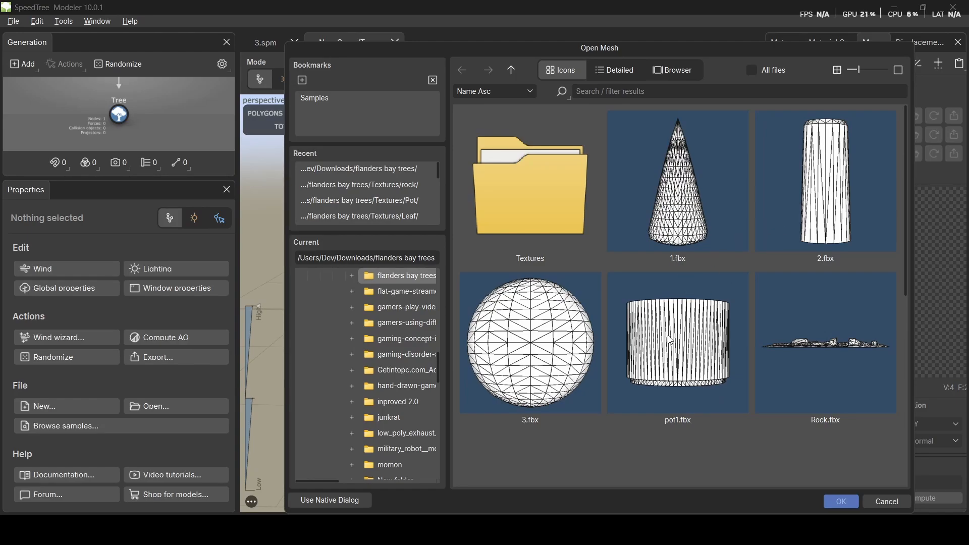
pyautogui.doubleClick(714, 362)
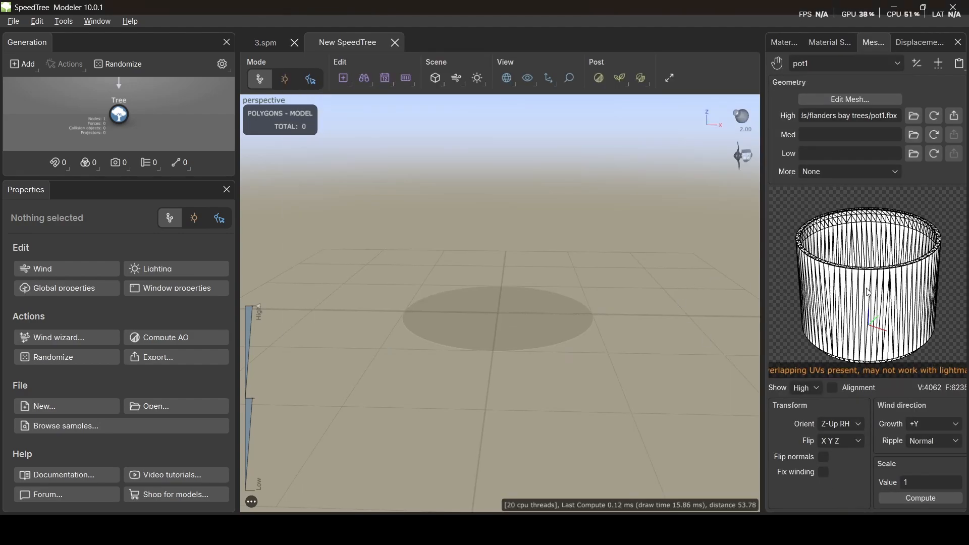
# Step: Create a new material from cylinder_xl midnight collection-001.jpg in the Pot textures folder
pyautogui.moveTo(869, 292)
pyautogui.mouseDown()
pyautogui.moveTo(878, 333)
pyautogui.moveTo(870, 295)
pyautogui.mouseUp()
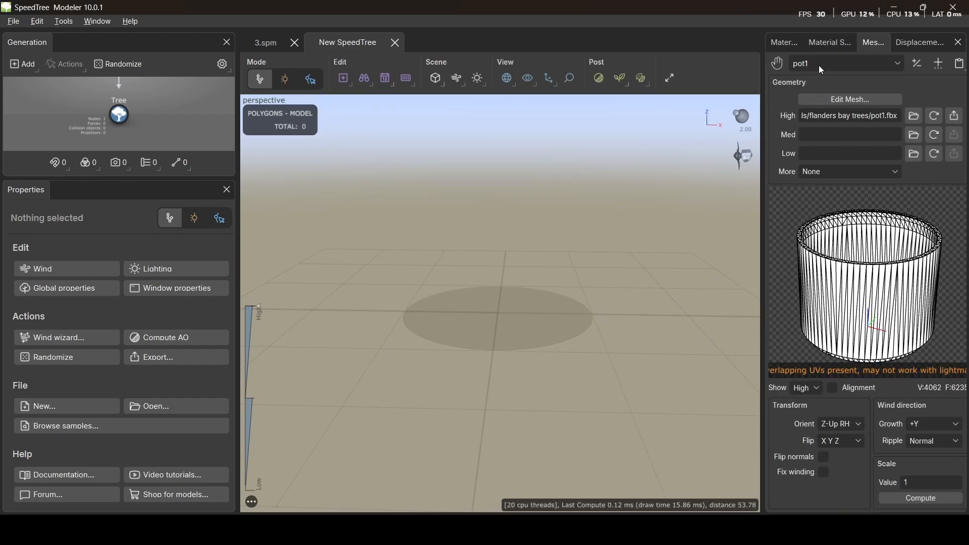
pyautogui.click(785, 43)
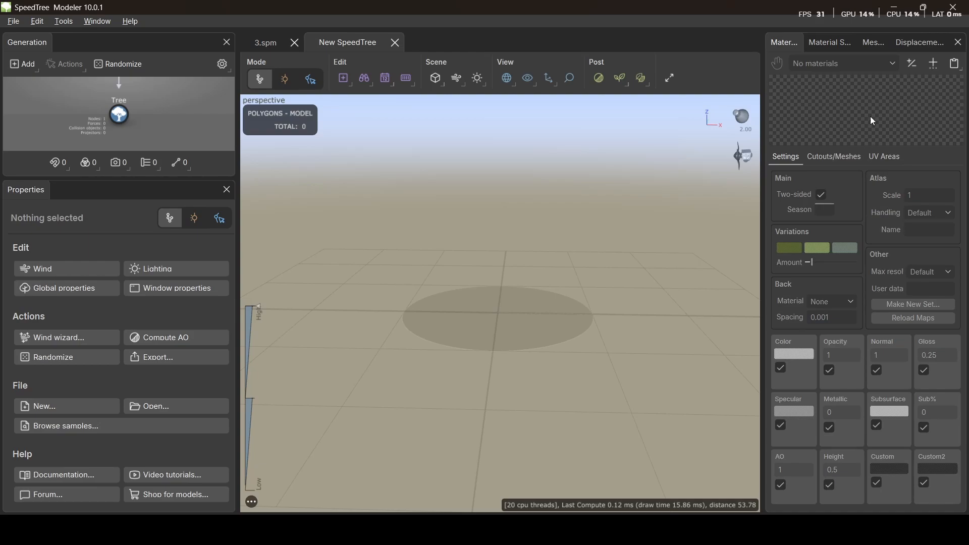
pyautogui.click(934, 63)
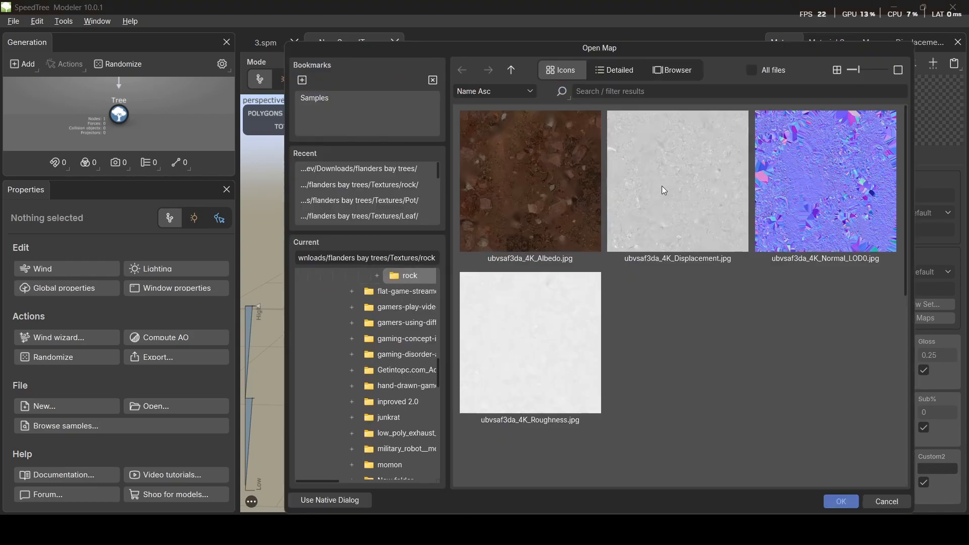
pyautogui.click(511, 70)
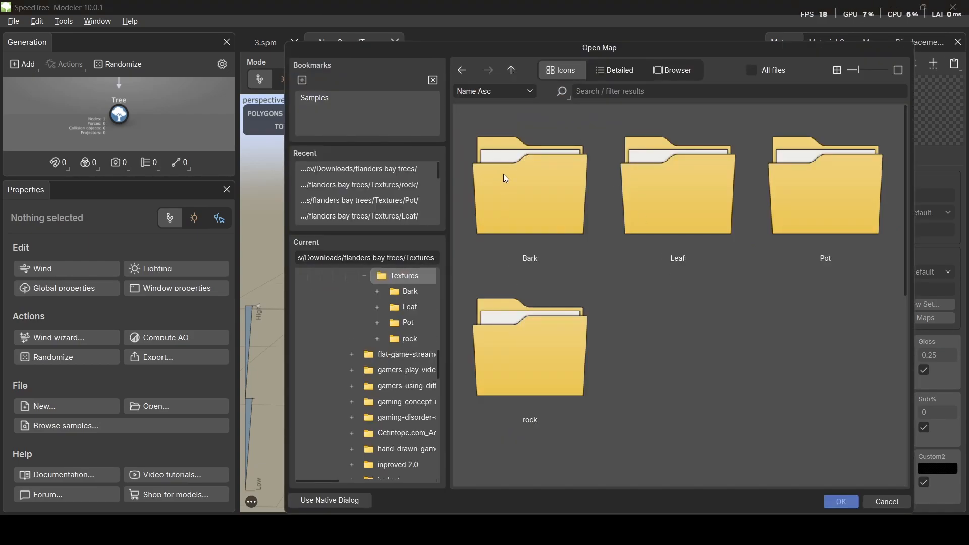
pyautogui.doubleClick(856, 217)
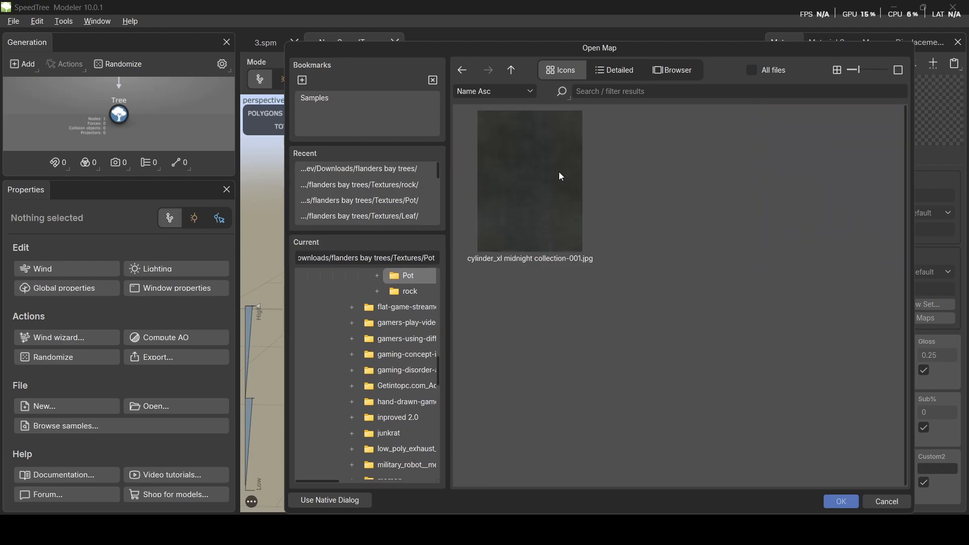
pyautogui.click(560, 172)
pyautogui.click(839, 501)
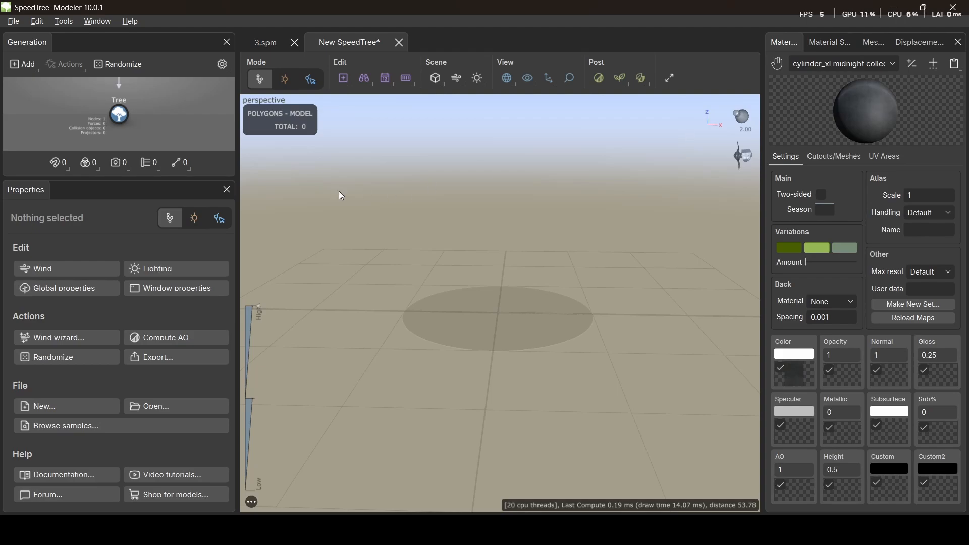
# Step: Add a Mesh generator to the Tree node
pyautogui.rightClick(118, 115)
pyautogui.moveTo(196, 20)
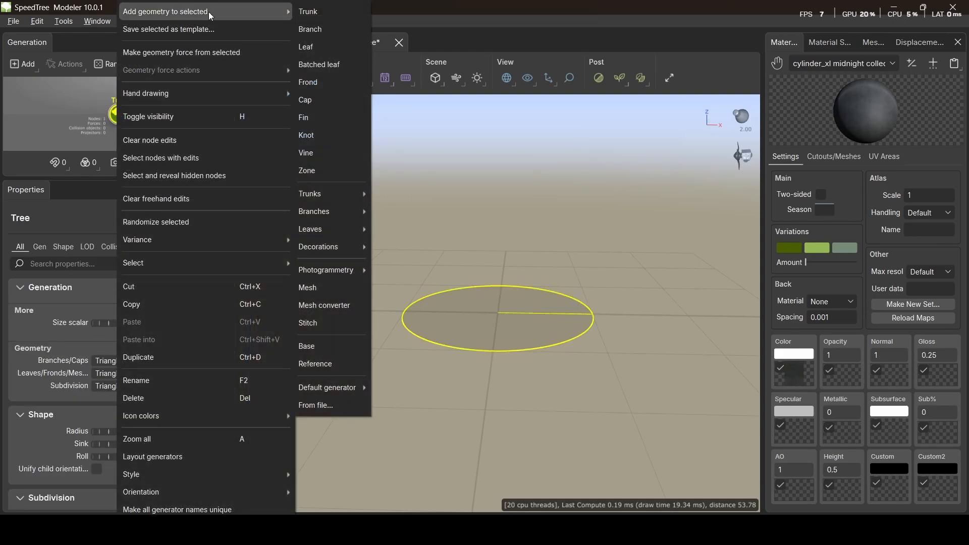
pyautogui.click(328, 287)
pyautogui.scroll(8, 509, 355)
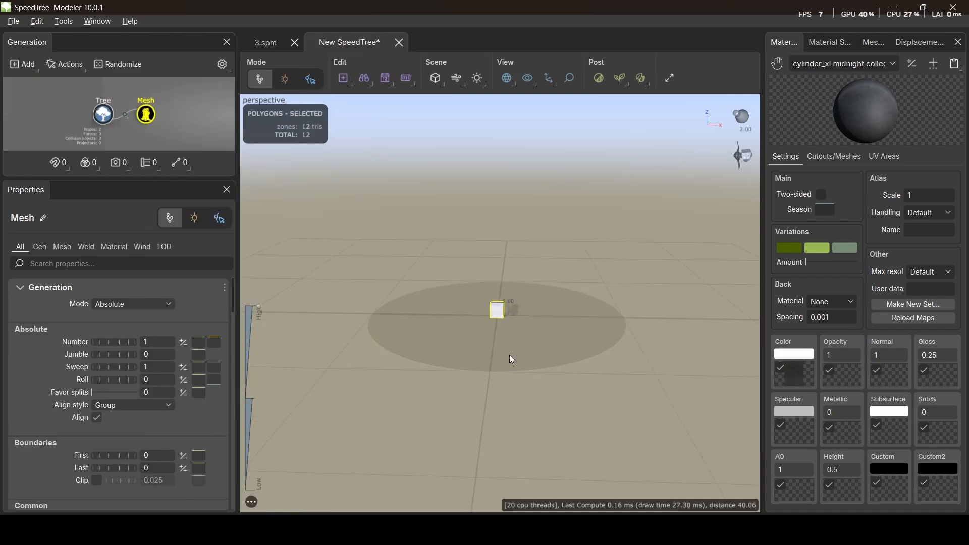
pyautogui.moveTo(506, 320); pyautogui.dragTo(501, 277)
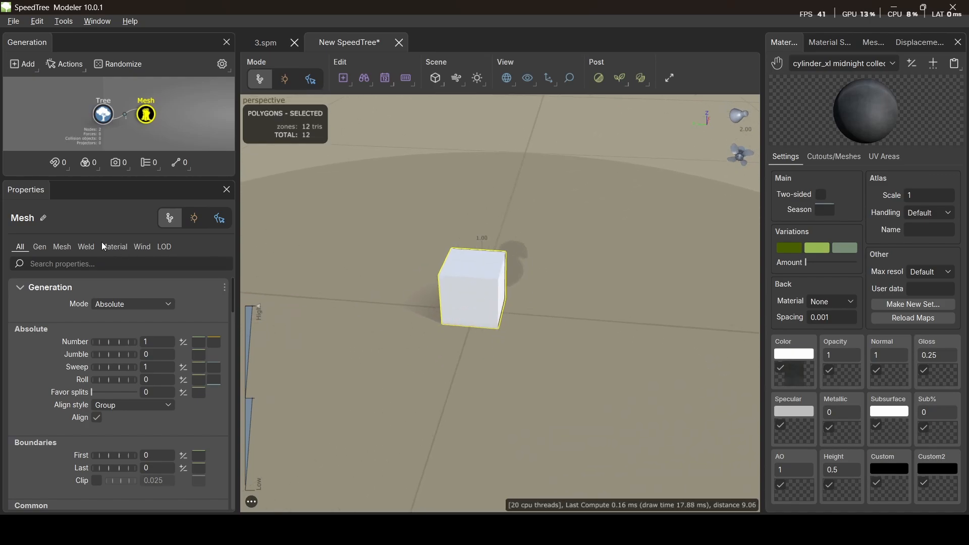
# Step: Link the pot1 mesh to the cylinder_xl midnight collection-001 material and assign that material to the Mesh generator
pyautogui.click(117, 248)
pyautogui.scroll(3, 466, 247)
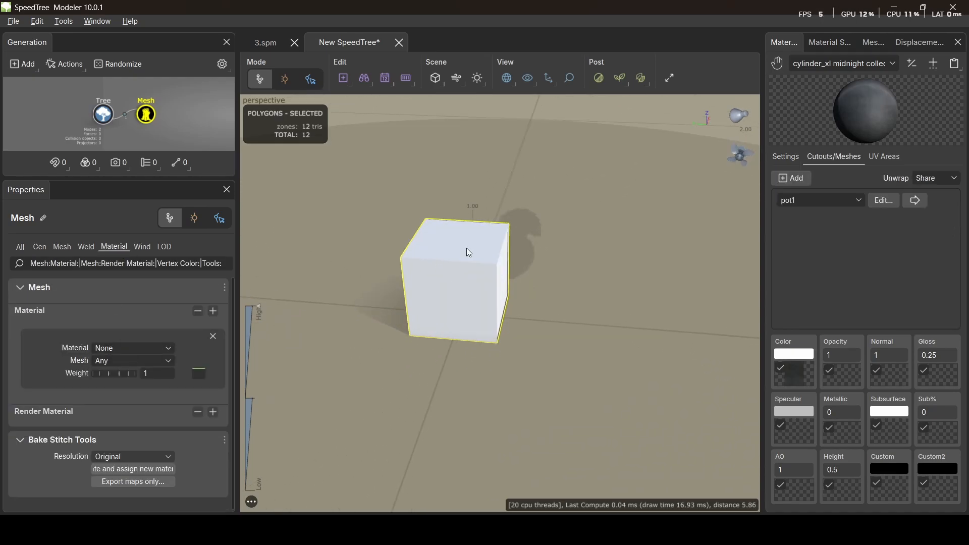
pyautogui.click(138, 347)
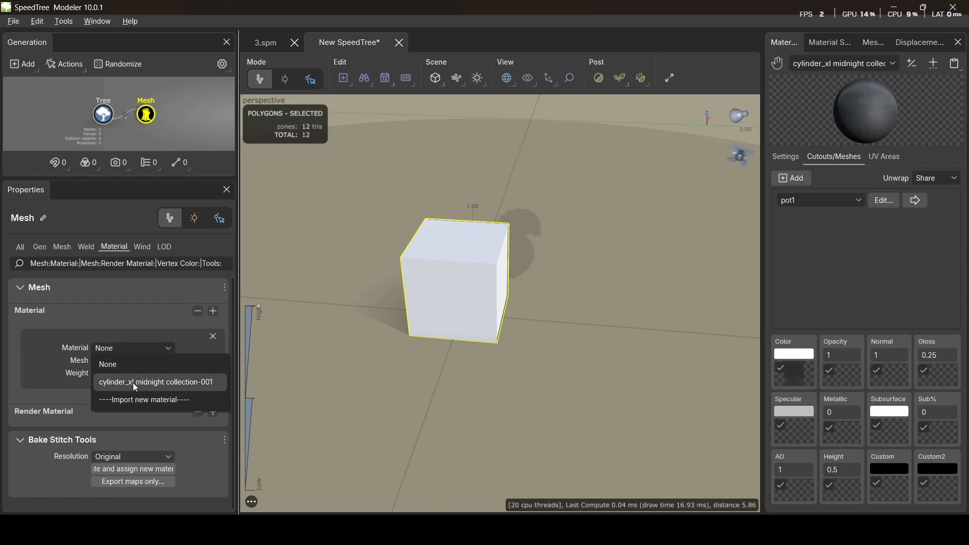
pyautogui.click(135, 383)
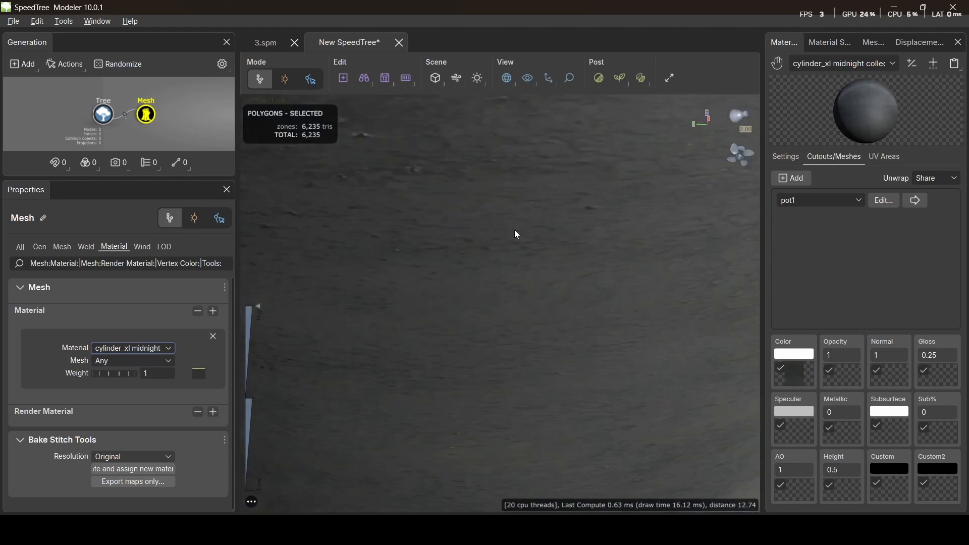
pyautogui.press('f')
pyautogui.scroll(-3, 520, 230)
pyautogui.moveTo(521, 234); pyautogui.dragTo(433, 203)
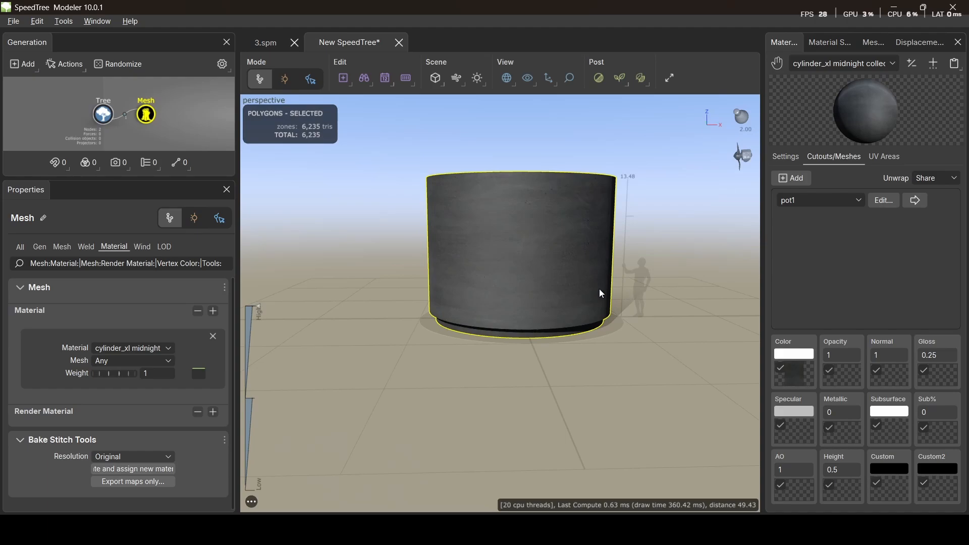
pyautogui.moveTo(600, 292); pyautogui.dragTo(595, 278)
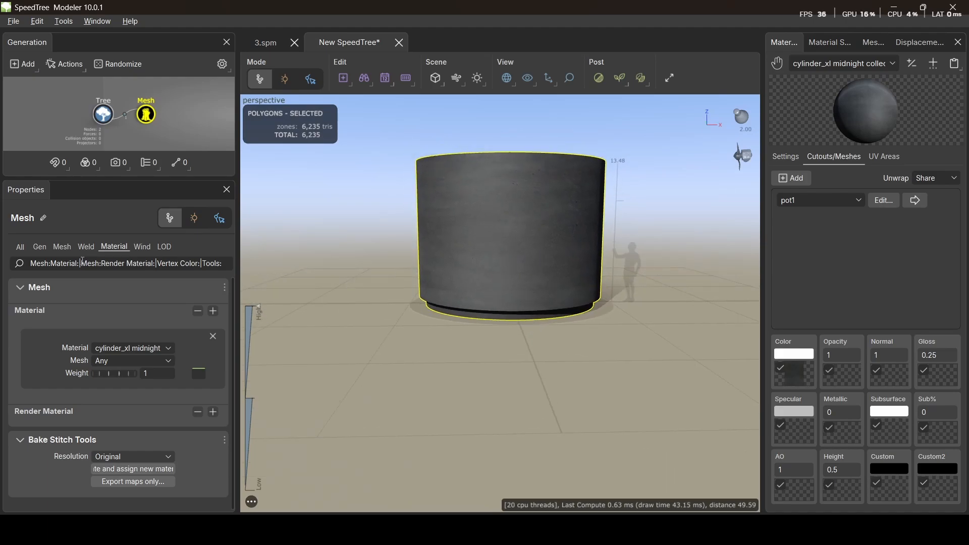
# Step: Set the pot Mesh generator's scale to 0.25
pyautogui.click(39, 249)
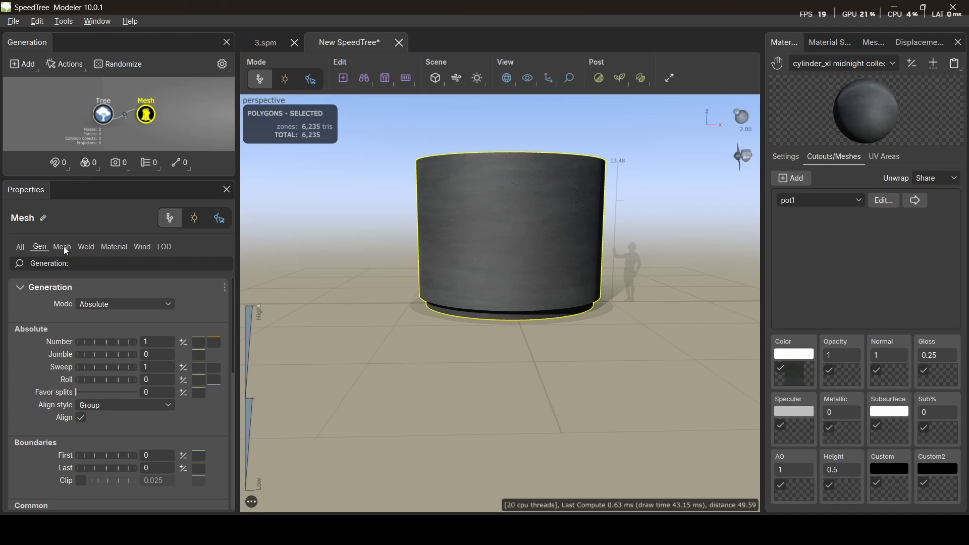
pyautogui.click(66, 248)
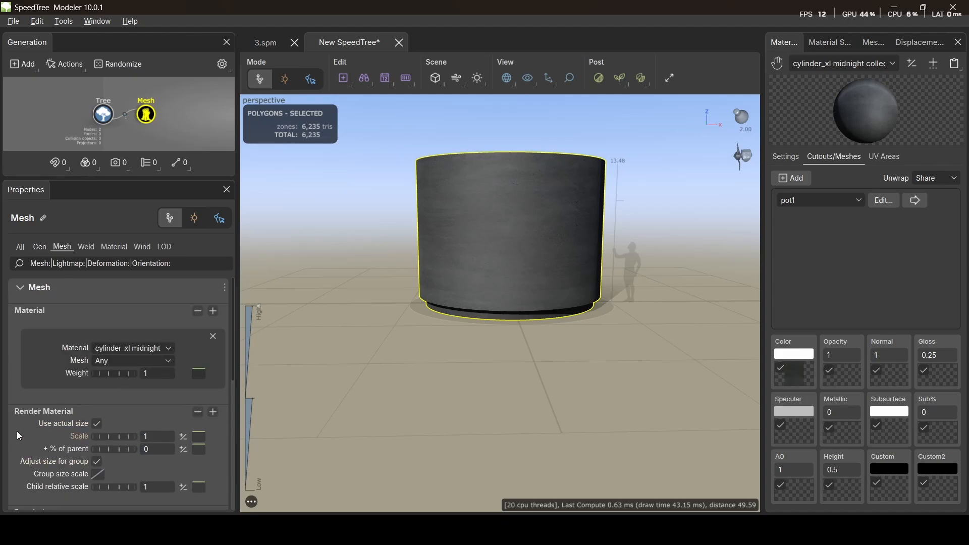
pyautogui.moveTo(130, 435); pyautogui.dragTo(83, 434)
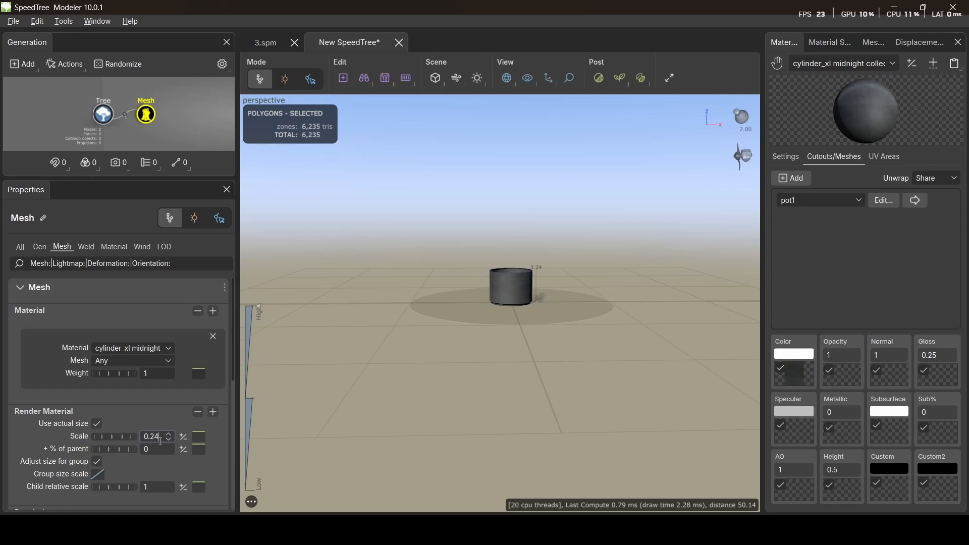
pyautogui.press('BackSpace')
pyautogui.write('5')
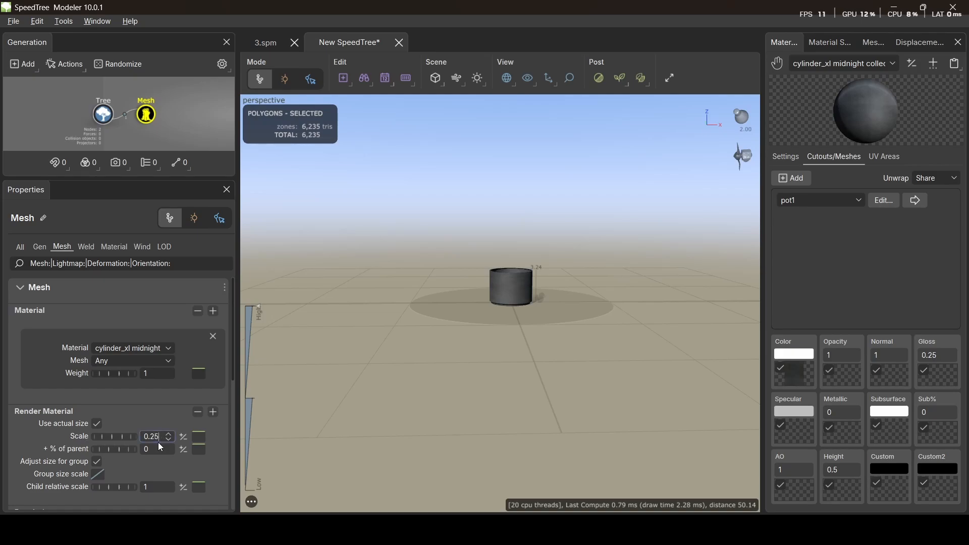
pyautogui.press('Return')
pyautogui.moveTo(519, 365); pyautogui.dragTo(516, 325)
pyautogui.scroll(5, 515, 318)
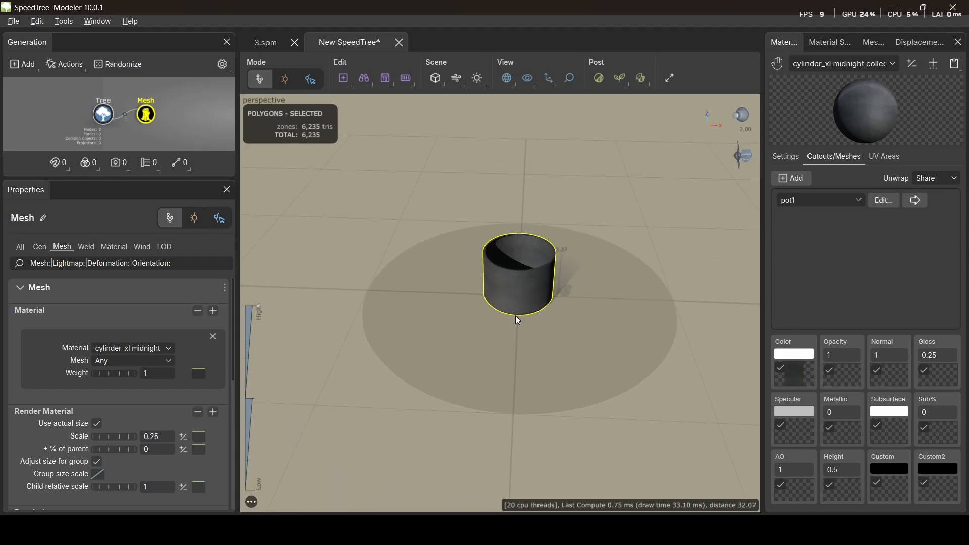
pyautogui.scroll(3, 507, 336)
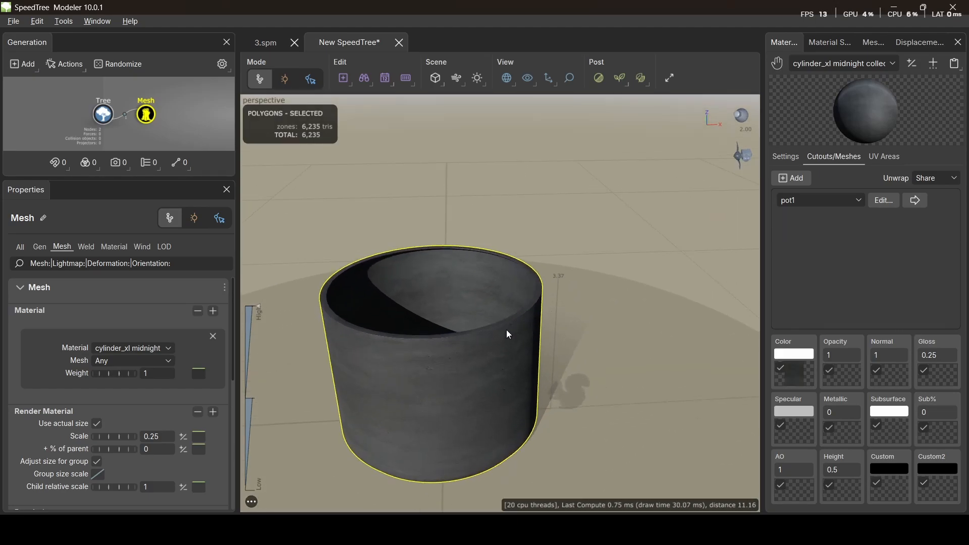
pyautogui.moveTo(529, 331); pyautogui.dragTo(547, 331, button='middle')
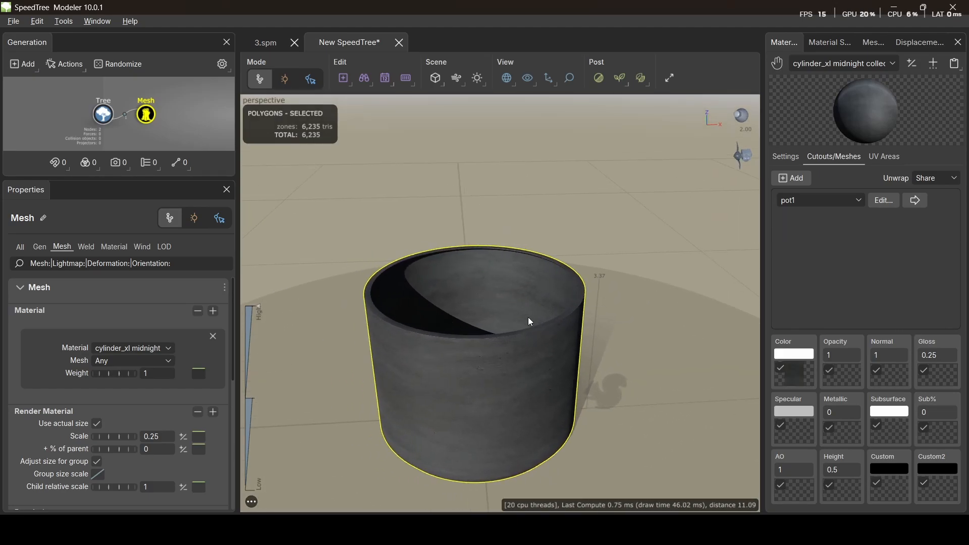
# Step: Load Rock.fbx from the flanders bay trees folder as a new mesh asset
pyautogui.click(873, 43)
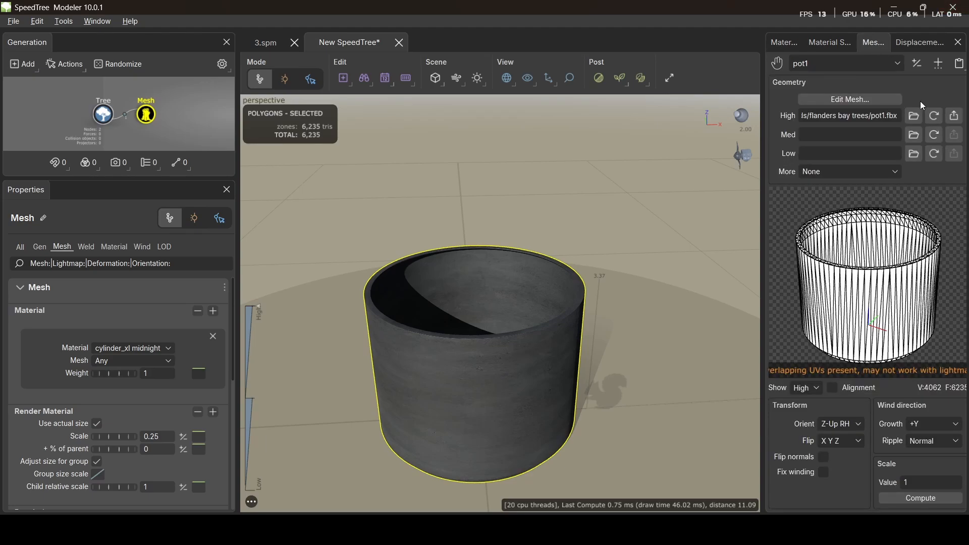
pyautogui.click(938, 66)
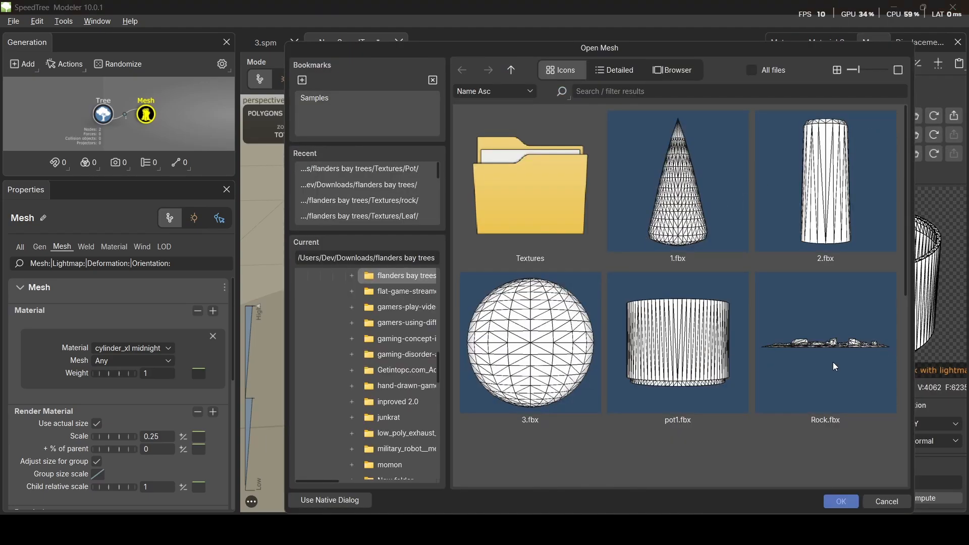
pyautogui.click(832, 343)
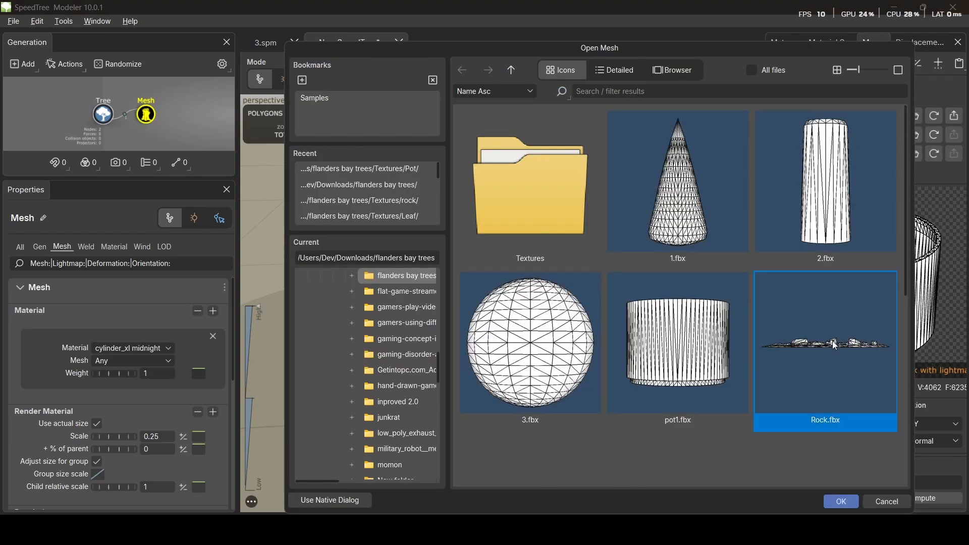
pyautogui.click(841, 501)
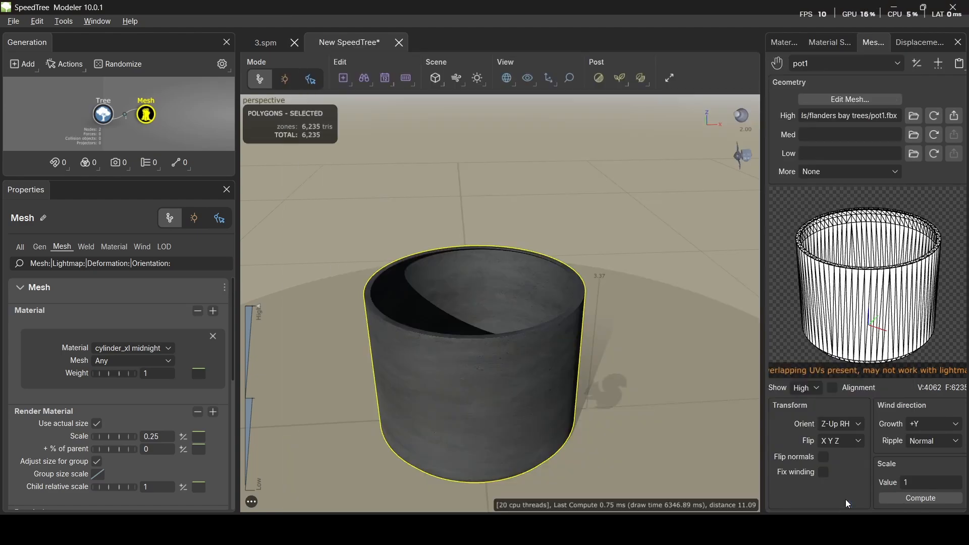
# Step: Create a new material from ubvsaf3da_4K_Albedo.jpg in the rock textures folder
pyautogui.click(775, 43)
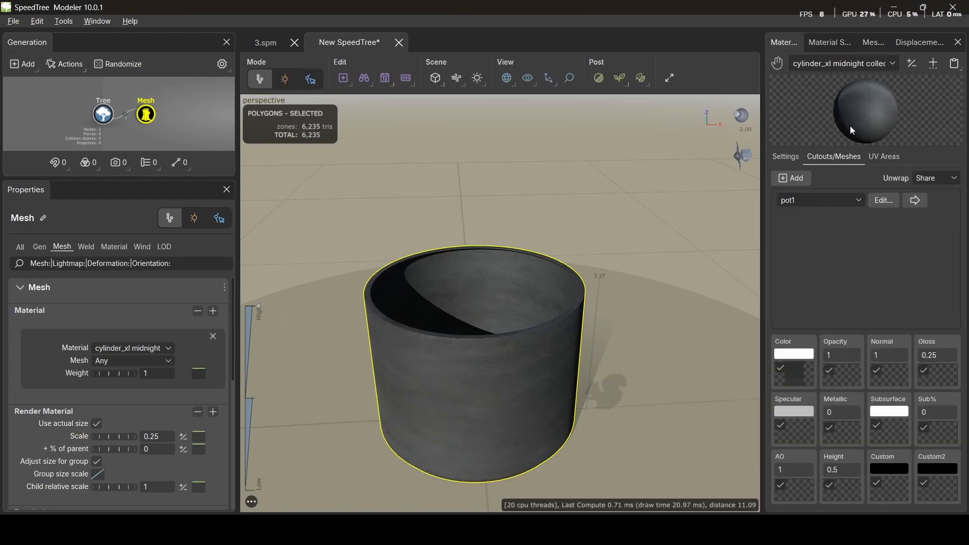
pyautogui.click(933, 63)
pyautogui.click(511, 70)
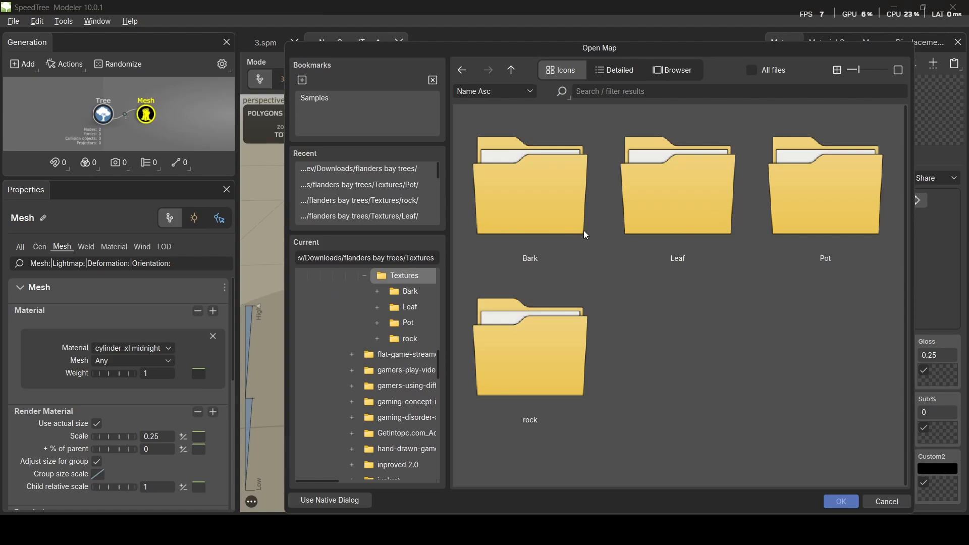
pyautogui.doubleClick(544, 370)
pyautogui.click(551, 185)
pyautogui.doubleClick(548, 181)
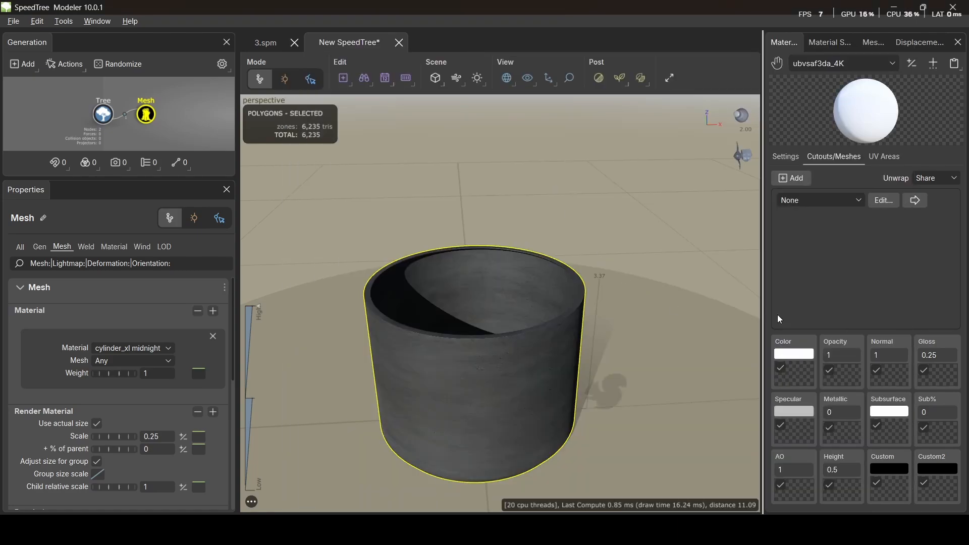
# Step: Load ubvsaf3da_4K_Albedo.jpg as the rock material's color map, together with the other detected map files
pyautogui.click(801, 370)
pyautogui.click(552, 179)
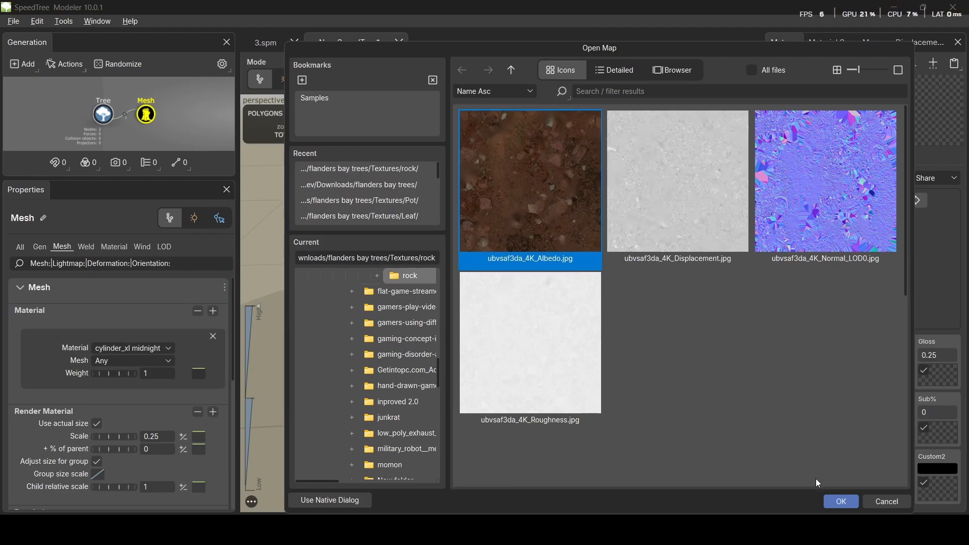
pyautogui.click(841, 501)
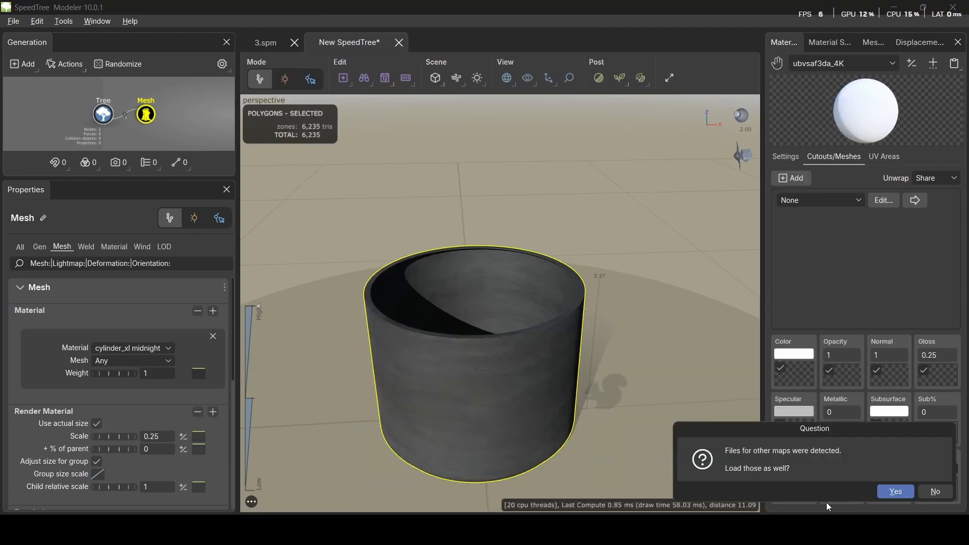
pyautogui.moveTo(779, 426); pyautogui.dragTo(417, 173)
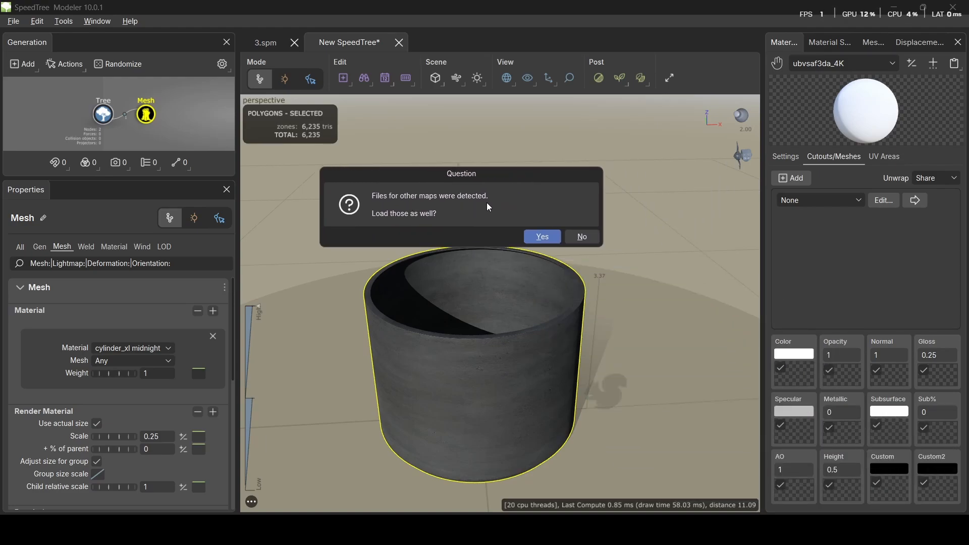
pyautogui.click(552, 239)
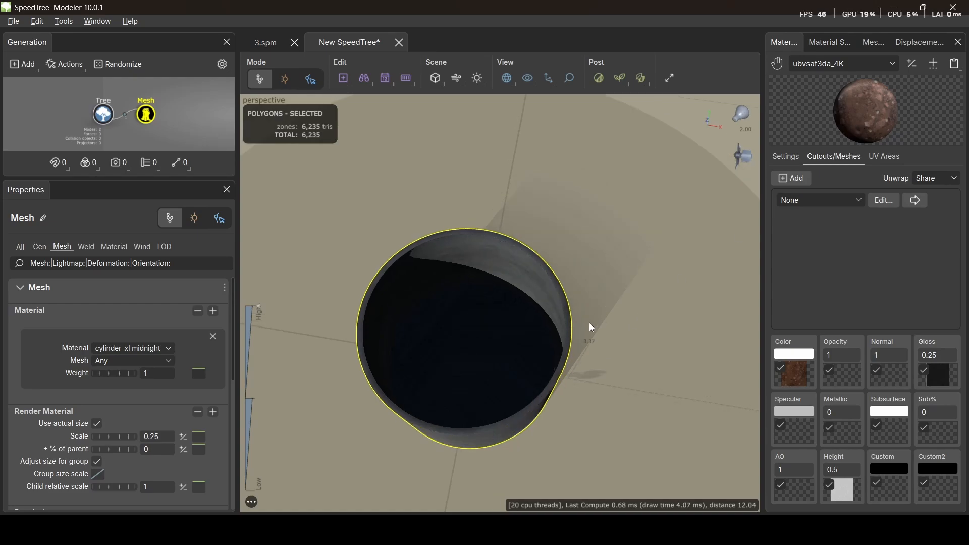
# Step: Add a second Mesh generator to the Tree node for the soil inside the pot
pyautogui.moveTo(597, 266); pyautogui.dragTo(601, 283)
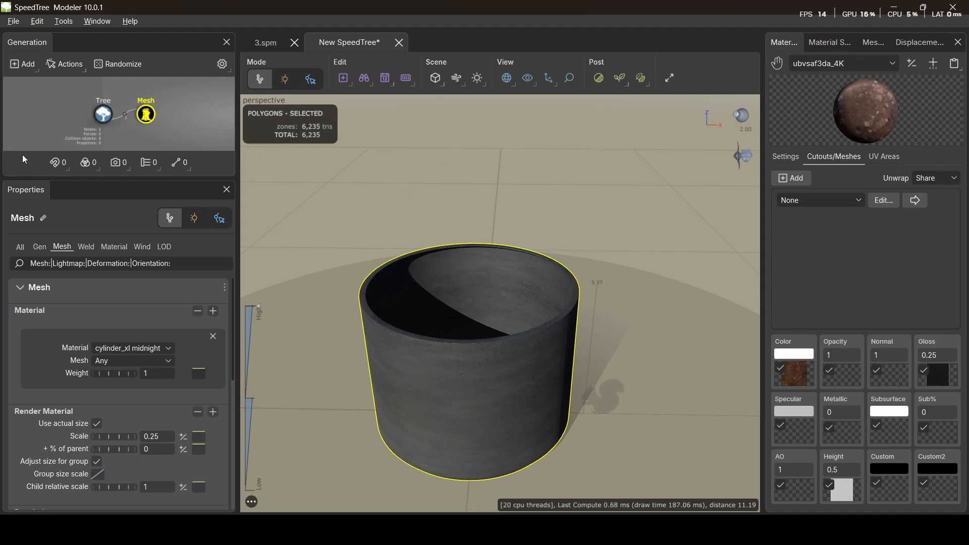
pyautogui.rightClick(96, 121)
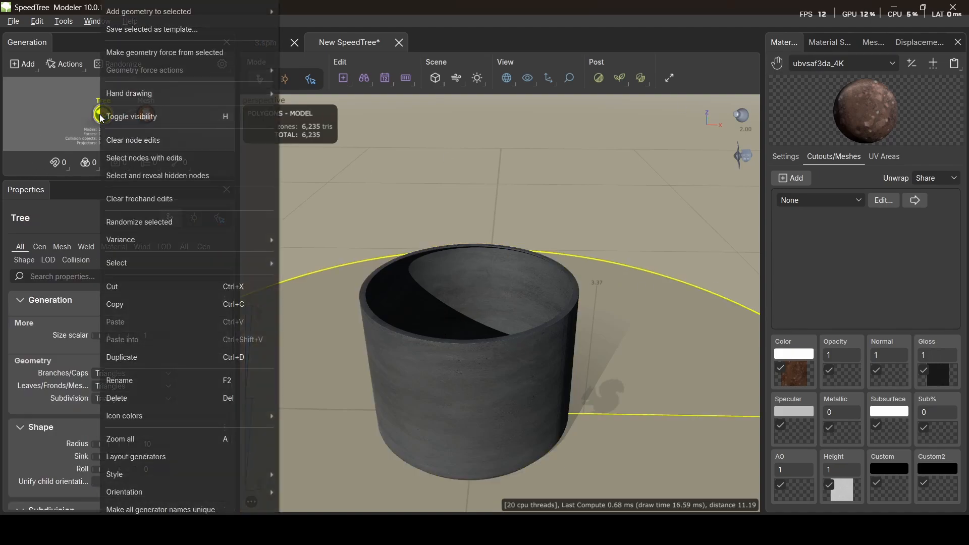
pyautogui.moveTo(223, 16)
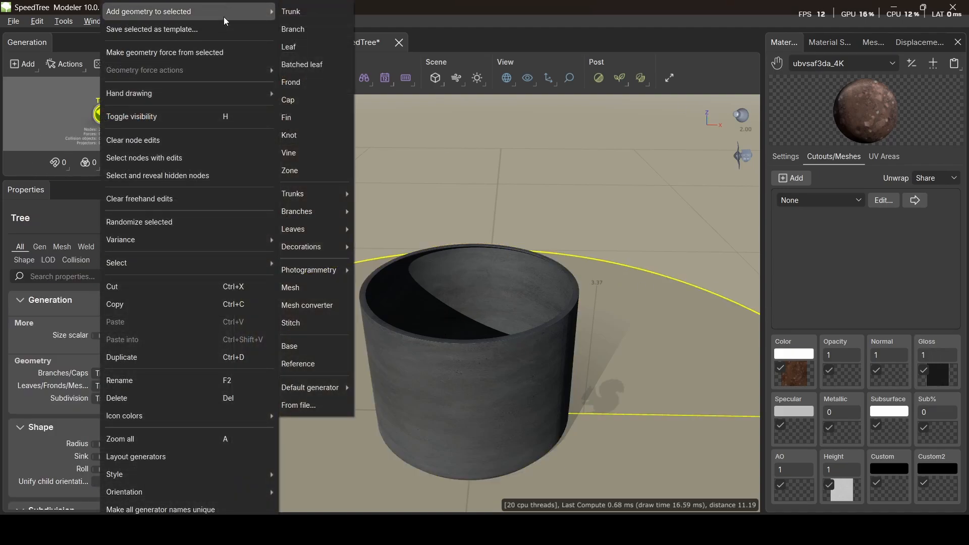
pyautogui.click(308, 287)
pyautogui.moveTo(498, 356); pyautogui.dragTo(495, 374)
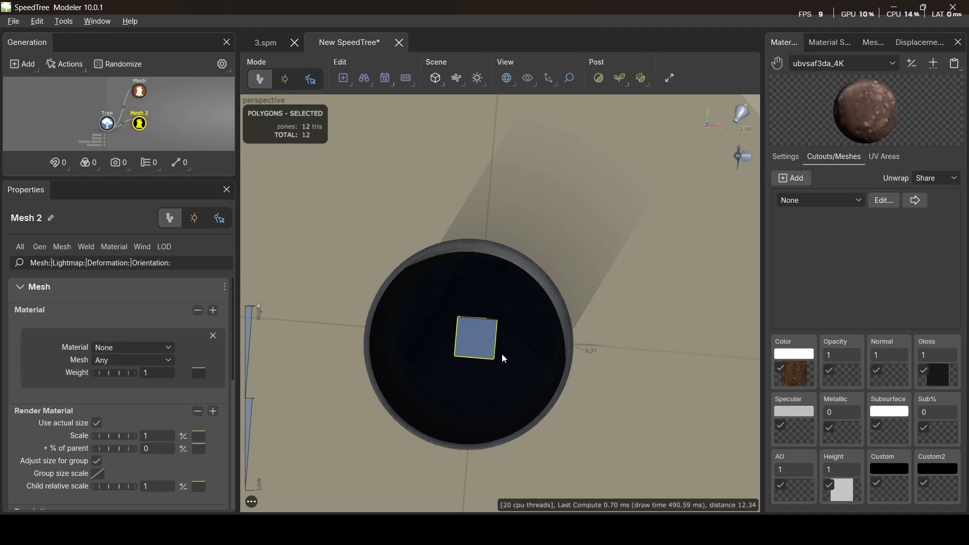
pyautogui.moveTo(485, 361); pyautogui.dragTo(495, 332)
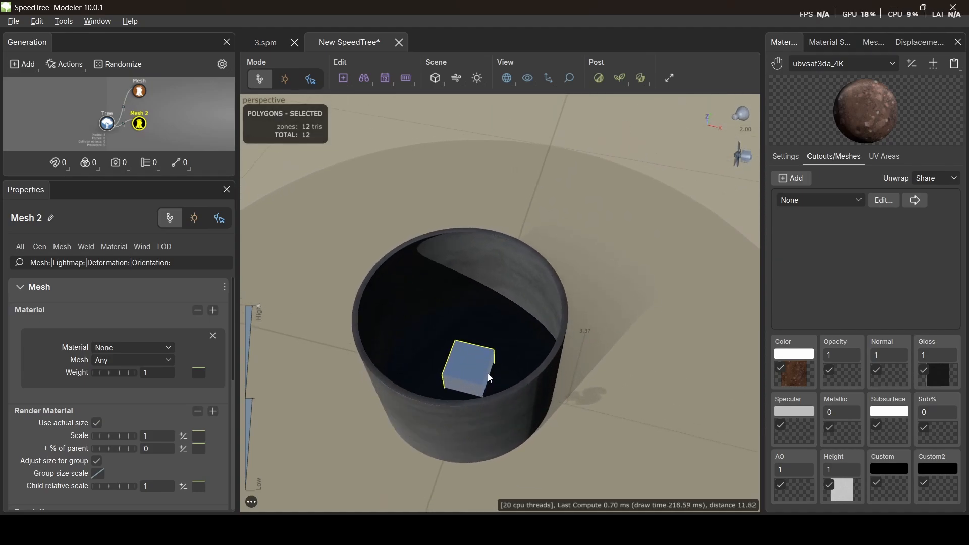
# Step: Assign the Rock mesh to the ubvsaf3da_4K material's cutouts/meshes
pyautogui.click(797, 45)
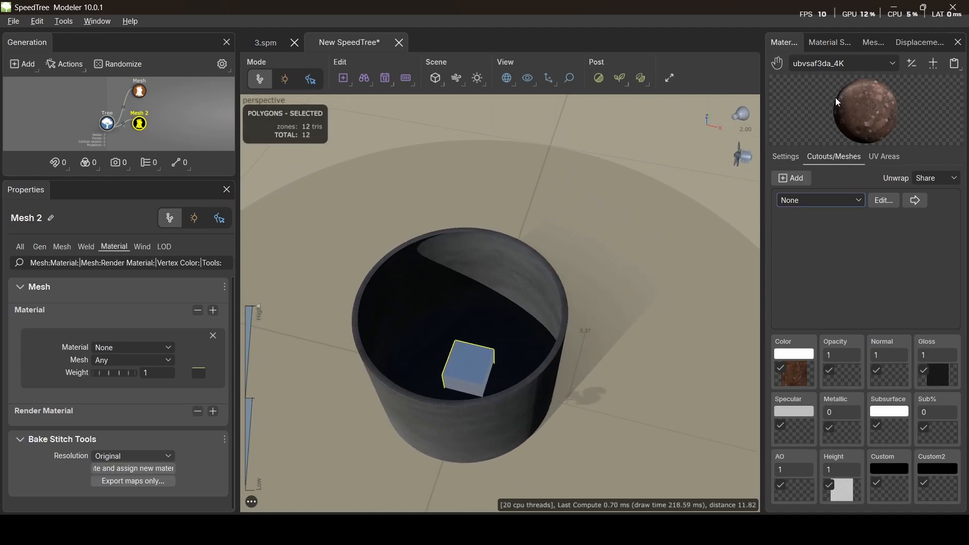
pyautogui.click(814, 202)
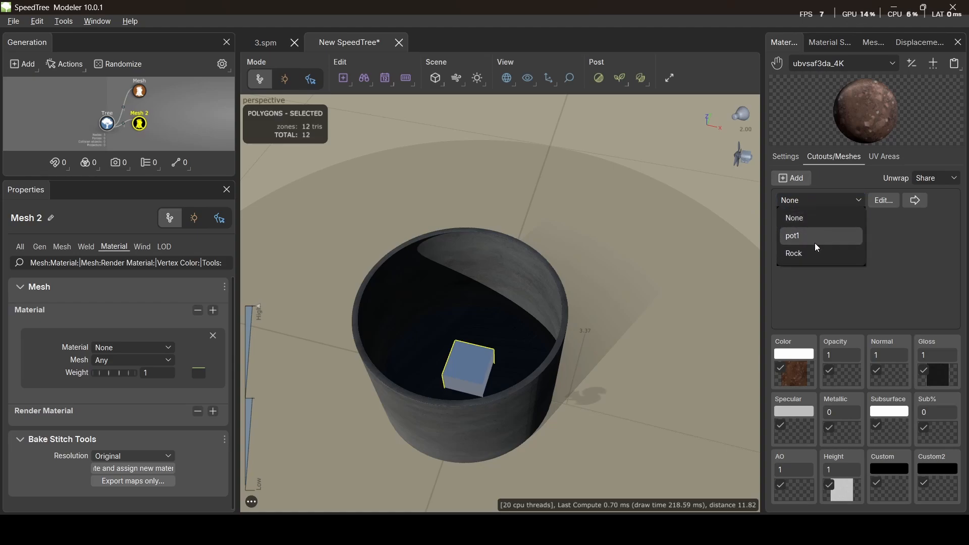
pyautogui.click(809, 250)
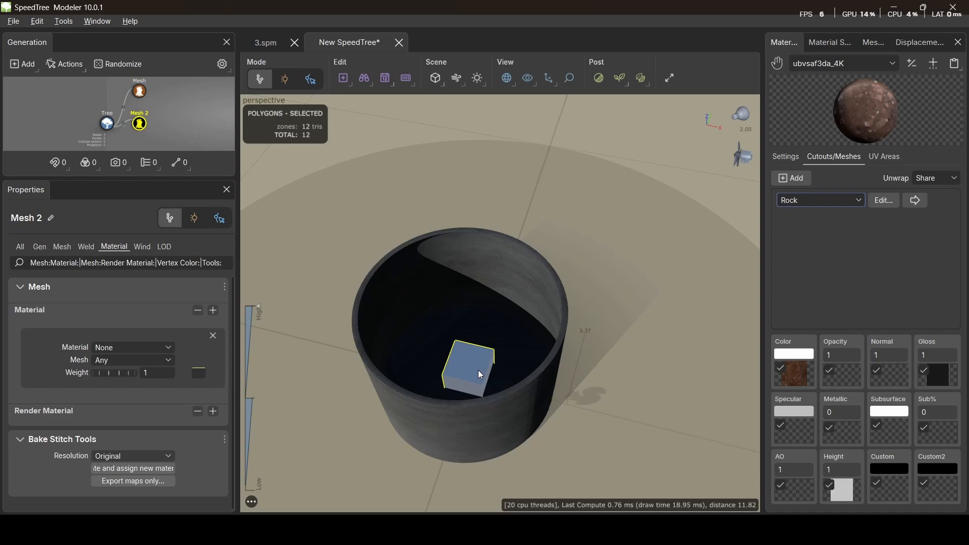
# Step: Apply the ubvsaf3da_4K material to the second Mesh generator and inspect the rocky ground around the pot
pyautogui.click(117, 349)
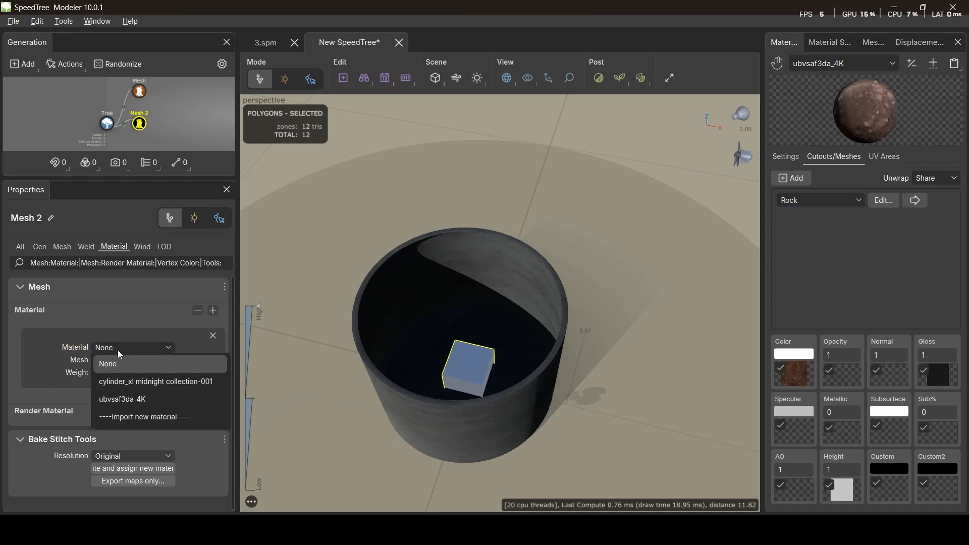
pyautogui.click(145, 401)
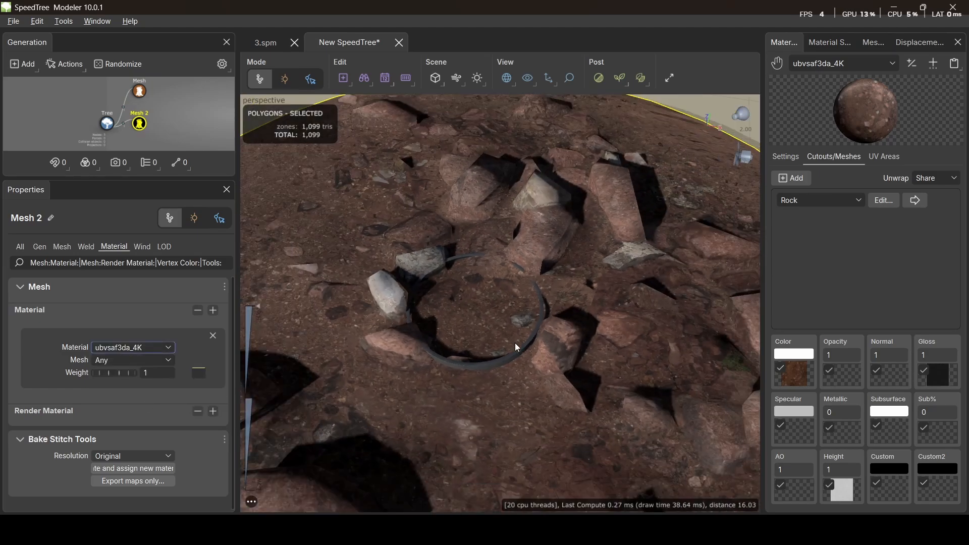
pyautogui.scroll(-5, 515, 343)
pyautogui.moveTo(528, 351); pyautogui.dragTo(513, 326)
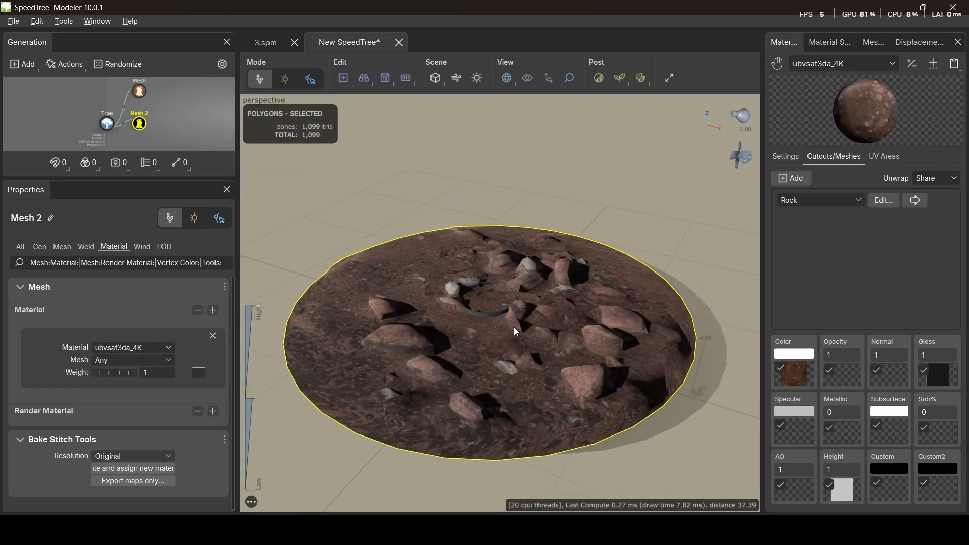
pyautogui.scroll(5, 515, 315)
pyautogui.scroll(-5, 510, 308)
pyautogui.scroll(6, 504, 309)
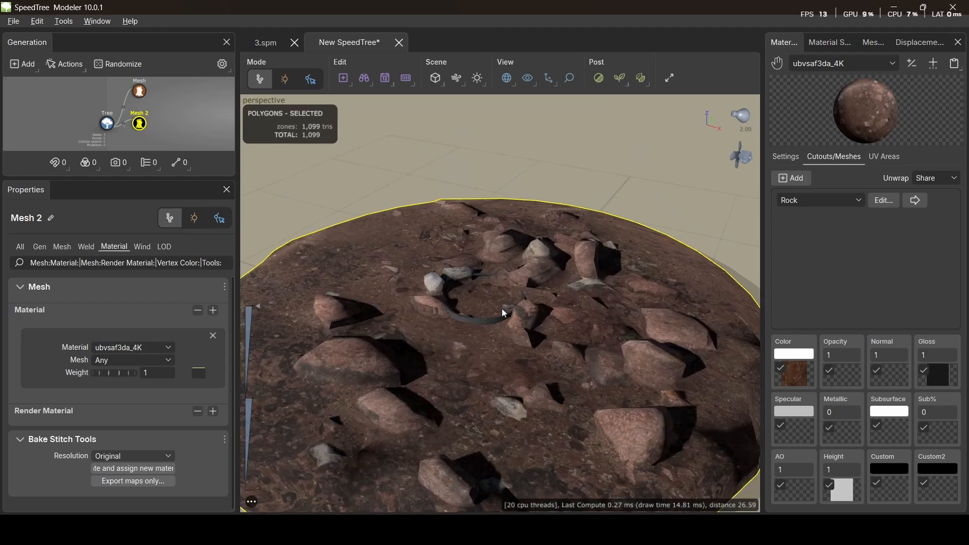
pyautogui.scroll(5, 501, 307)
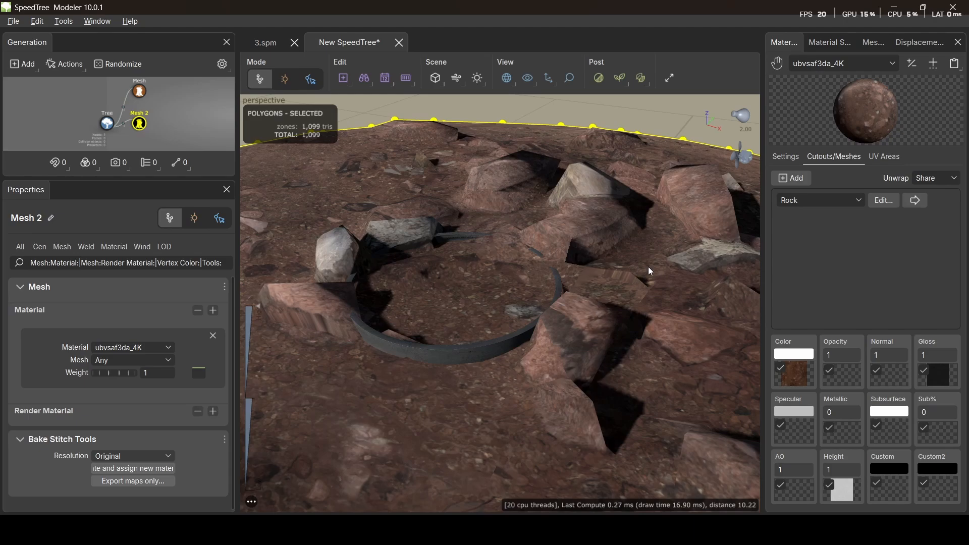
# Step: Reduce the rock mesh generator's scale to 0.14 so that it fits inside the pot
pyautogui.click(66, 248)
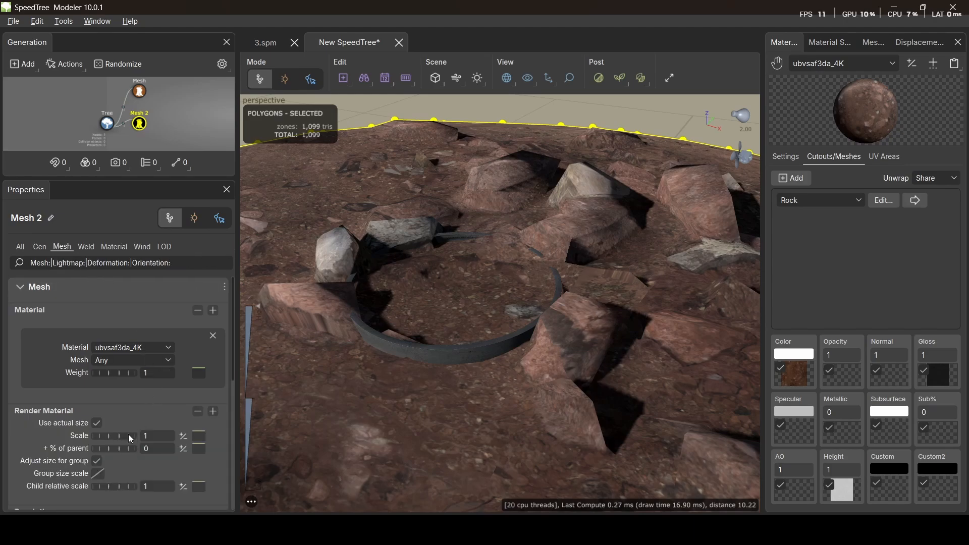
pyautogui.moveTo(124, 436); pyautogui.dragTo(71, 425)
pyautogui.scroll(1, 478, 368)
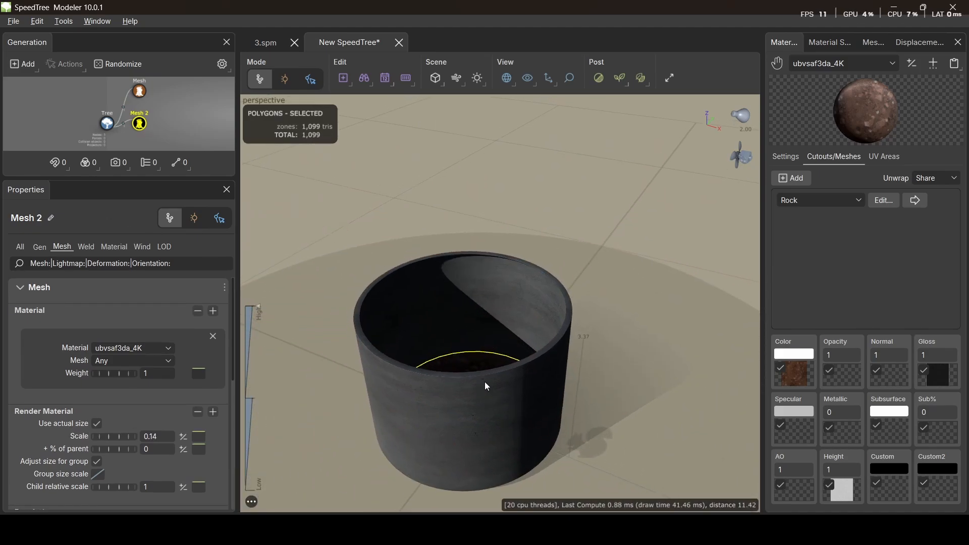
# Step: Raise the rock mesh toward the pot's rim by setting its sink to -2.22
pyautogui.moveTo(484, 382); pyautogui.dragTo(371, 353)
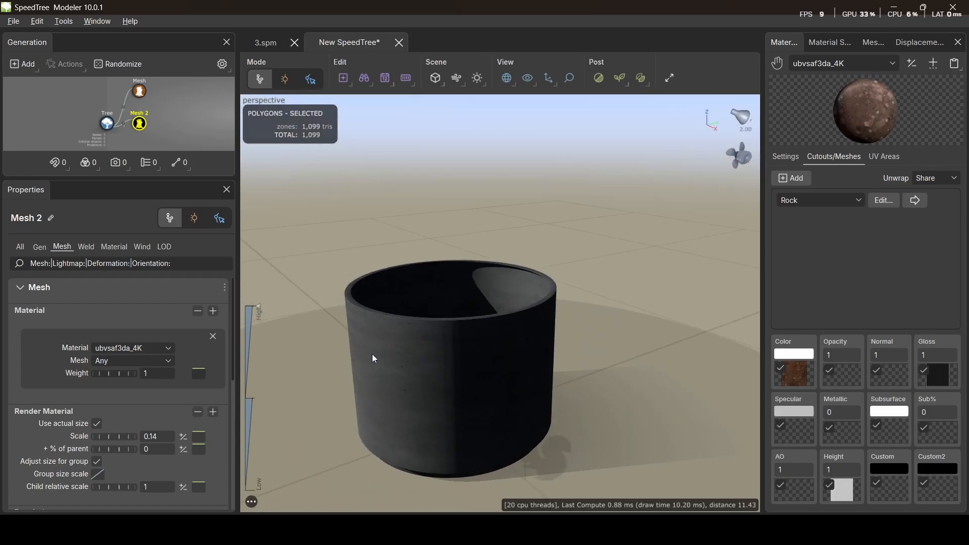
pyautogui.click(39, 247)
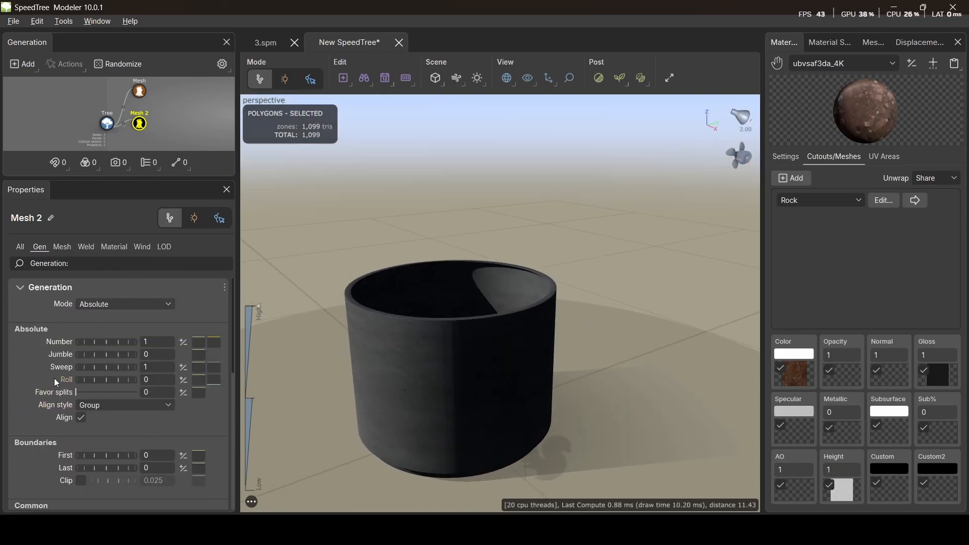
pyautogui.scroll(-4, 54, 378)
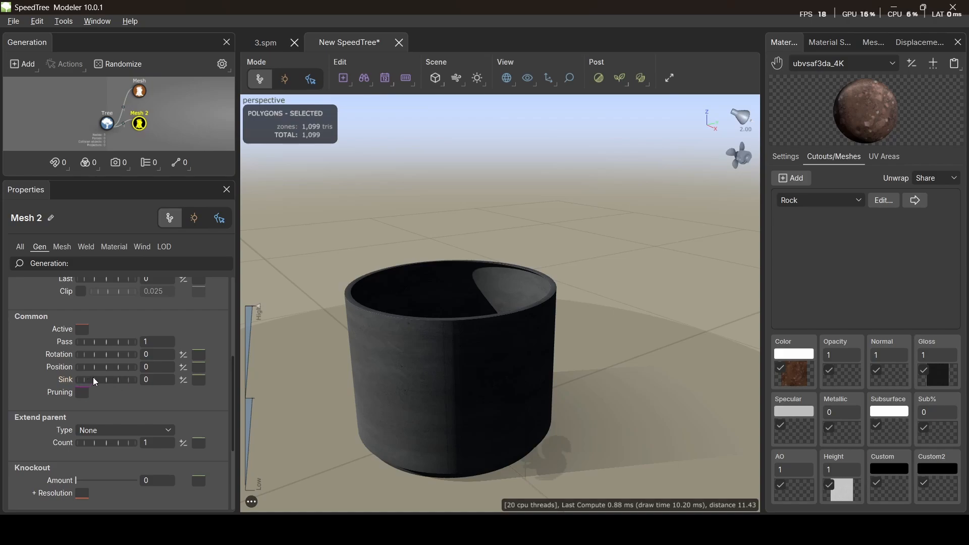
pyautogui.moveTo(93, 376); pyautogui.dragTo(44, 377)
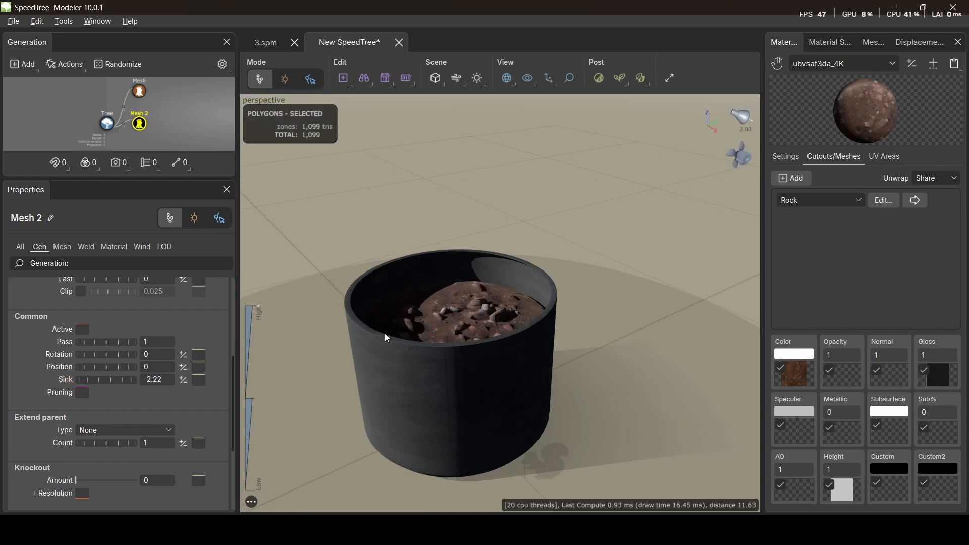
pyautogui.moveTo(384, 333); pyautogui.dragTo(425, 325)
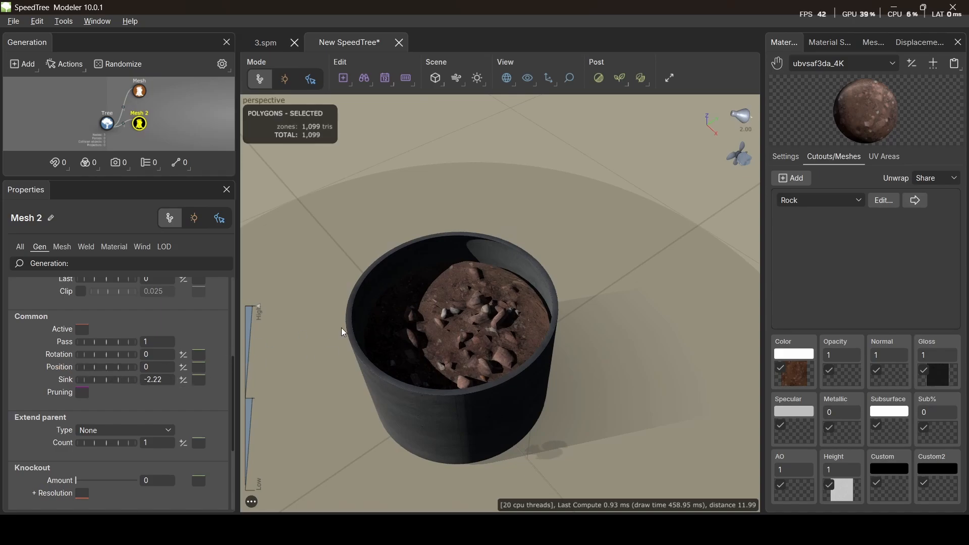
pyautogui.moveTo(341, 328); pyautogui.dragTo(489, 375)
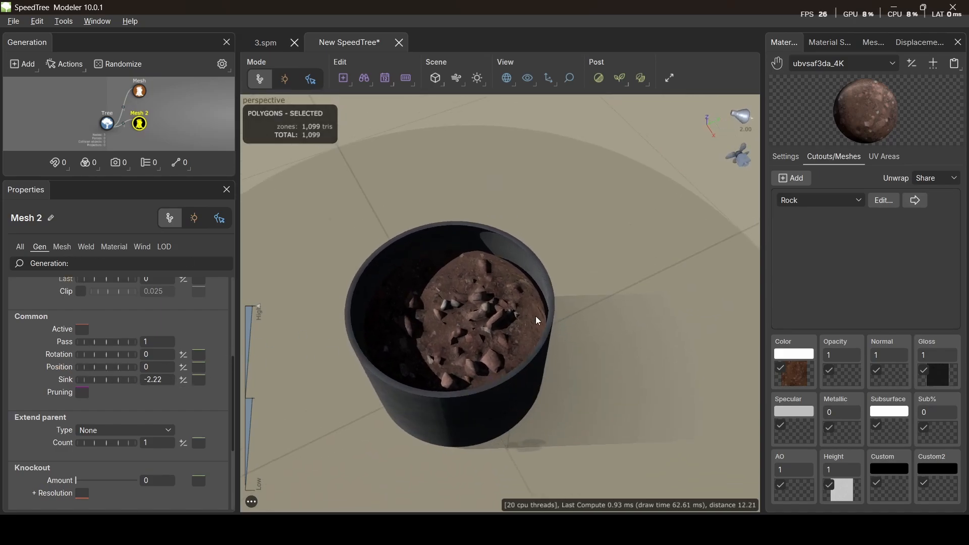
# Step: Set the rock mesh generator's scale to -0.15
pyautogui.click(56, 247)
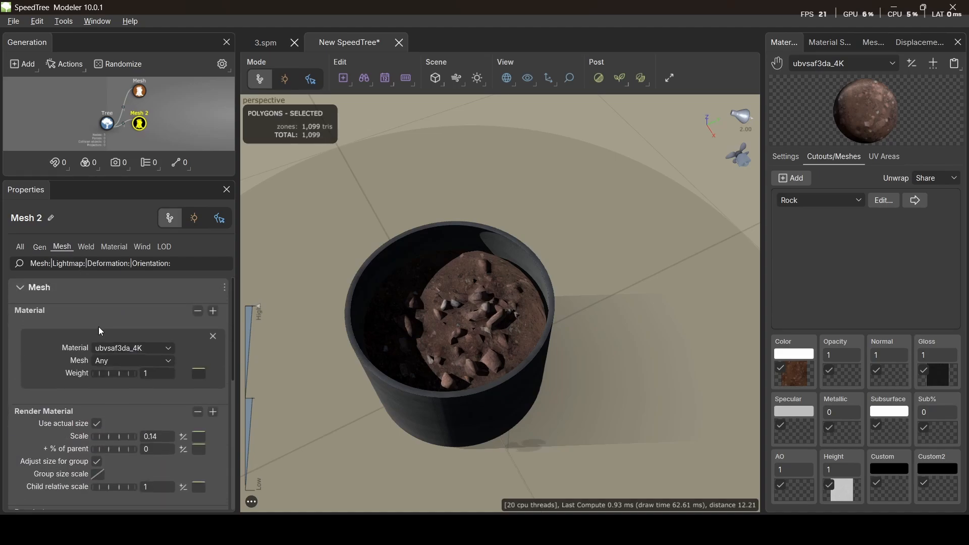
pyautogui.moveTo(129, 440); pyautogui.dragTo(126, 434)
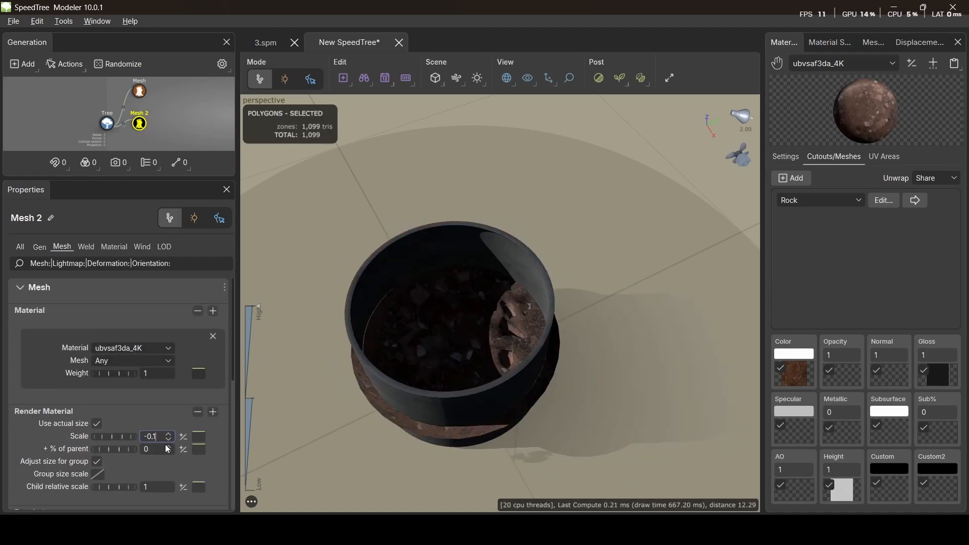
pyautogui.write('5')
pyautogui.press('Return')
pyautogui.moveTo(344, 402); pyautogui.dragTo(655, 314)
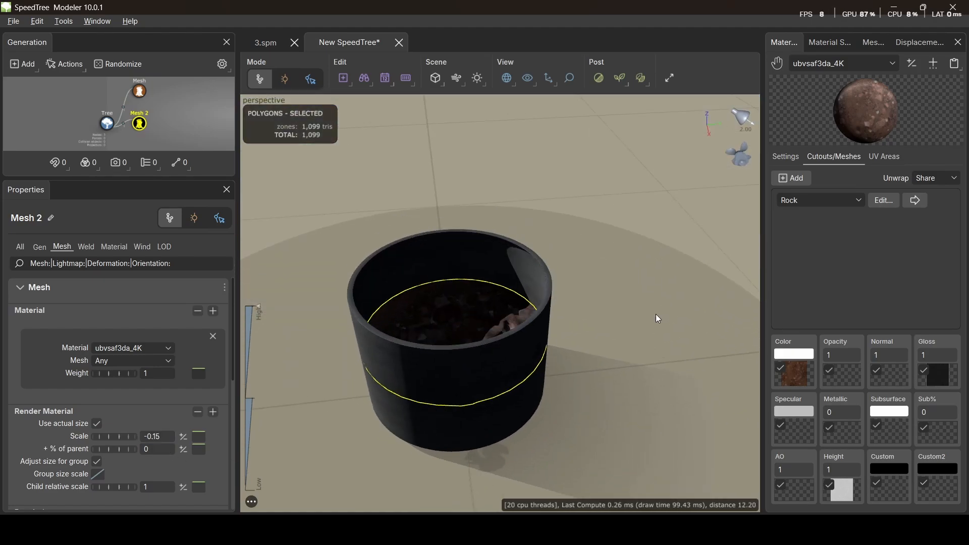
# Step: Lower the rock mesh generator's sink value further to bring the soil just below the pot's rim, and deselect it
pyautogui.click(39, 247)
pyautogui.scroll(-3, 121, 453)
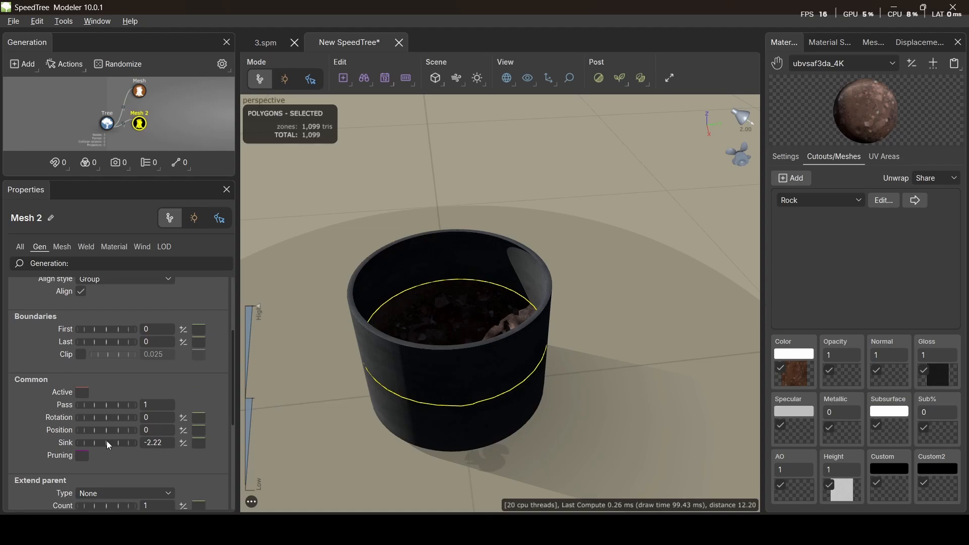
pyautogui.moveTo(107, 440); pyautogui.dragTo(76, 429)
pyautogui.moveTo(419, 349); pyautogui.dragTo(414, 328)
pyautogui.click(656, 303)
pyautogui.moveTo(519, 335); pyautogui.dragTo(498, 313)
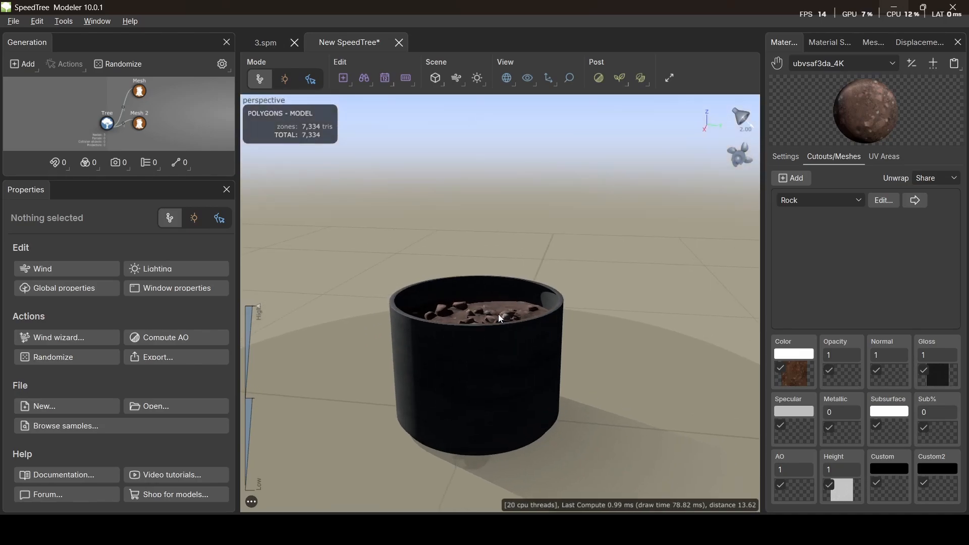
pyautogui.moveTo(470, 280); pyautogui.dragTo(495, 326)
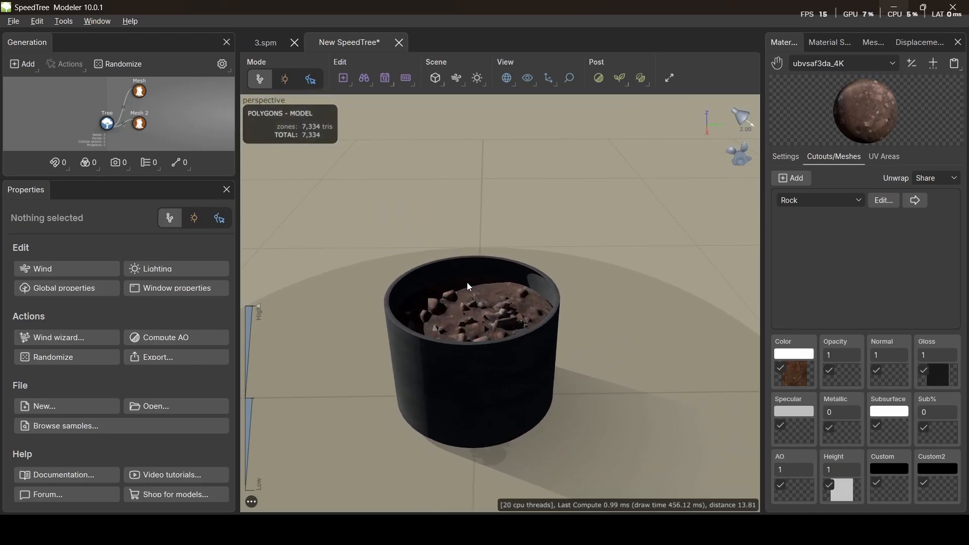
# Step: Add a Tube trunk generator to the Tree node and view the whole trunk with the pot
pyautogui.rightClick(107, 124)
pyautogui.moveTo(228, 14)
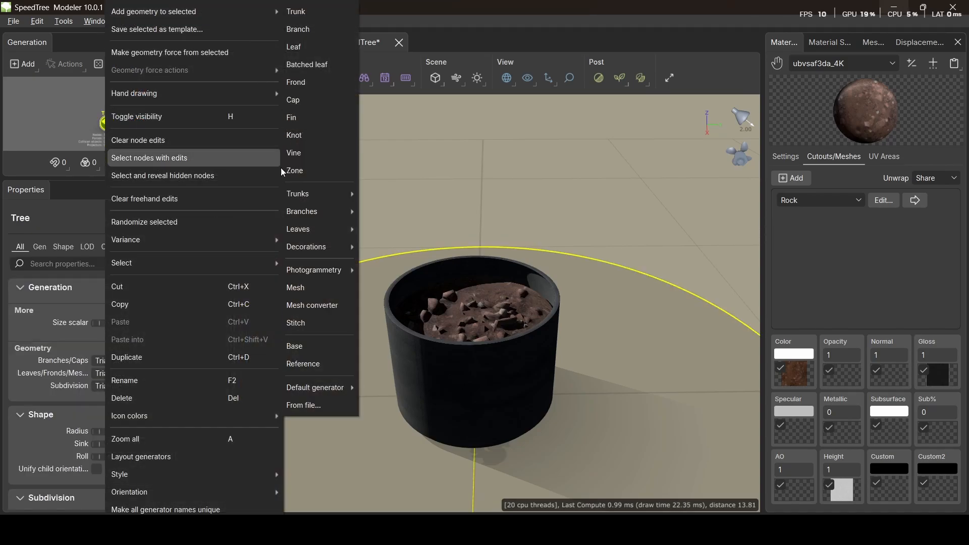
pyautogui.moveTo(333, 198)
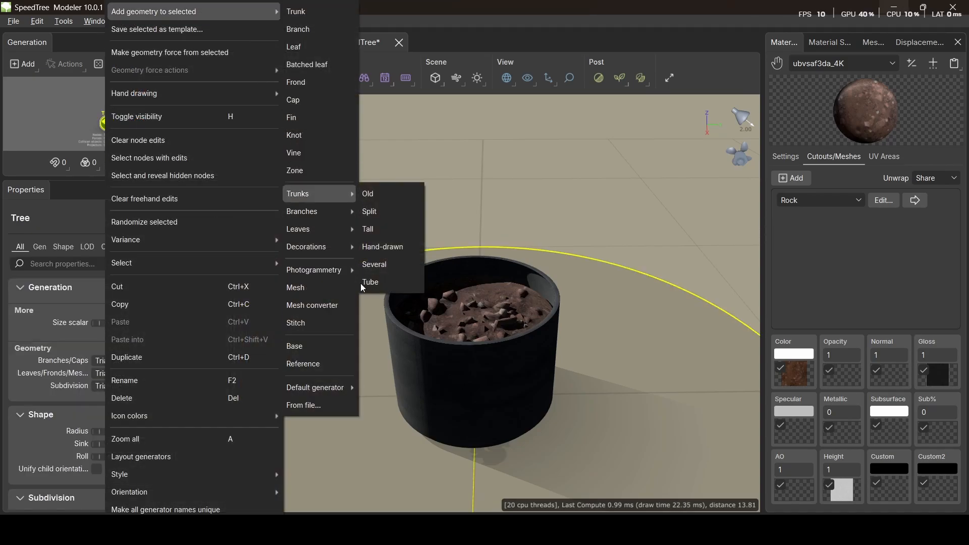
pyautogui.click(396, 283)
pyautogui.moveTo(504, 322); pyautogui.dragTo(501, 295)
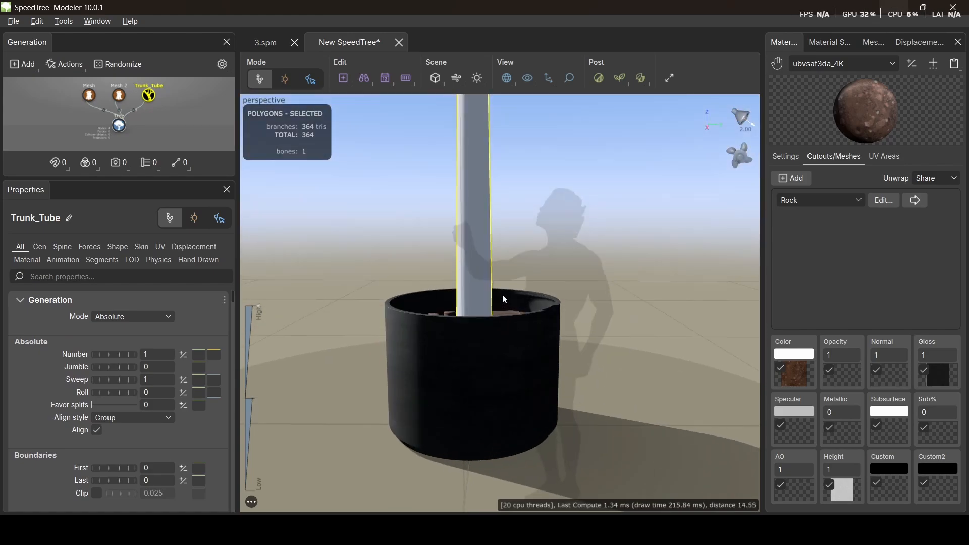
pyautogui.scroll(2, 498, 286)
pyautogui.scroll(-8, 499, 285)
pyautogui.moveTo(521, 260); pyautogui.dragTo(276, 300)
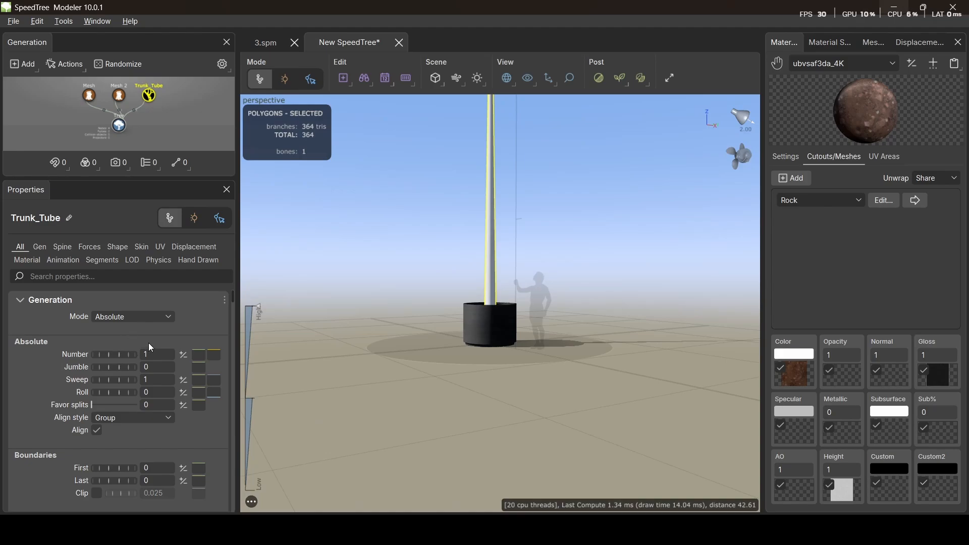
# Step: Set the tube trunk's absolute spine length to 11
pyautogui.click(62, 246)
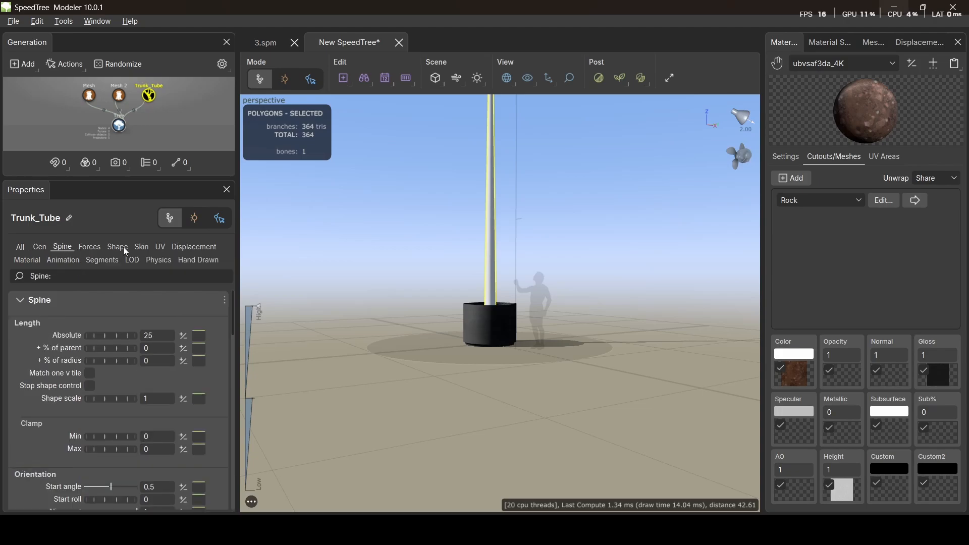
pyautogui.click(156, 335)
pyautogui.write('11')
pyautogui.press('Return')
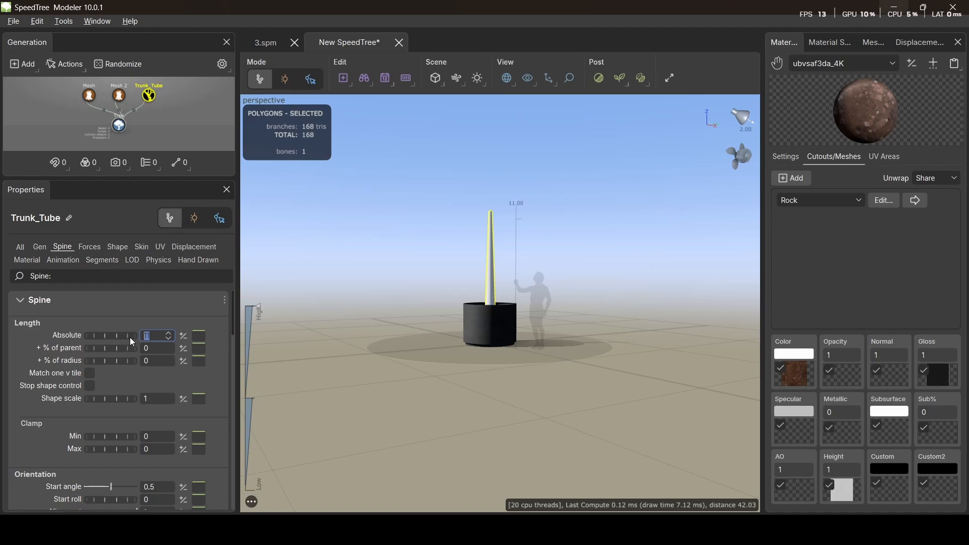
# Step: Set the tube trunk's absolute skin radius to 0.16 and check its thickness against the pot
pyautogui.click(141, 246)
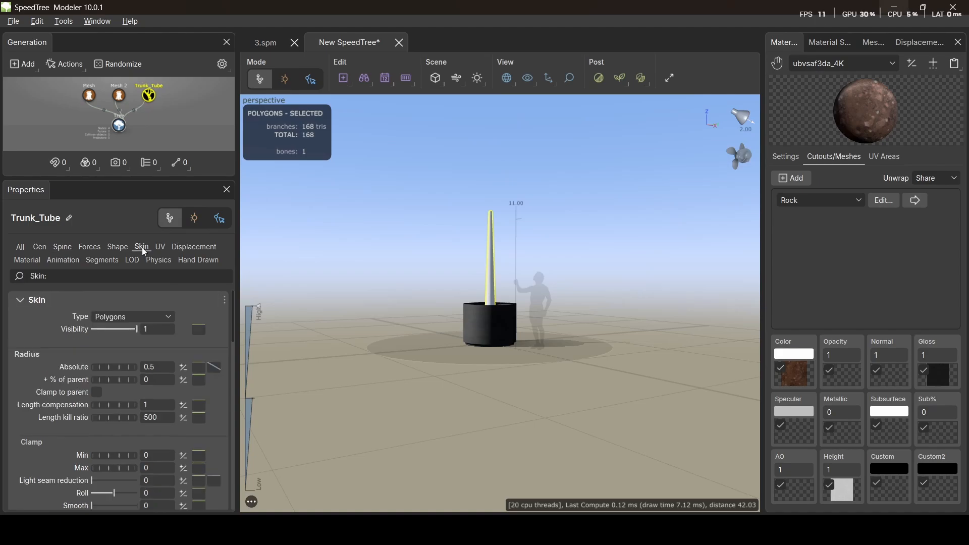
pyautogui.doubleClick(159, 367)
pyautogui.press('Return')
pyautogui.moveTo(484, 316); pyautogui.dragTo(512, 259)
pyautogui.scroll(5, 495, 304)
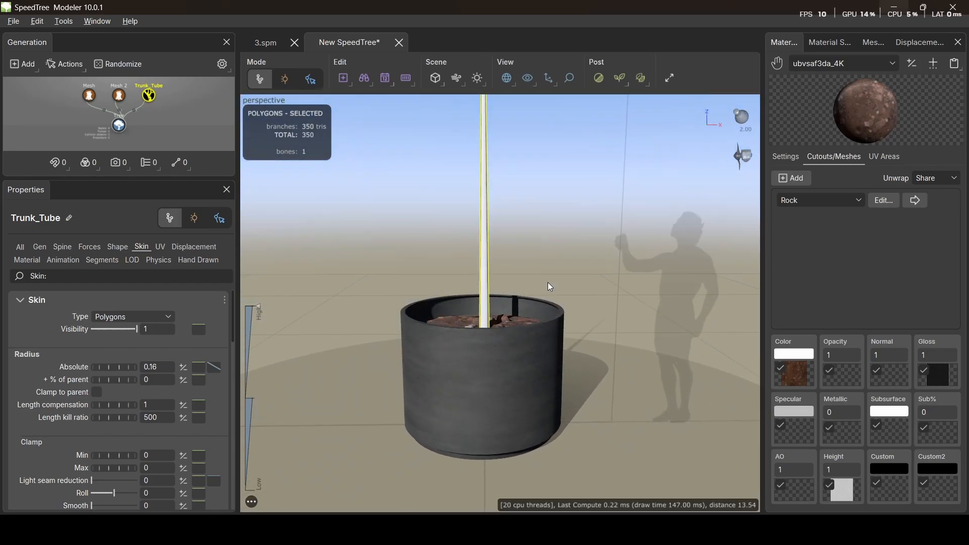
# Step: Set the tube trunk's late spine noise amount to 0.45 to make the stem slightly wavy
pyautogui.scroll(-3, 529, 265)
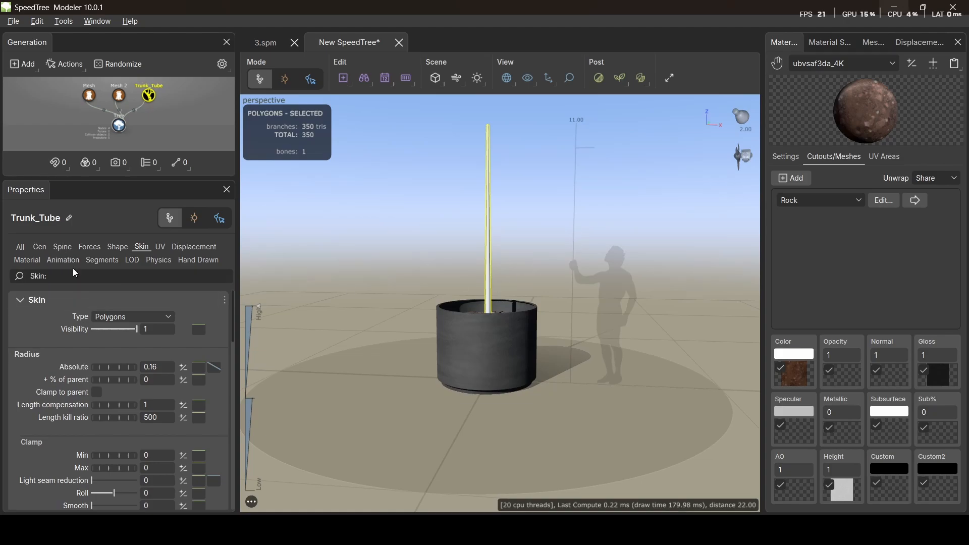
pyautogui.click(57, 246)
pyautogui.scroll(-5, 132, 383)
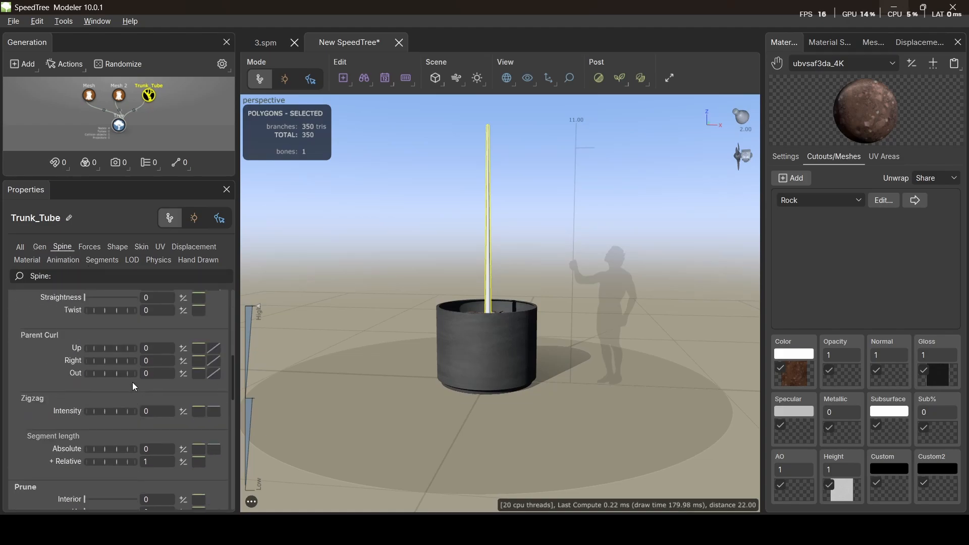
pyautogui.scroll(-5, 112, 373)
pyautogui.scroll(-3, 112, 378)
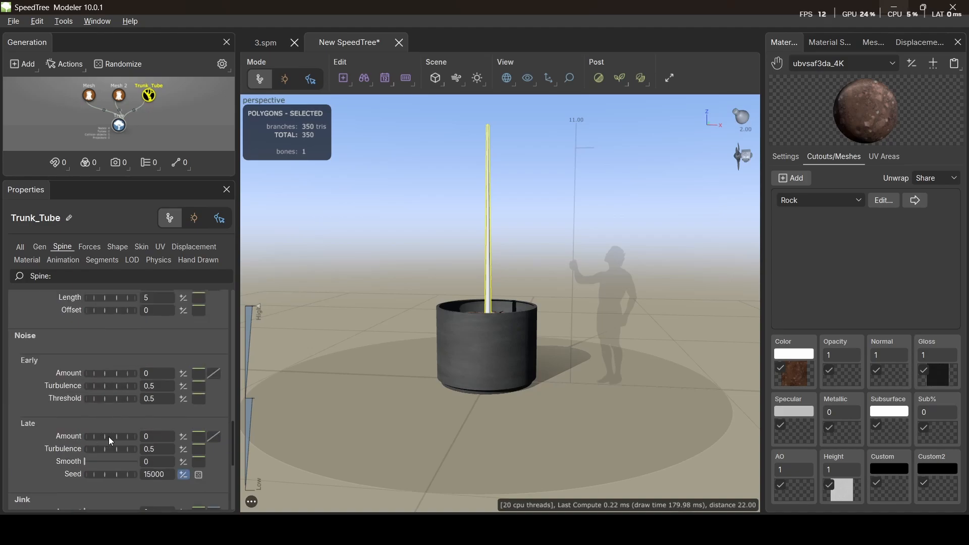
pyautogui.moveTo(115, 438)
pyautogui.mouseDown()
pyautogui.moveTo(165, 442)
pyautogui.moveTo(147, 447)
pyautogui.mouseUp()
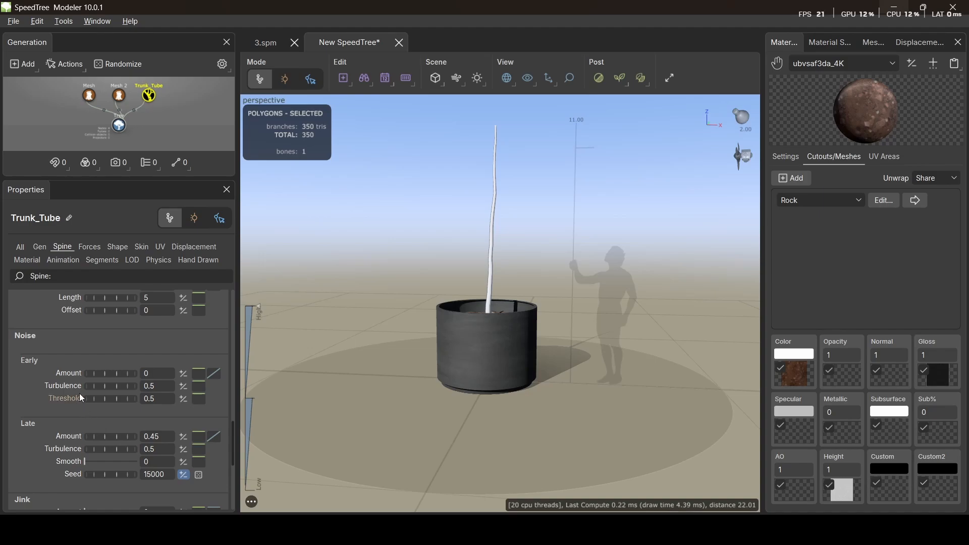
# Step: Set the tube trunk generator's absolute number to 8 stems
pyautogui.click(38, 245)
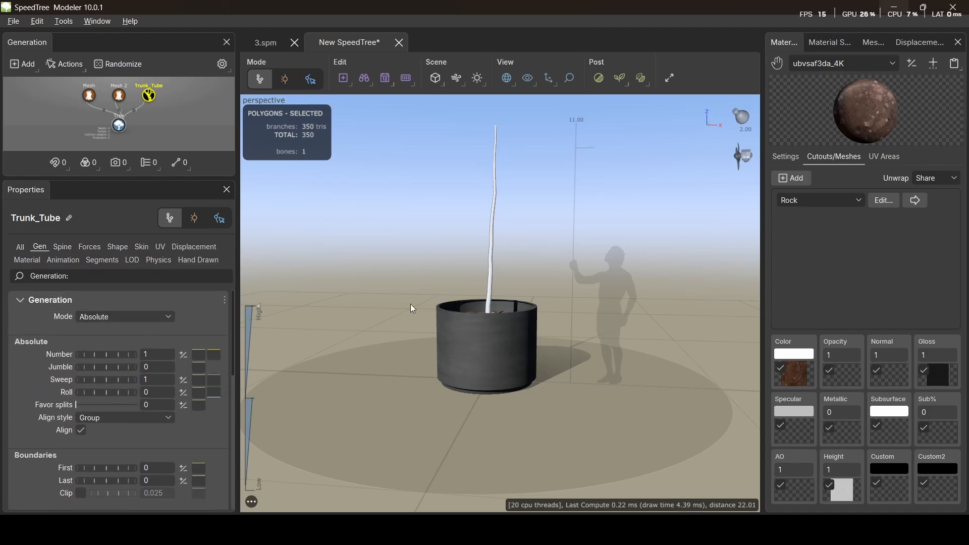
pyautogui.moveTo(411, 307); pyautogui.dragTo(486, 345)
pyautogui.scroll(5, 483, 328)
pyautogui.scroll(-2, 485, 322)
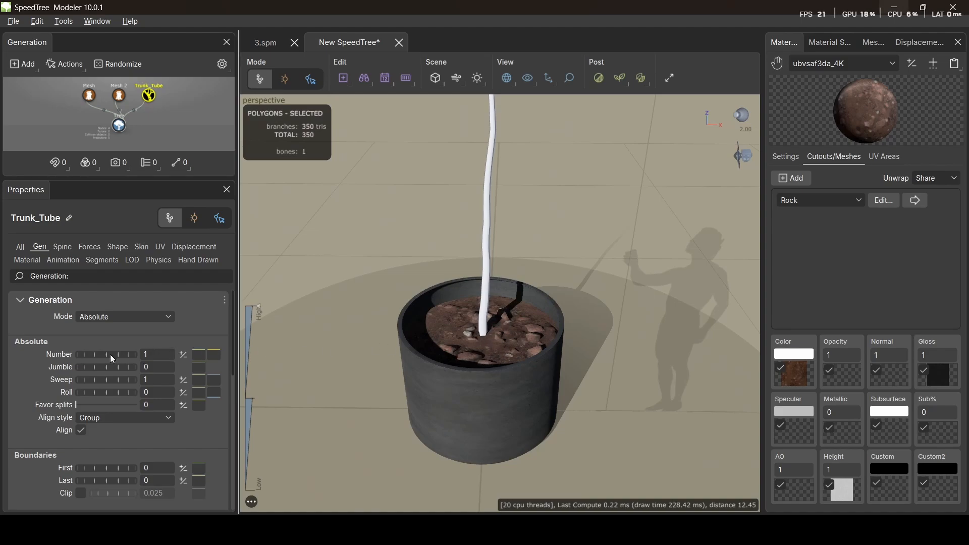
pyautogui.moveTo(113, 356); pyautogui.dragTo(167, 356)
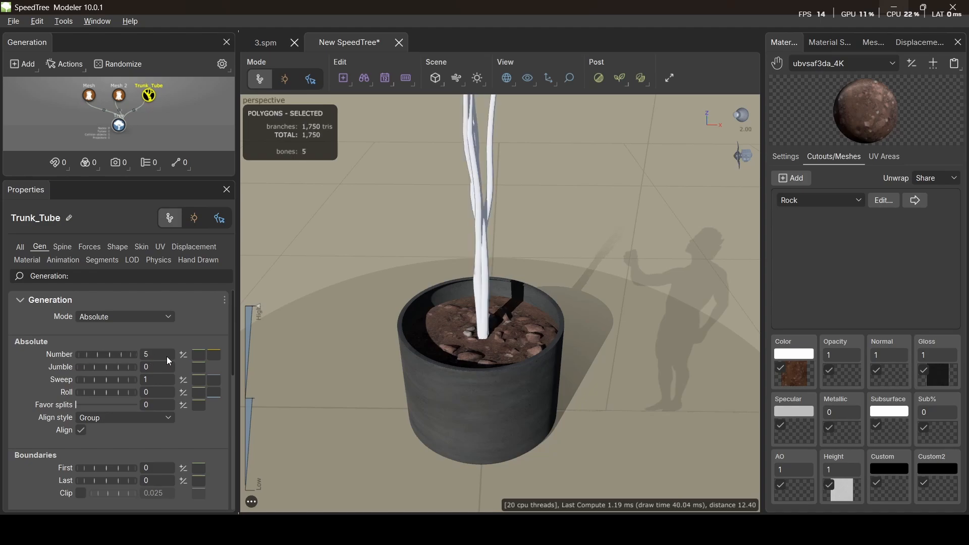
pyautogui.click(166, 357)
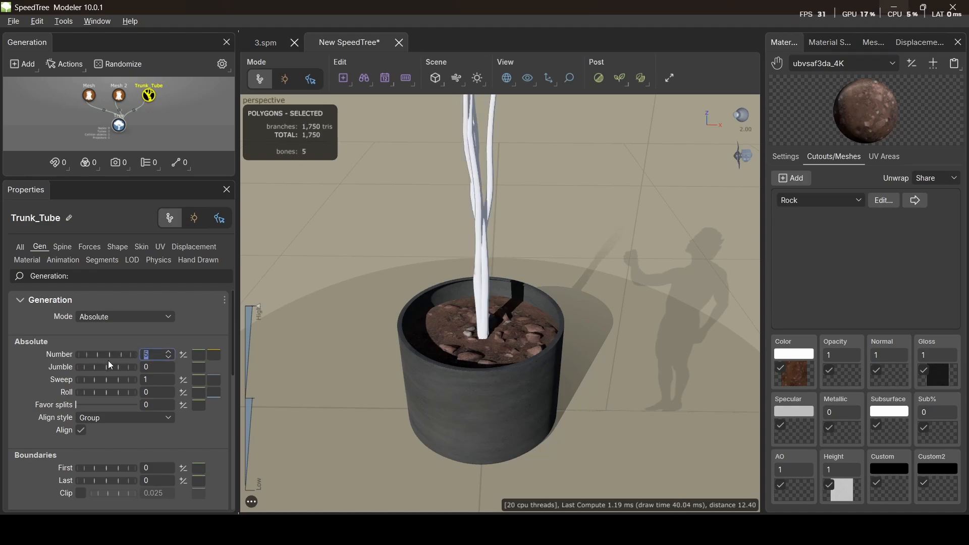
pyautogui.write('8')
pyautogui.press('Return')
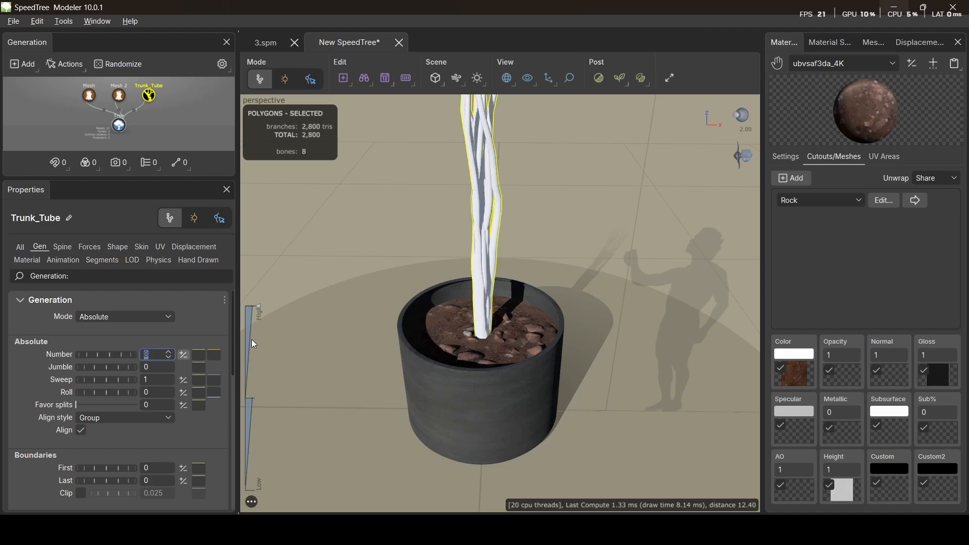
# Step: Set the trunk generator's First boundary to 0.07 to spread the stems apart, and view the whole bundle
pyautogui.moveTo(561, 299); pyautogui.dragTo(509, 317)
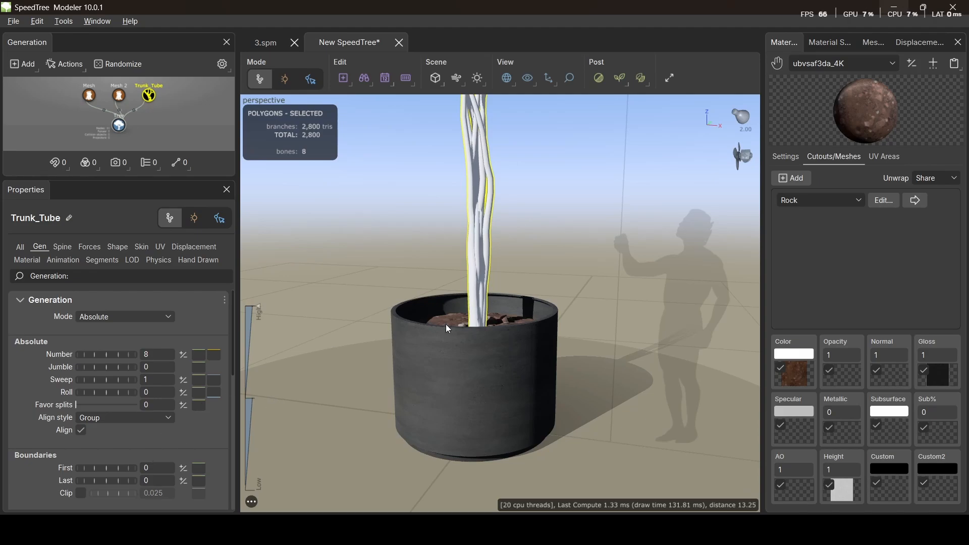
pyautogui.moveTo(446, 324); pyautogui.dragTo(419, 367)
pyautogui.scroll(5, 489, 356)
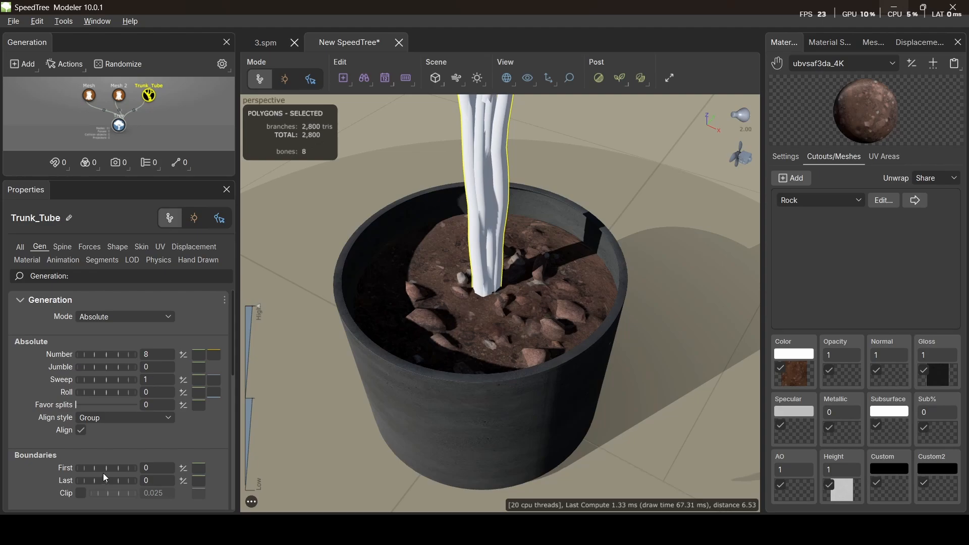
pyautogui.moveTo(103, 473); pyautogui.dragTo(116, 468)
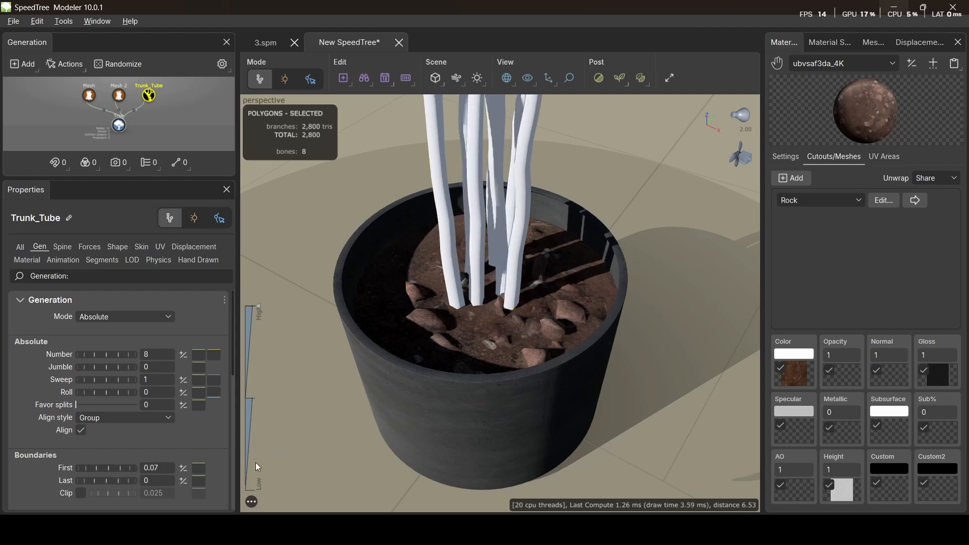
pyautogui.moveTo(477, 357); pyautogui.dragTo(511, 308)
pyautogui.scroll(-5, 512, 274)
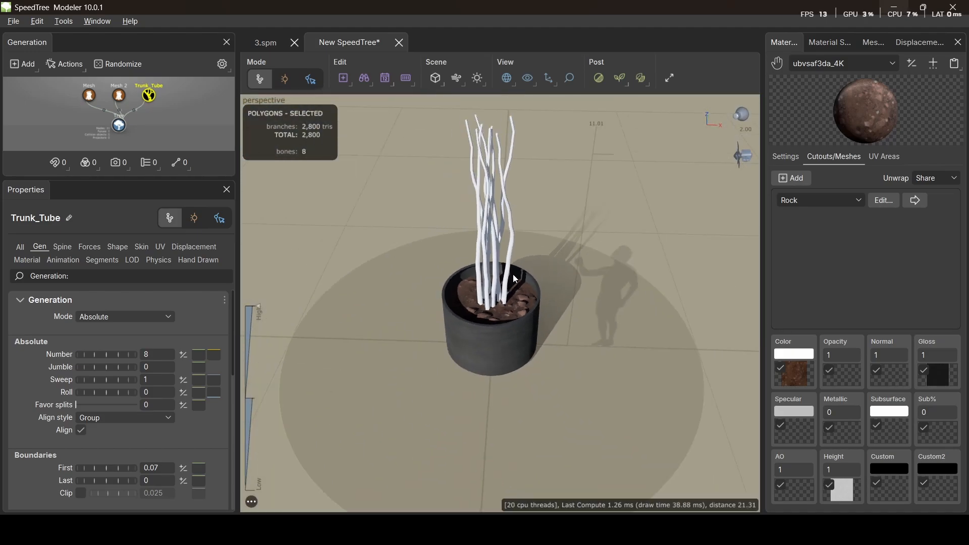
pyautogui.moveTo(530, 261)
pyautogui.mouseDown()
pyautogui.moveTo(459, 244)
pyautogui.moveTo(536, 250)
pyautogui.moveTo(526, 301)
pyautogui.moveTo(527, 274)
pyautogui.mouseUp()
# Step: Set the trunk generator's sink to -2.5 to raise the stem bases from the pot's underside toward the soil
pyautogui.scroll(-3, 90, 408)
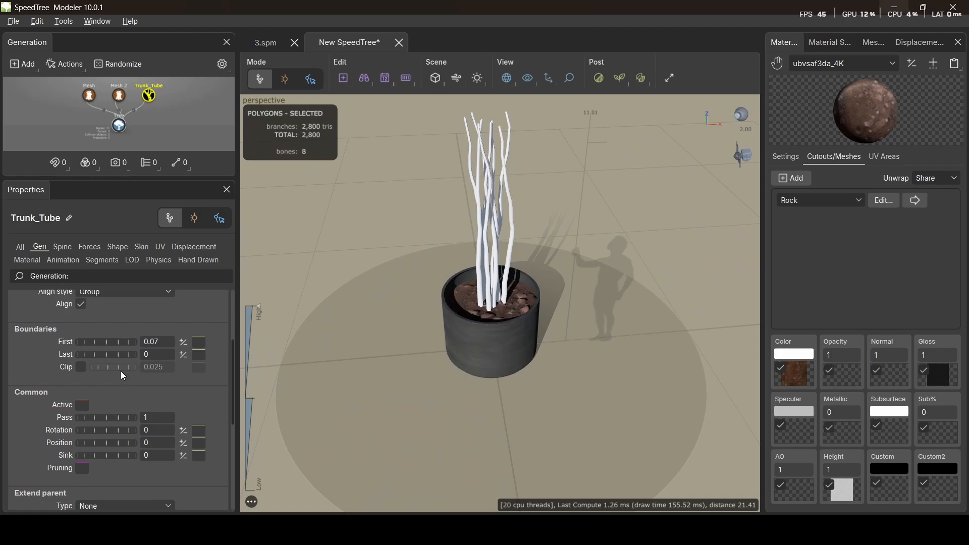
pyautogui.moveTo(383, 364); pyautogui.dragTo(477, 264)
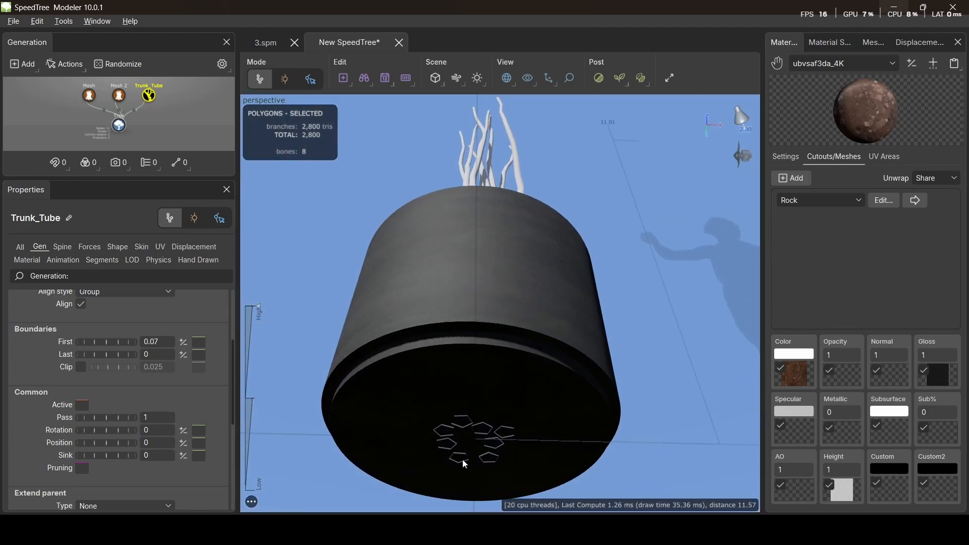
pyautogui.moveTo(462, 337); pyautogui.dragTo(478, 358)
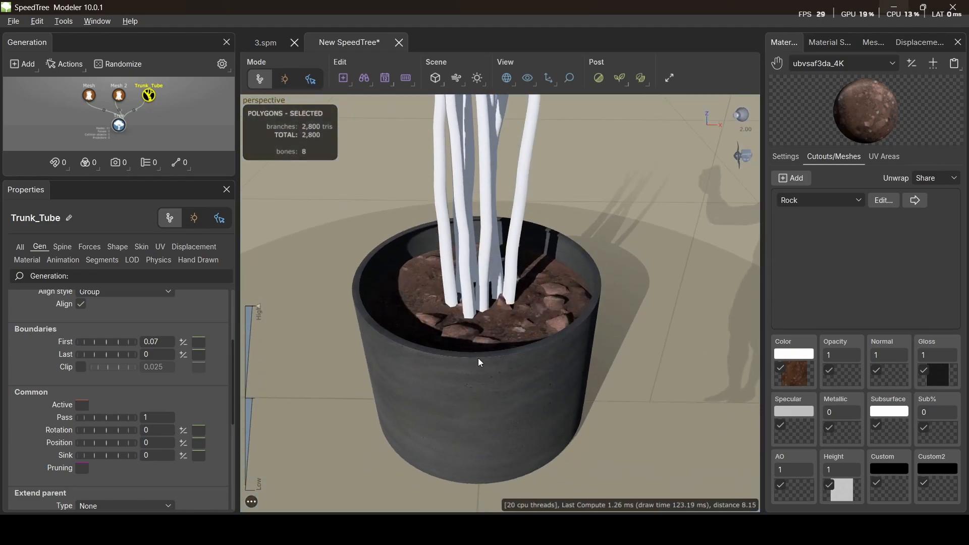
pyautogui.scroll(4, 475, 314)
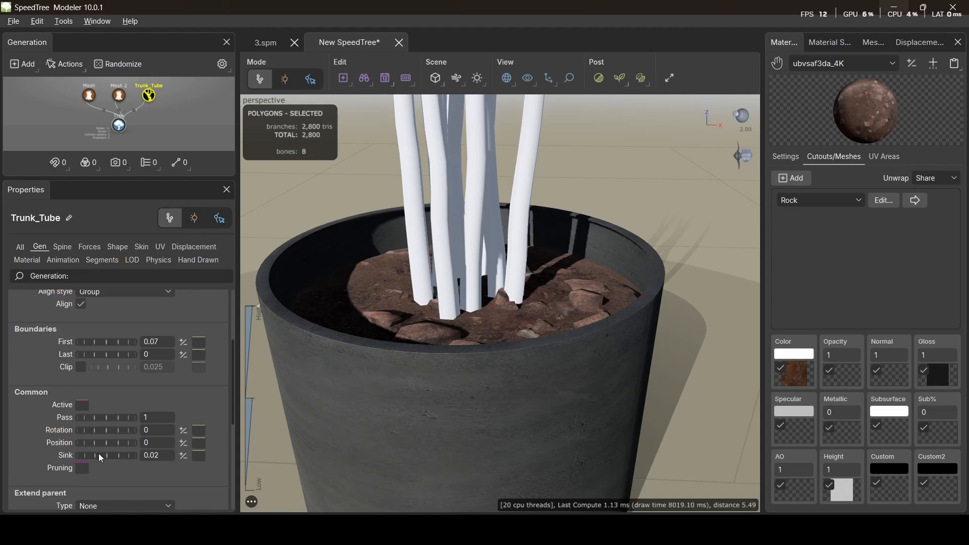
pyautogui.moveTo(99, 458); pyautogui.dragTo(128, 460)
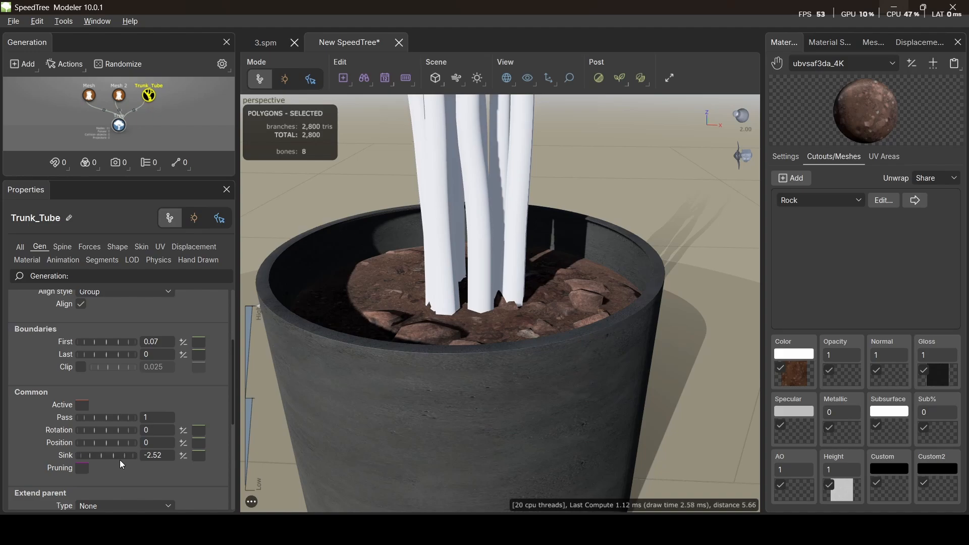
pyautogui.click(160, 455)
pyautogui.press('BackSpace')
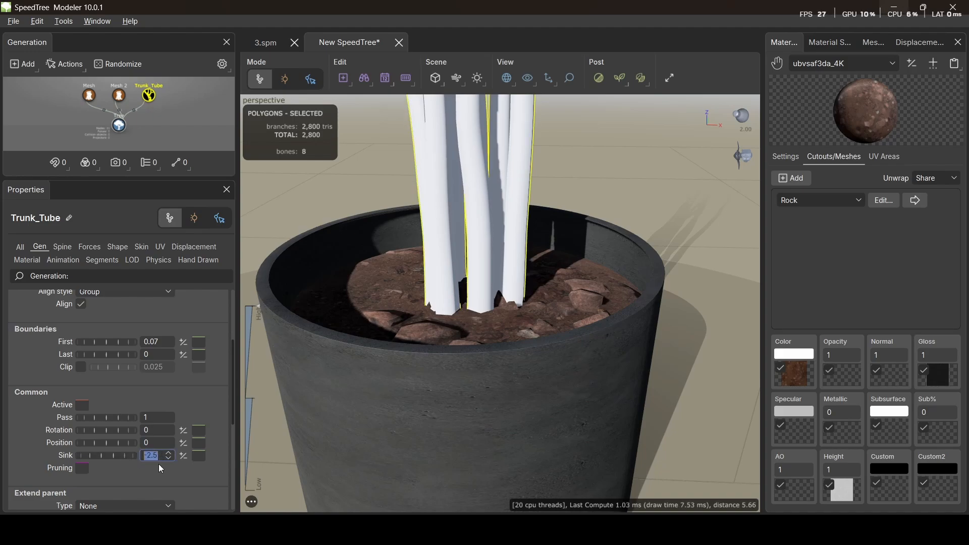
pyautogui.click(510, 355)
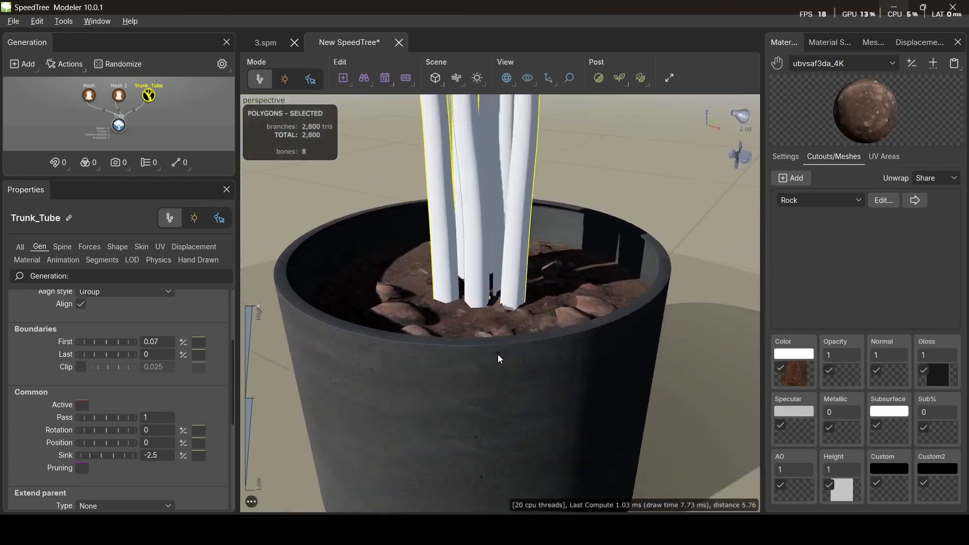
pyautogui.scroll(-4, 101, 425)
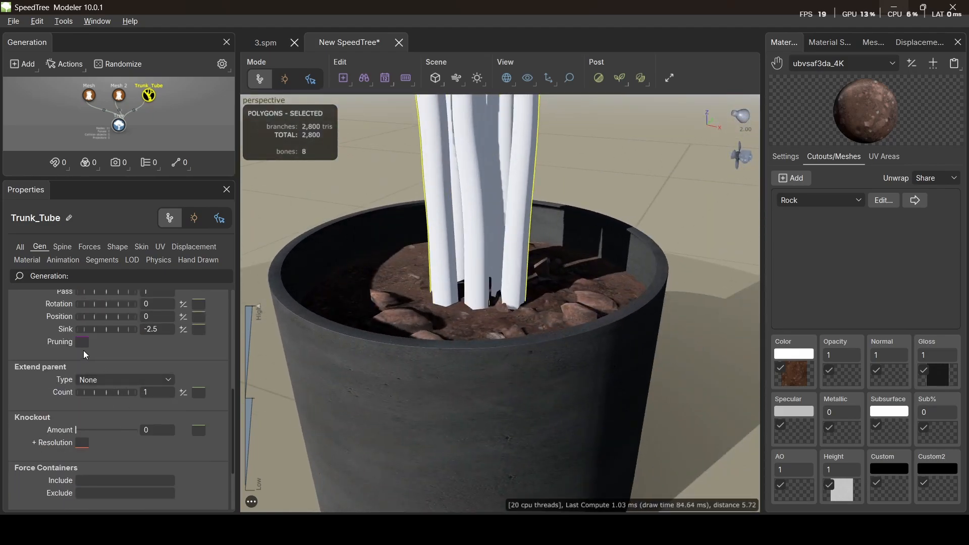
# Step: Set the trunk spine's parent curl Right value to -0.04 to twist the stems around each other
pyautogui.click(70, 247)
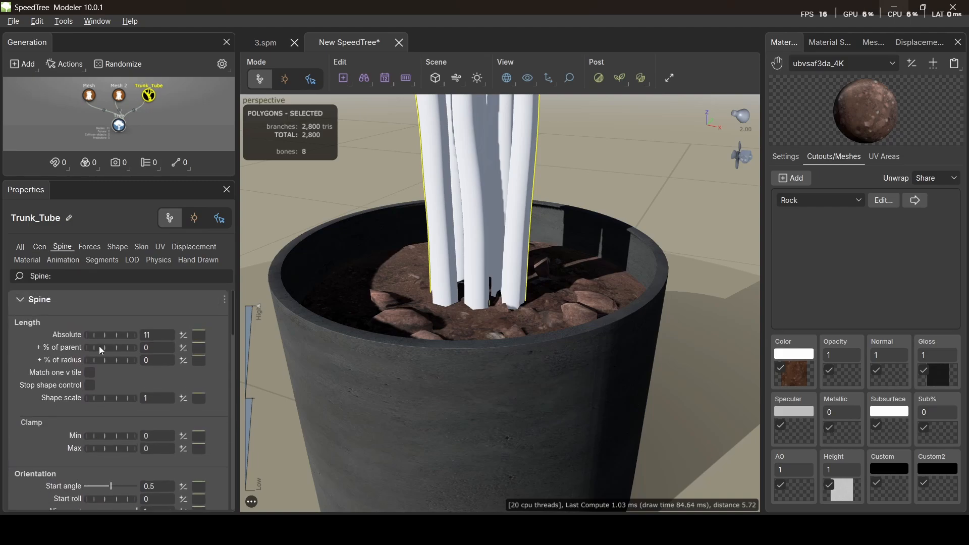
pyautogui.scroll(-5, 510, 298)
pyautogui.moveTo(517, 268); pyautogui.dragTo(550, 241)
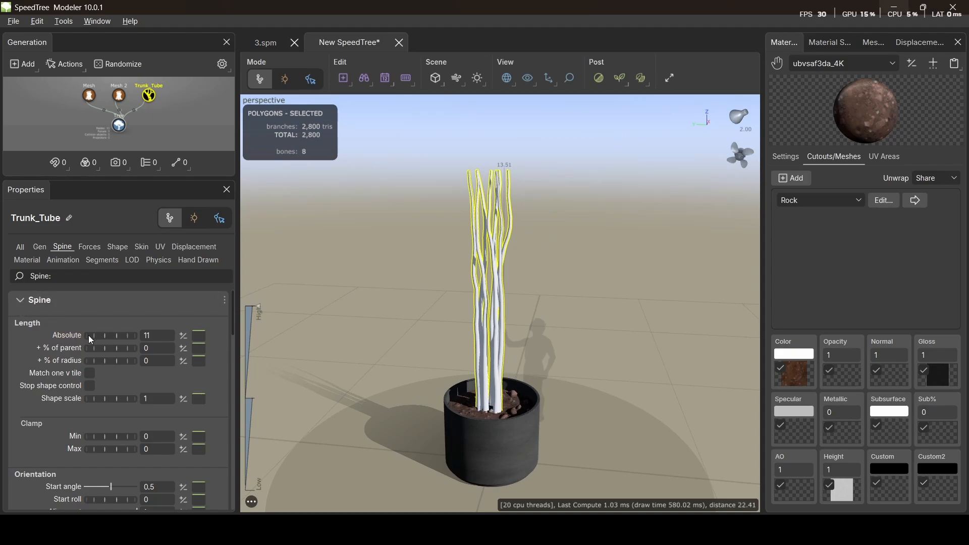
pyautogui.scroll(-2, 105, 379)
pyautogui.scroll(2, 104, 380)
pyautogui.scroll(-5, 105, 380)
pyautogui.scroll(-5, 104, 380)
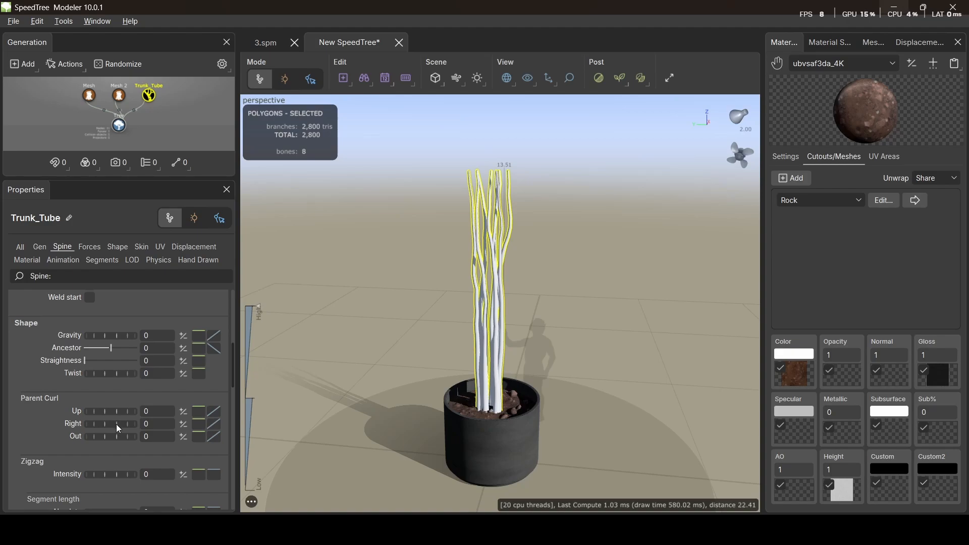
pyautogui.moveTo(120, 427); pyautogui.dragTo(118, 426)
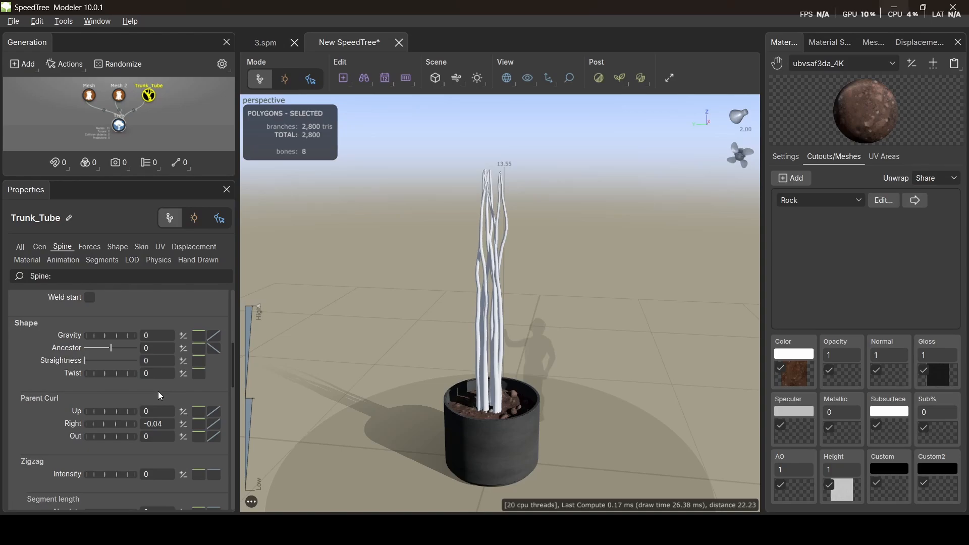
# Step: Create a new bark material from Beech_Bark_wmohcgfn_2K_BaseColor.jpg in the Textures/Bark folder
pyautogui.click(934, 65)
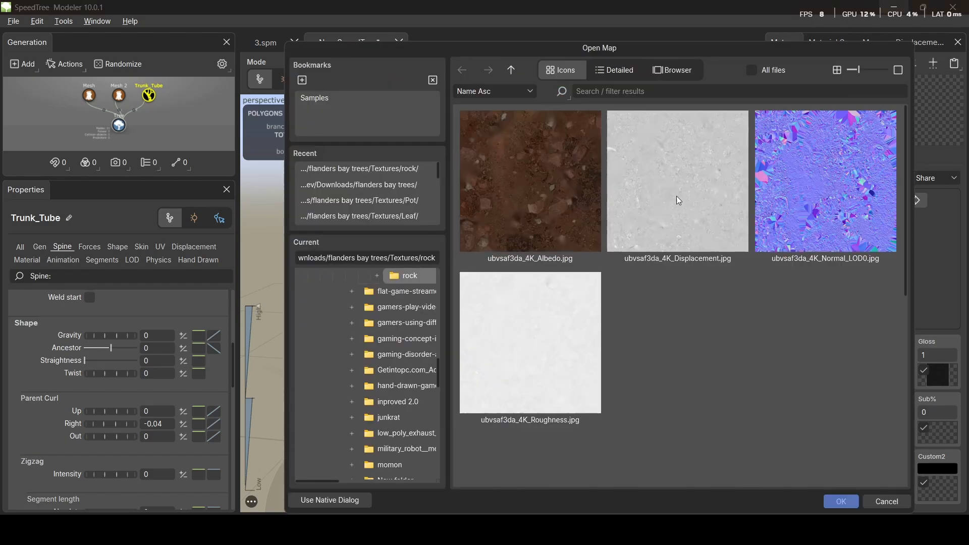
pyautogui.click(511, 69)
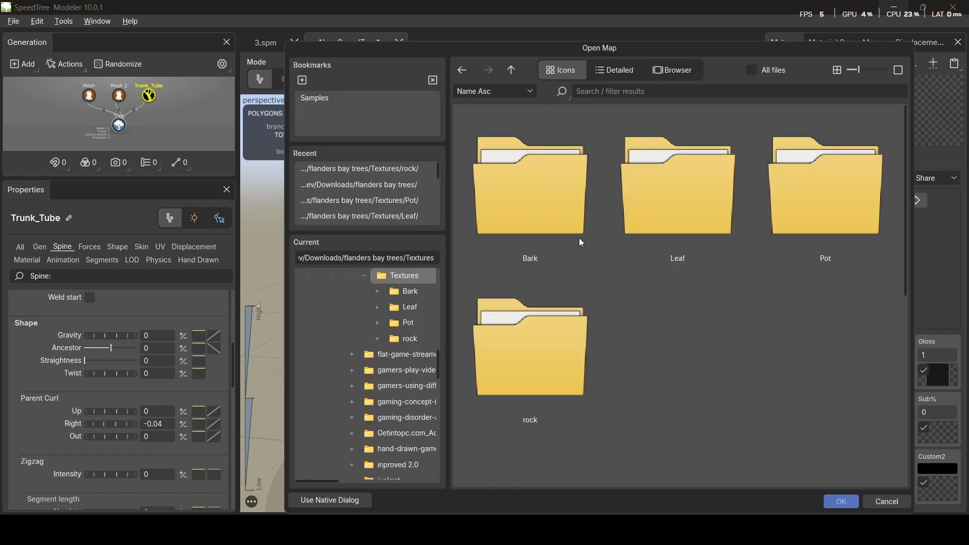
pyautogui.doubleClick(528, 196)
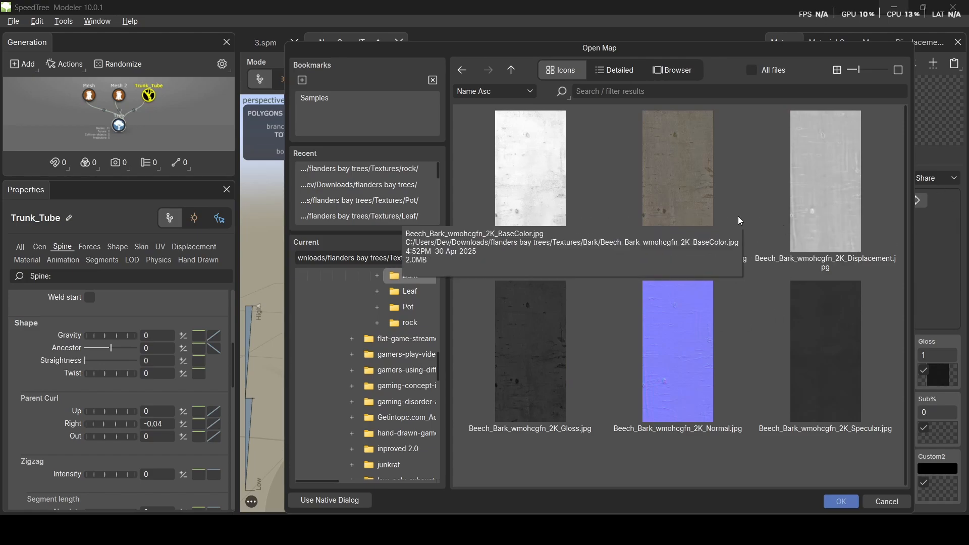
pyautogui.doubleClick(685, 225)
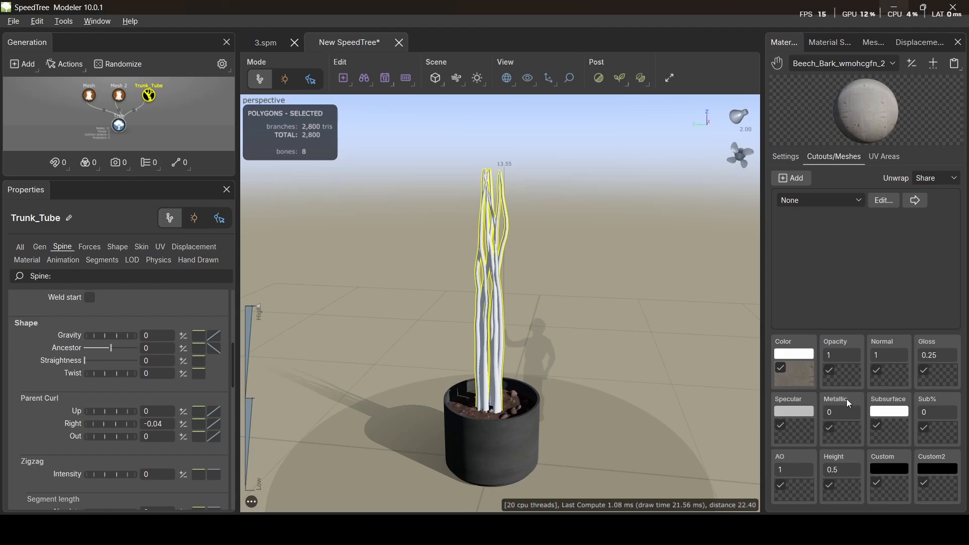
# Step: Assign Beech_Bark_wmohcgfn_2K_Normal.jpg and Beech_Bark_wmohcgfn_2K_AO.jpg as the bark material's normal and AO maps
pyautogui.click(889, 379)
pyautogui.click(656, 366)
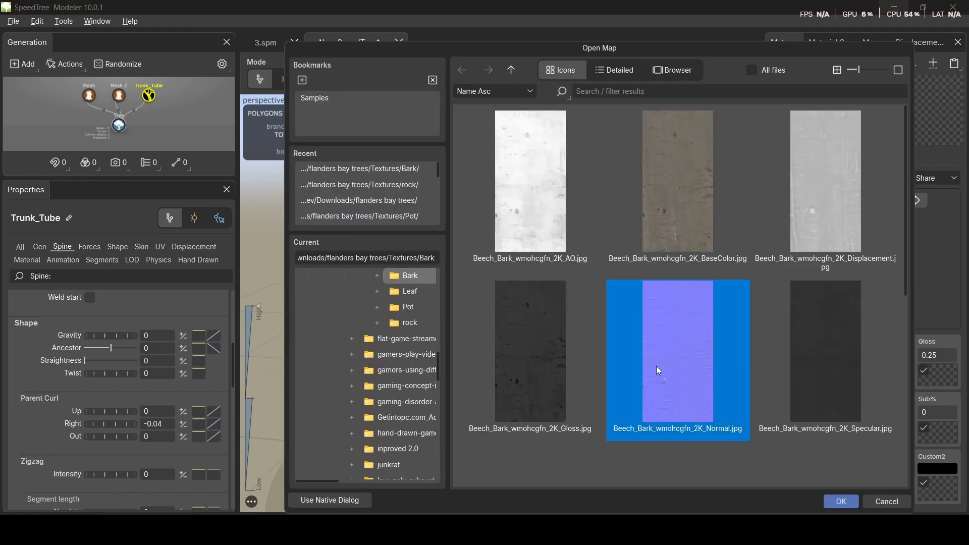
pyautogui.doubleClick(656, 365)
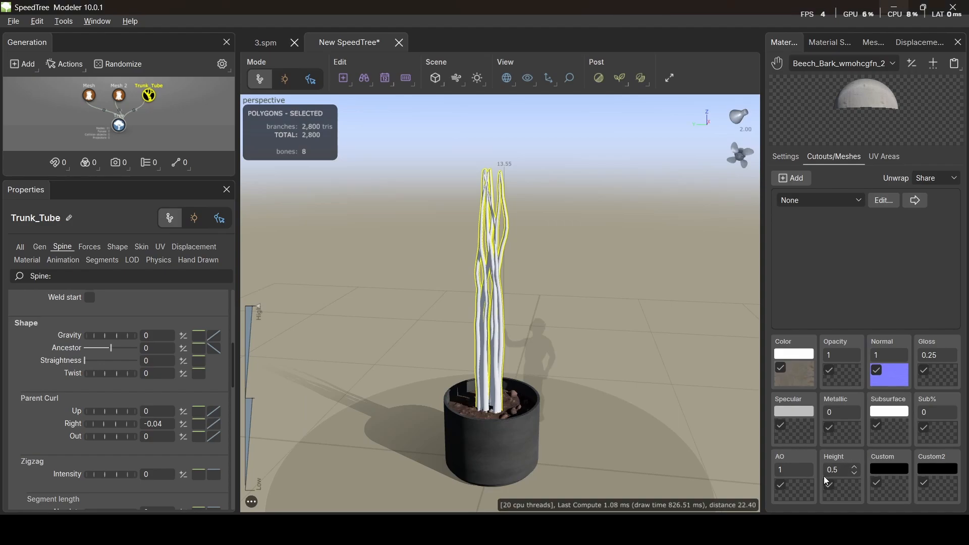
pyautogui.click(791, 485)
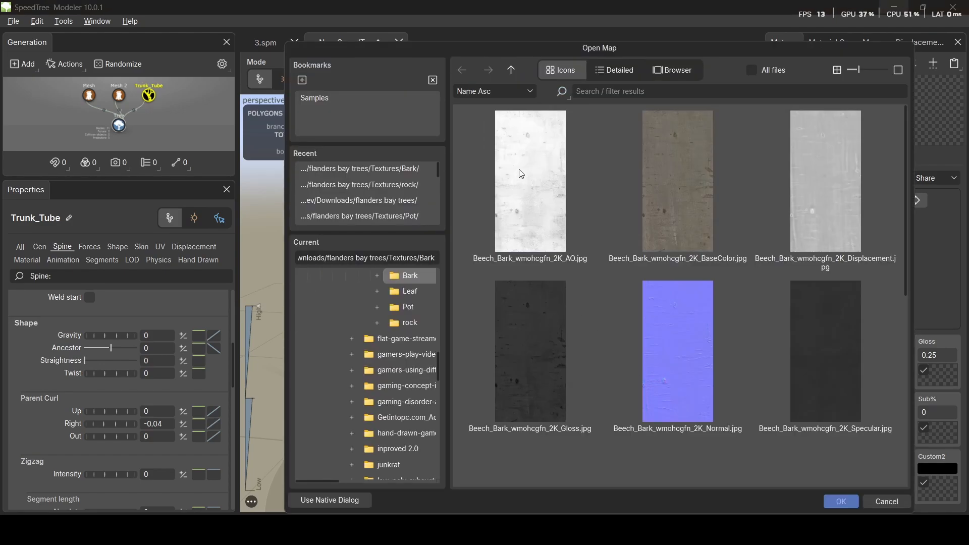
pyautogui.click(538, 177)
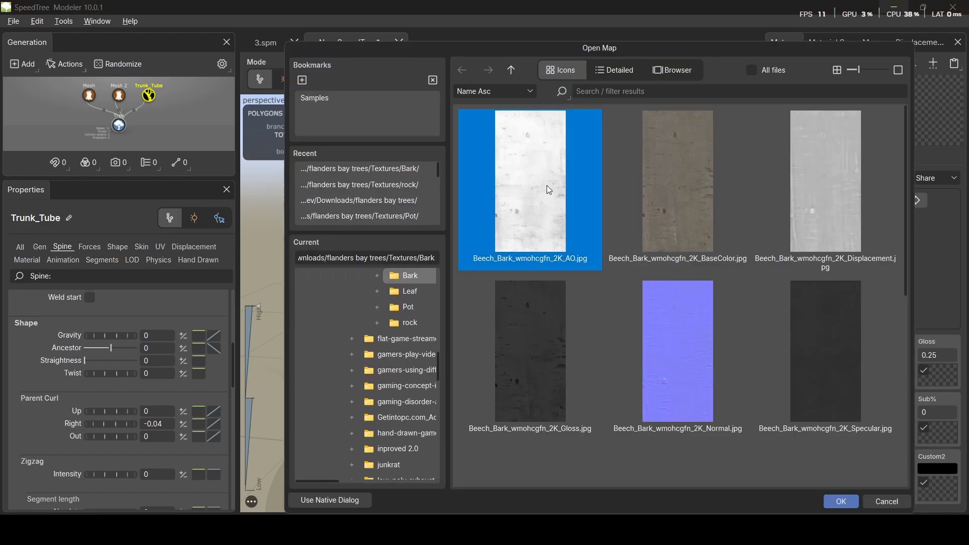
pyautogui.doubleClick(546, 186)
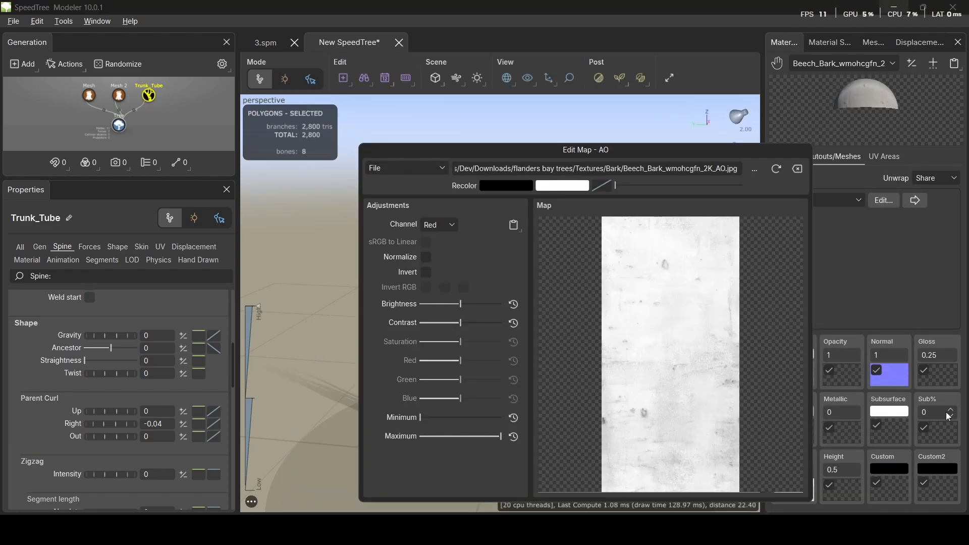
# Step: Assign Beech_Bark_wmohcgfn_2K_Gloss.jpg and Beech_Bark_wmohcgfn_2K_Specular.jpg as the bark material's gloss and specular maps
pyautogui.click(943, 373)
pyautogui.click(942, 373)
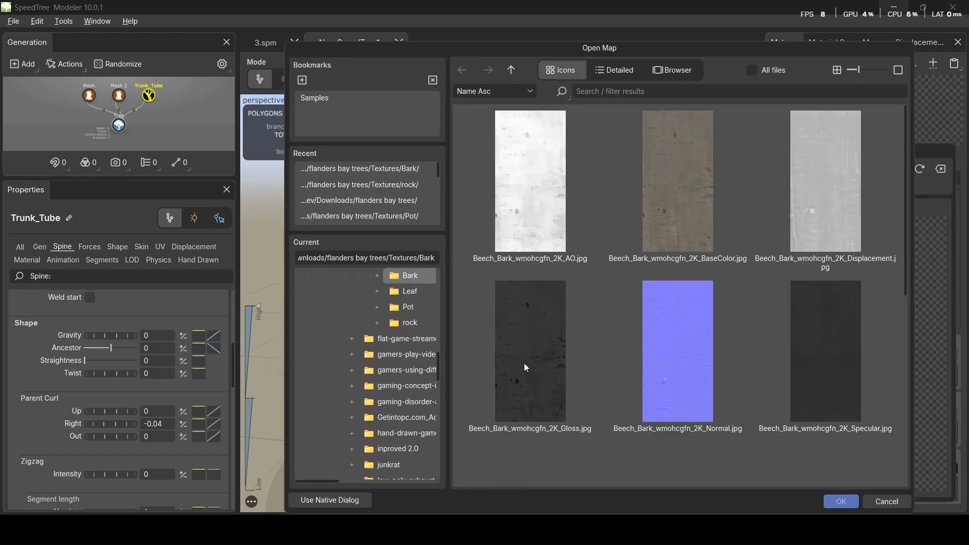
pyautogui.doubleClick(512, 369)
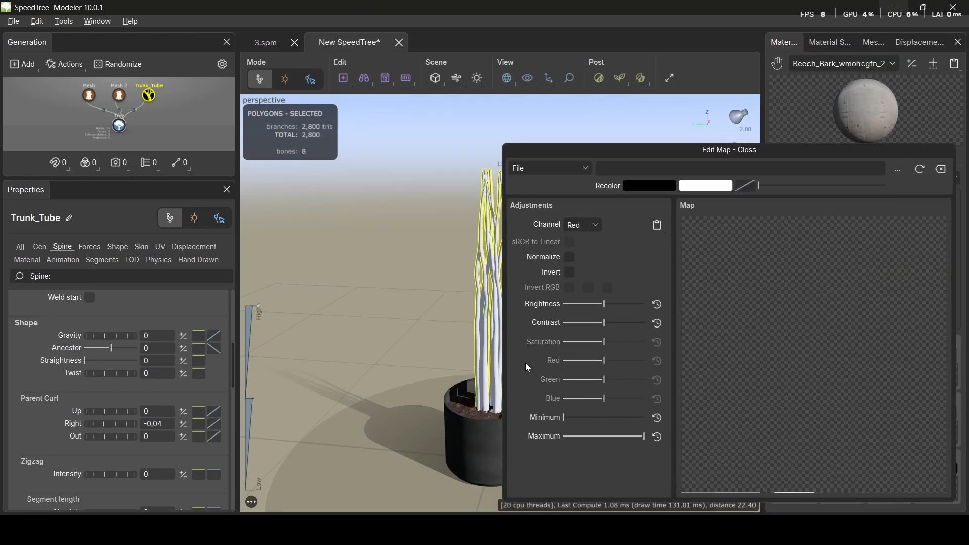
pyautogui.click(677, 126)
pyautogui.click(795, 428)
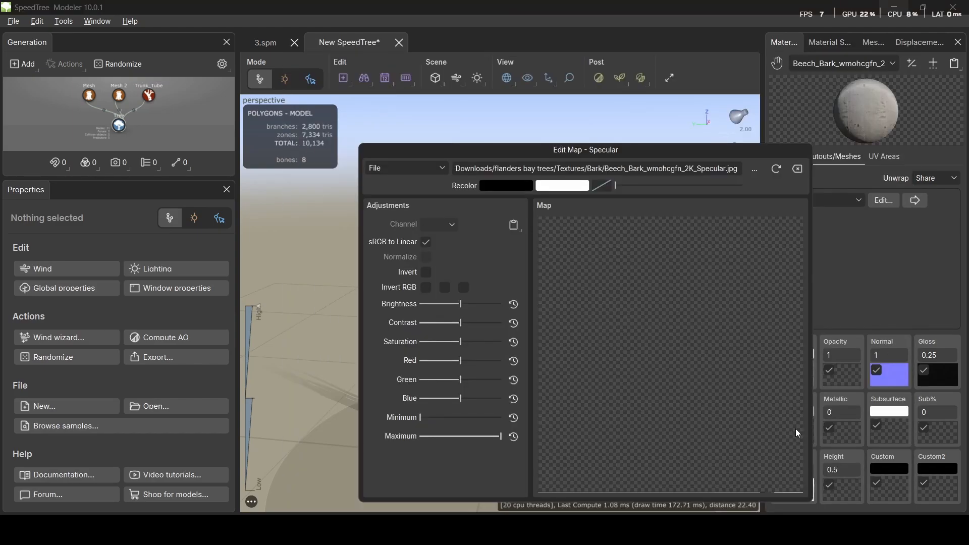
pyautogui.click(607, 123)
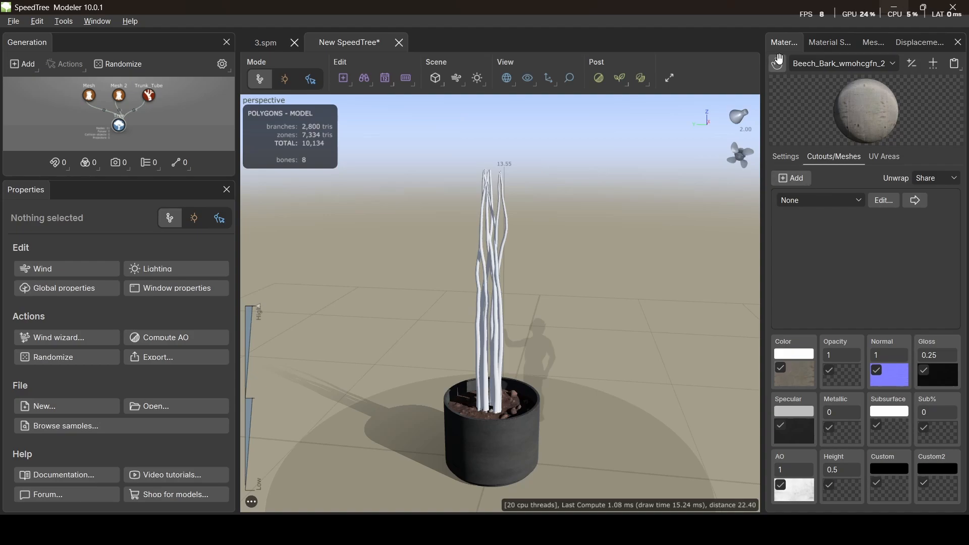
# Step: Apply the Beech_Bark_wmohcgfn_2K material to the trunk stems and check the bark from several angles
pyautogui.moveTo(892, 131); pyautogui.dragTo(907, 118)
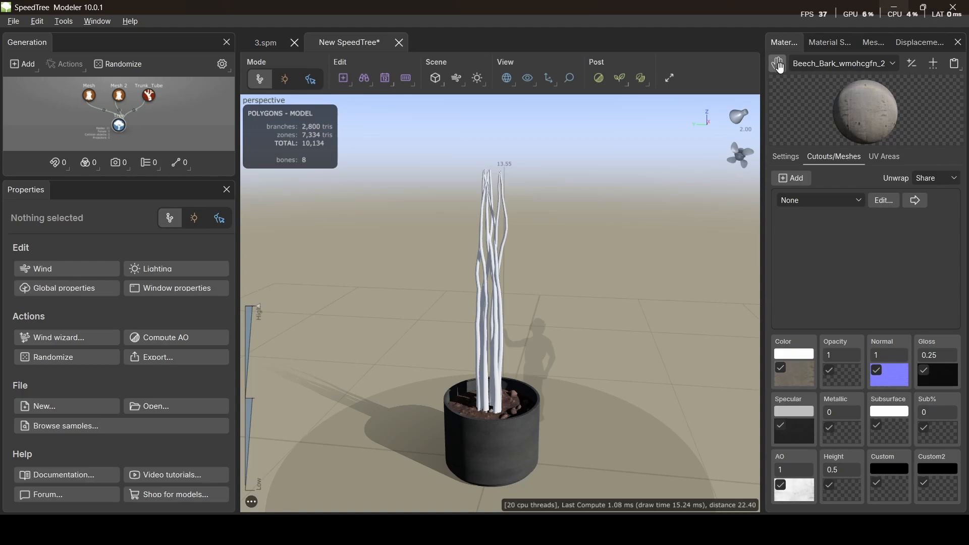
pyautogui.moveTo(779, 67); pyautogui.dragTo(493, 274)
pyautogui.moveTo(539, 326); pyautogui.dragTo(457, 312)
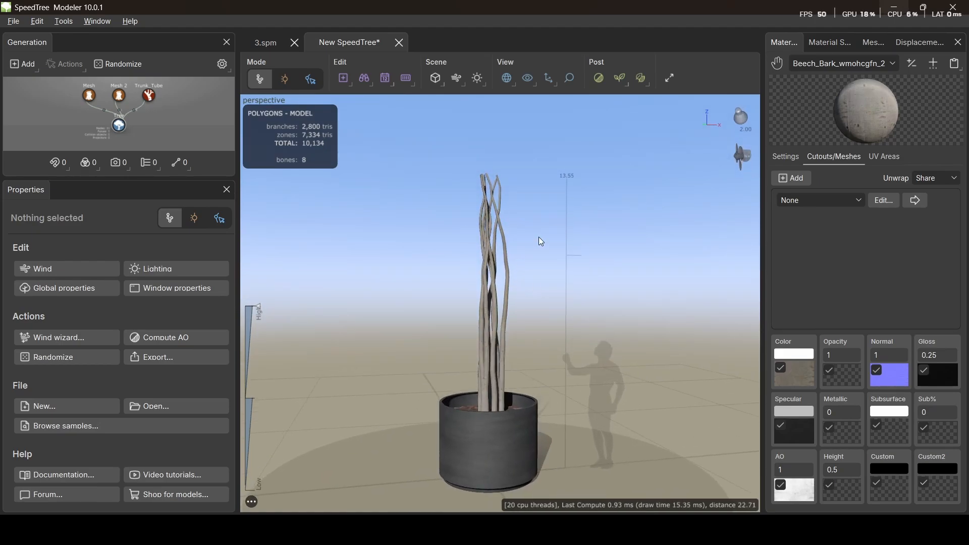
pyautogui.moveTo(544, 232); pyautogui.dragTo(560, 247)
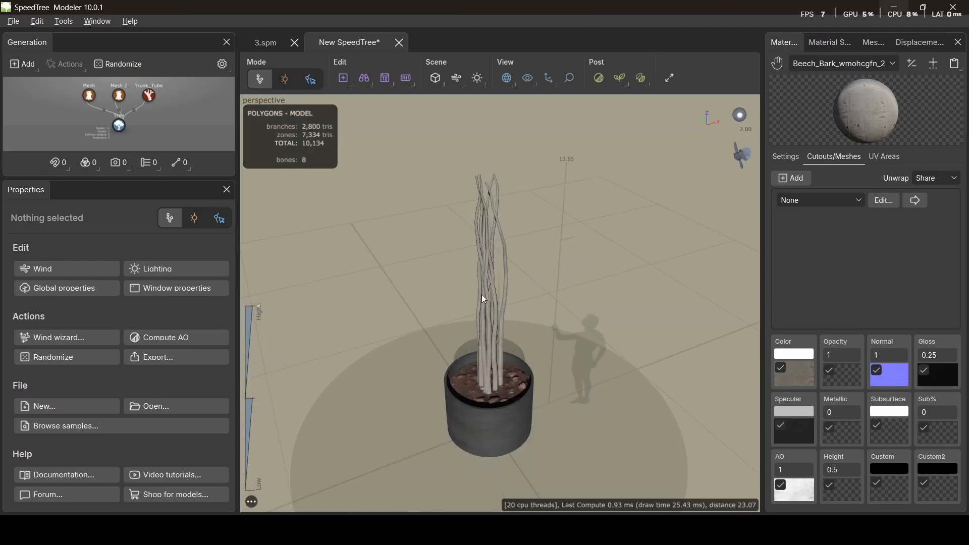
pyautogui.moveTo(484, 298); pyautogui.dragTo(461, 271)
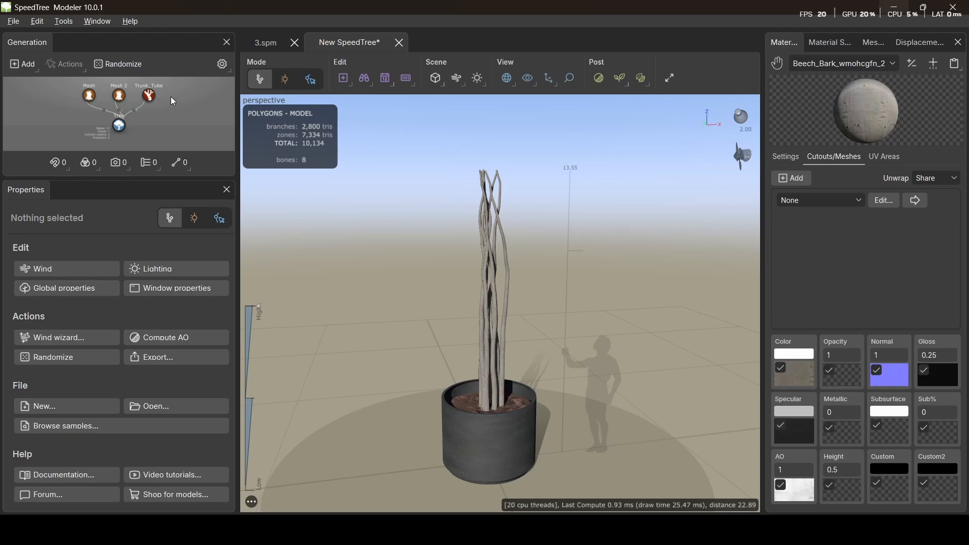
# Step: Add a Tubes branch generator as a child of the Trunk_Tube generator
pyautogui.moveTo(170, 95); pyautogui.dragTo(161, 122, button='middle')
pyautogui.rightClick(143, 124)
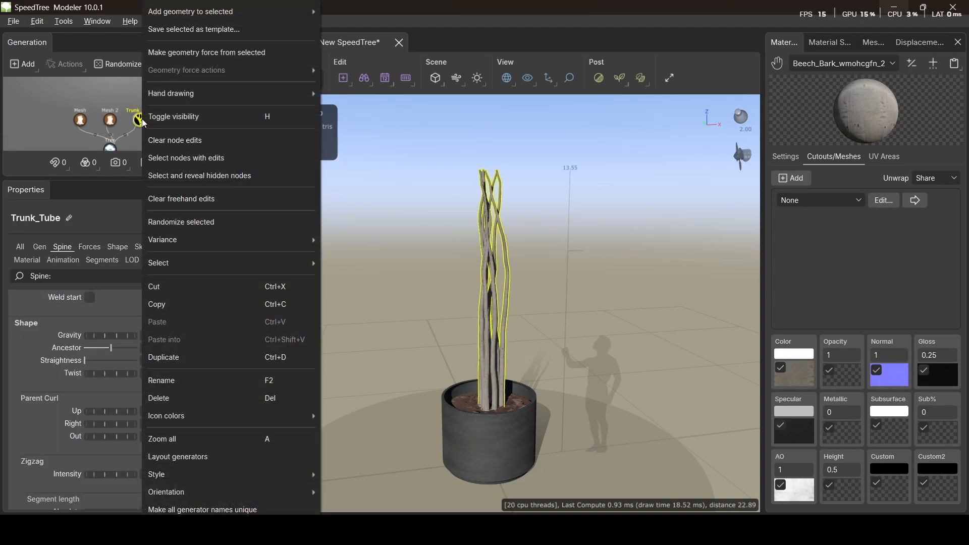
pyautogui.moveTo(242, 11)
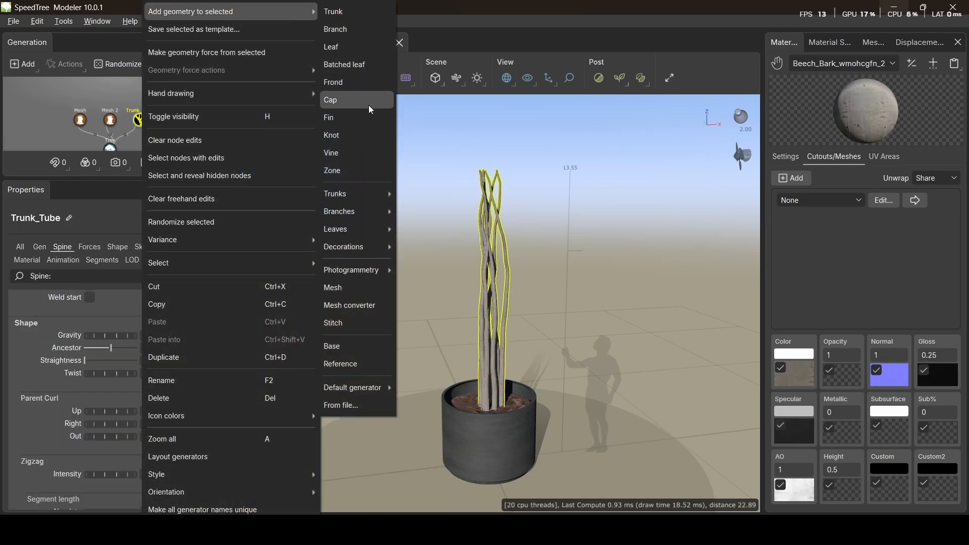
pyautogui.moveTo(361, 209)
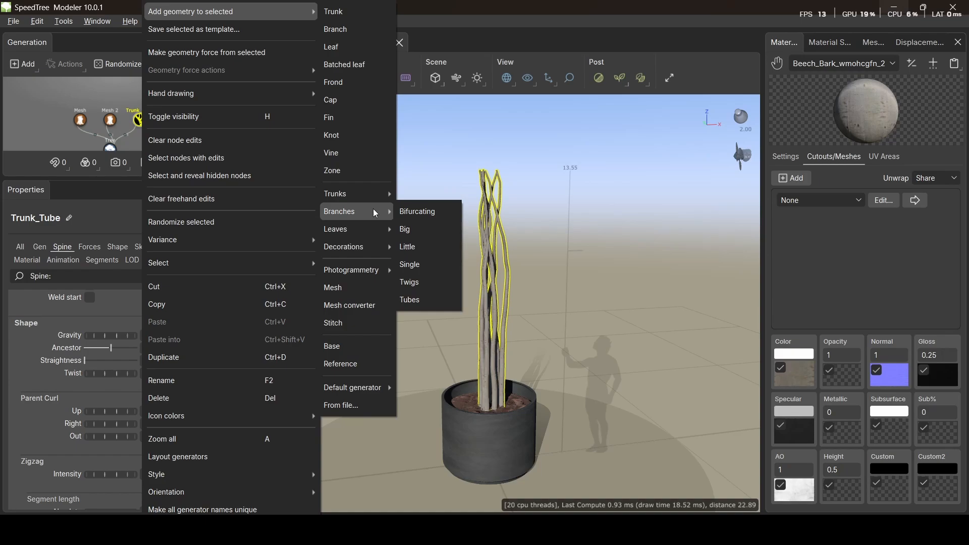
pyautogui.click(426, 300)
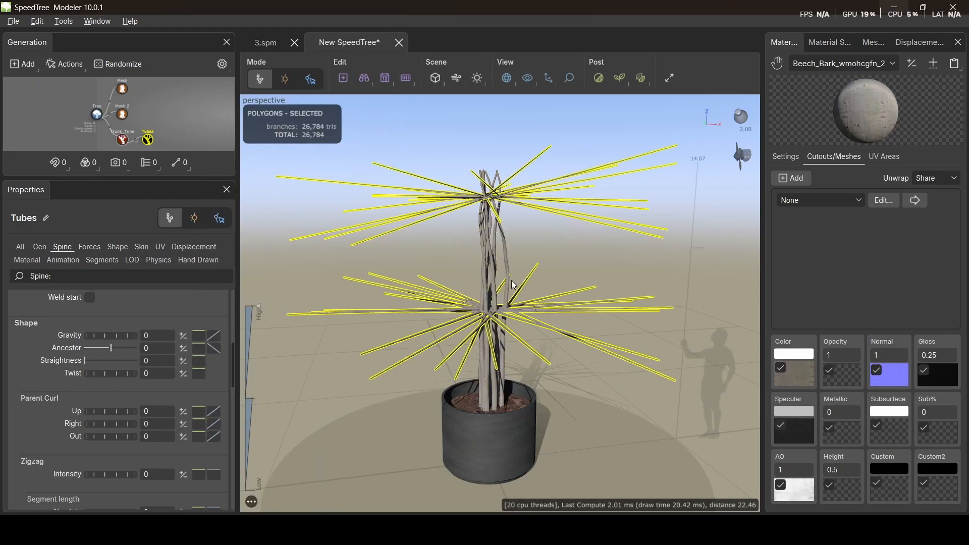
pyautogui.moveTo(530, 295); pyautogui.dragTo(507, 300)
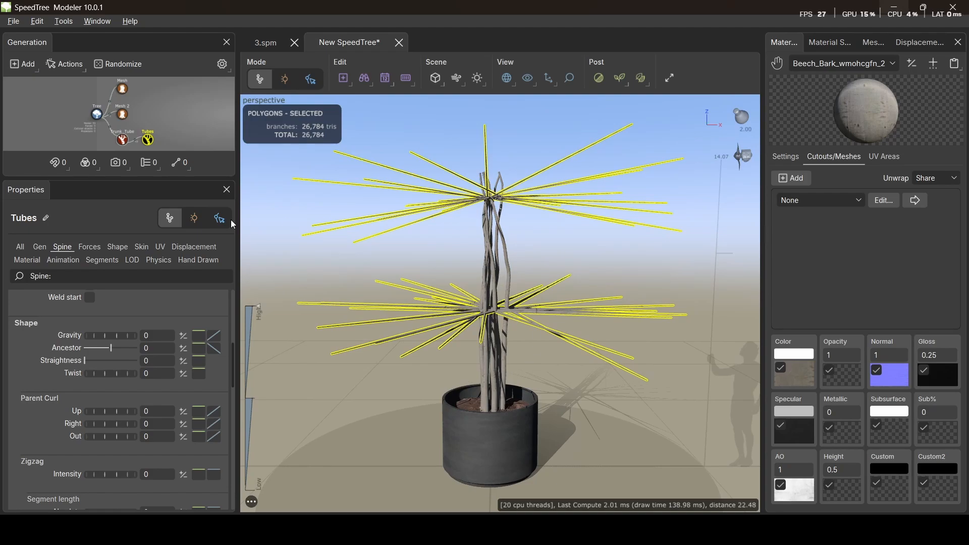
# Step: Set the Tubes generation mode to Absolute with a number of 17 branches per stem
pyautogui.click(41, 247)
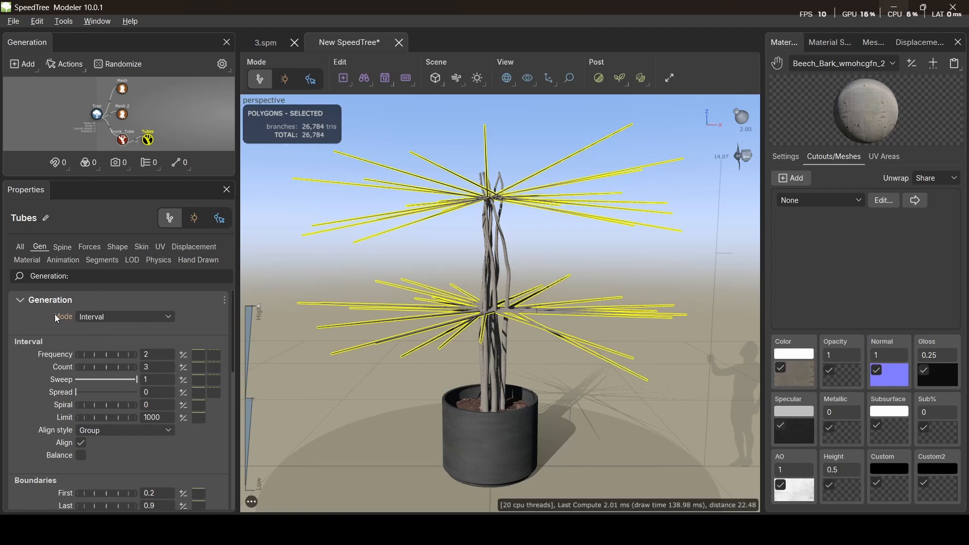
pyautogui.click(122, 318)
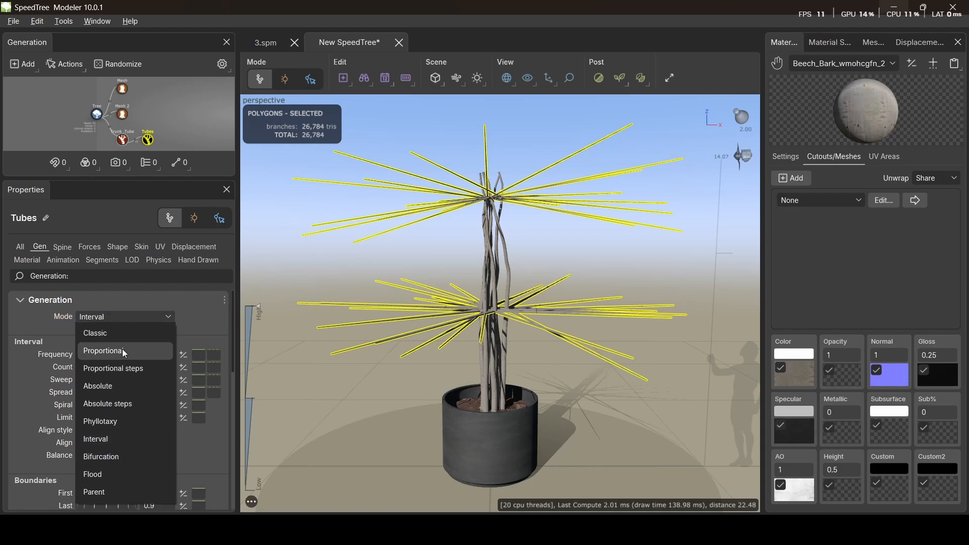
pyautogui.click(117, 386)
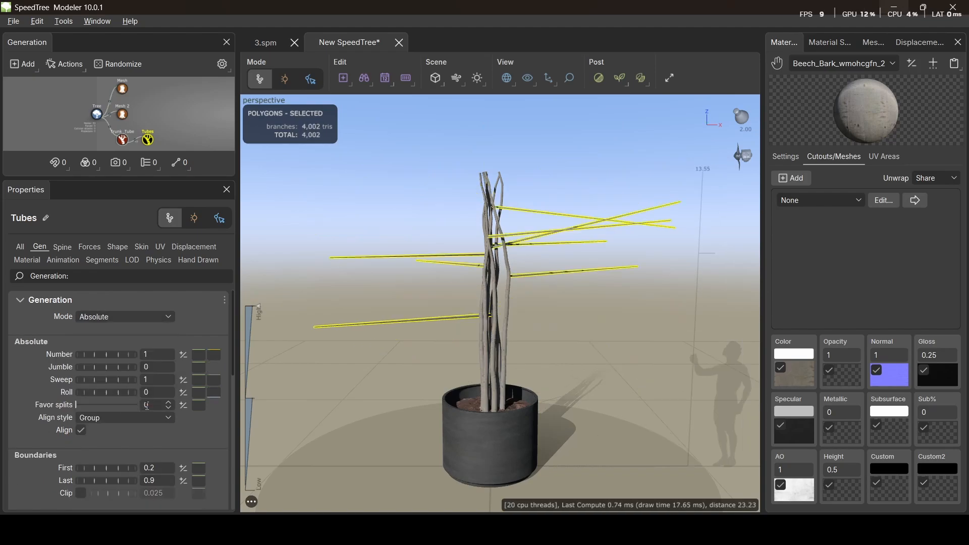
pyautogui.click(156, 355)
pyautogui.write('7')
pyautogui.press('Return')
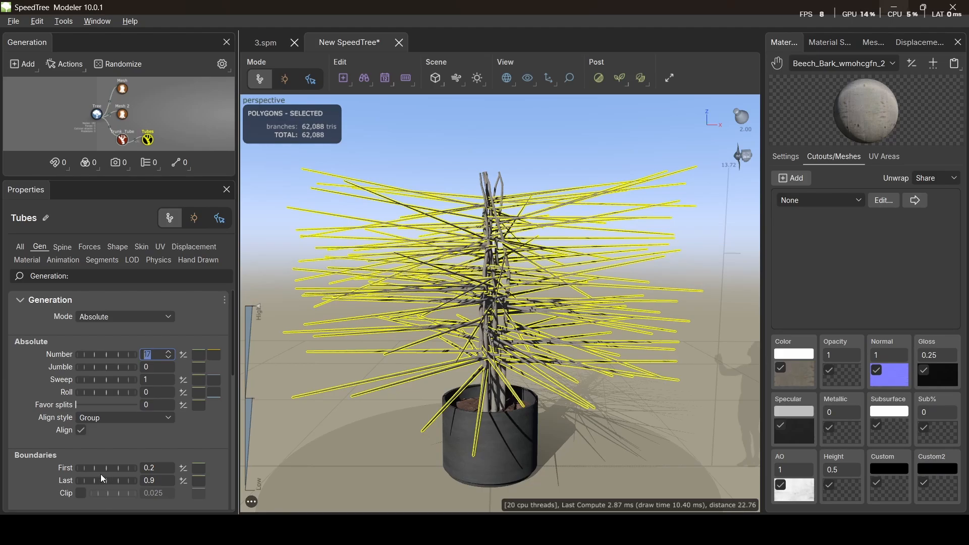
# Step: Set the Tubes generation boundaries to First 1 and Last 0.65, confining branches to the upper stems
pyautogui.moveTo(123, 468); pyautogui.dragTo(145, 464)
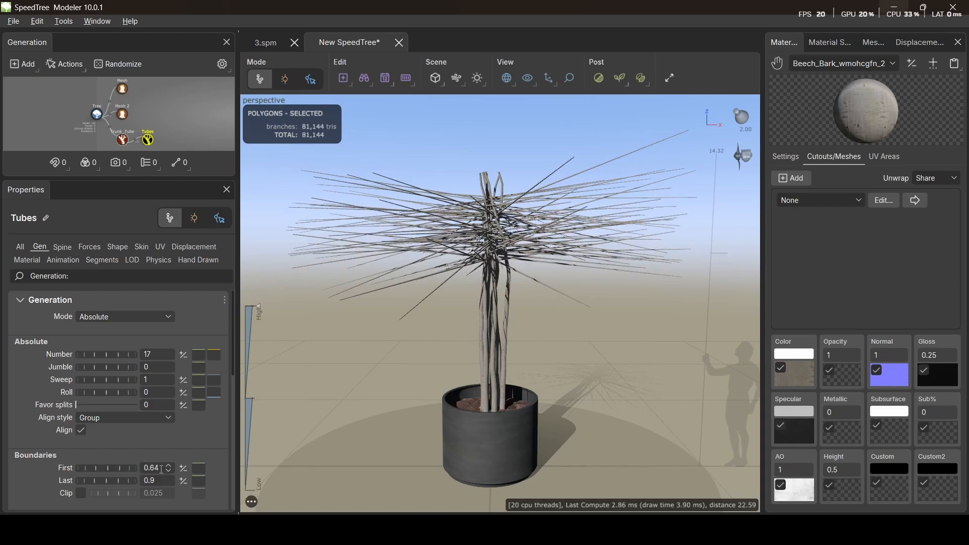
pyautogui.click(145, 469)
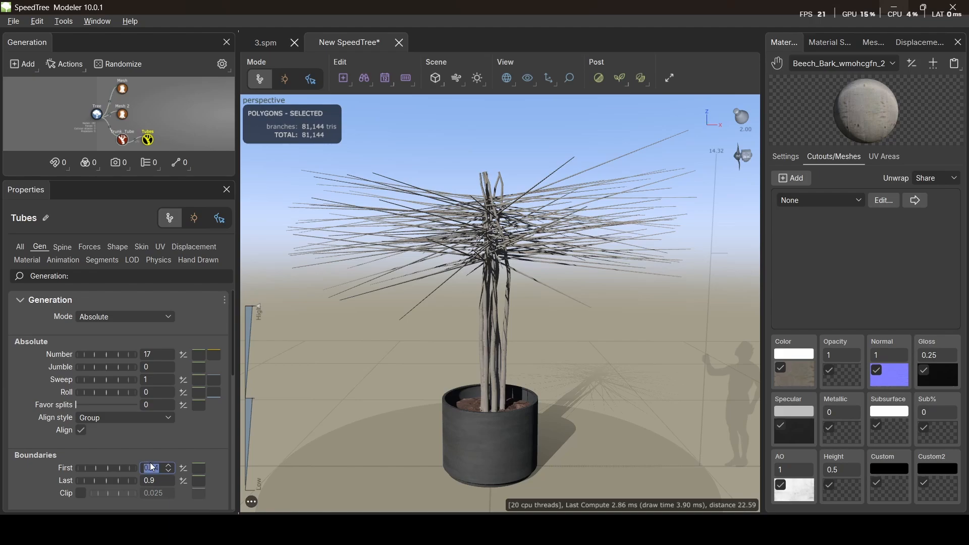
pyautogui.write('1')
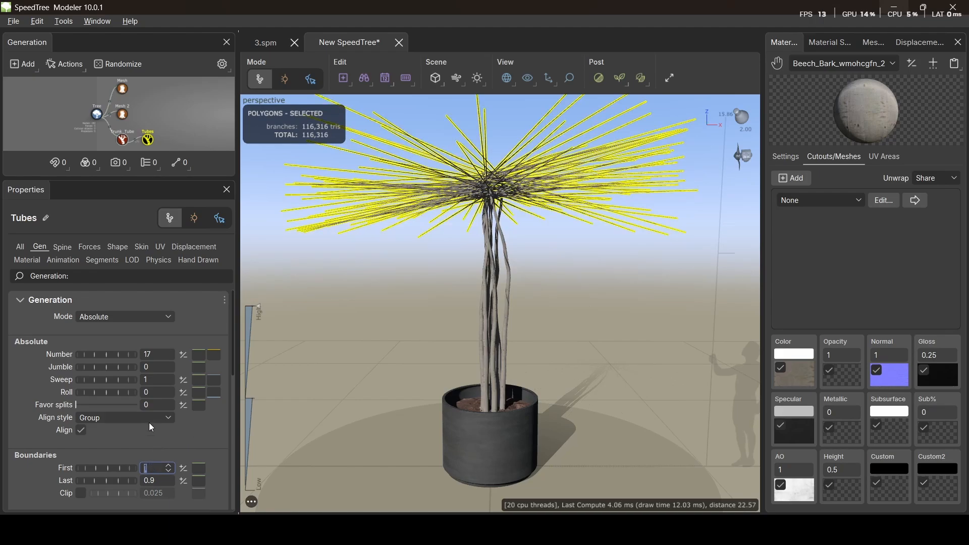
pyautogui.click(158, 479)
pyautogui.write('65')
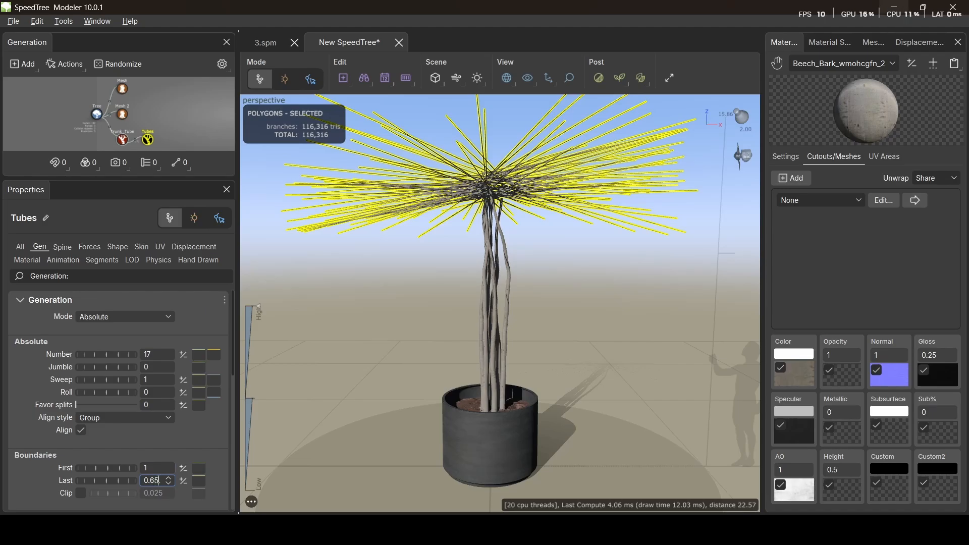
pyautogui.press('Return')
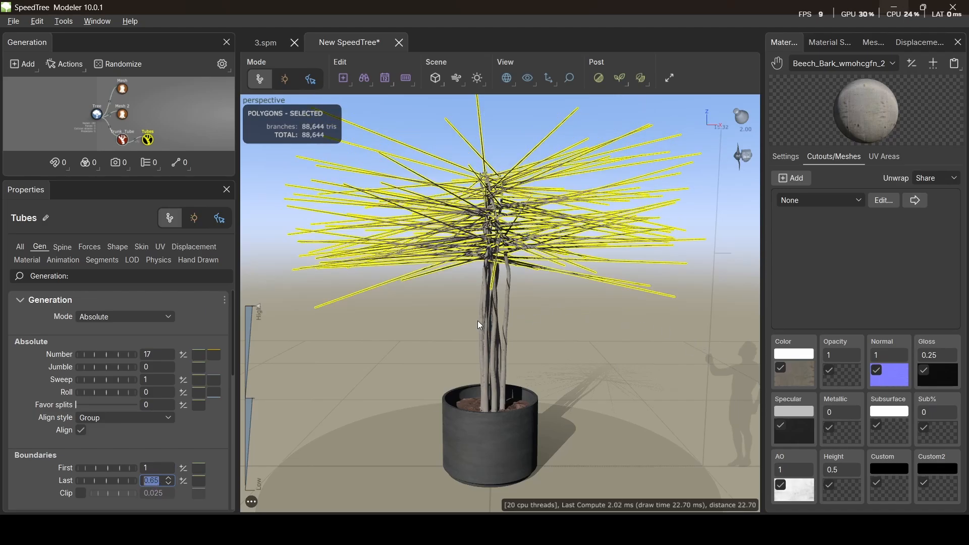
# Step: Set the Tubes generator's sweep to 1.26 and roll to 0.23, and check how the branches spread around the stems
pyautogui.moveTo(480, 325); pyautogui.dragTo(246, 362)
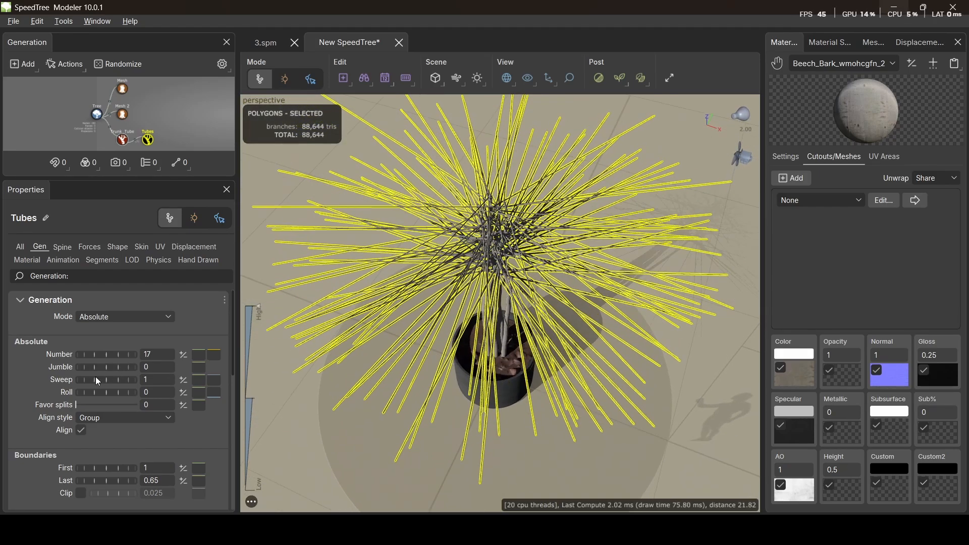
pyautogui.moveTo(105, 394); pyautogui.dragTo(120, 381)
pyautogui.moveTo(600, 361); pyautogui.dragTo(600, 304)
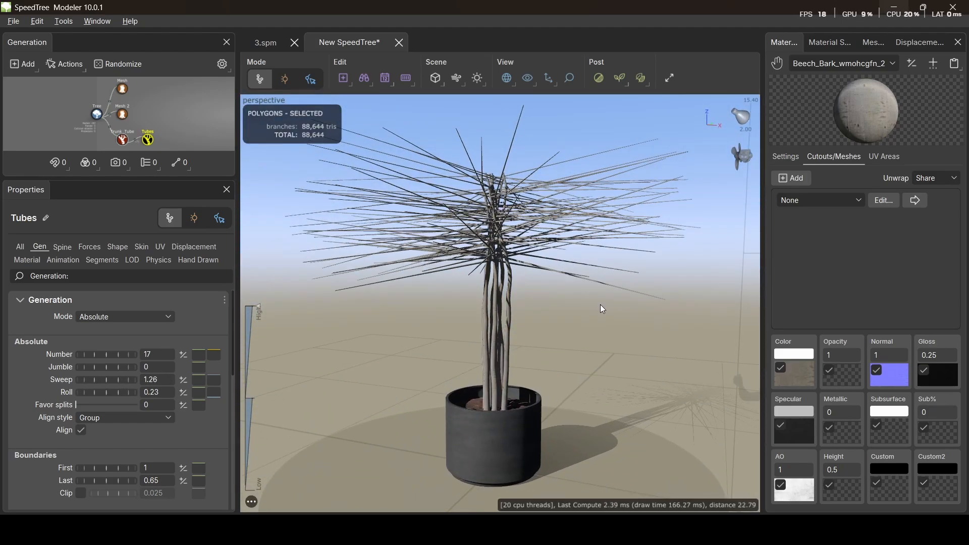
pyautogui.scroll(-3, 533, 171)
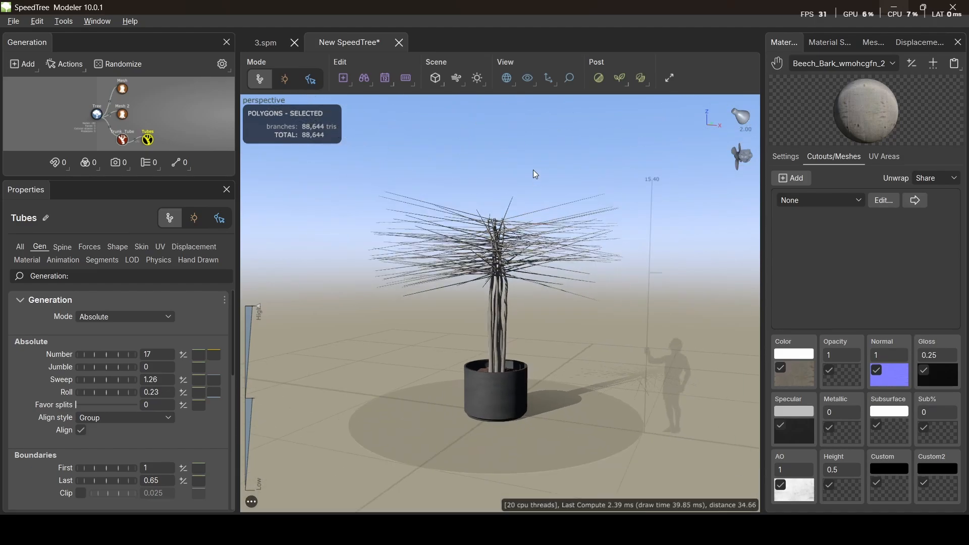
pyautogui.scroll(1, 517, 252)
pyautogui.moveTo(514, 249); pyautogui.dragTo(488, 299)
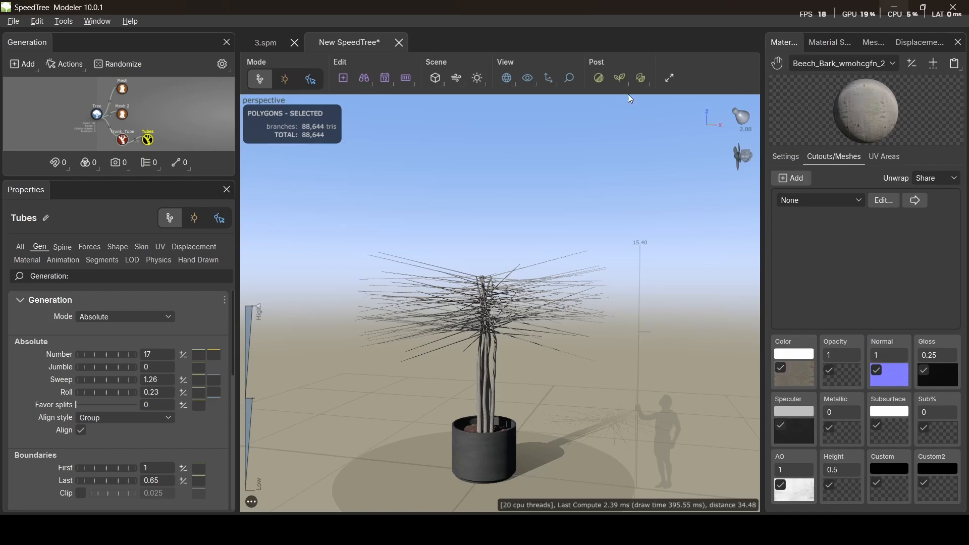
pyautogui.moveTo(484, 333); pyautogui.dragTo(506, 317)
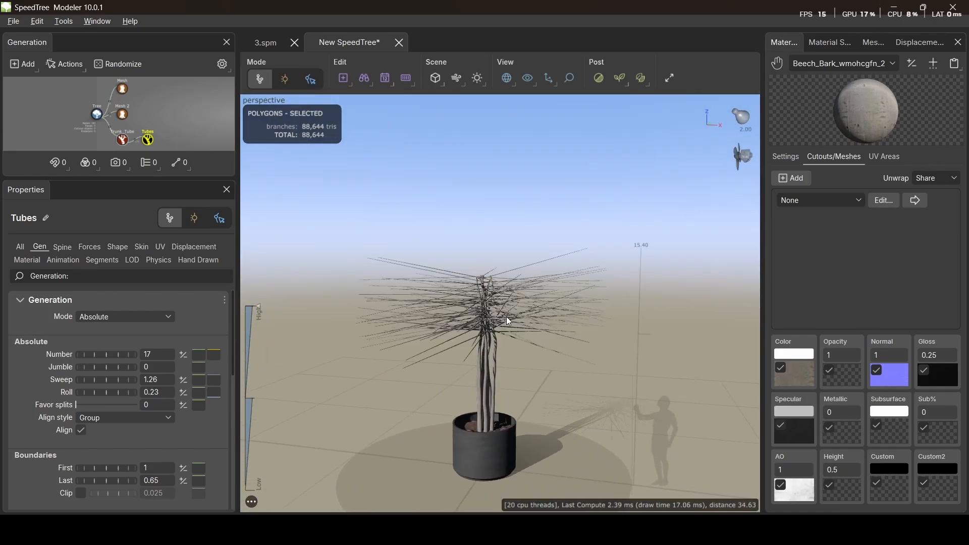
# Step: Import the sphere 3.fbx as a mesh asset and add it to the scene as a geometry force near the crown
pyautogui.click(874, 44)
pyautogui.click(939, 65)
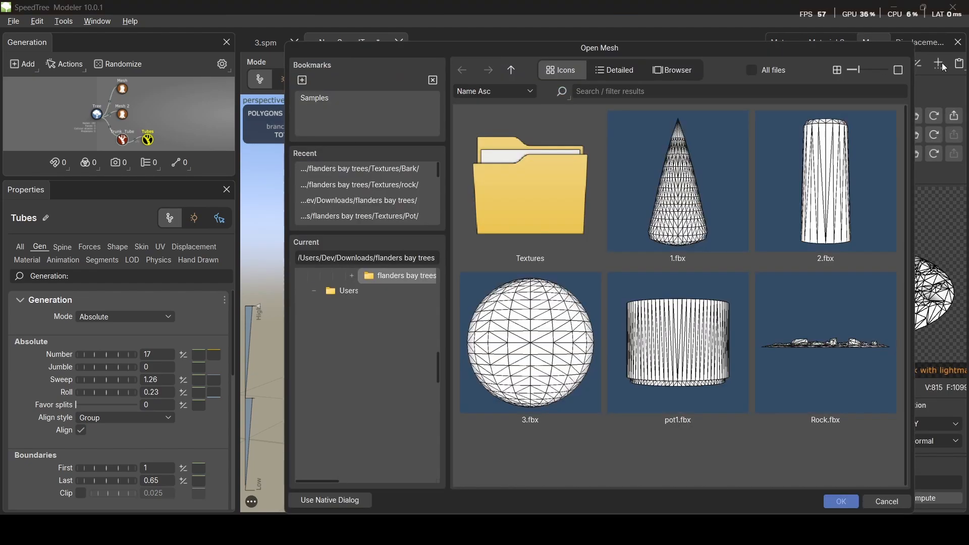
pyautogui.click(540, 318)
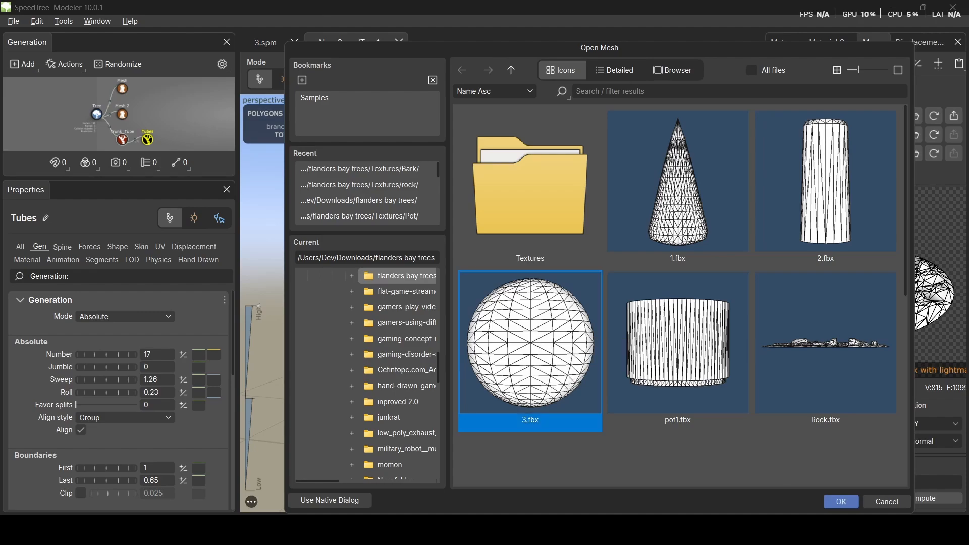
pyautogui.click(841, 502)
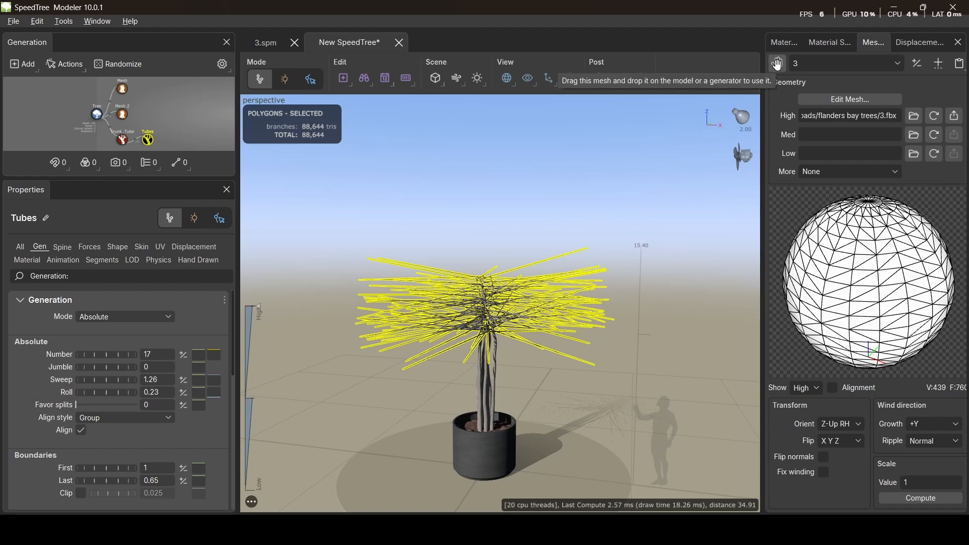
pyautogui.moveTo(777, 64); pyautogui.dragTo(506, 343)
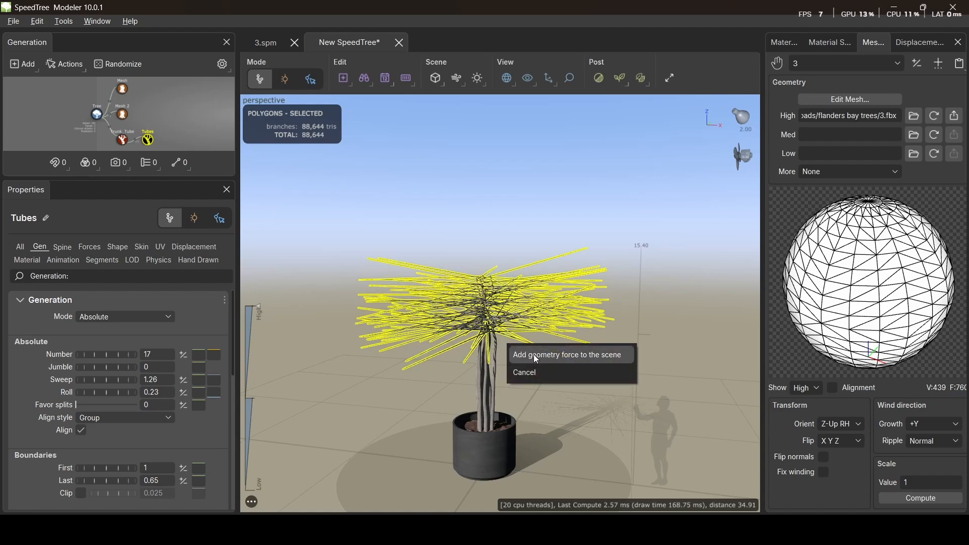
pyautogui.click(591, 357)
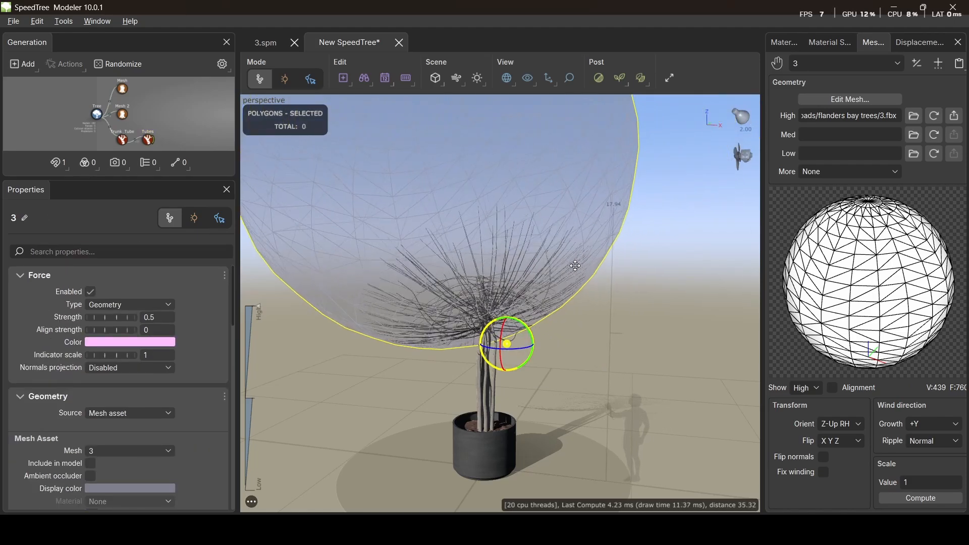
# Step: Reset the sphere geometry force's translation to 0 on all axes
pyautogui.moveTo(574, 266); pyautogui.dragTo(597, 317)
pyautogui.hotkey('ctrl', 'z')
pyautogui.moveTo(575, 364); pyautogui.dragTo(548, 389, button='middle')
pyautogui.moveTo(571, 351); pyautogui.dragTo(526, 339)
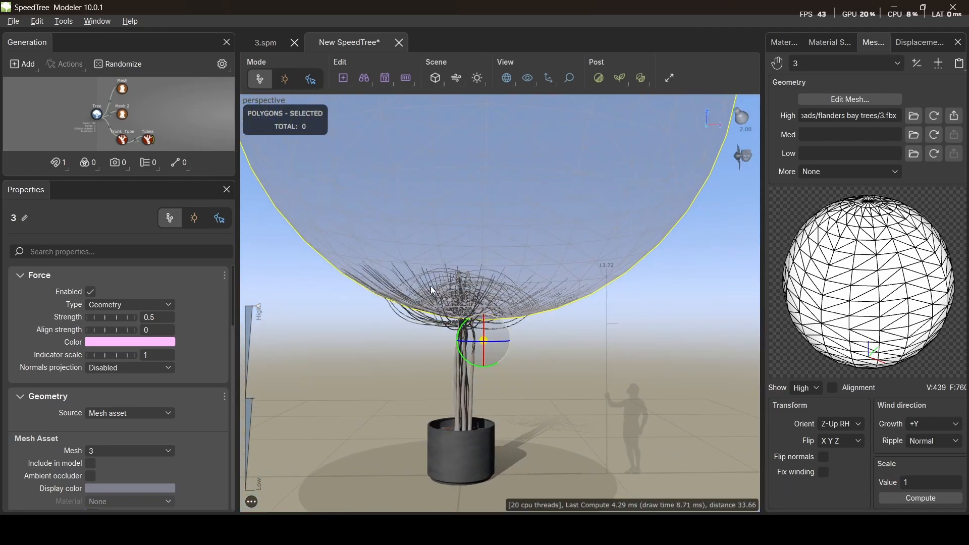
pyautogui.moveTo(565, 350)
pyautogui.mouseDown()
pyautogui.moveTo(566, 403)
pyautogui.moveTo(583, 340)
pyautogui.moveTo(564, 349)
pyautogui.mouseUp()
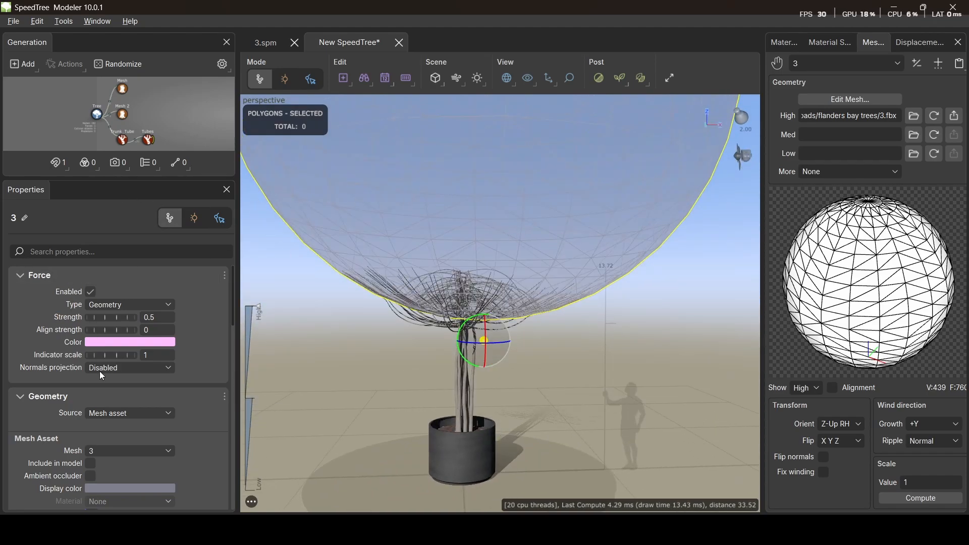
pyautogui.scroll(-10, 99, 373)
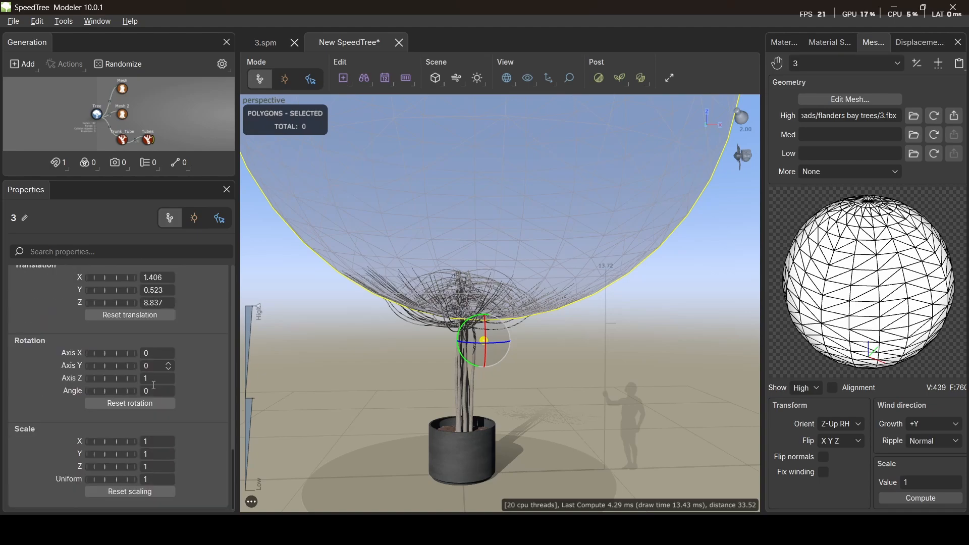
pyautogui.scroll(2, 147, 398)
pyautogui.click(118, 379)
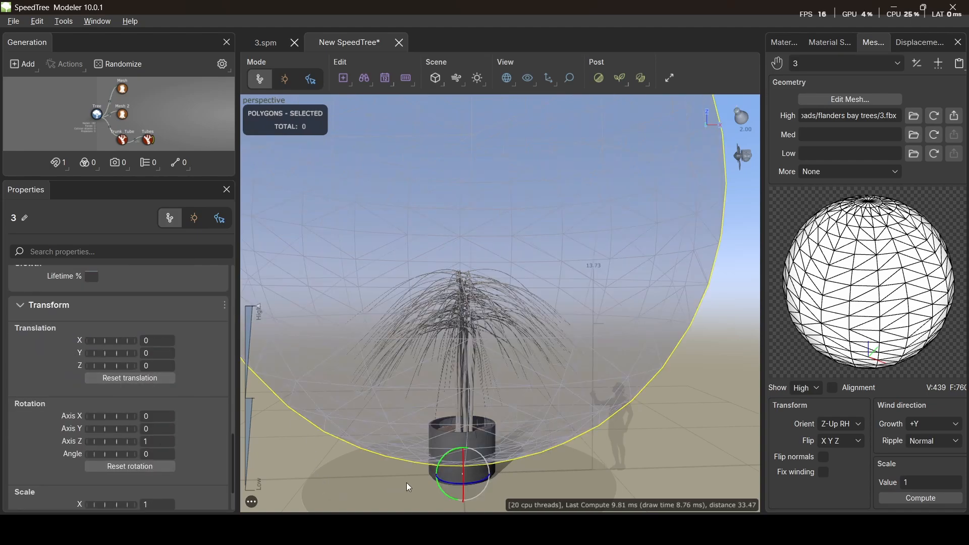
# Step: Raise the sphere force along Z to 7.882, at the top of the stems
pyautogui.scroll(-1, 483, 448)
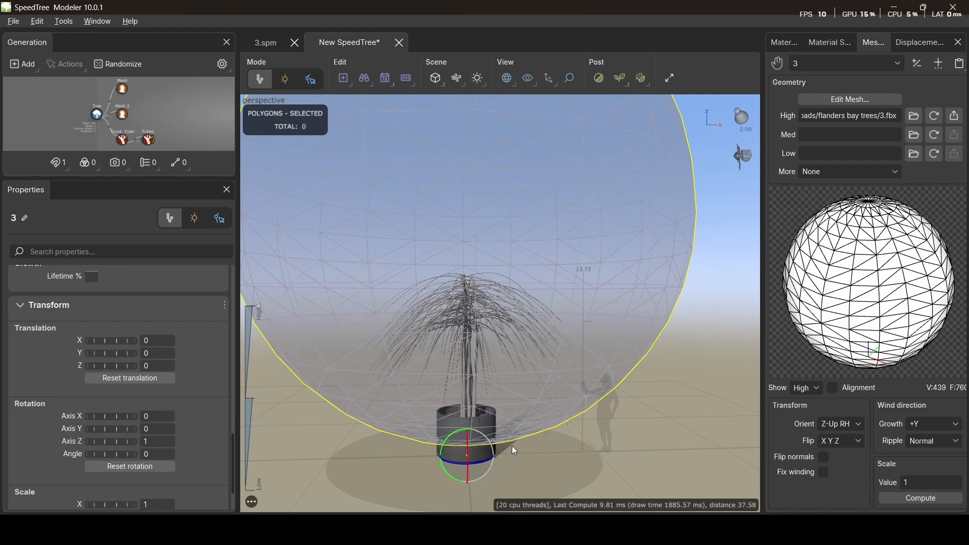
pyautogui.press('w')
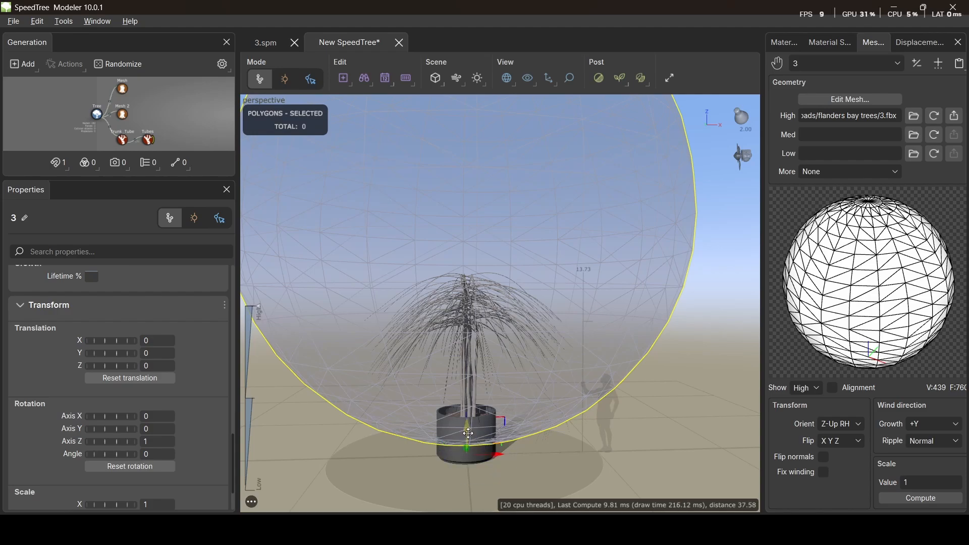
pyautogui.moveTo(467, 427); pyautogui.dragTo(472, 323)
pyautogui.scroll(-2, 471, 344)
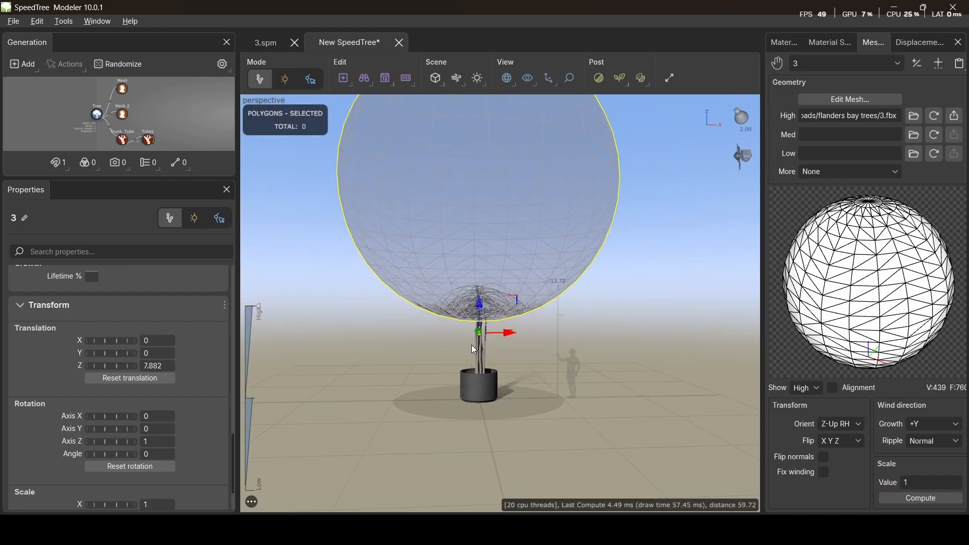
pyautogui.scroll(8, 471, 344)
pyautogui.scroll(-4, 479, 335)
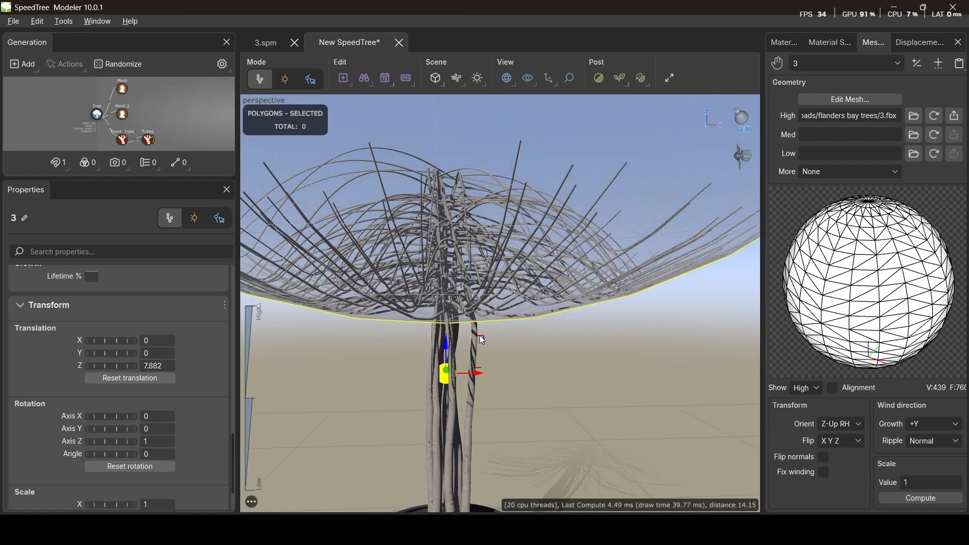
pyautogui.scroll(2, 486, 334)
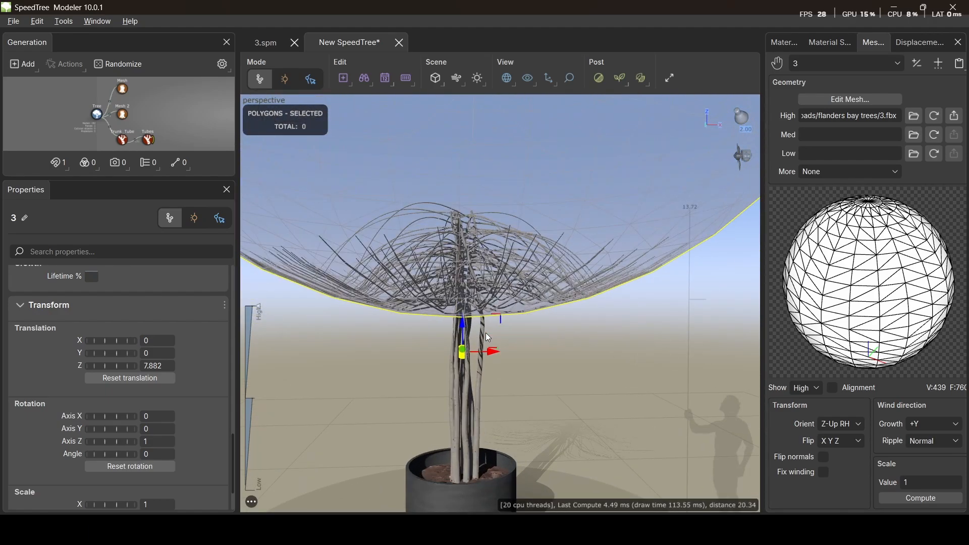
# Step: Scale the sphere force down uniformly to about 0.186 so the tube branches wrap into a compact ball
pyautogui.press('e')
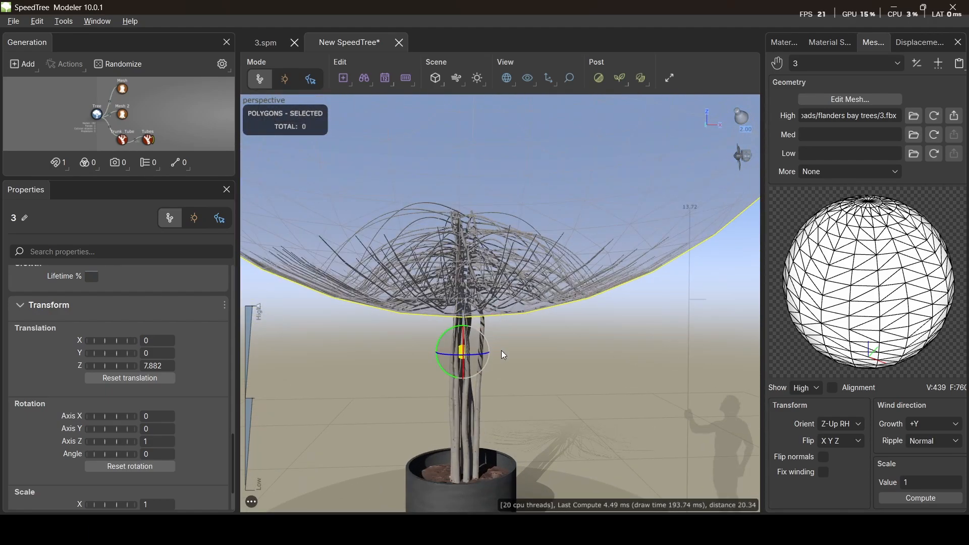
pyautogui.press('w')
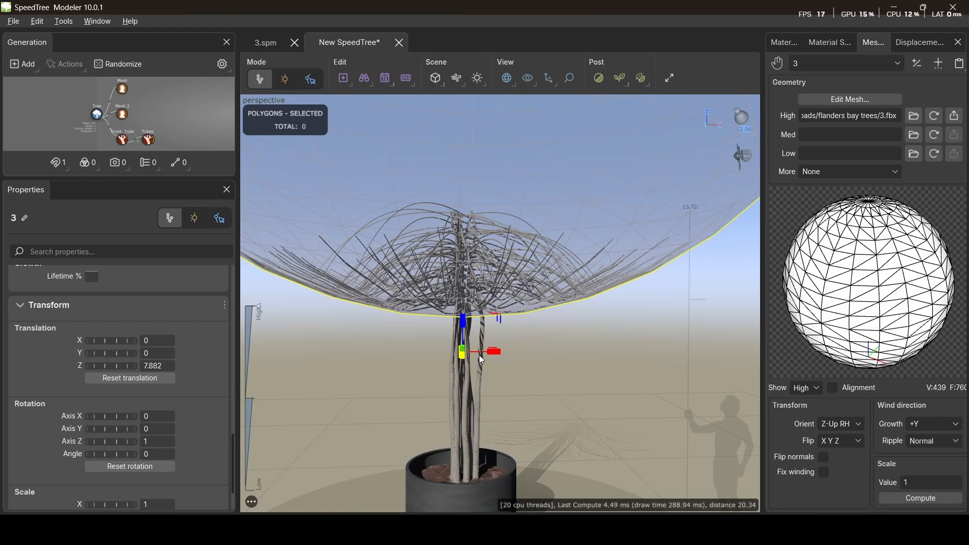
pyautogui.moveTo(507, 331); pyautogui.dragTo(416, 309)
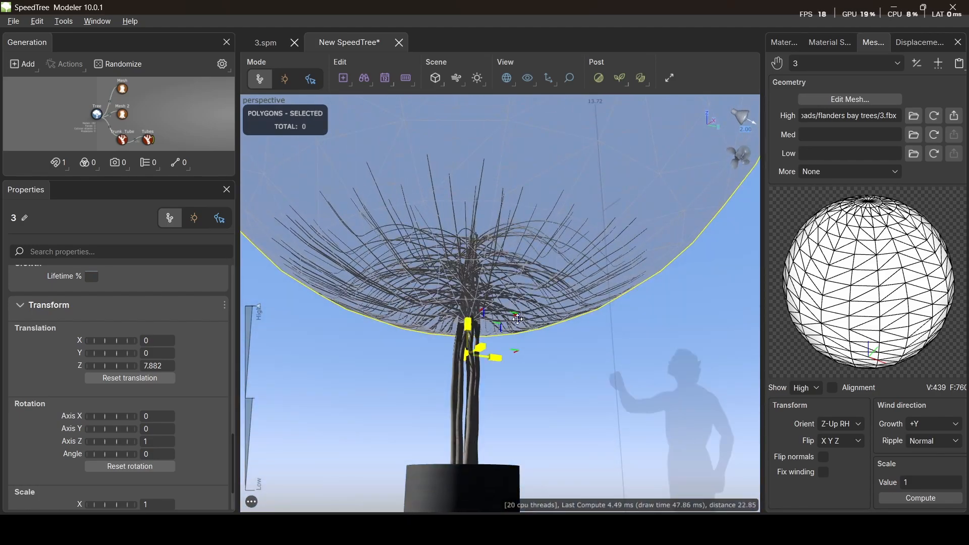
pyautogui.moveTo(516, 318); pyautogui.dragTo(483, 331)
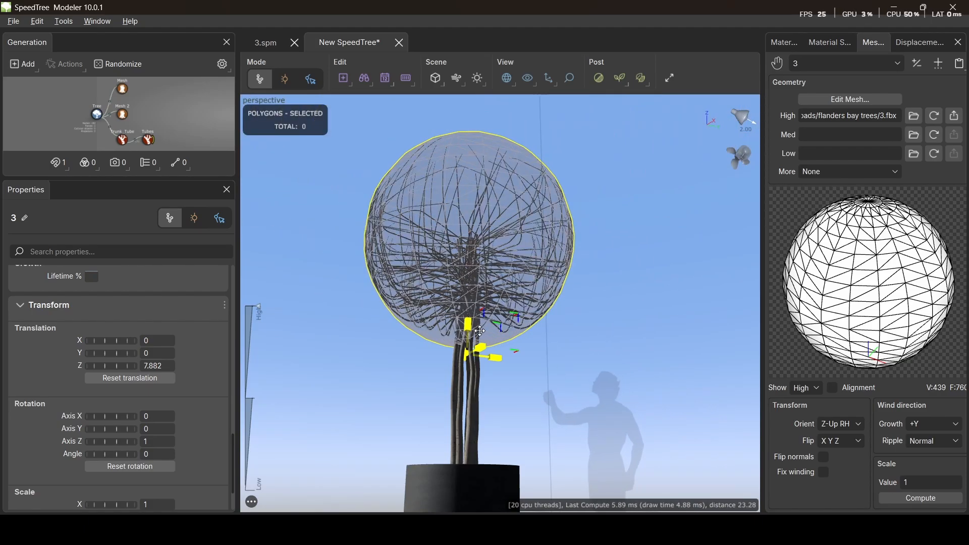
pyautogui.moveTo(479, 330); pyautogui.dragTo(565, 370)
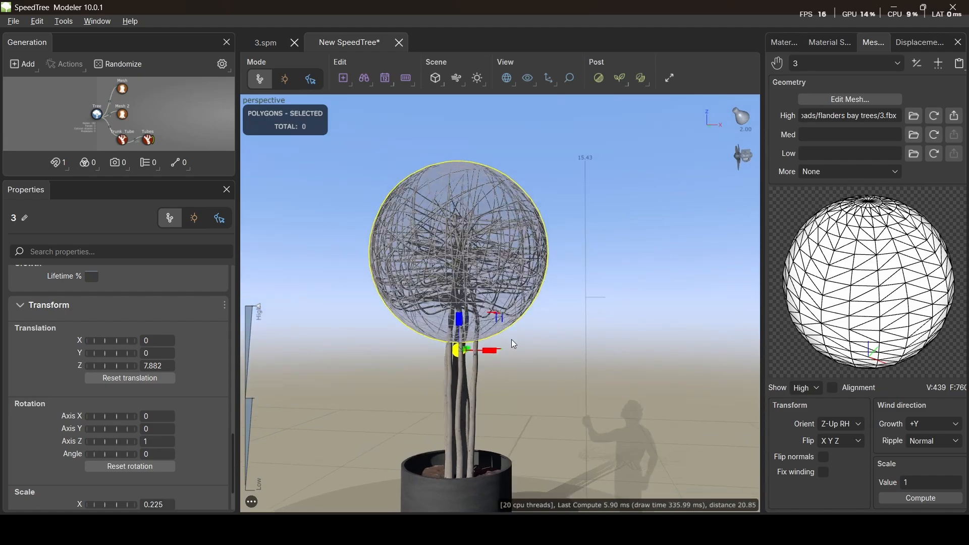
pyautogui.moveTo(499, 316)
pyautogui.mouseDown()
pyautogui.moveTo(522, 328)
pyautogui.moveTo(509, 319)
pyautogui.moveTo(497, 326)
pyautogui.mouseUp()
pyautogui.moveTo(522, 358); pyautogui.dragTo(478, 313)
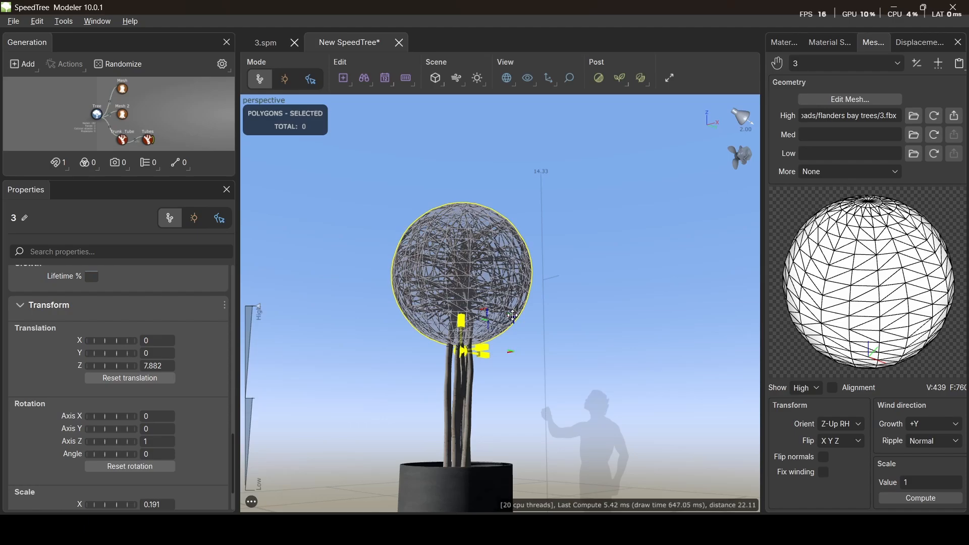
pyautogui.moveTo(516, 313); pyautogui.dragTo(498, 363)
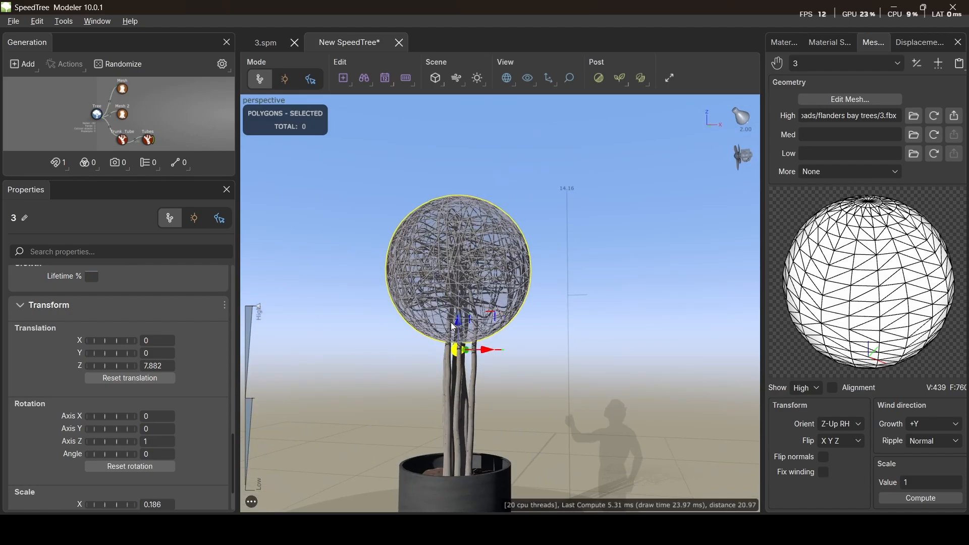
# Step: Raise the scaled sphere force slightly to a Z translation of 8.13
pyautogui.moveTo(459, 319); pyautogui.dragTo(459, 313)
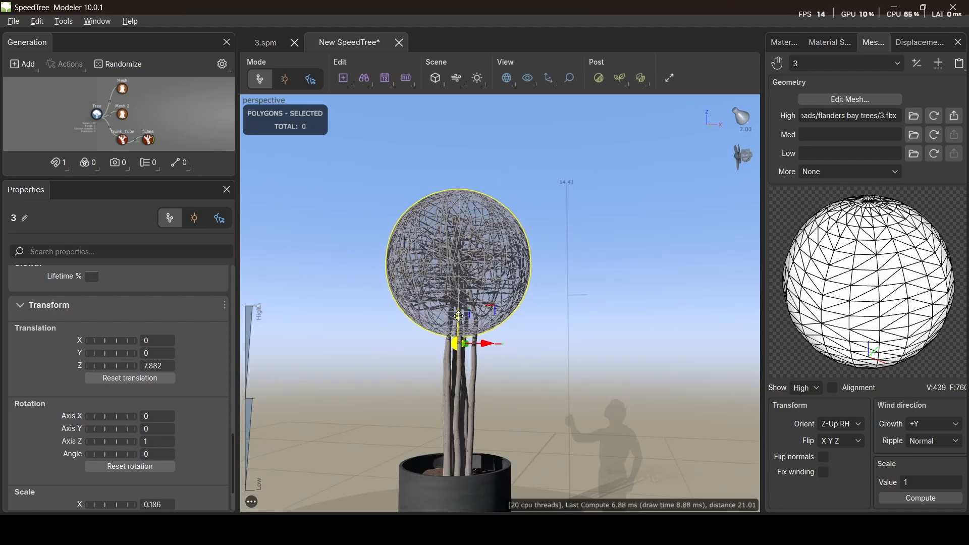
pyautogui.moveTo(505, 366); pyautogui.dragTo(538, 378)
pyautogui.scroll(5, 519, 373)
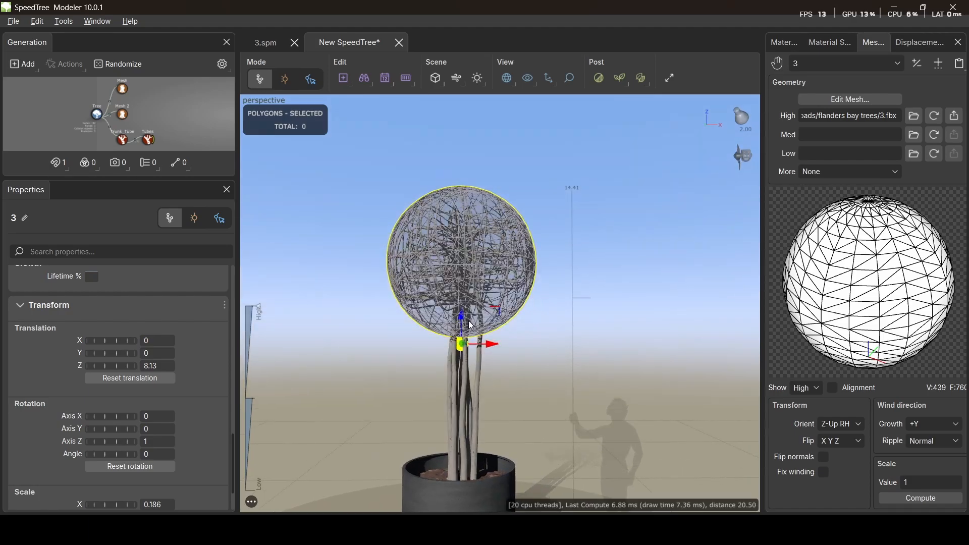
pyautogui.scroll(3, 504, 358)
pyautogui.scroll(-5, 503, 358)
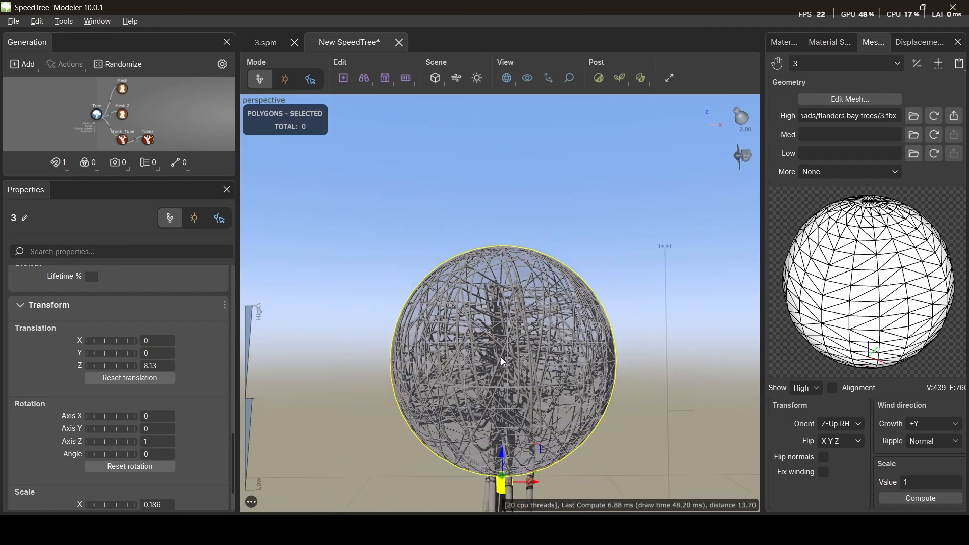
# Step: Examine from several angles how the tube branches fill the sphere, and check the Tubes generator in the generation graph
pyautogui.moveTo(497, 385)
pyautogui.mouseDown()
pyautogui.moveTo(416, 374)
pyautogui.moveTo(473, 374)
pyautogui.mouseUp()
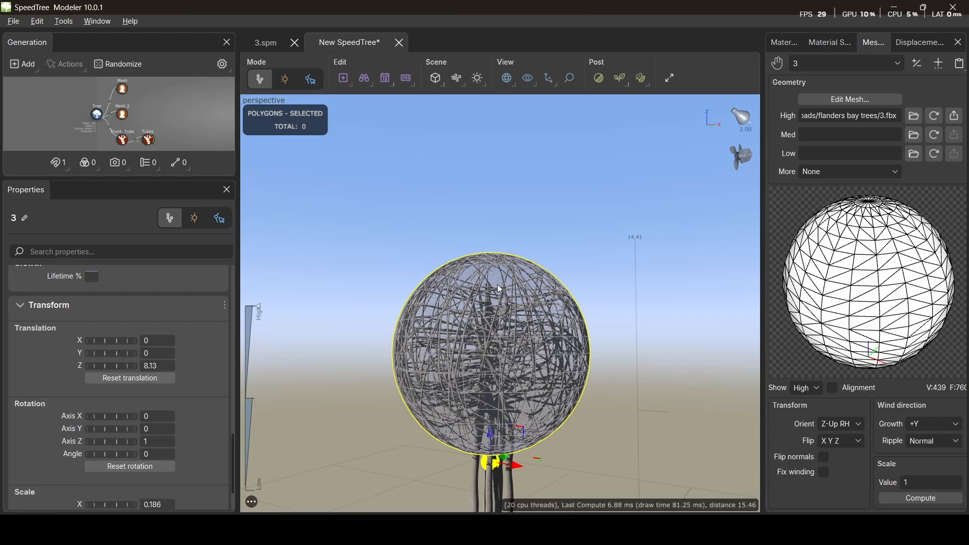
pyautogui.moveTo(497, 285); pyautogui.dragTo(542, 372)
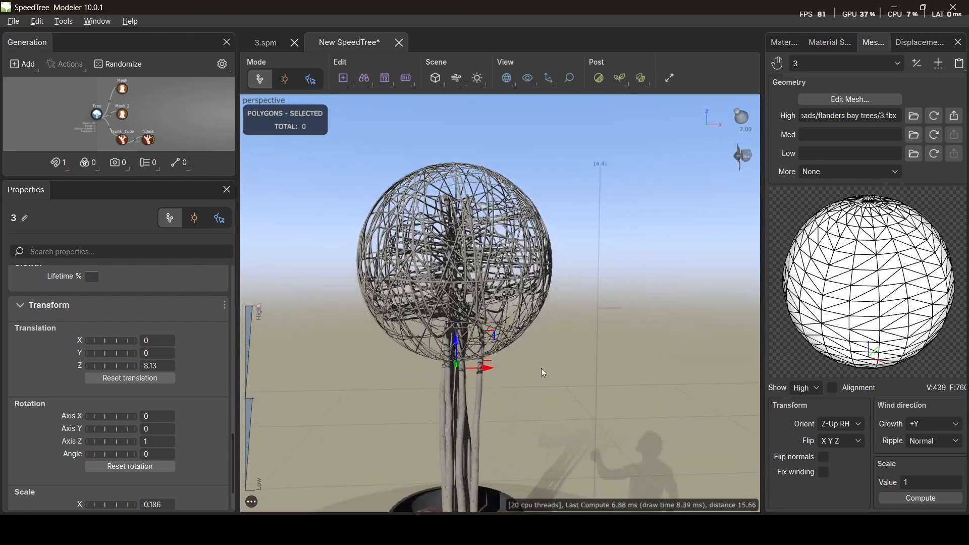
pyautogui.moveTo(541, 368); pyautogui.dragTo(541, 359, button='middle')
pyautogui.scroll(2, 540, 358)
pyautogui.scroll(-4, 540, 358)
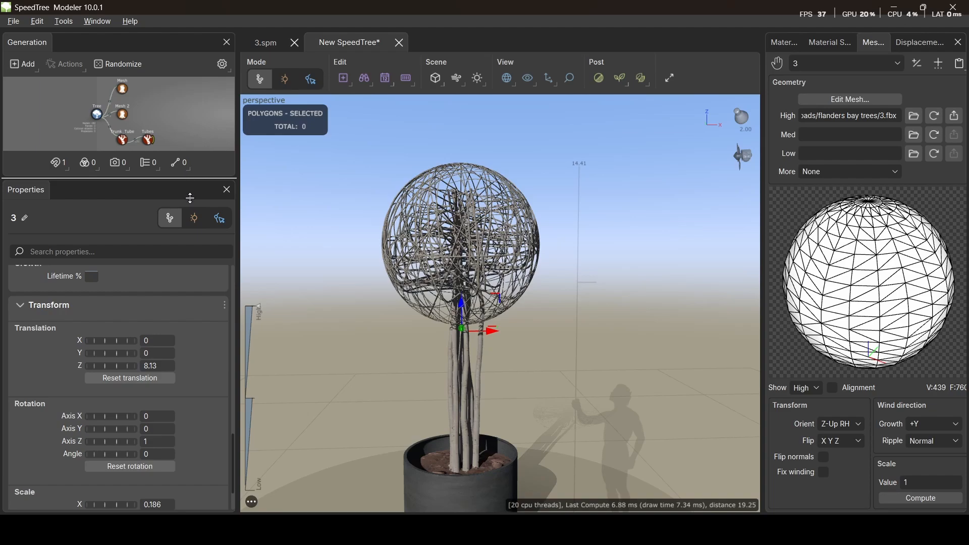
pyautogui.scroll(3, 152, 135)
pyautogui.scroll(-4, 156, 125)
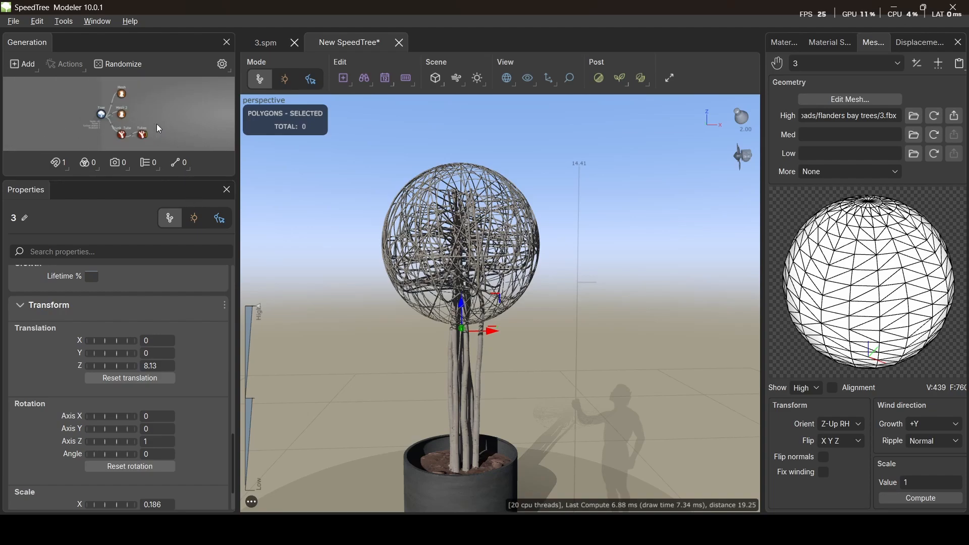
pyautogui.scroll(-1, 443, 231)
pyautogui.scroll(5, 89, 141)
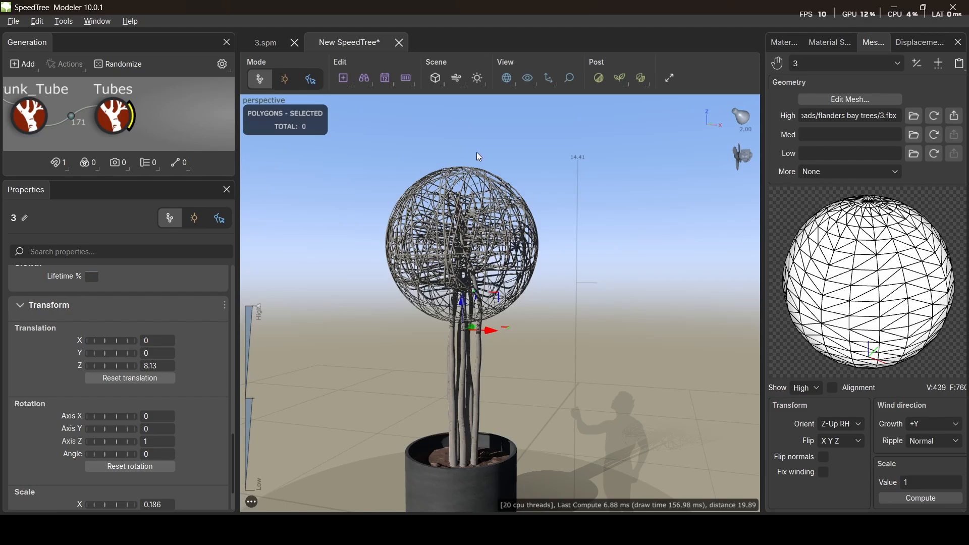
pyautogui.moveTo(501, 214); pyautogui.dragTo(452, 261)
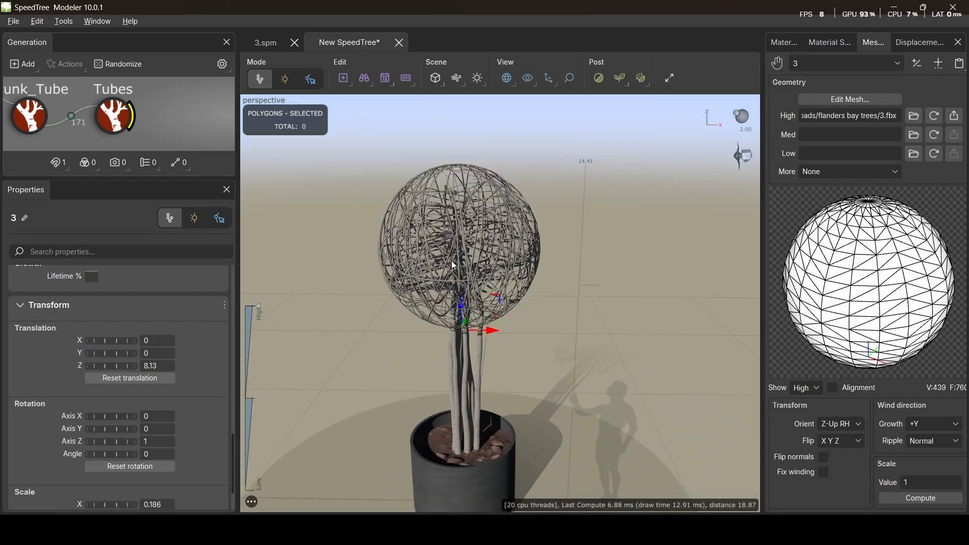
# Step: Add a Tubes branch generator as a child of the existing Tubes generator
pyautogui.rightClick(115, 118)
pyautogui.moveTo(260, 19)
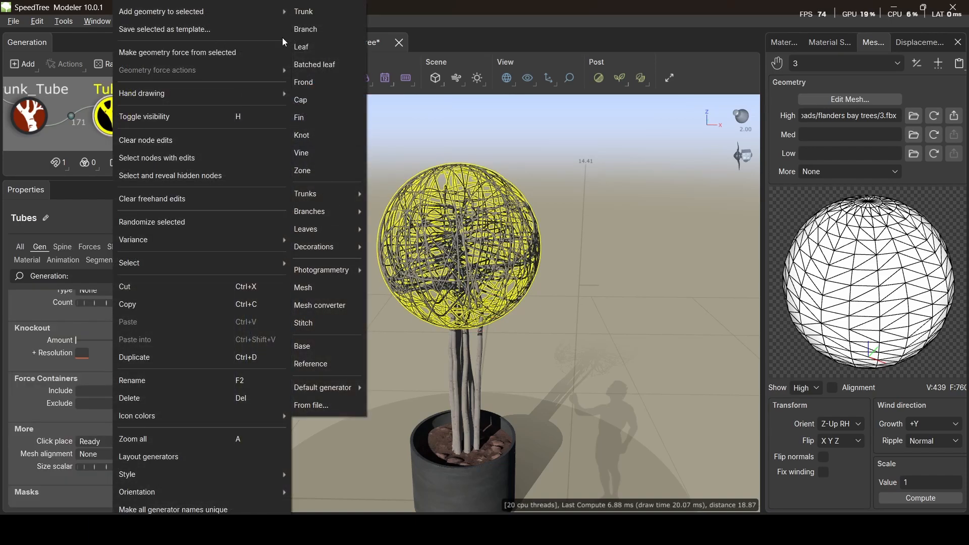
pyautogui.moveTo(341, 210)
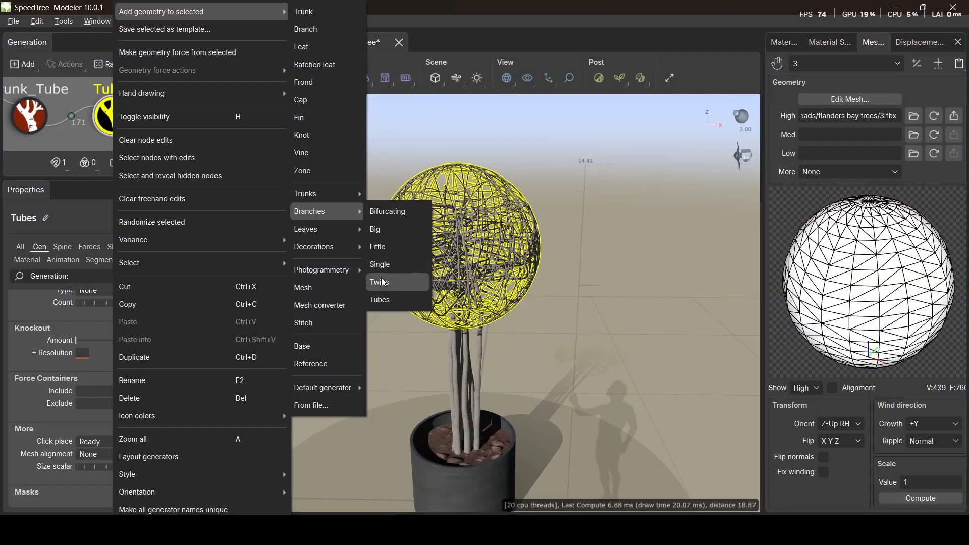
pyautogui.click(393, 299)
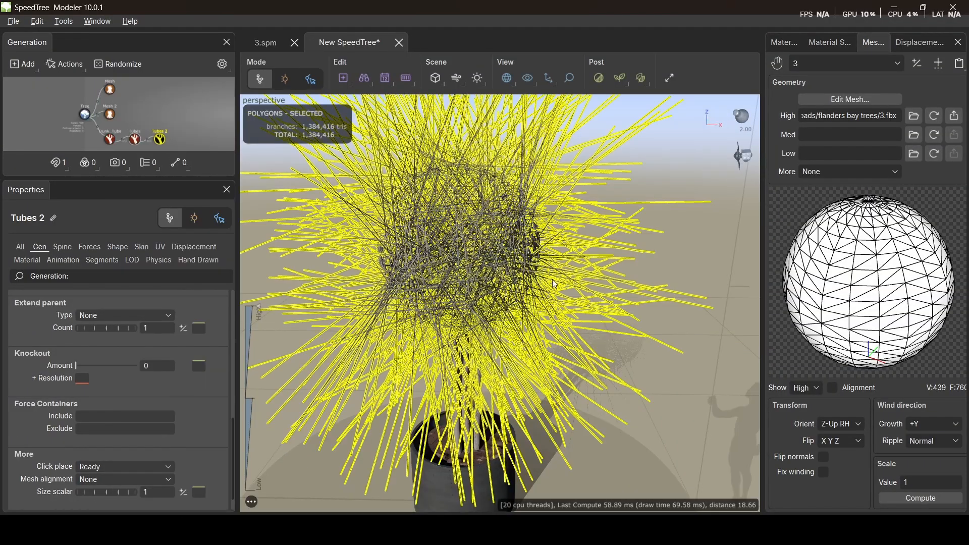
pyautogui.moveTo(515, 305); pyautogui.dragTo(621, 271)
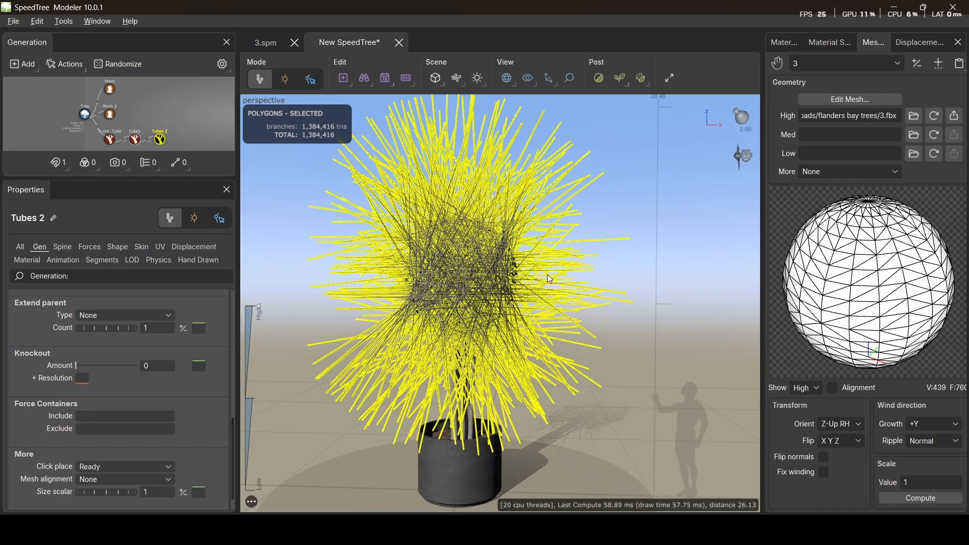
# Step: Add mesh 3 to the scene as a second geometry force beside the upper crown
pyautogui.rightClick(648, 262)
pyautogui.click(609, 256)
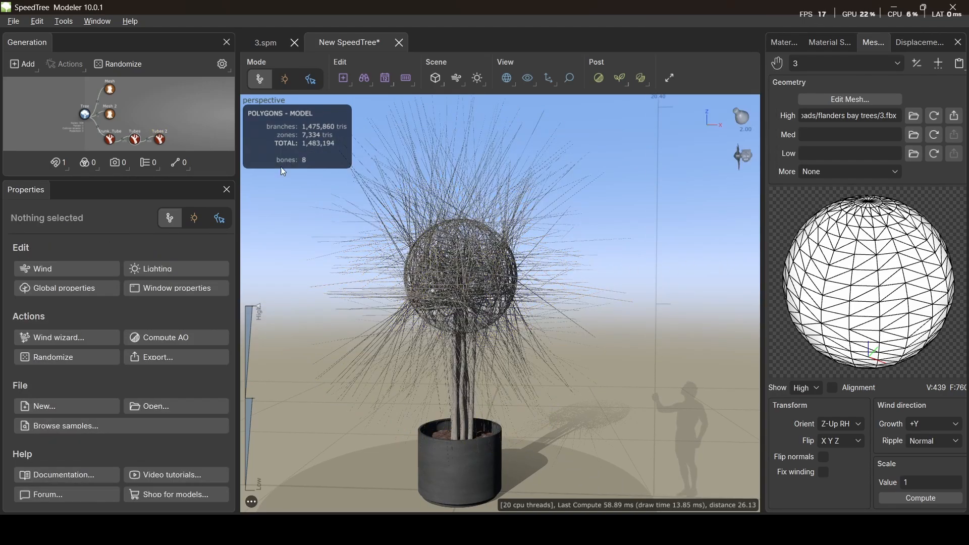
pyautogui.click(446, 266)
pyautogui.scroll(2, 520, 295)
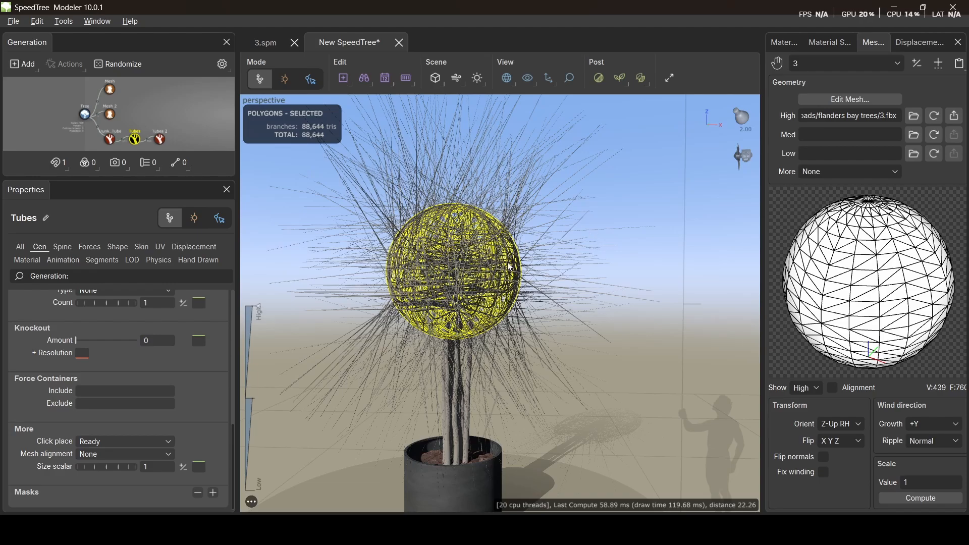
pyautogui.click(574, 228)
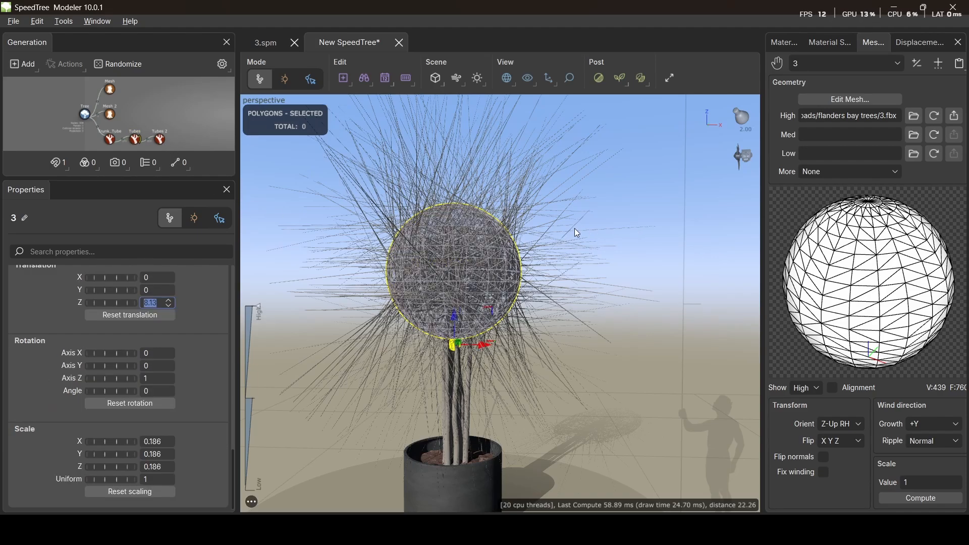
pyautogui.click(505, 193)
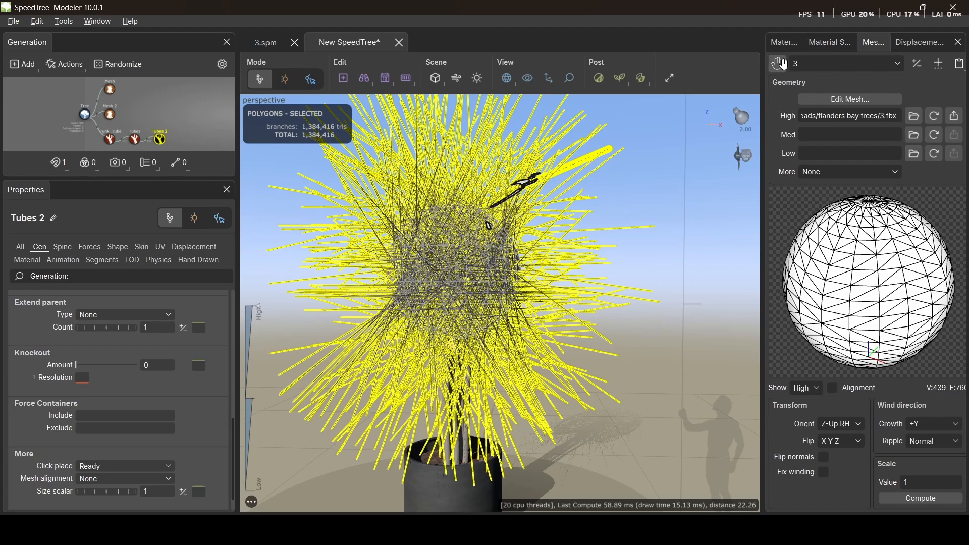
pyautogui.moveTo(784, 64); pyautogui.dragTo(604, 207)
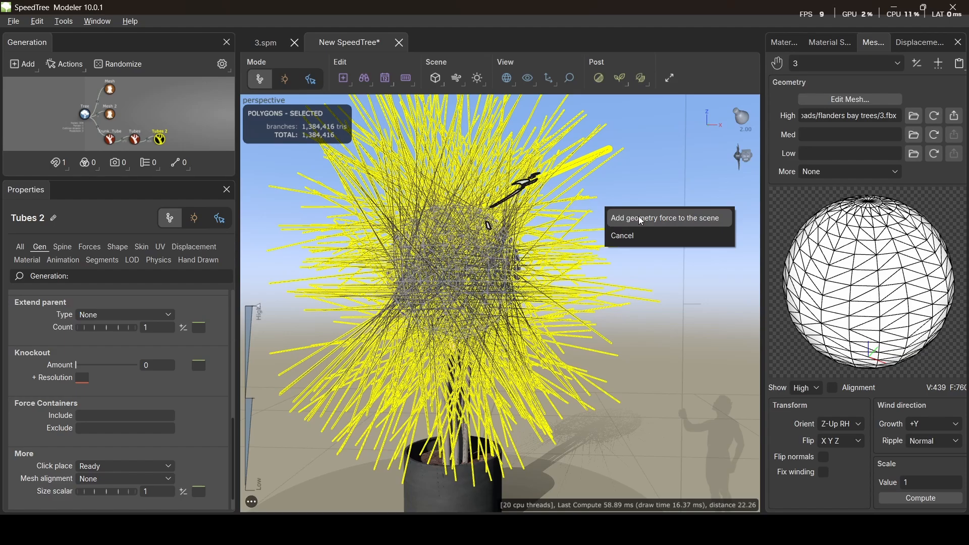
pyautogui.click(704, 218)
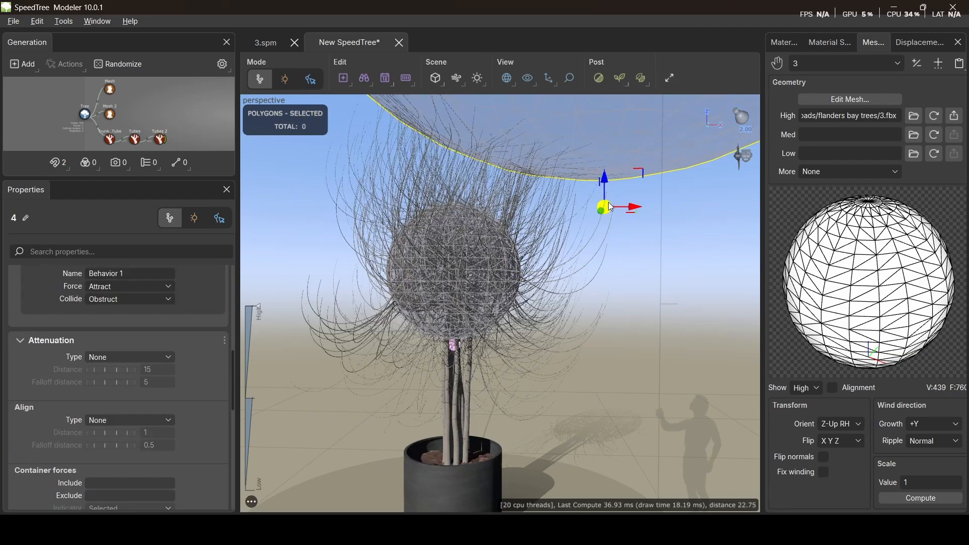
# Step: Reset the second sphere force's translation, then set its Z translation to 8.13
pyautogui.scroll(-2, 601, 207)
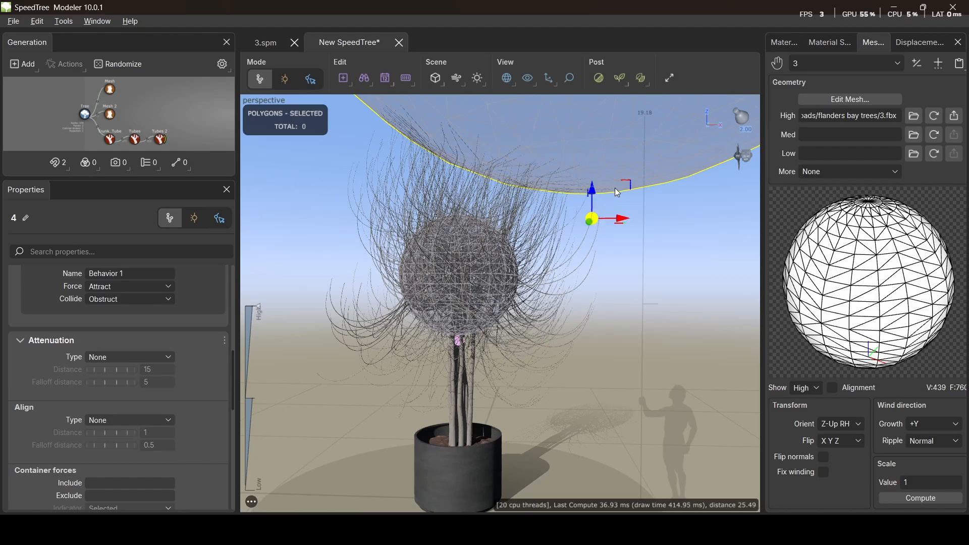
pyautogui.moveTo(618, 193); pyautogui.dragTo(637, 96)
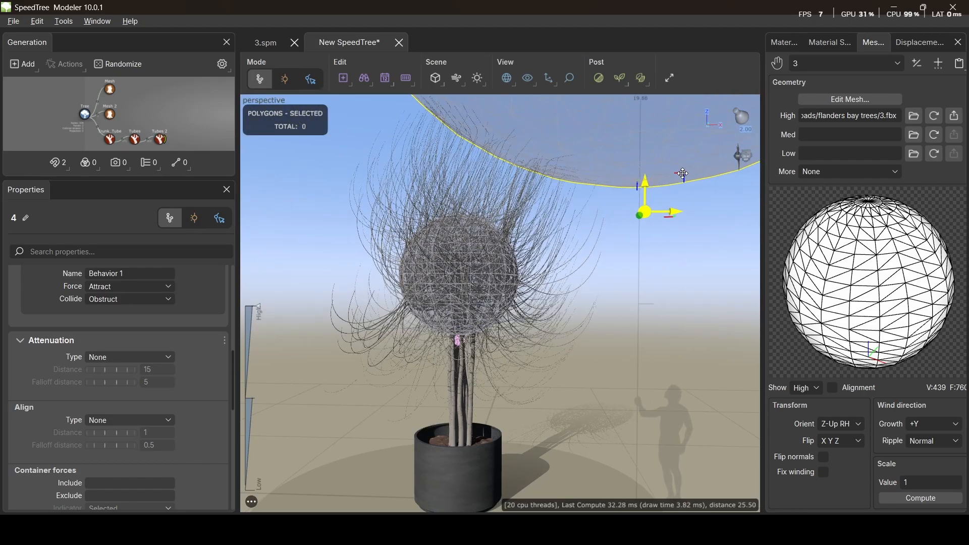
pyautogui.scroll(-8, 114, 368)
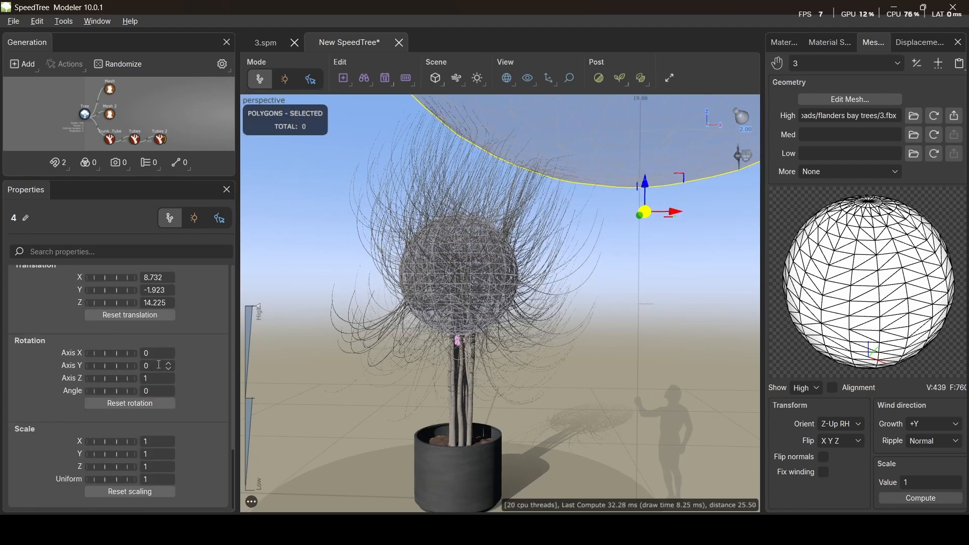
pyautogui.scroll(2, 149, 377)
pyautogui.click(143, 377)
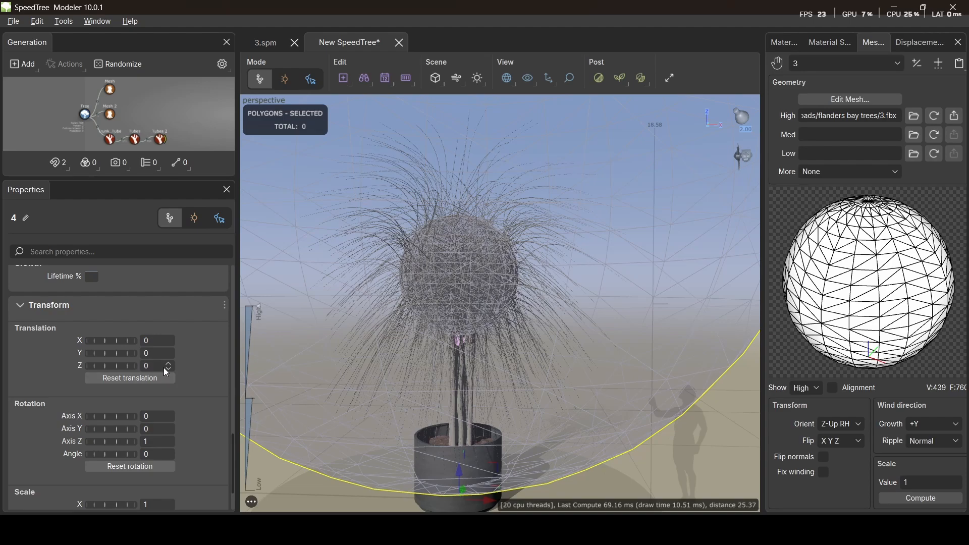
pyautogui.doubleClick(154, 365)
pyautogui.write('8.13')
pyautogui.press('Return')
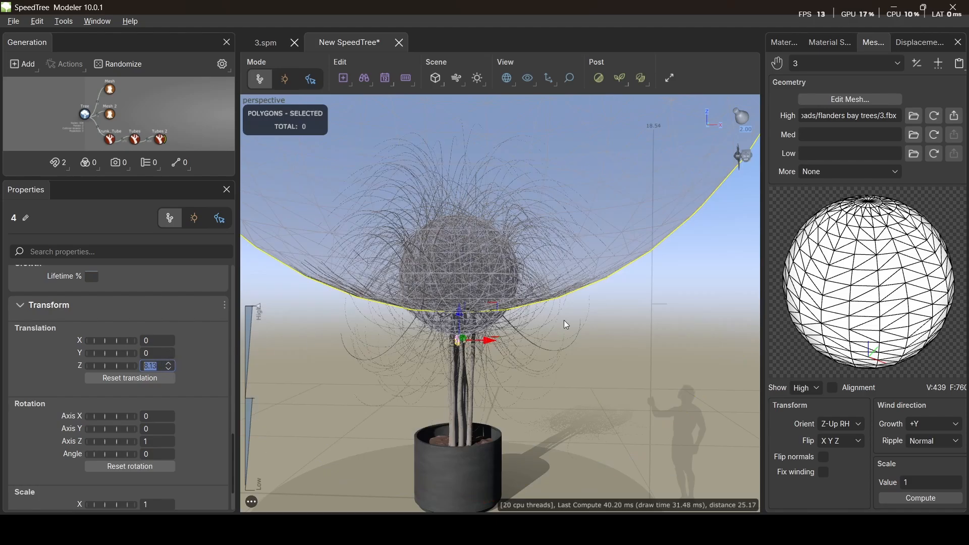
# Step: Match the second sphere force's size to the first by setting its X, Y and Z scale to 0.186
pyautogui.scroll(-2, 168, 395)
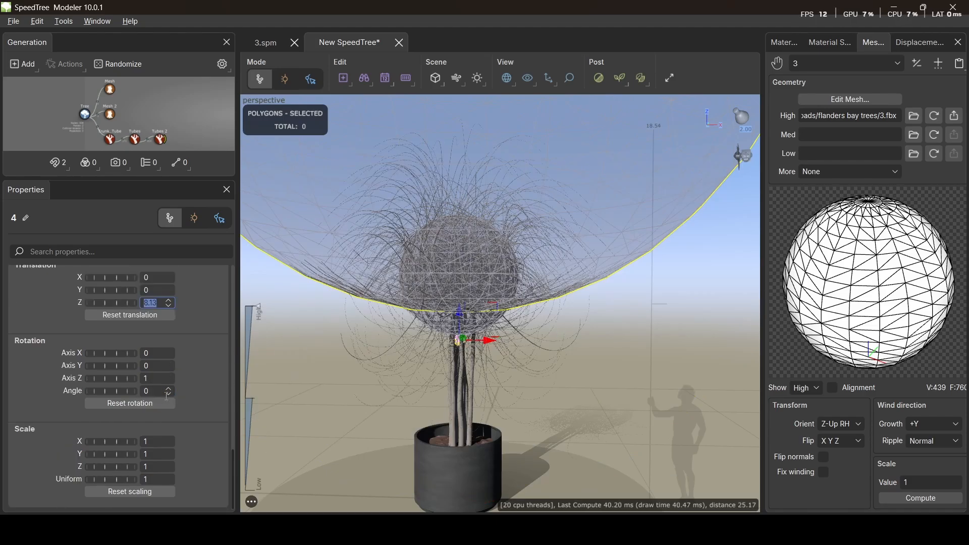
pyautogui.click(483, 326)
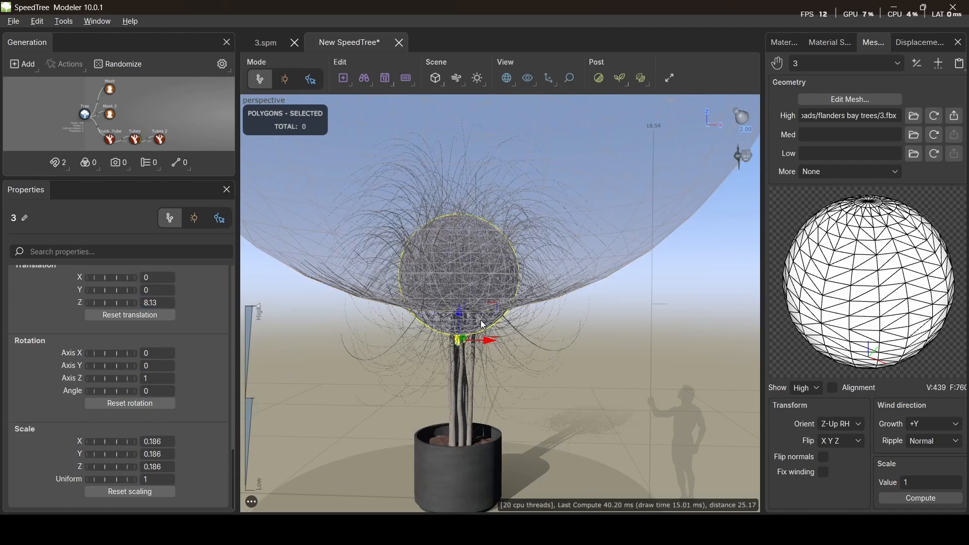
pyautogui.click(153, 442)
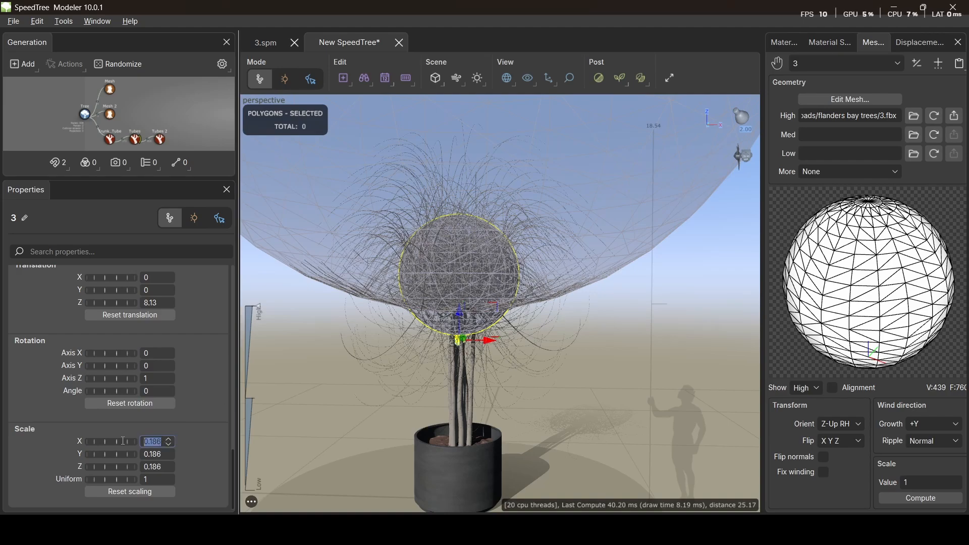
pyautogui.click(634, 226)
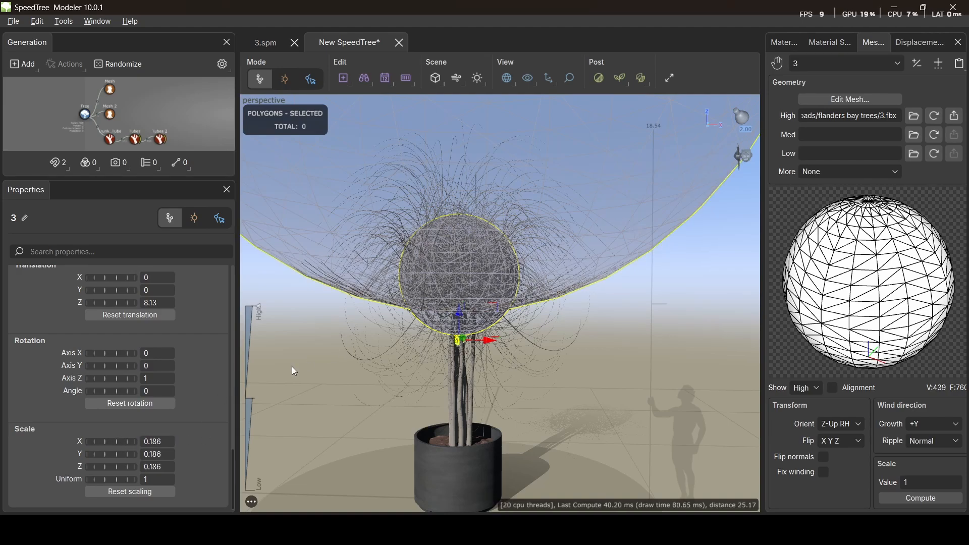
pyautogui.click(652, 206)
pyautogui.click(146, 442)
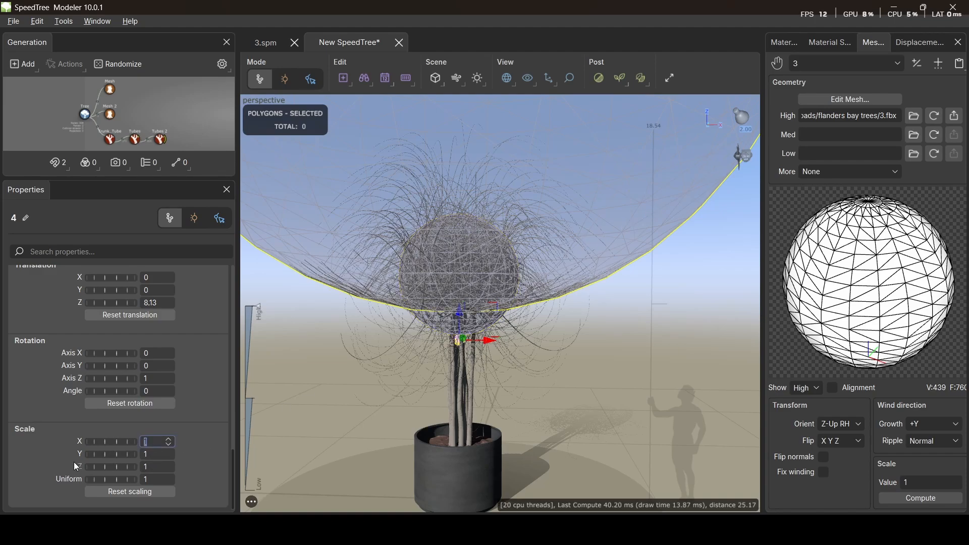
pyautogui.press('Tab')
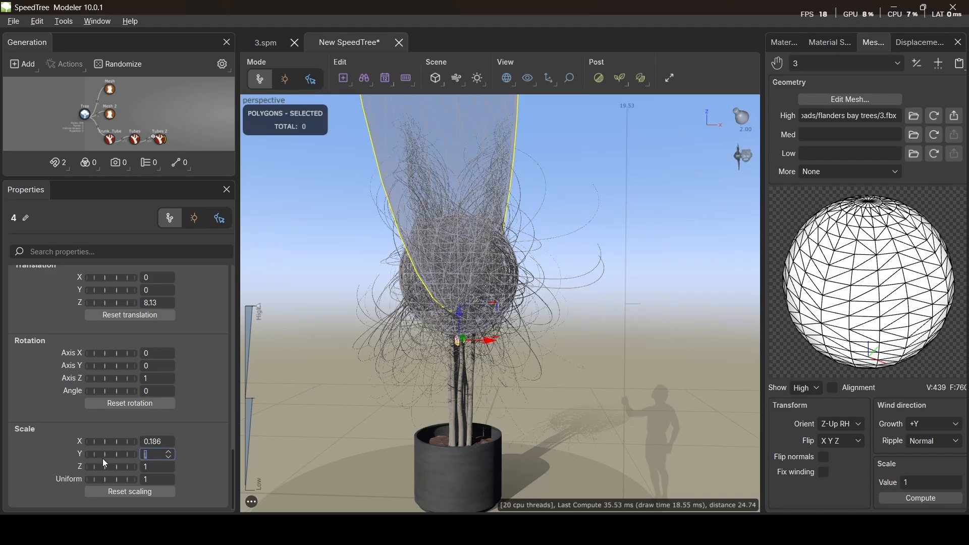
pyautogui.write('0.186')
pyautogui.press('Tab')
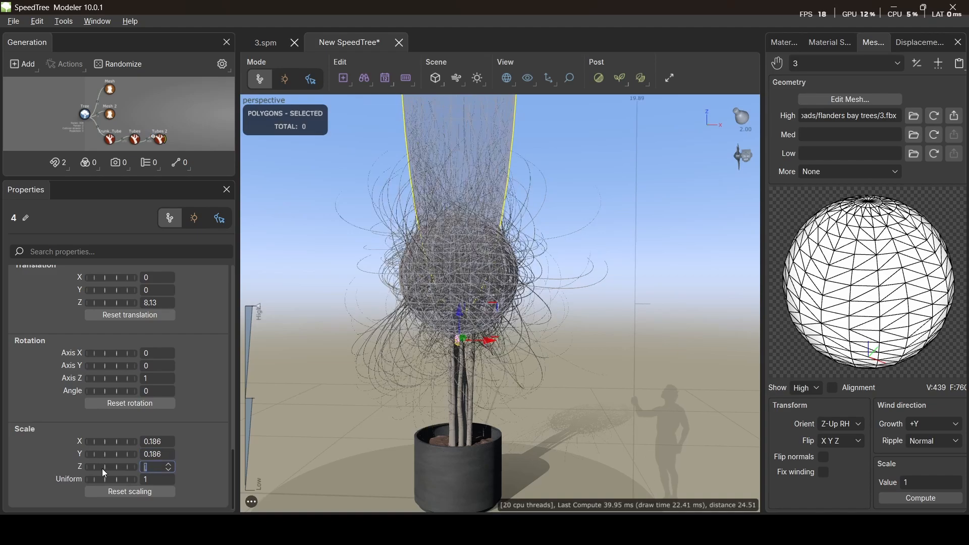
pyautogui.write('0.186')
pyautogui.press('Return')
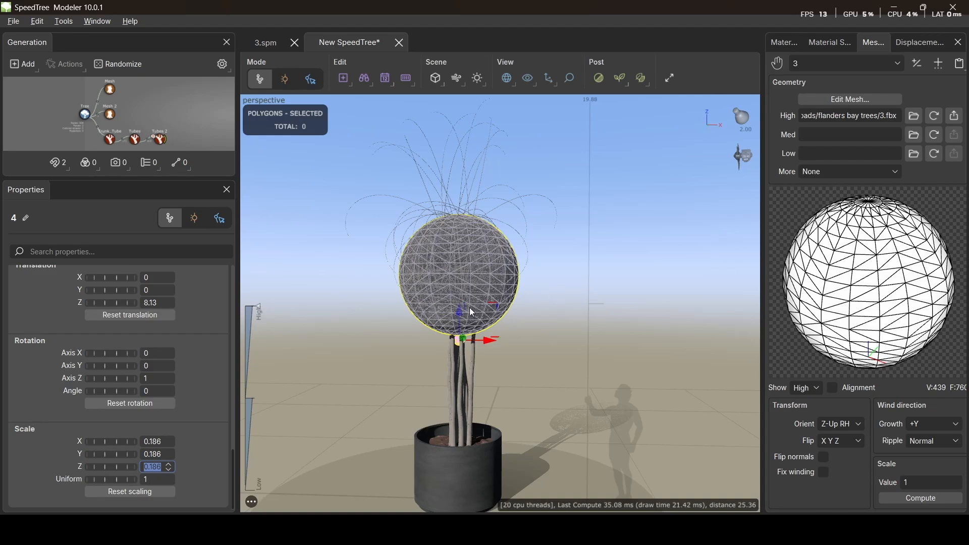
pyautogui.write('er')
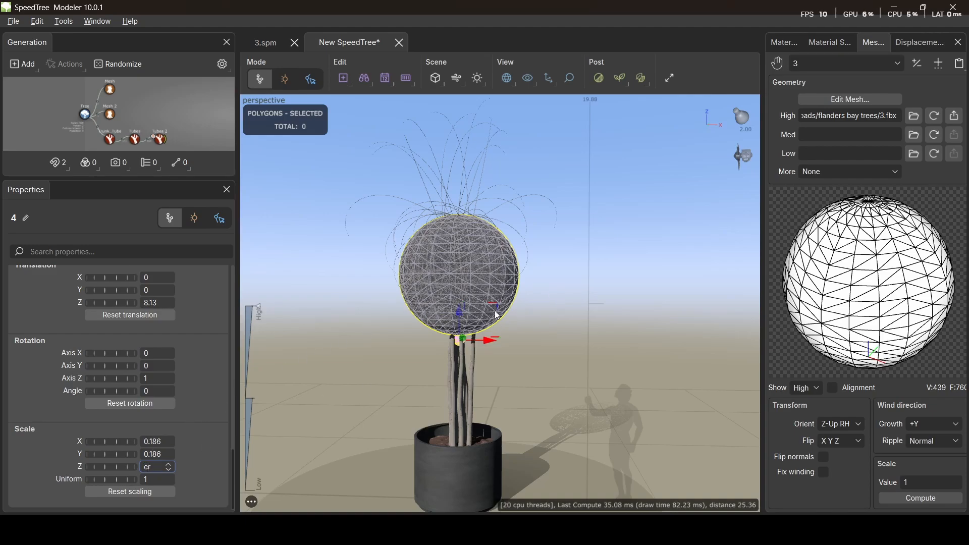
# Step: Switch the Tubes 2 generator to Absolute generation mode with a number of 49
pyautogui.doubleClick(160, 139)
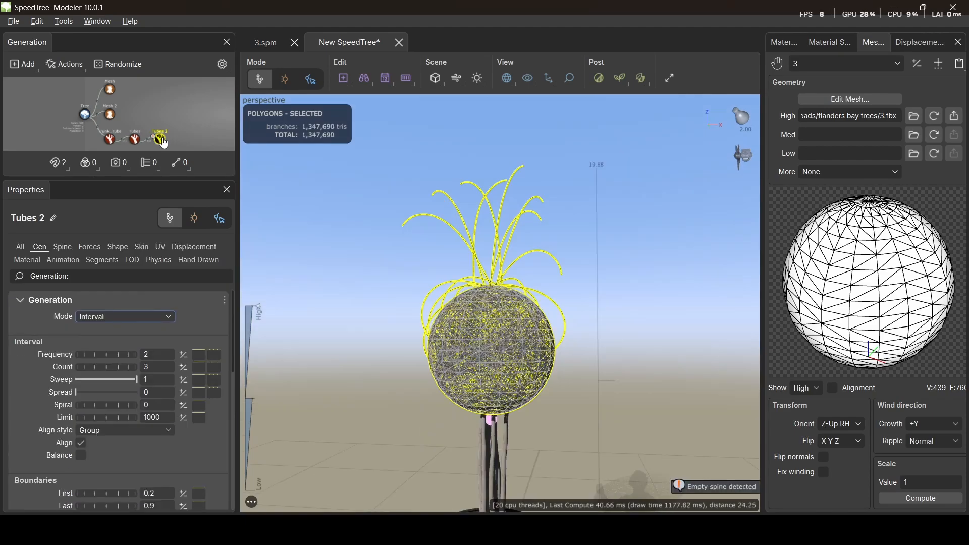
pyautogui.click(125, 317)
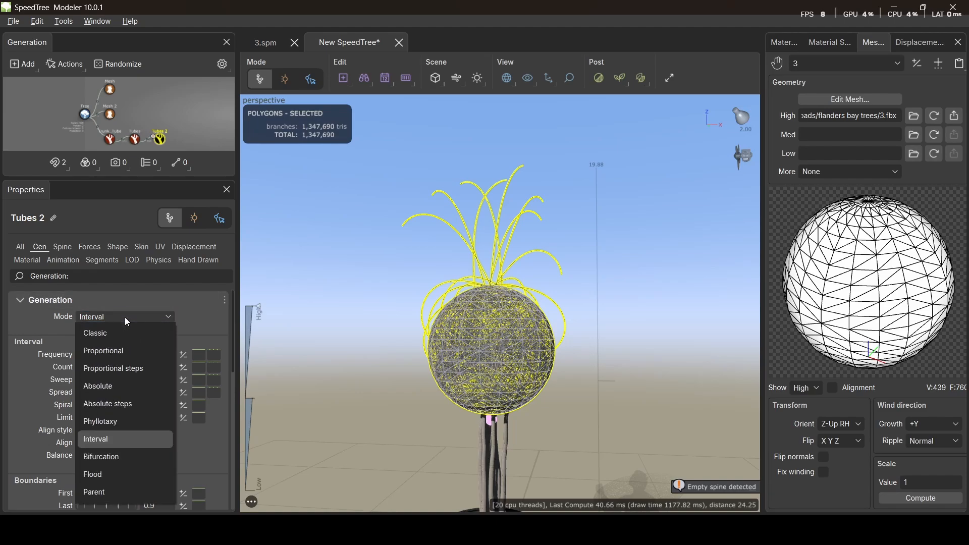
pyautogui.click(105, 387)
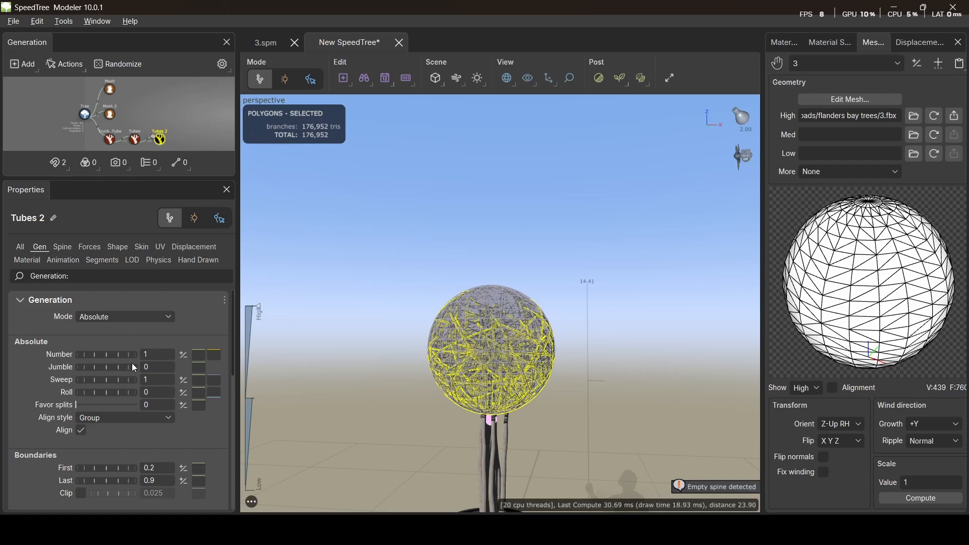
pyautogui.click(150, 358)
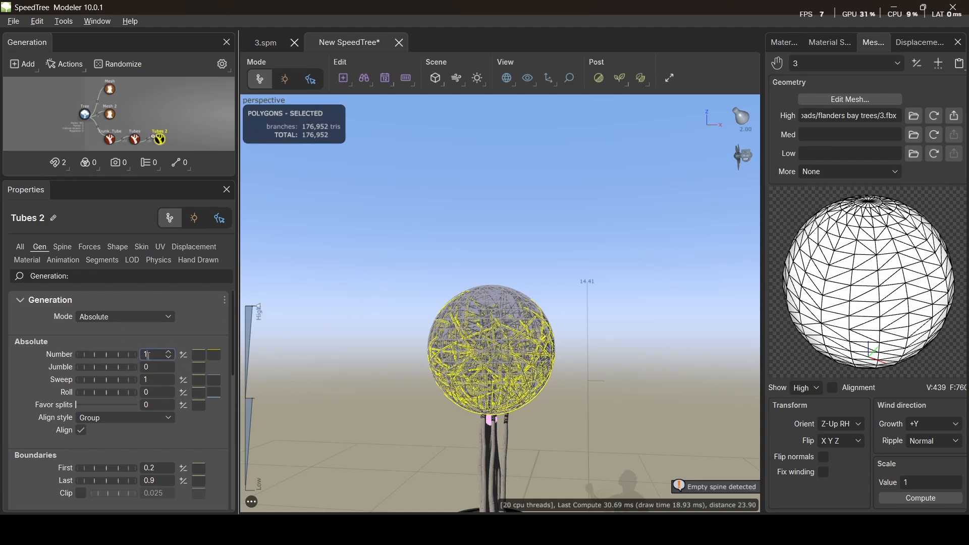
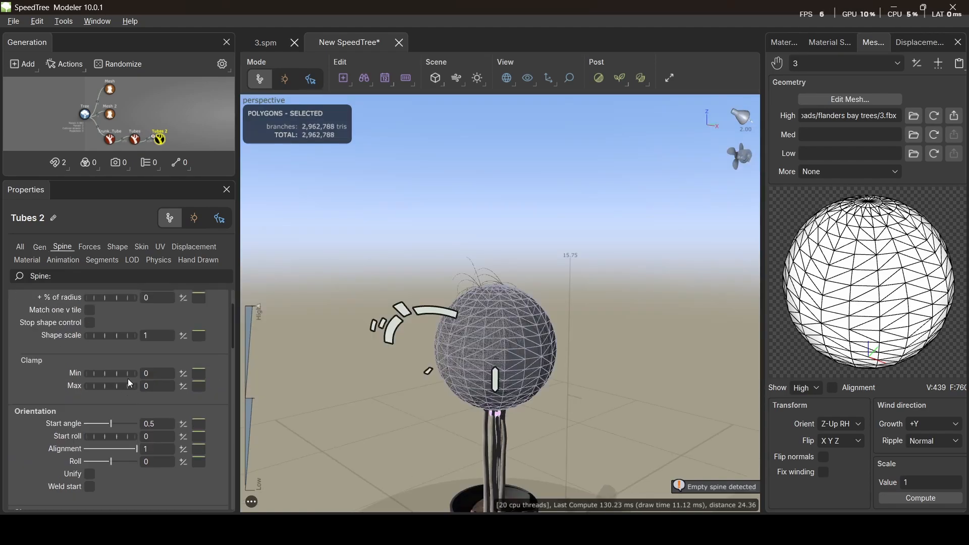
# Step: Set the Tubes 2 generation boundaries to -0.06 for First and 0.34 for Last
pyautogui.click(41, 247)
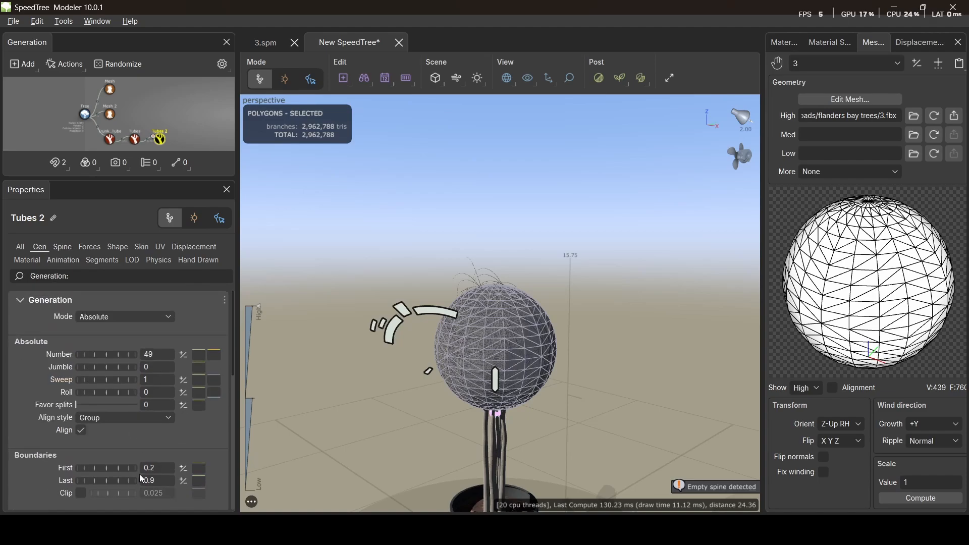
pyautogui.scroll(-2, 139, 470)
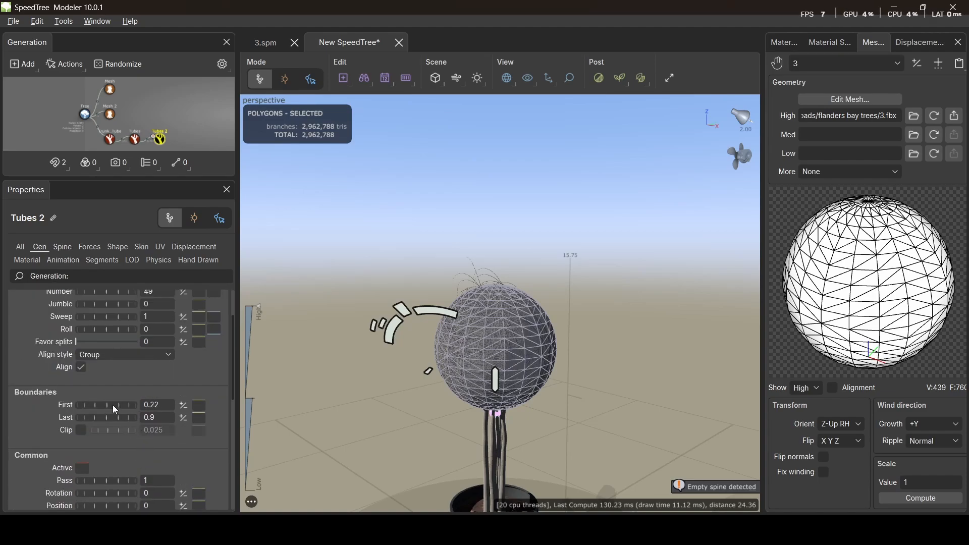
pyautogui.moveTo(113, 405); pyautogui.dragTo(74, 415)
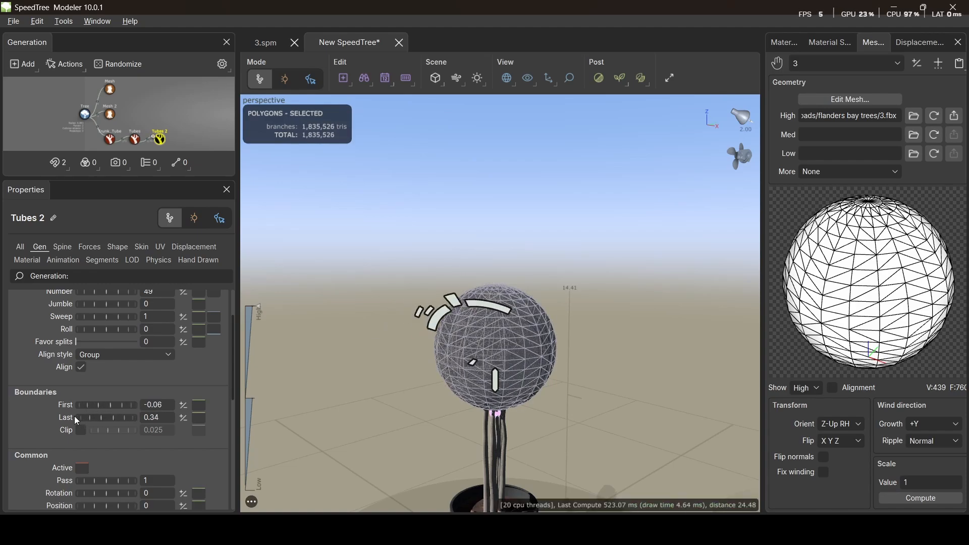
# Step: Hide both sphere force meshes in the viewport so only the tube branches of the crown are displayed
pyautogui.moveTo(447, 358); pyautogui.dragTo(682, 240)
pyautogui.scroll(5, 510, 344)
pyautogui.scroll(5, 525, 335)
pyautogui.scroll(-5, 519, 335)
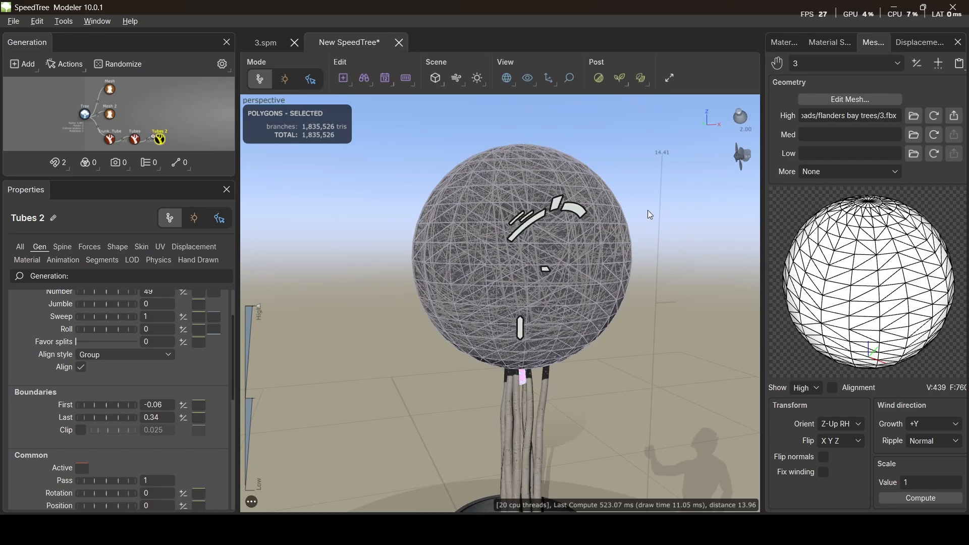
pyautogui.click(580, 239)
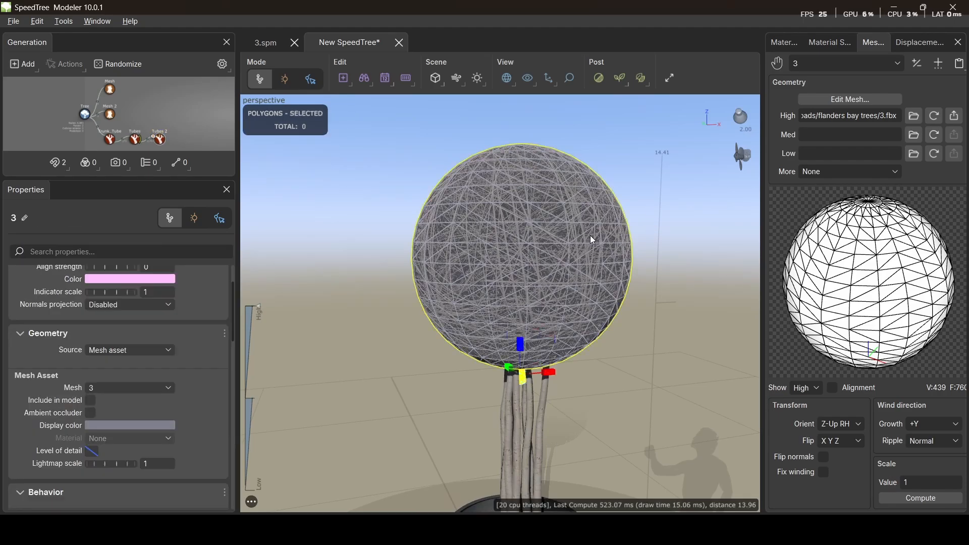
pyautogui.click(525, 257)
pyautogui.moveTo(528, 256); pyautogui.dragTo(601, 310)
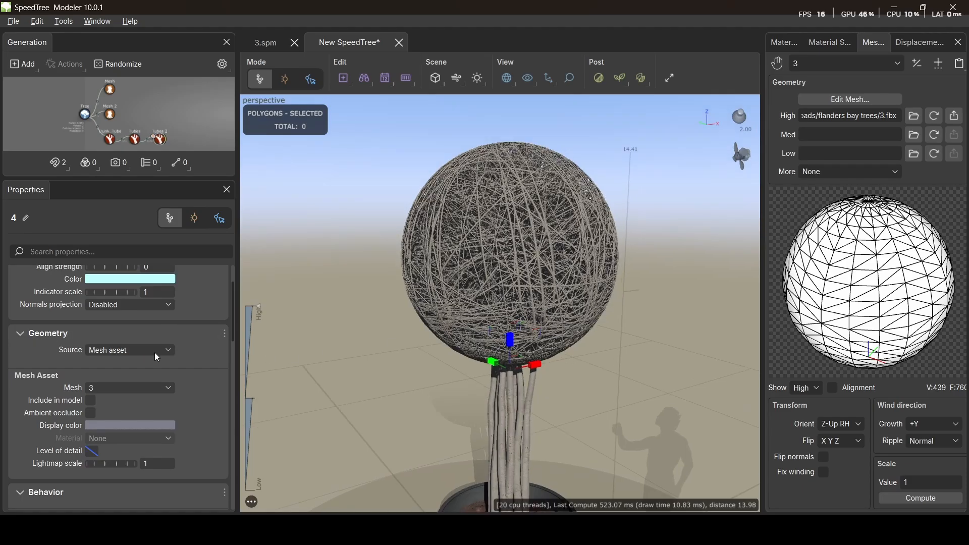
pyautogui.moveTo(549, 259); pyautogui.dragTo(522, 256)
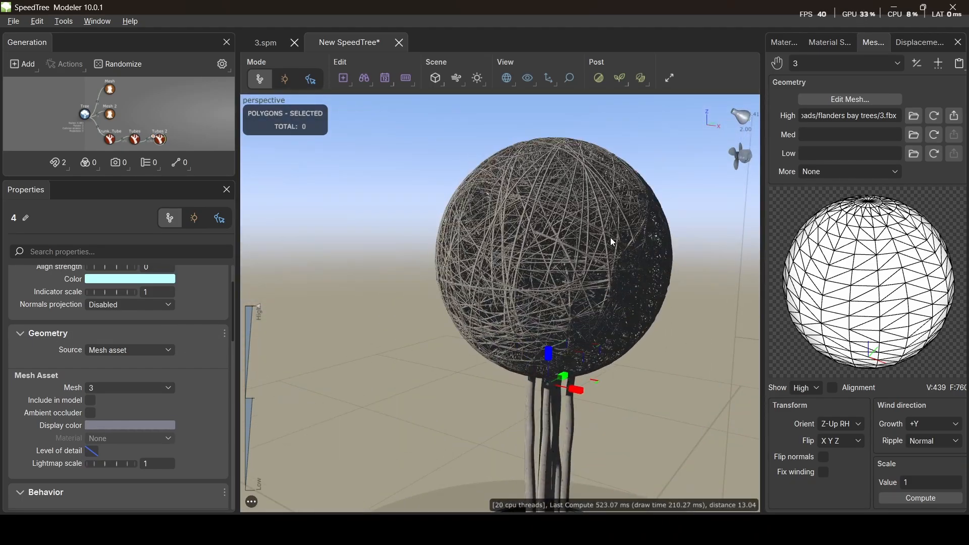
# Step: Set the number of Tubes 2 branches to 125
pyautogui.scroll(2, 119, 318)
pyautogui.click(554, 209)
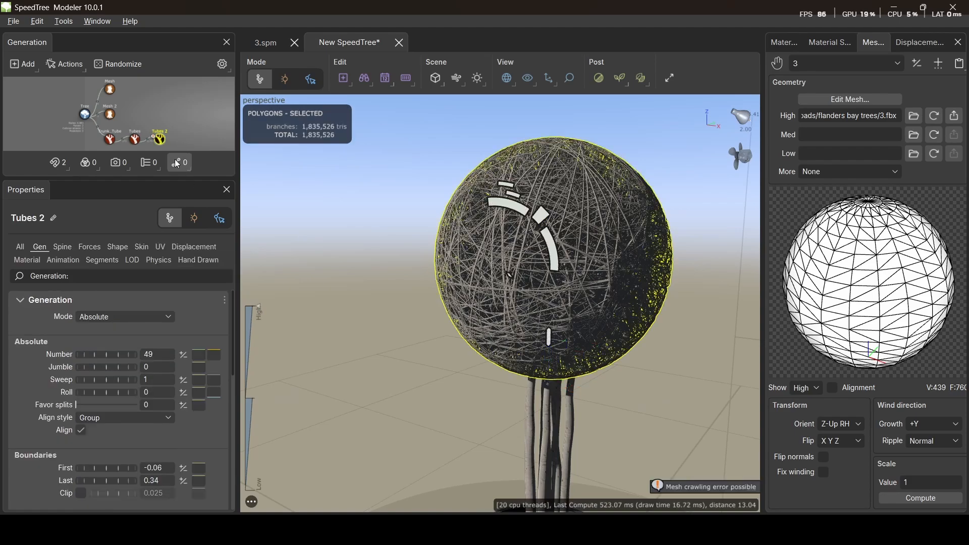
pyautogui.moveTo(159, 358); pyautogui.dragTo(113, 356)
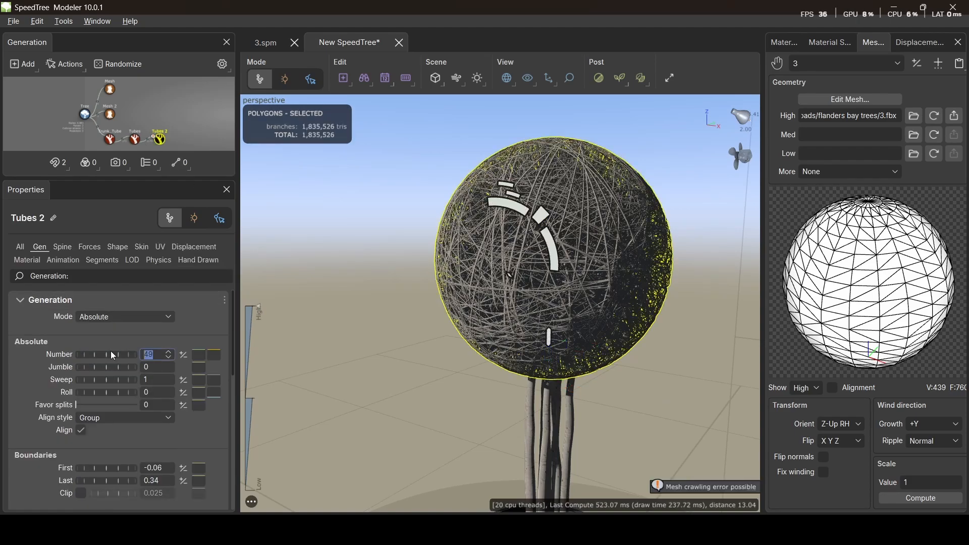
pyautogui.write('125')
pyautogui.press('Return')
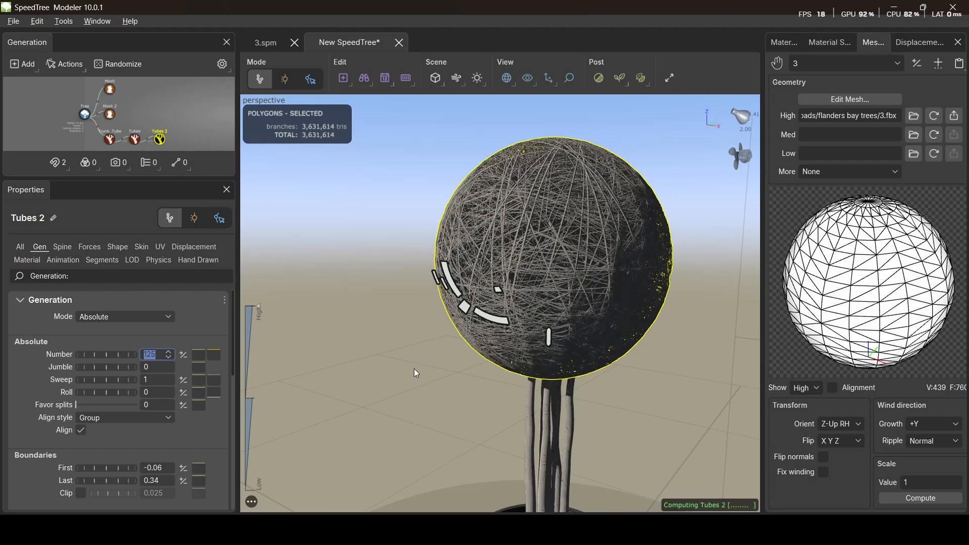
pyautogui.moveTo(414, 369); pyautogui.dragTo(476, 368)
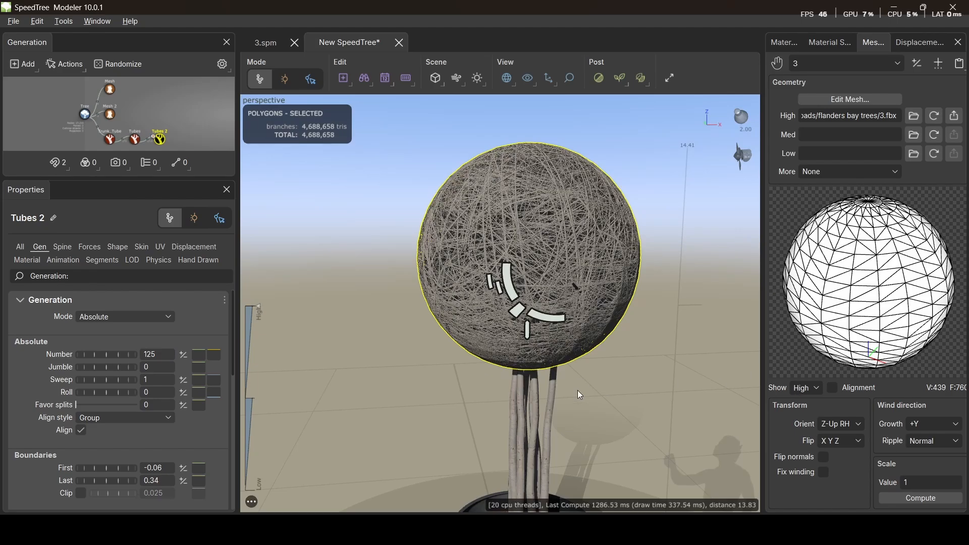
pyautogui.moveTo(640, 332); pyautogui.dragTo(774, 204)
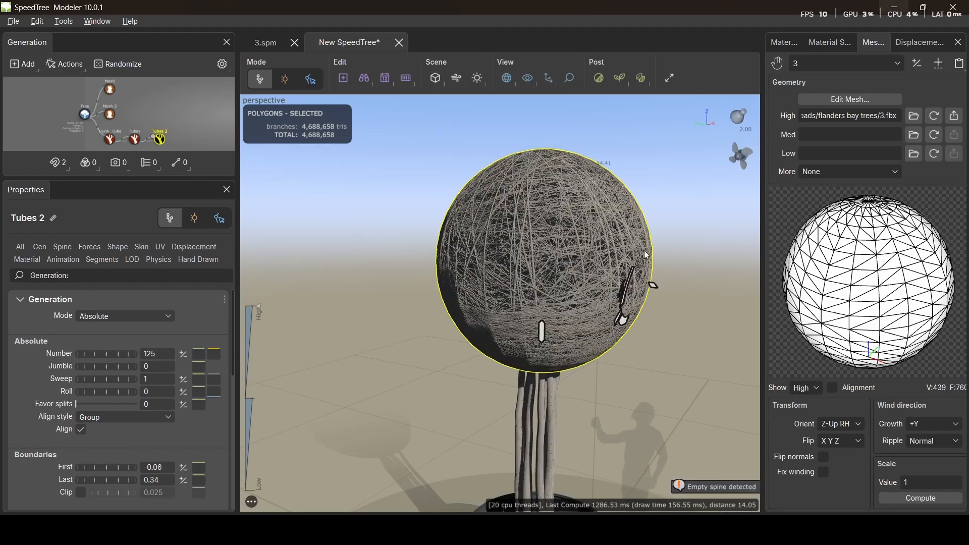
pyautogui.moveTo(647, 255); pyautogui.dragTo(549, 261)
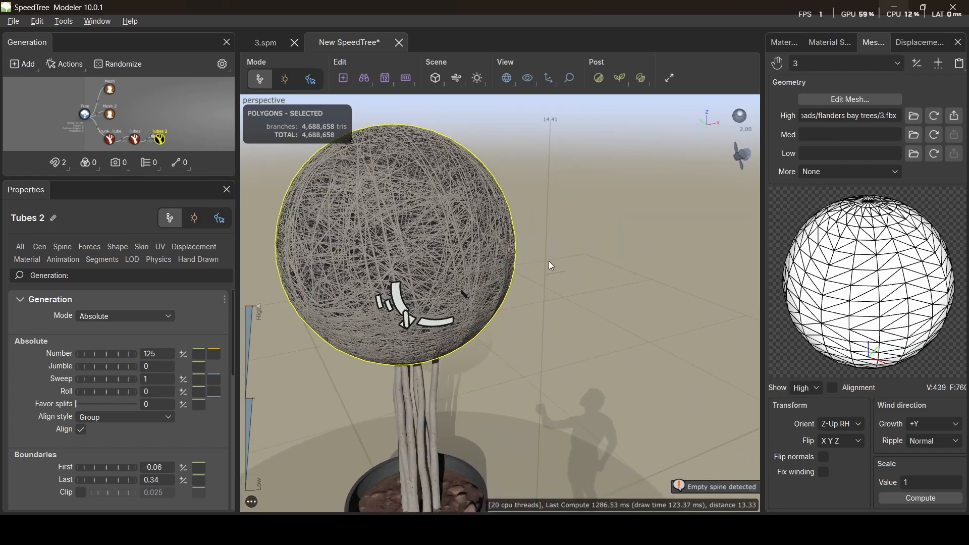
pyautogui.scroll(2, 543, 259)
pyautogui.scroll(-3, 543, 253)
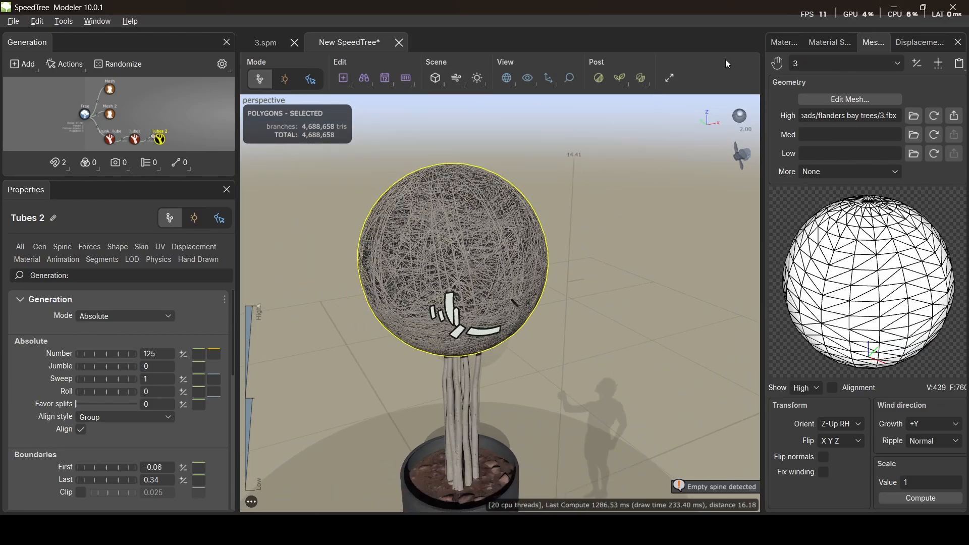
# Step: Create a new material from Bay_Leaf_oh0eciwh2_2K_BaseColor.jpg in the Textures/Leaf folder
pyautogui.click(785, 43)
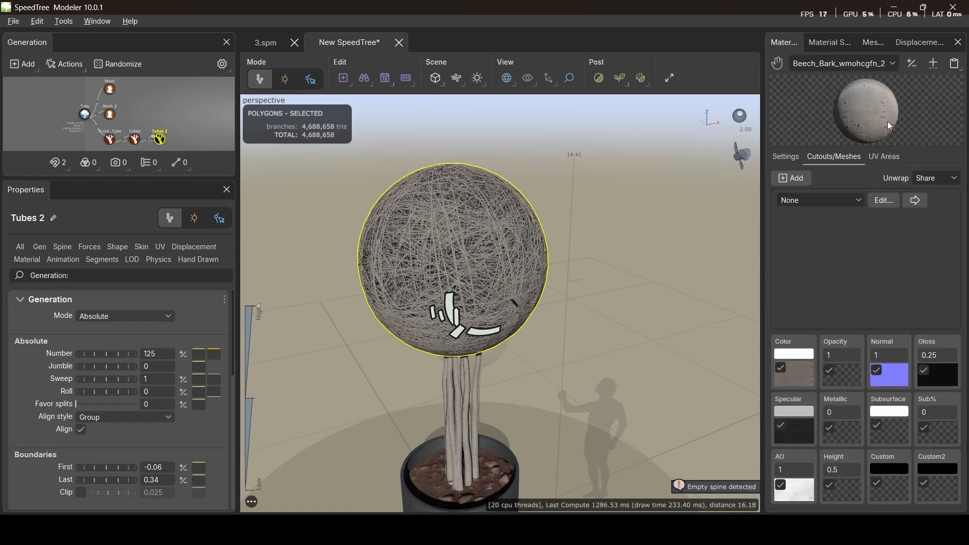
pyautogui.click(933, 65)
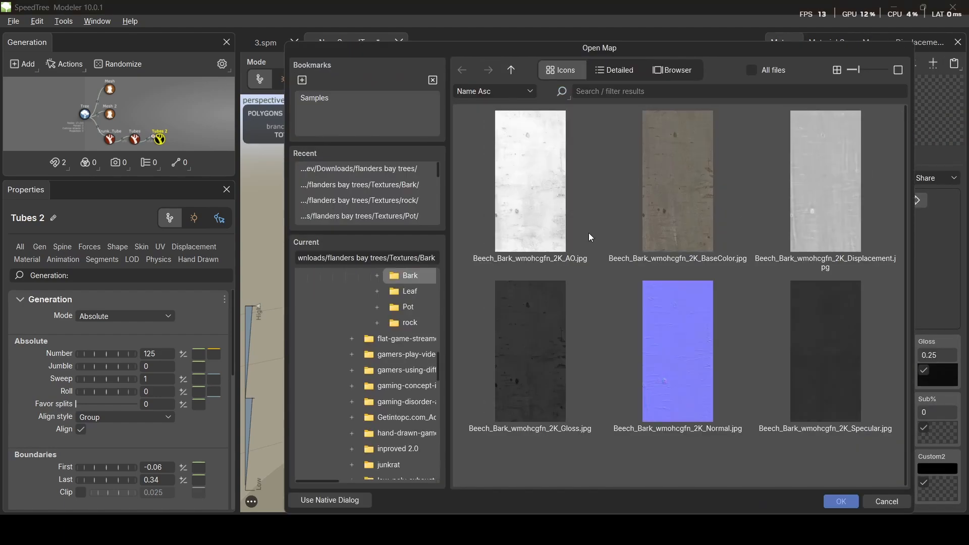
pyautogui.click(511, 70)
pyautogui.doubleClick(705, 229)
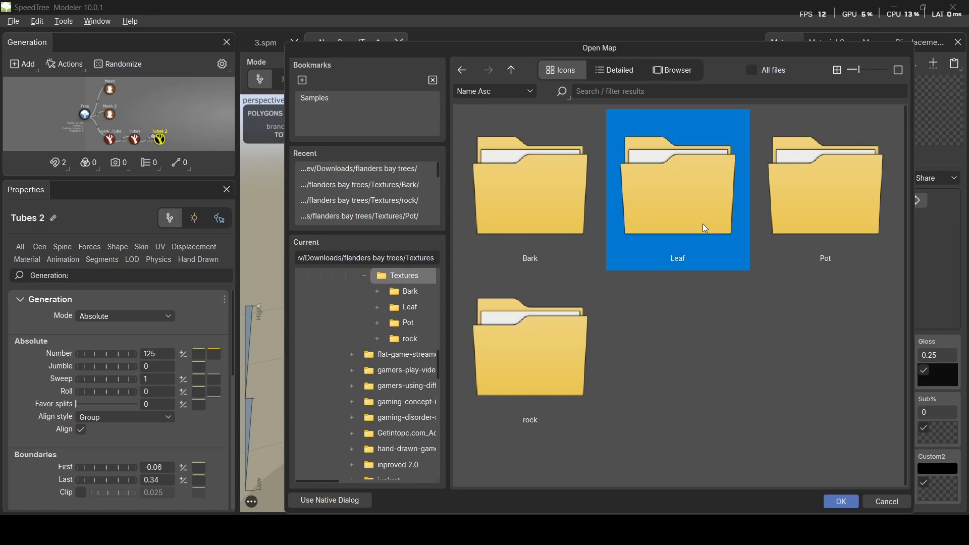
pyautogui.click(677, 205)
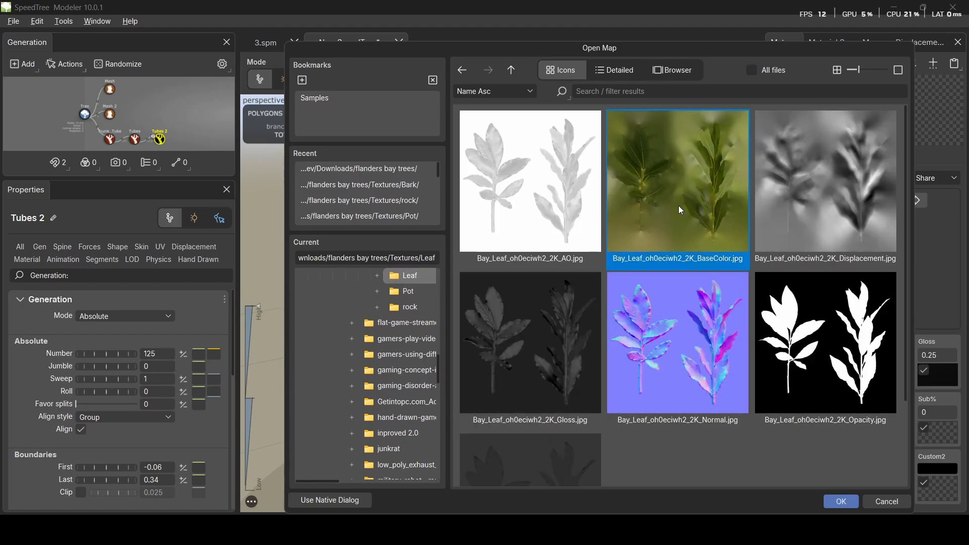
pyautogui.click(841, 502)
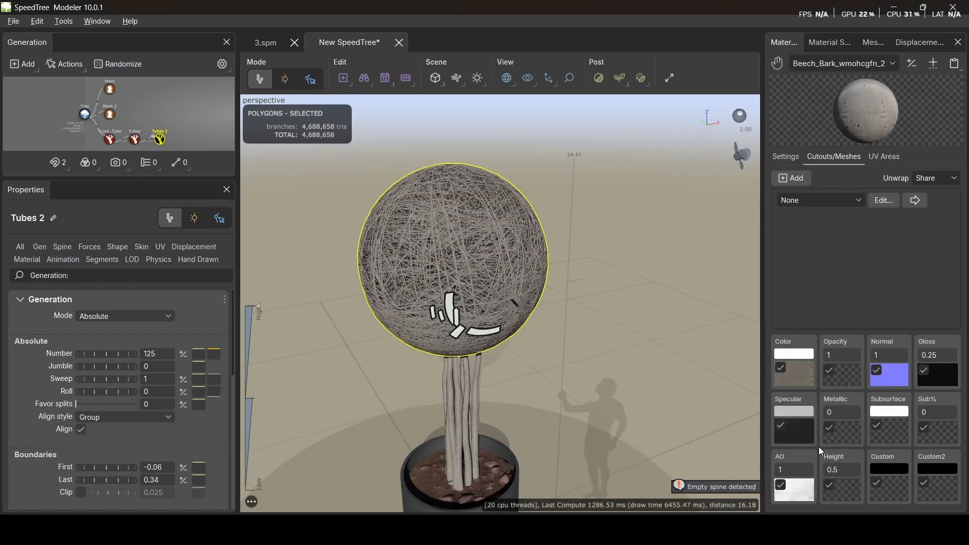
# Step: Assign Bay_Leaf_oh0eciwh2_2K_Normal.jpg as the bay leaf material's Normal map and Bay_Leaf_oh0eciwh2_2K_Gloss.jpg as its Gloss map
pyautogui.click(893, 376)
pyautogui.doubleClick(709, 343)
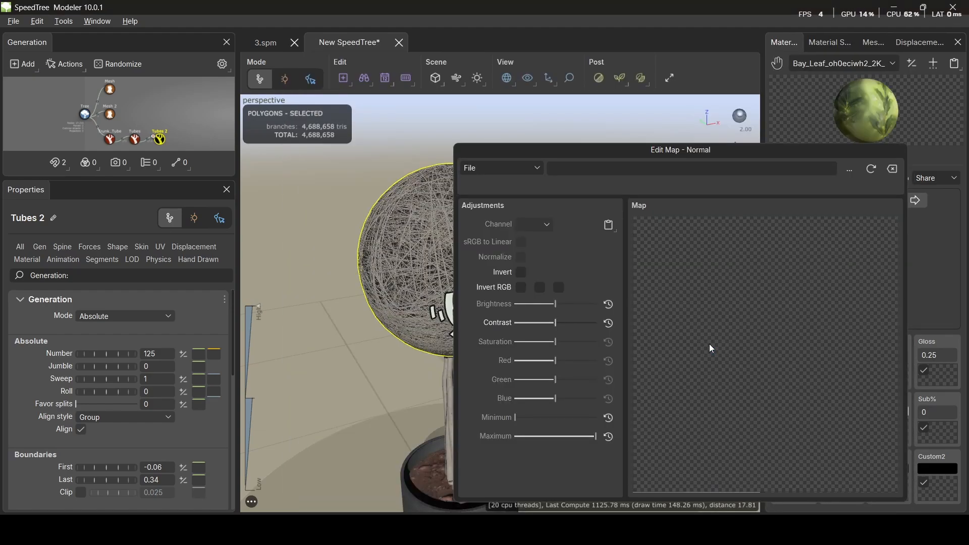
pyautogui.click(939, 389)
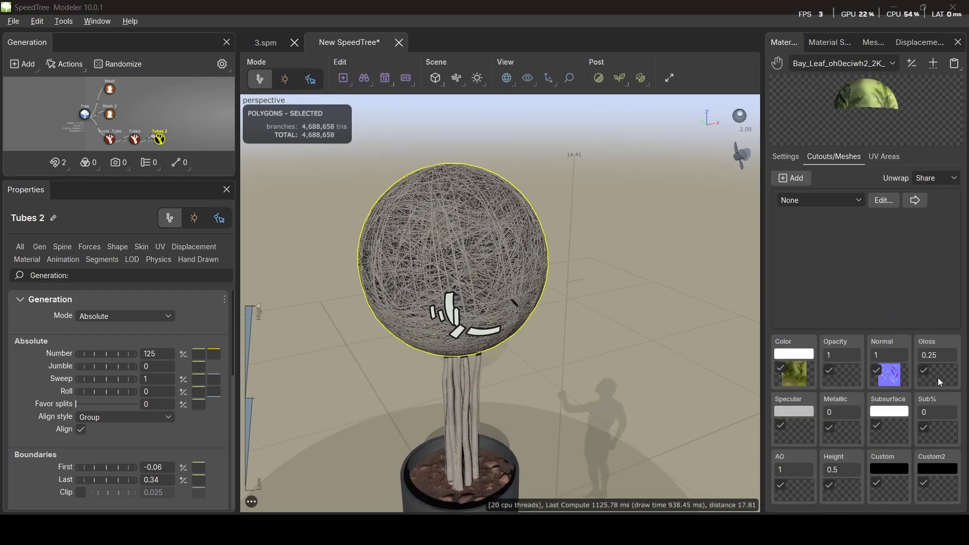
pyautogui.click(937, 377)
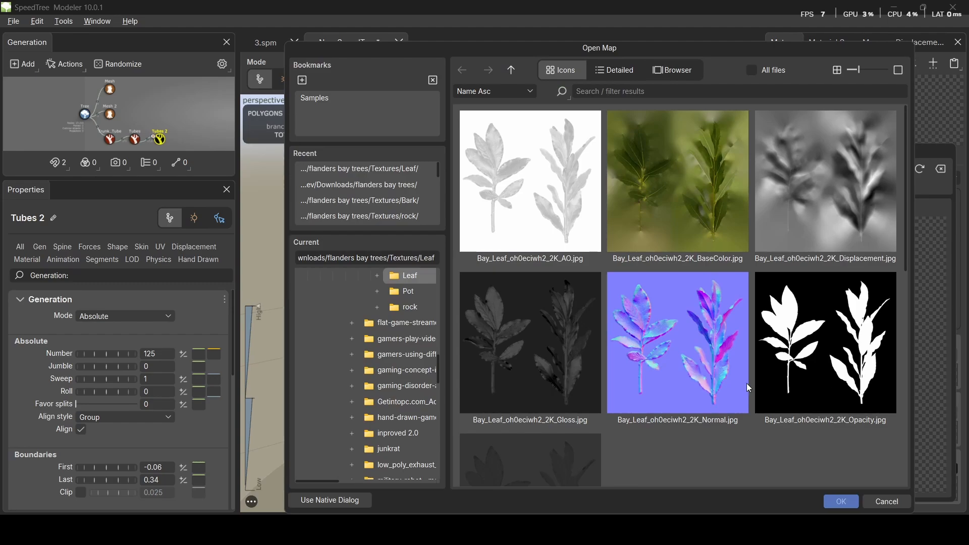
pyautogui.scroll(-2, 533, 356)
pyautogui.click(567, 289)
pyautogui.doubleClick(565, 283)
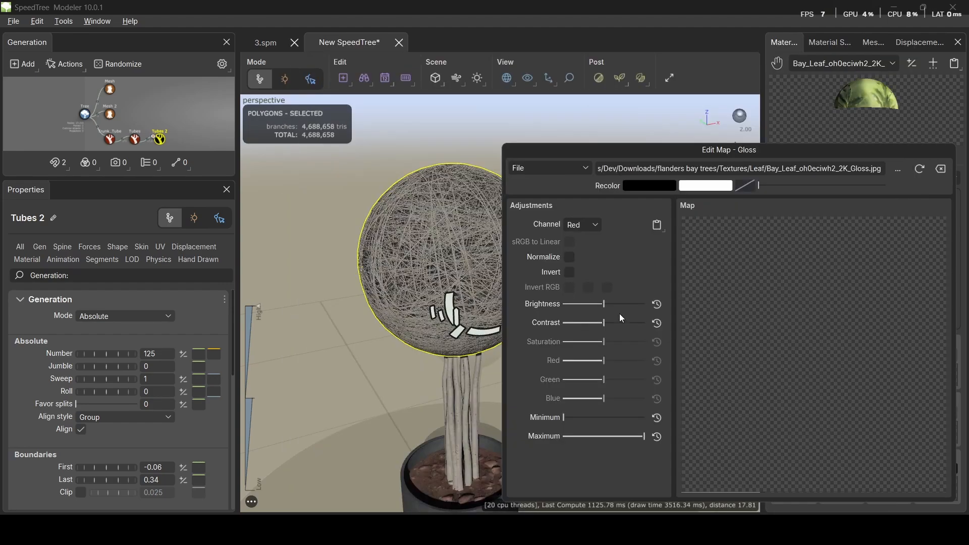
pyautogui.click(673, 122)
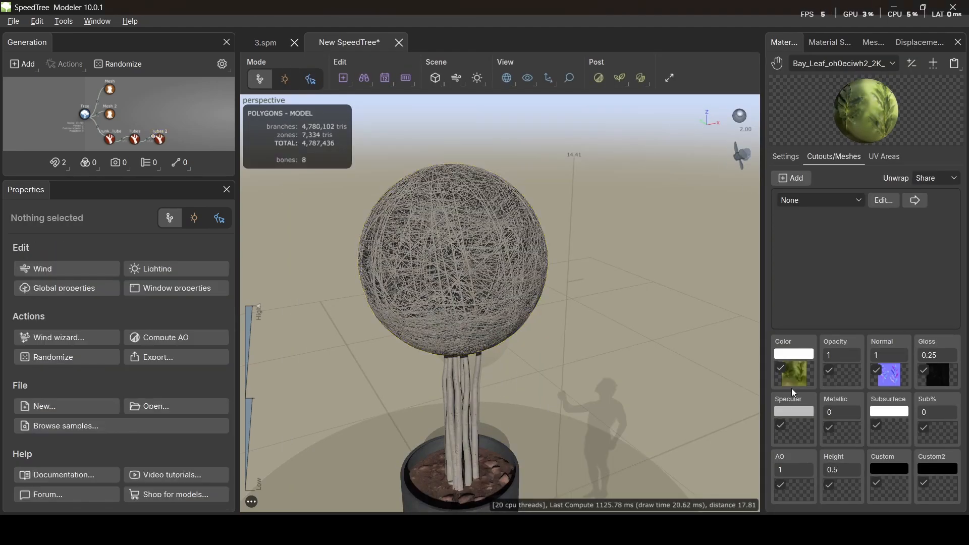
# Step: Assign Bay_Leaf_oh0eciwh2_2K_Specular.jpg as the Specular map of the bay leaf material
pyautogui.click(798, 435)
pyautogui.scroll(-2, 647, 410)
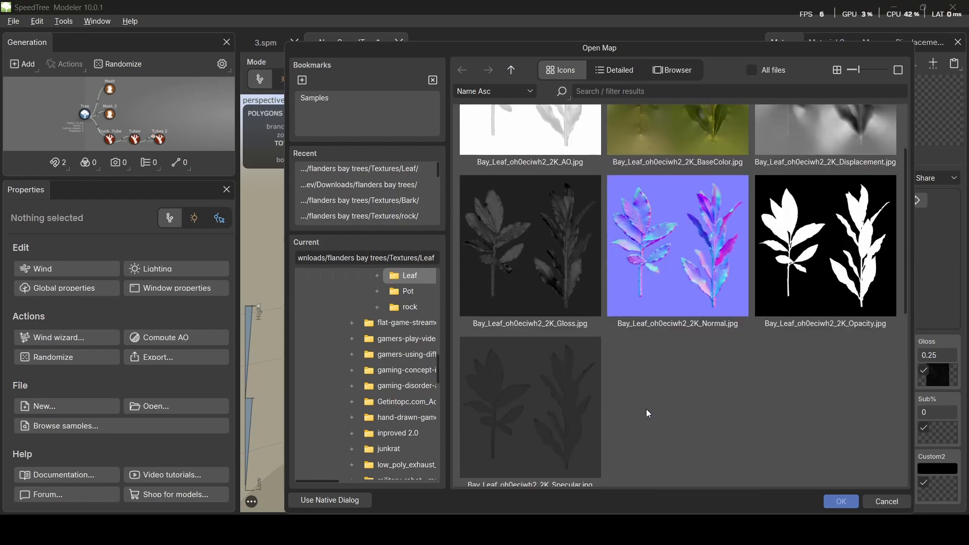
pyautogui.scroll(-2, 646, 409)
pyautogui.doubleClick(558, 323)
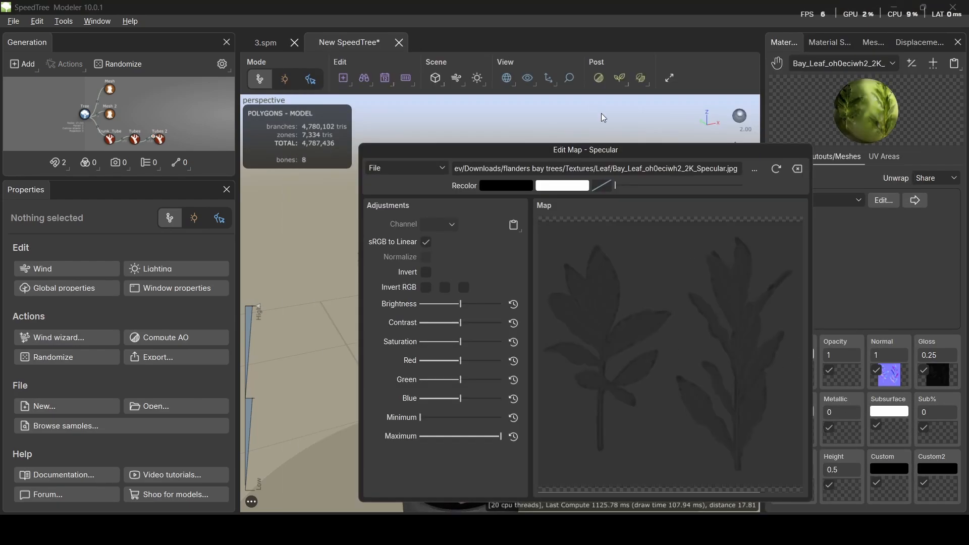
pyautogui.click(863, 232)
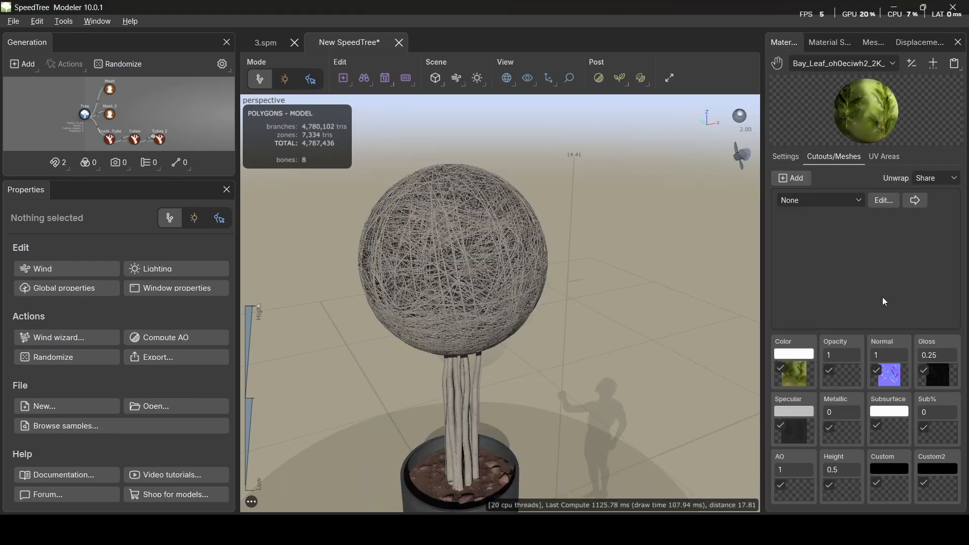
# Step: Load Bay_Leaf_oh0eciwh2_2K_AO.jpg into the bay leaf material's AO map and Bay_Leaf_oh0eciwh2_2K_Opacity.jpg into its Opacity map
pyautogui.click(790, 494)
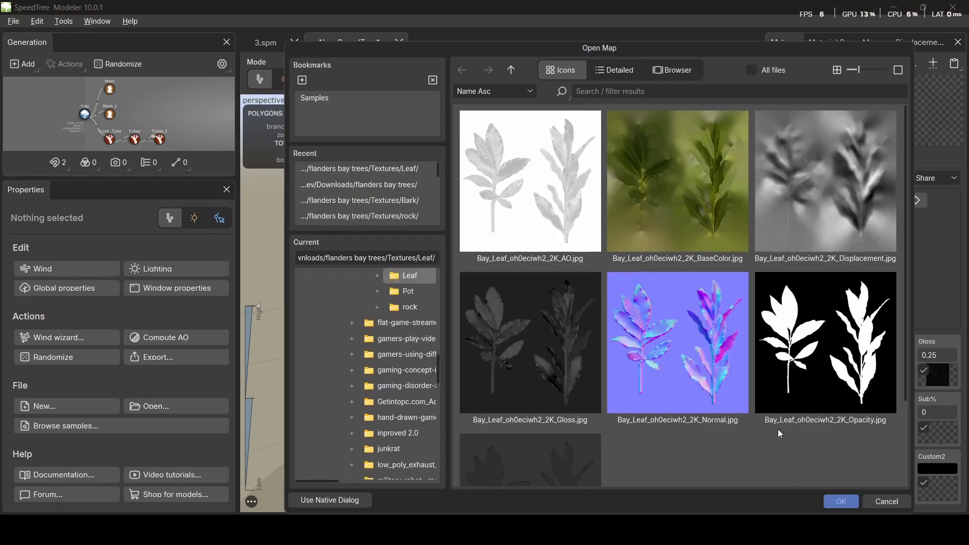
pyautogui.doubleClick(532, 178)
pyautogui.click(886, 322)
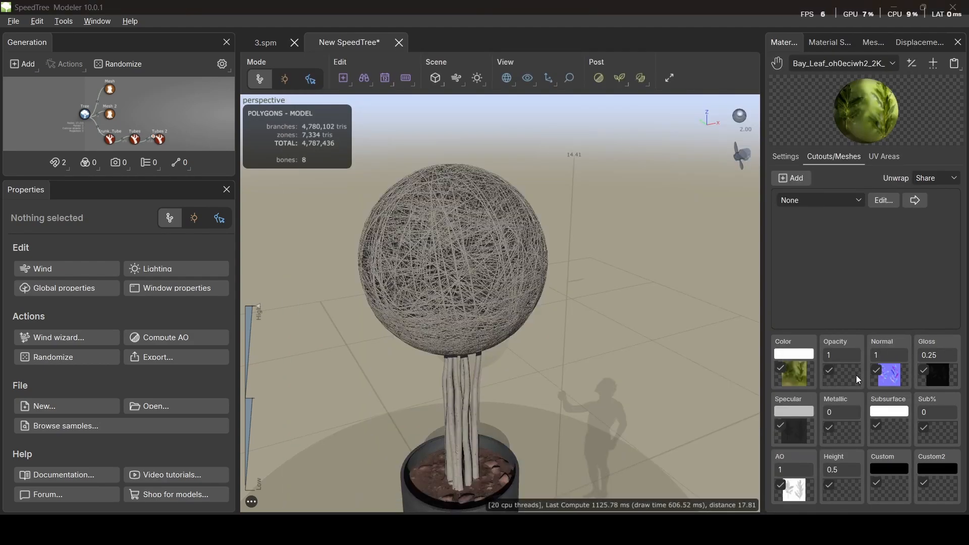
pyautogui.click(856, 374)
pyautogui.doubleClick(828, 340)
pyautogui.click(952, 307)
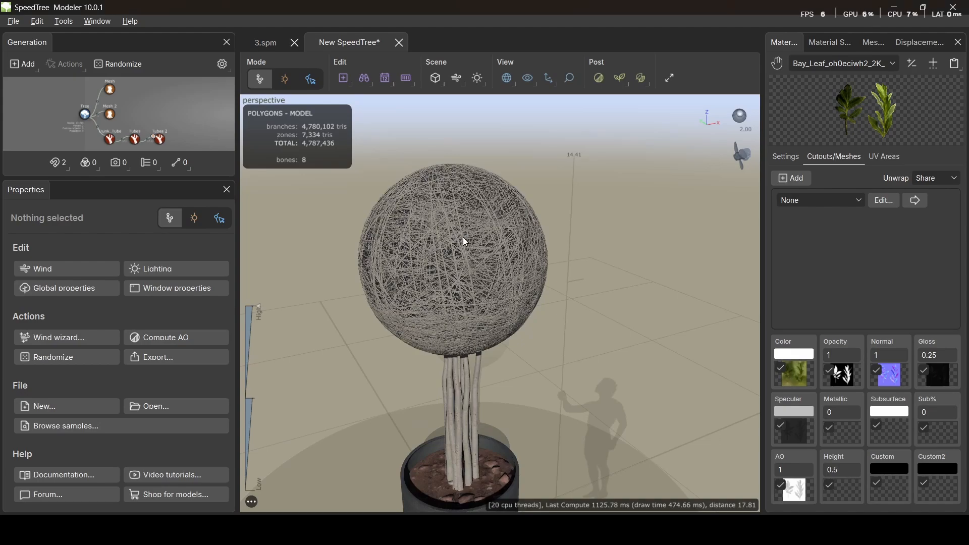
# Step: Add a Leaf generator as a child of the Tubes 2 generator
pyautogui.click(496, 247)
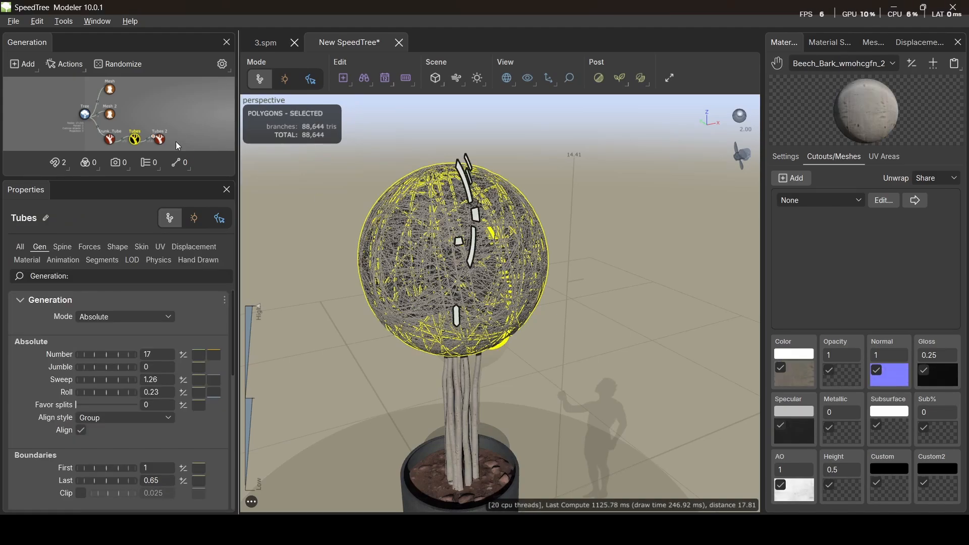
pyautogui.click(160, 143)
pyautogui.scroll(5, 140, 130)
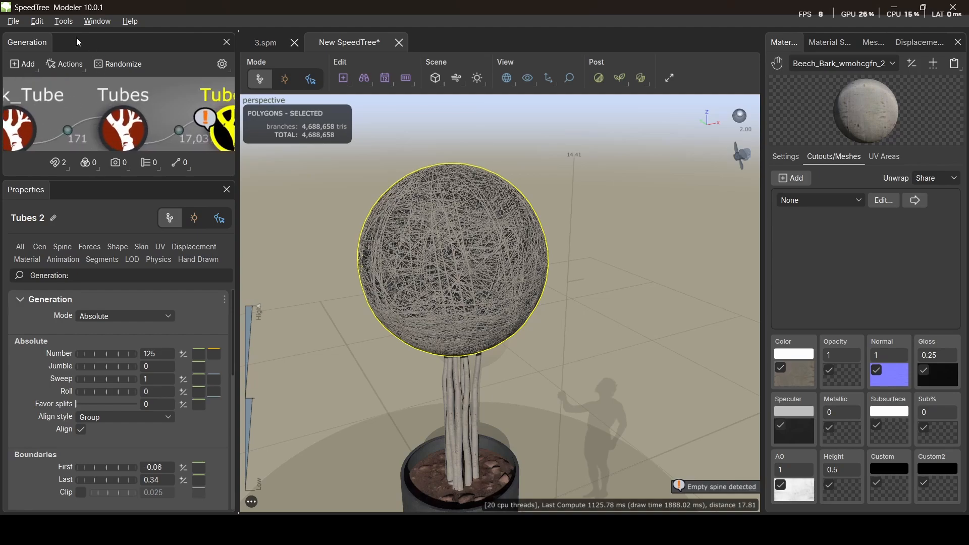
pyautogui.scroll(-3, 147, 90)
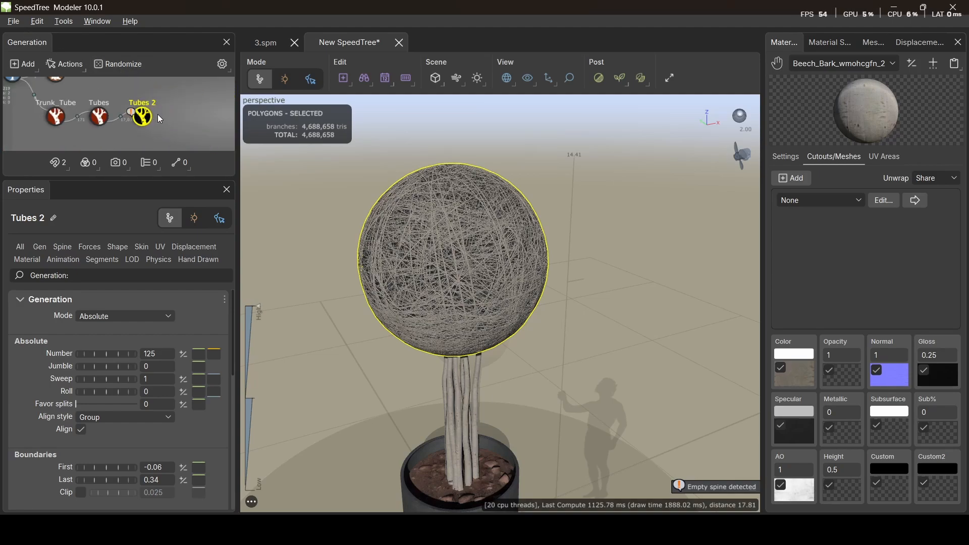
pyautogui.rightClick(148, 120)
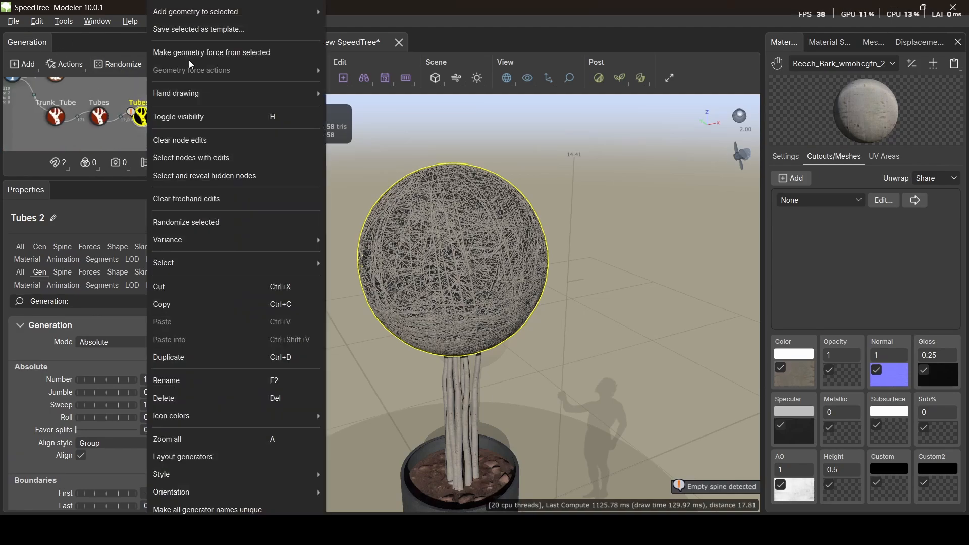
pyautogui.moveTo(216, 12)
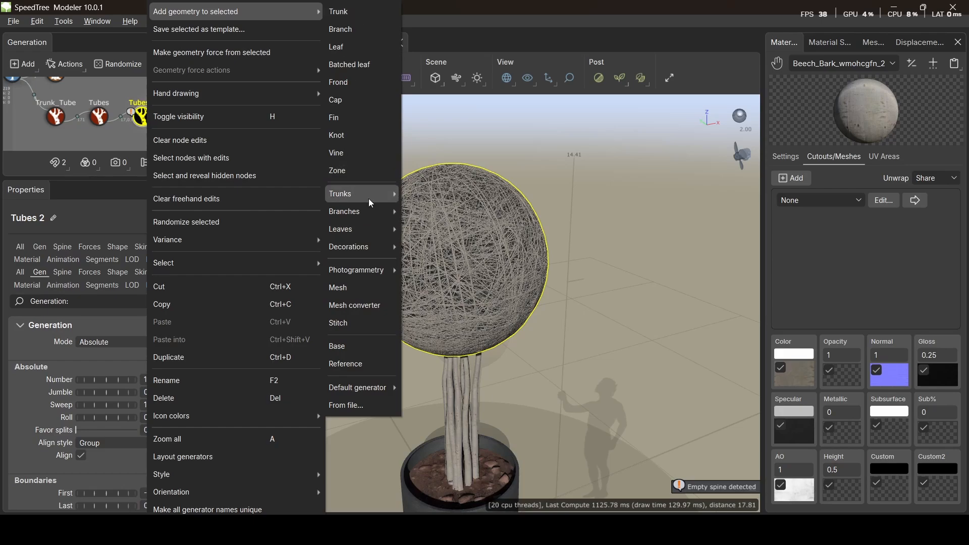
pyautogui.click(355, 49)
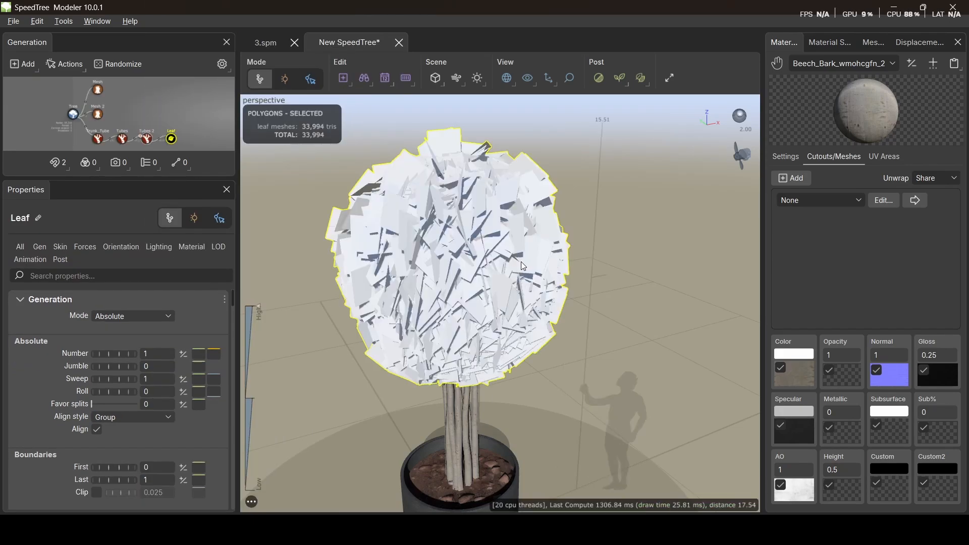
# Step: Make the Bay_Leaf_oh0eciwh2_2K_BaseColor material two-sided
pyautogui.moveTo(525, 288)
pyautogui.mouseDown()
pyautogui.moveTo(415, 283)
pyautogui.moveTo(374, 258)
pyautogui.moveTo(536, 260)
pyautogui.moveTo(534, 299)
pyautogui.mouseUp()
pyautogui.scroll(3, 473, 220)
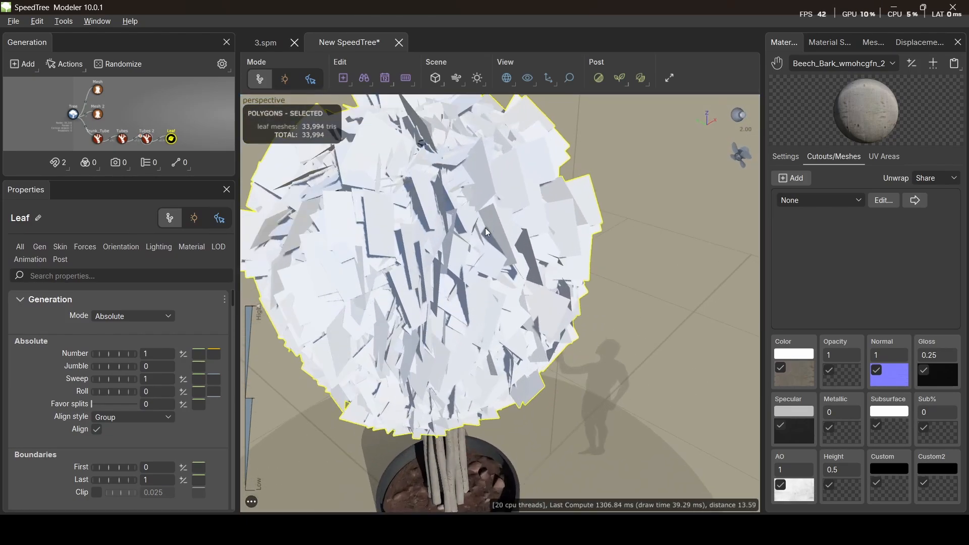
pyautogui.moveTo(486, 229); pyautogui.dragTo(499, 298)
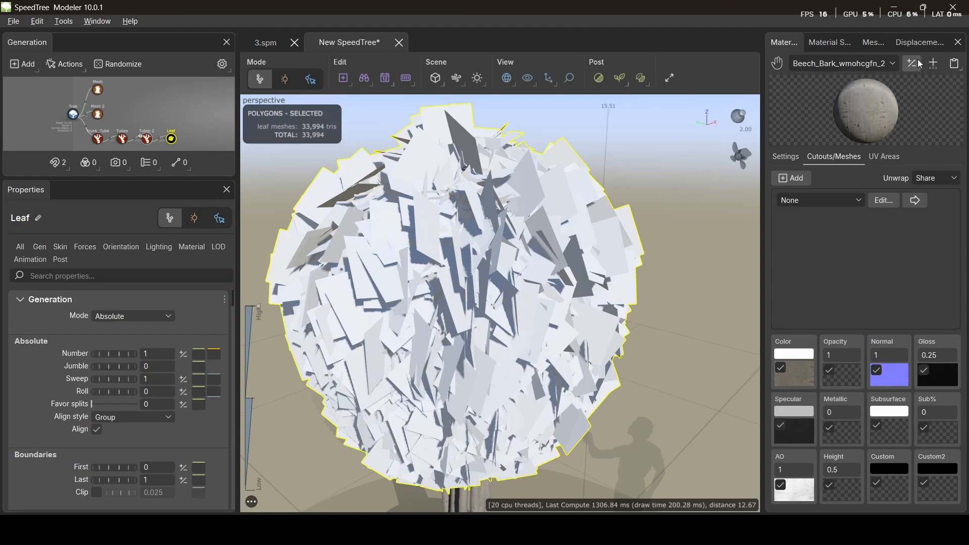
pyautogui.click(882, 68)
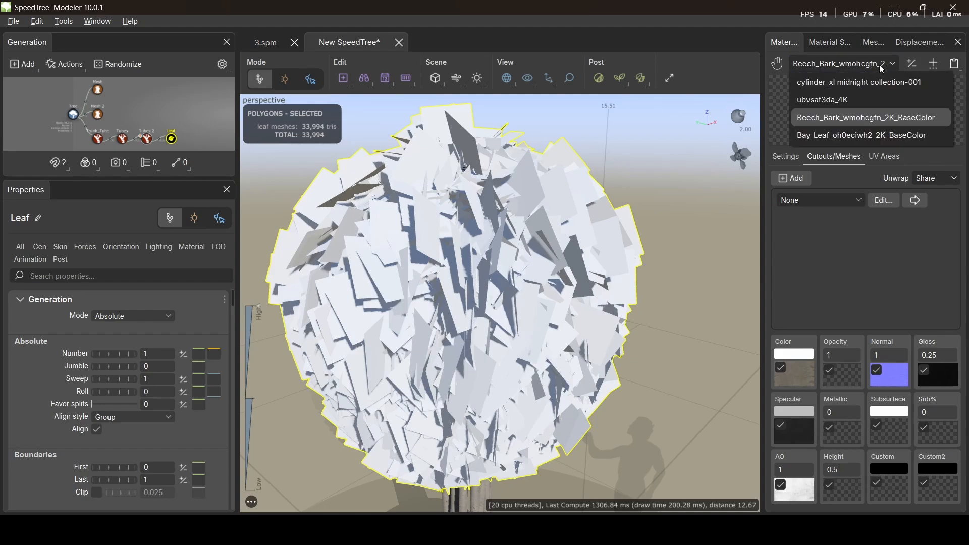
pyautogui.click(861, 135)
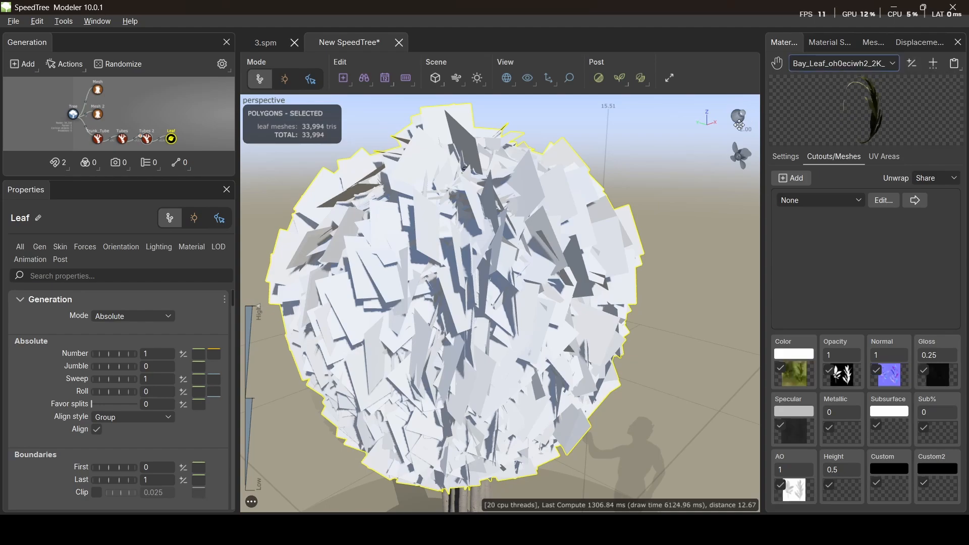
pyautogui.click(781, 155)
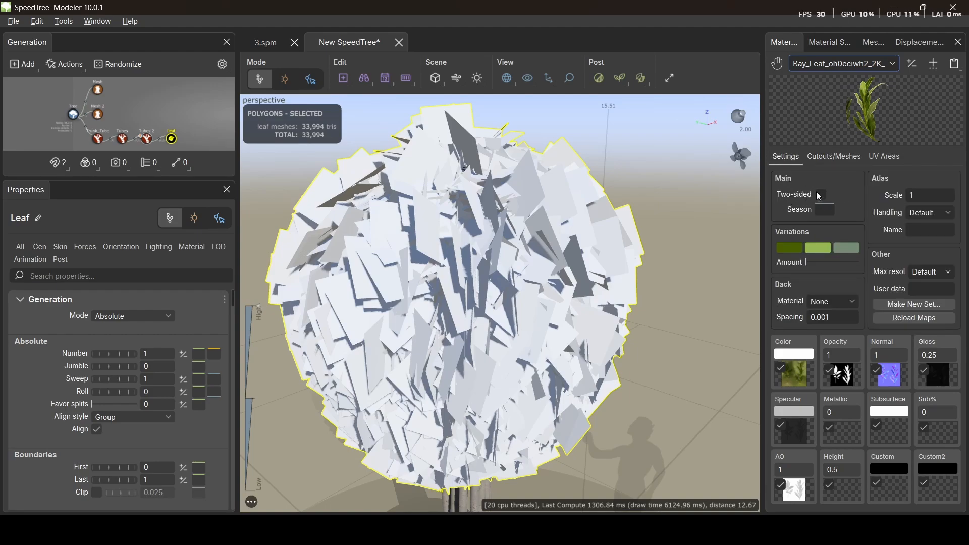
pyautogui.click(820, 195)
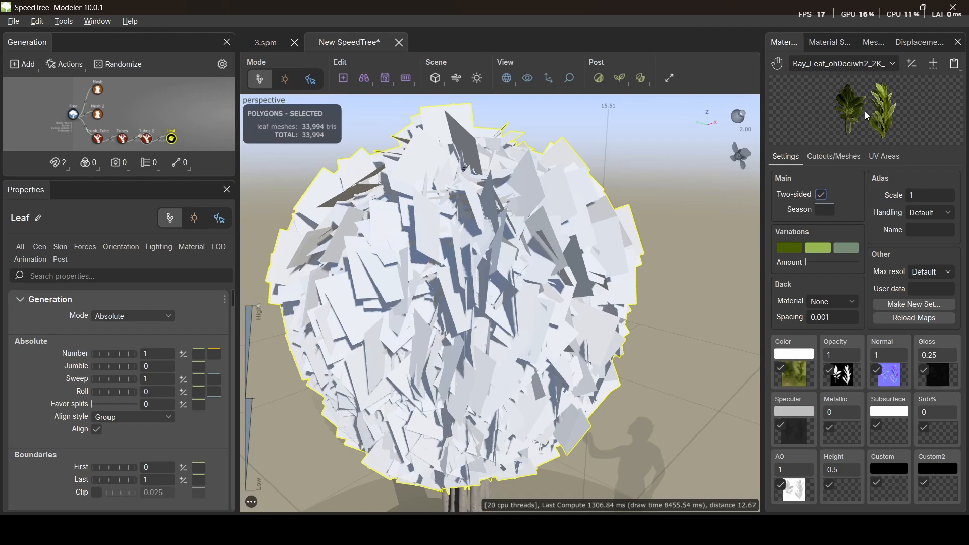
# Step: Rename the bay leaf material as leafs and open its cutout mesh for editing
pyautogui.click(833, 156)
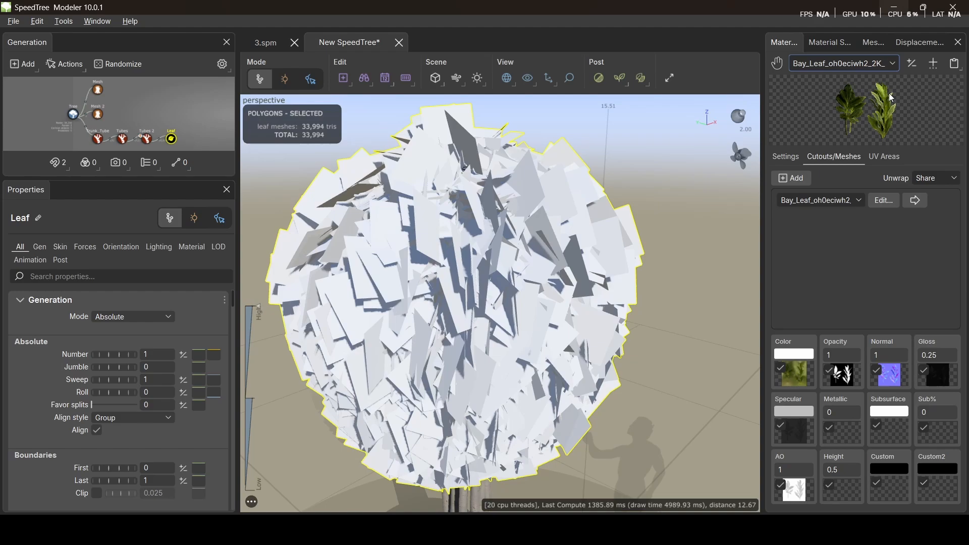
pyautogui.scroll(-1, 865, 59)
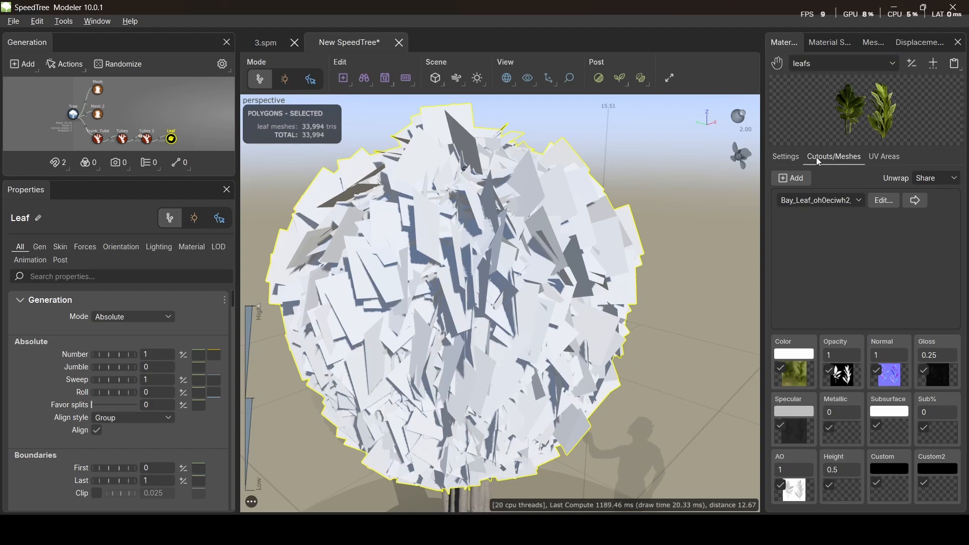
pyautogui.click(891, 202)
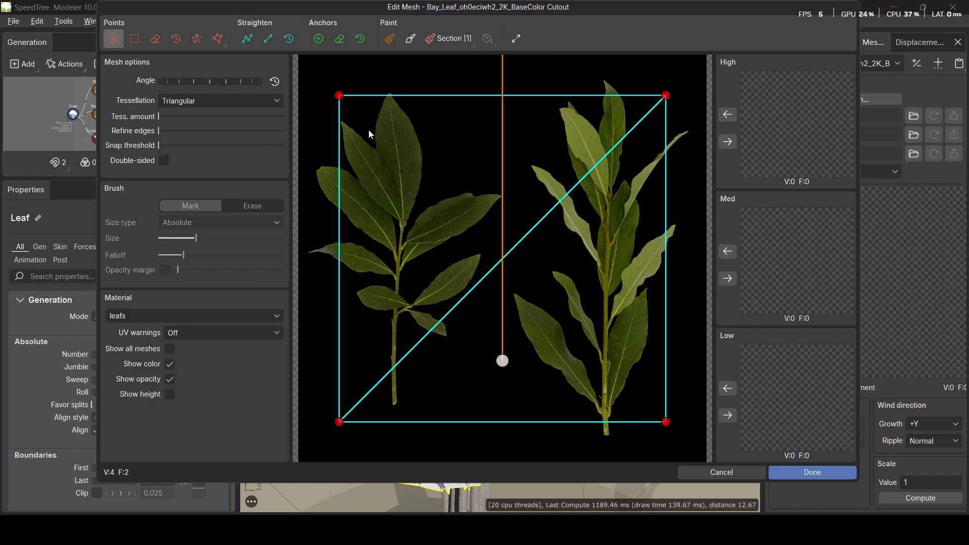
# Step: Move the cutout mesh's four corner points so they frame the bay sprig in the right half of the texture
pyautogui.moveTo(339, 96); pyautogui.dragTo(561, 67)
pyautogui.moveTo(665, 95); pyautogui.dragTo(697, 74)
pyautogui.moveTo(667, 429); pyautogui.dragTo(689, 445)
pyautogui.moveTo(338, 427); pyautogui.dragTo(562, 447)
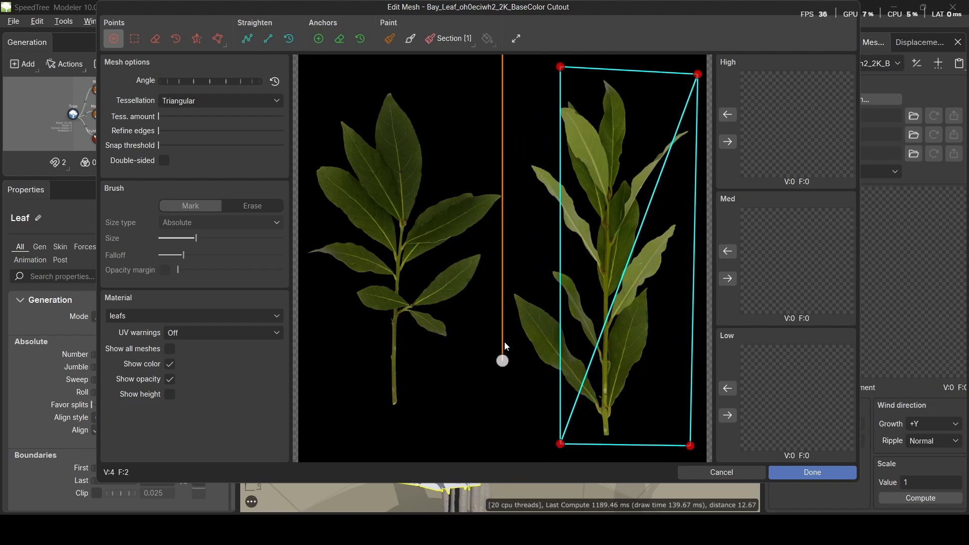
# Step: Add two outline points around the sprig's left-hand leaves and lower the upper-left corner slightly
pyautogui.moveTo(559, 346); pyautogui.dragTo(501, 303)
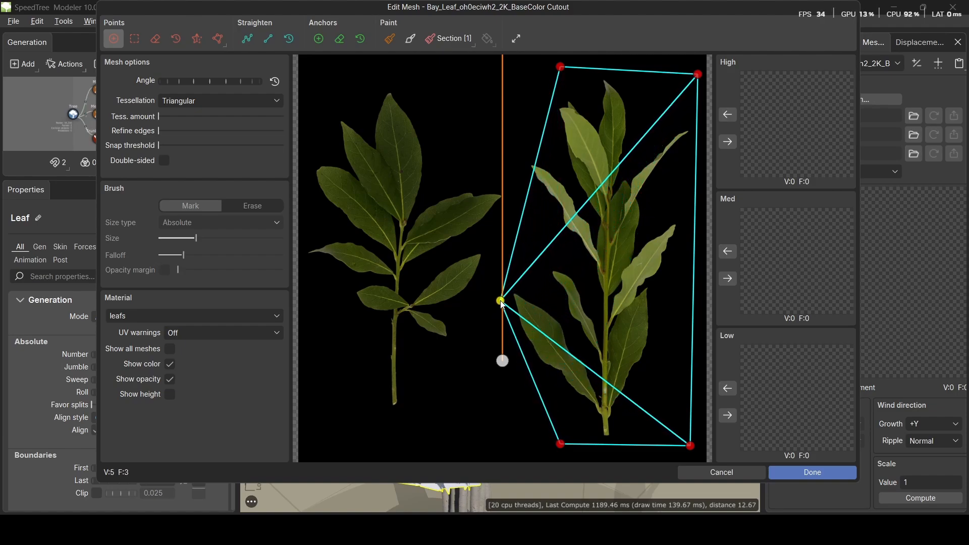
pyautogui.moveTo(532, 182); pyautogui.dragTo(517, 166)
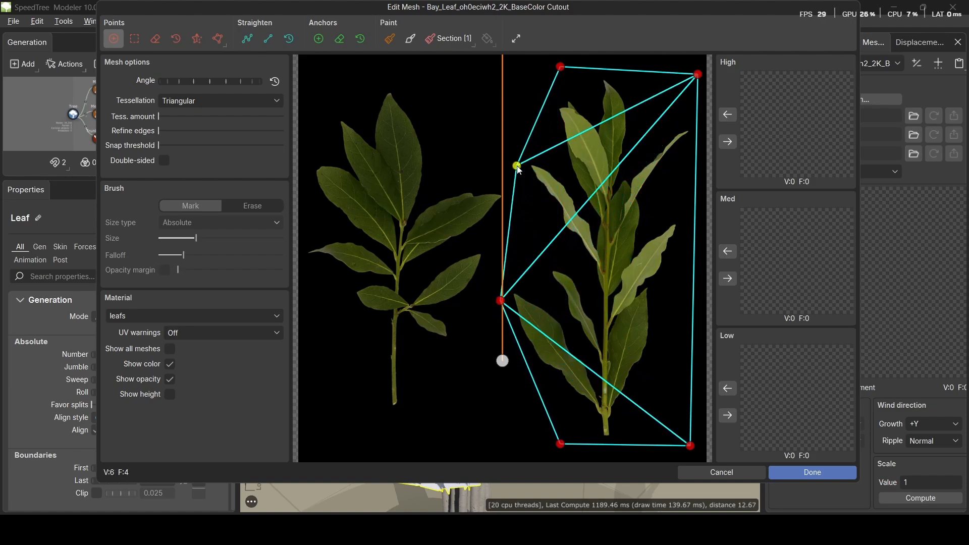
pyautogui.moveTo(559, 63); pyautogui.dragTo(558, 73)
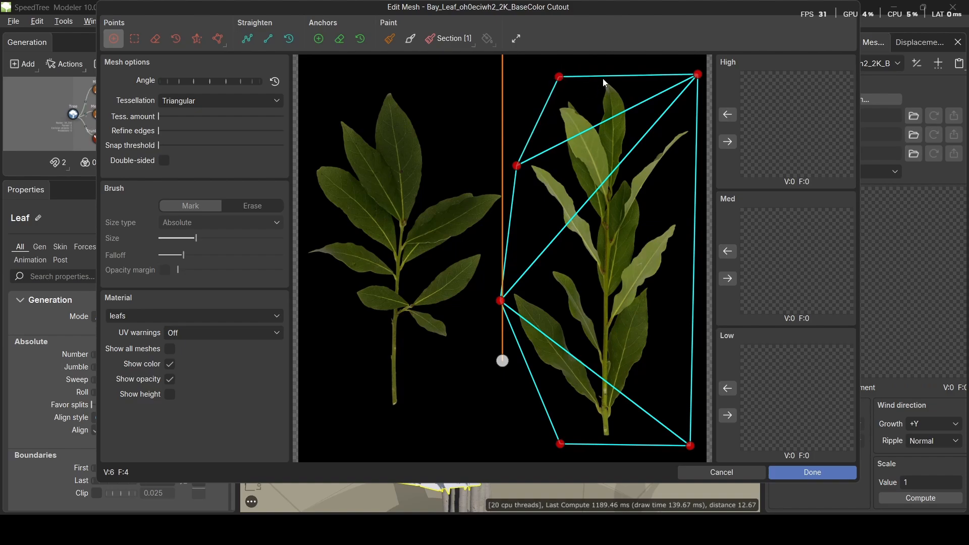
# Step: Fit the outline to the sprig's right side by adding four edge points and pulling the upper-right and lower-right corners inward
pyautogui.moveTo(699, 76); pyautogui.dragTo(646, 69)
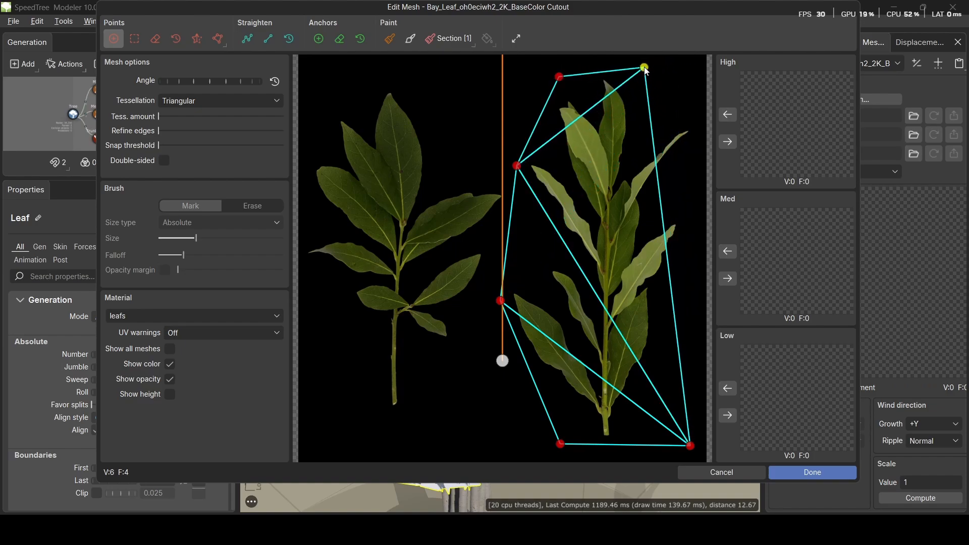
pyautogui.moveTo(662, 165); pyautogui.dragTo(698, 122)
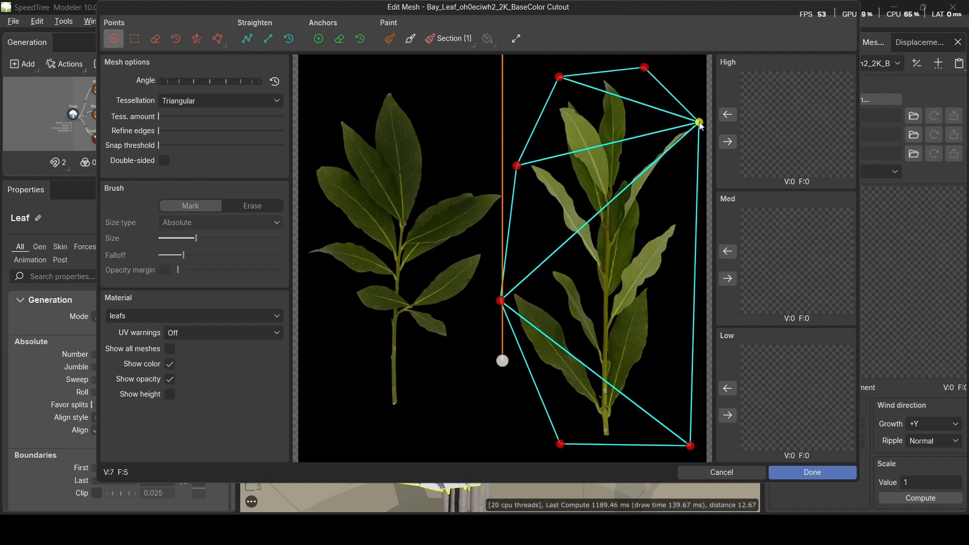
pyautogui.moveTo(693, 200); pyautogui.dragTo(671, 196)
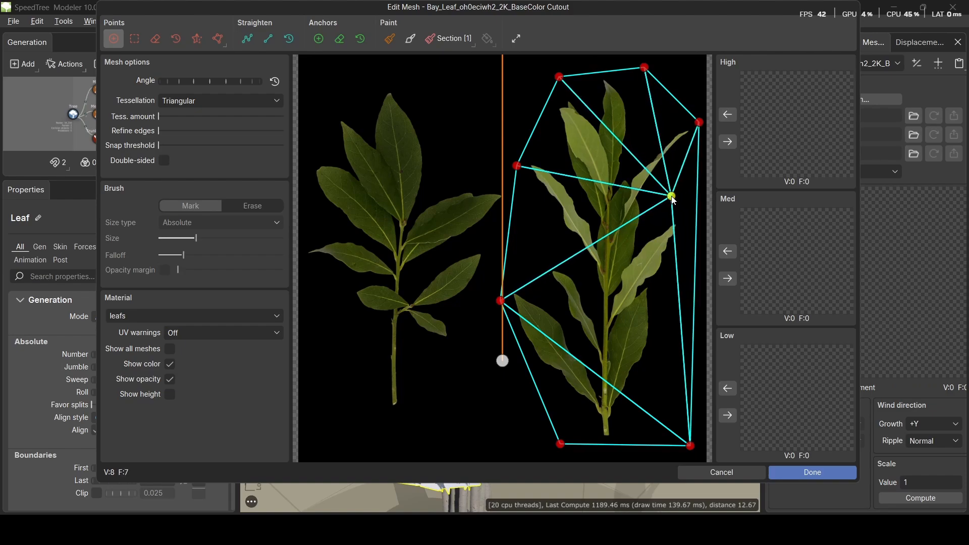
pyautogui.moveTo(695, 262); pyautogui.dragTo(690, 236)
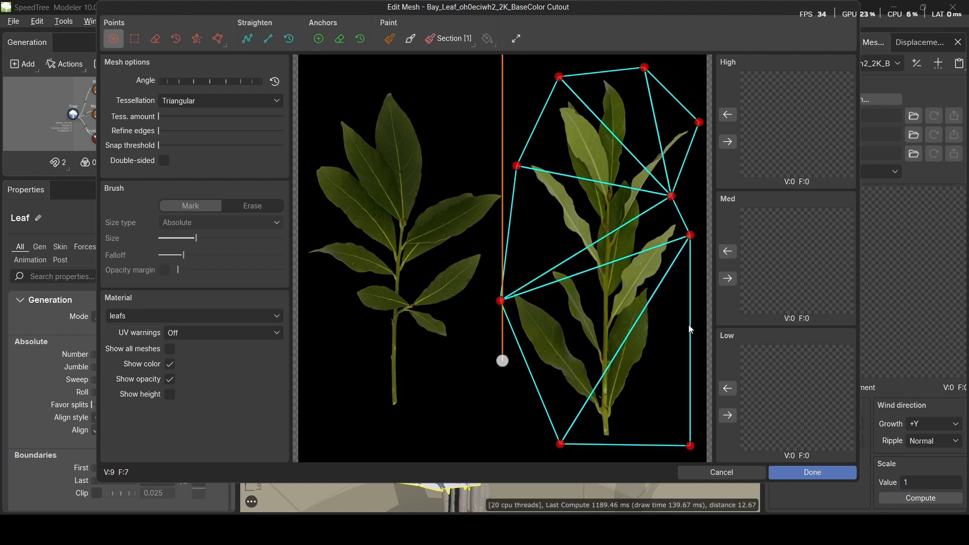
pyautogui.moveTo(692, 354); pyautogui.dragTo(659, 371)
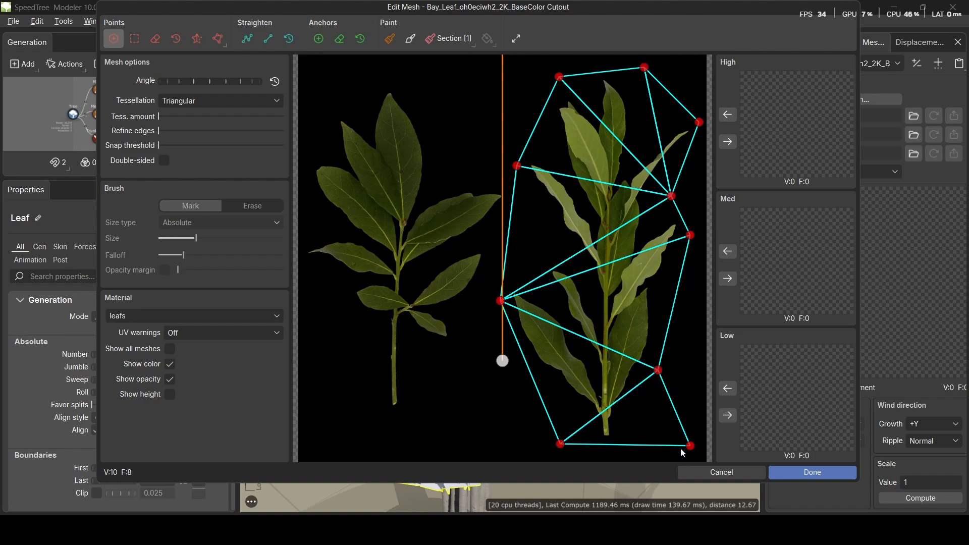
pyautogui.moveTo(690, 446); pyautogui.dragTo(626, 446)
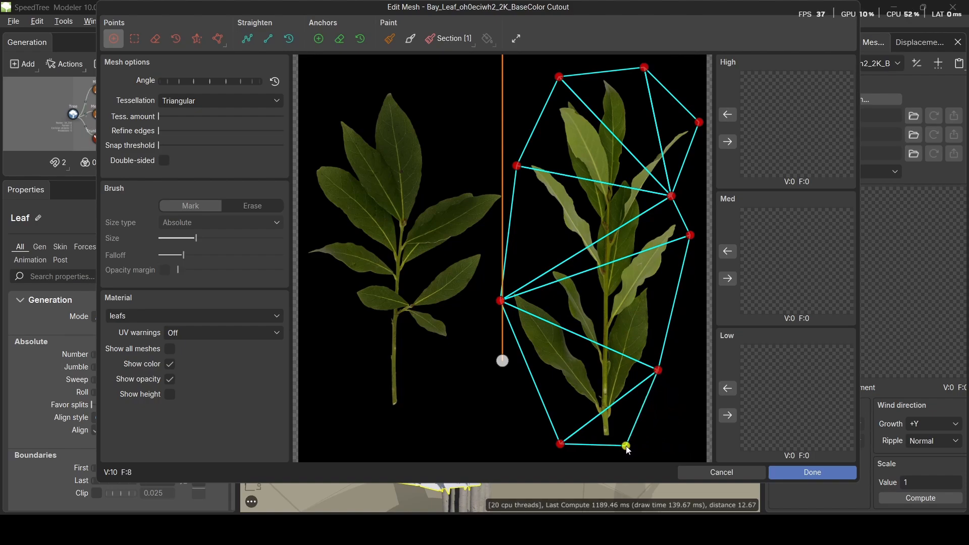
# Step: Store the edited cutout as the Low resolution mesh, finish the mesh edit and return to the leafs material
pyautogui.click(726, 416)
pyautogui.click(785, 472)
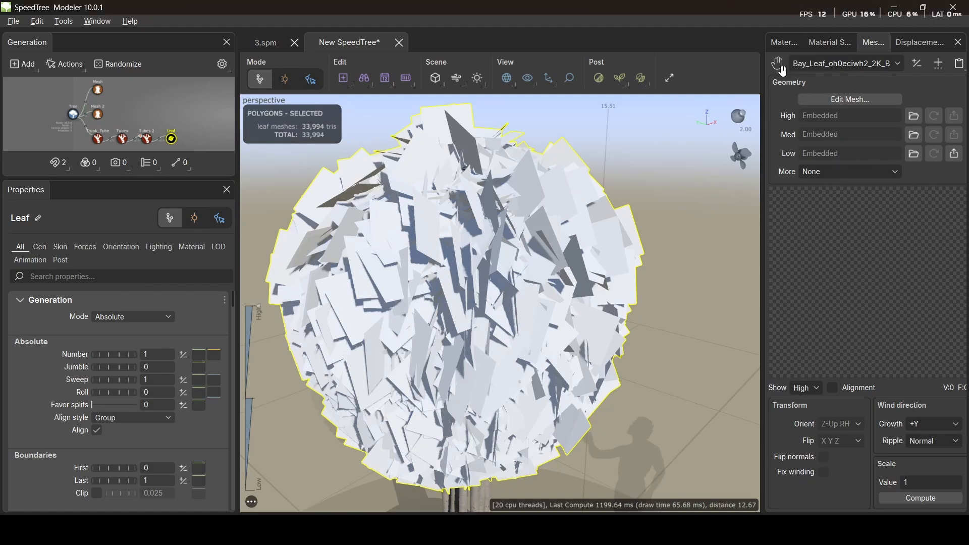
pyautogui.click(783, 43)
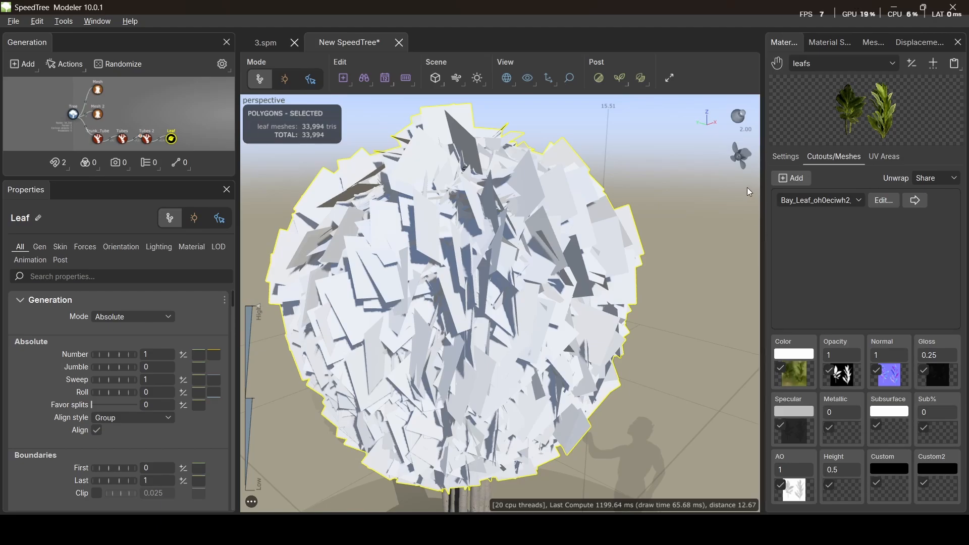
# Step: Assign the leafs material to the Leaf generator's leaf type
pyautogui.moveTo(471, 205)
pyautogui.mouseDown()
pyautogui.moveTo(371, 237)
pyautogui.moveTo(513, 211)
pyautogui.moveTo(468, 216)
pyautogui.moveTo(580, 172)
pyautogui.moveTo(575, 200)
pyautogui.mouseUp()
pyautogui.scroll(3, 575, 200)
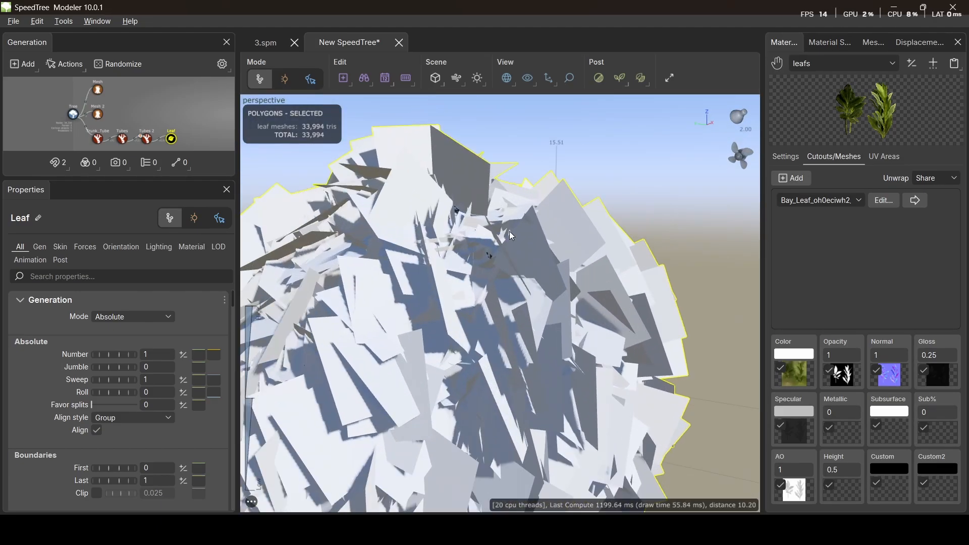
pyautogui.moveTo(509, 231); pyautogui.dragTo(534, 233)
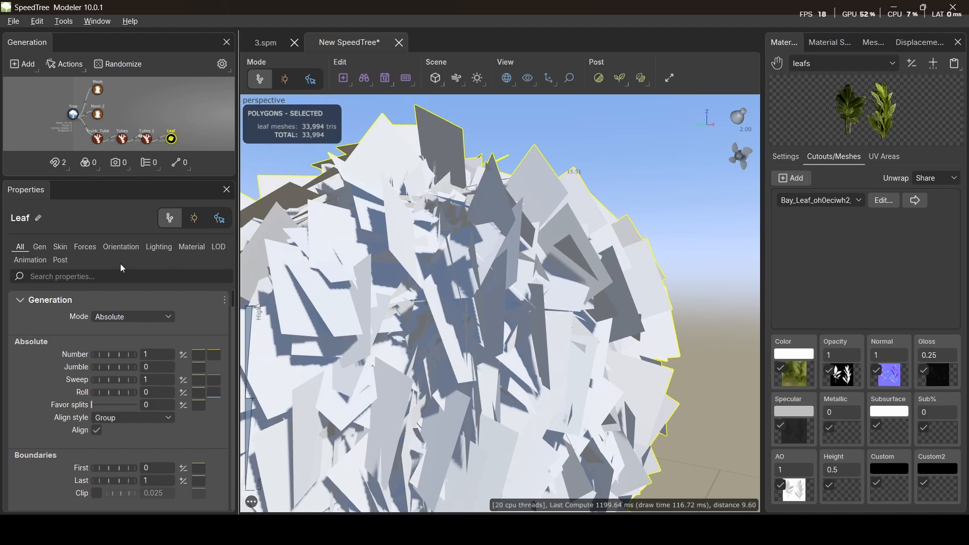
pyautogui.click(191, 246)
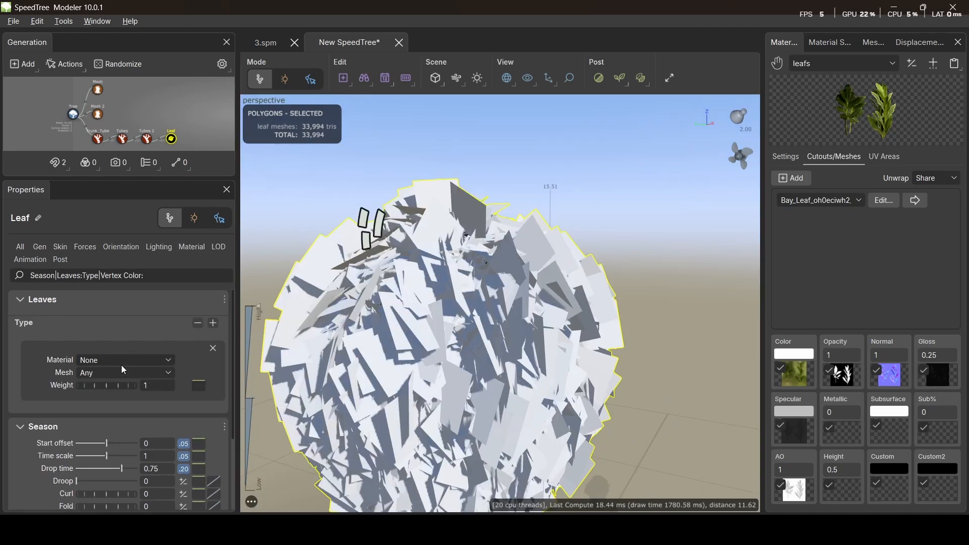
pyautogui.click(120, 361)
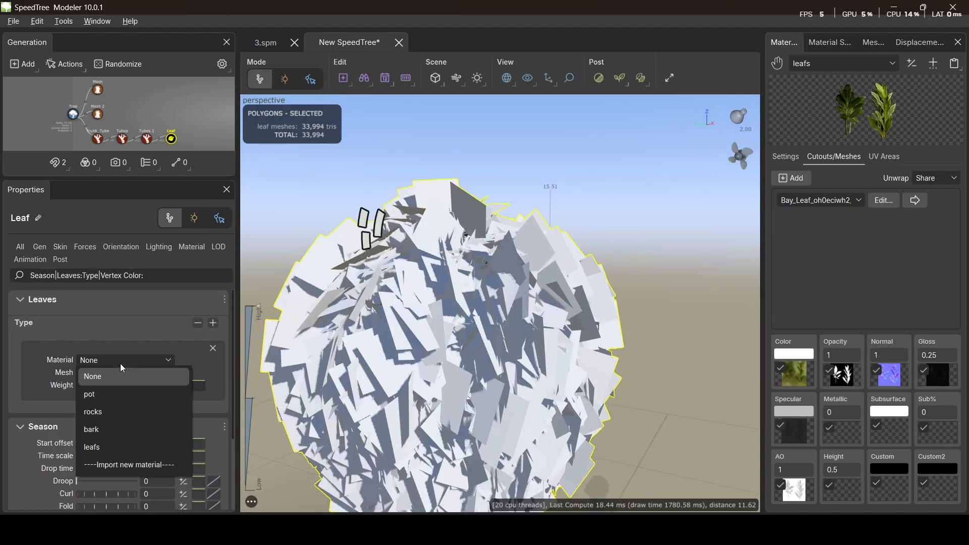
pyautogui.click(92, 449)
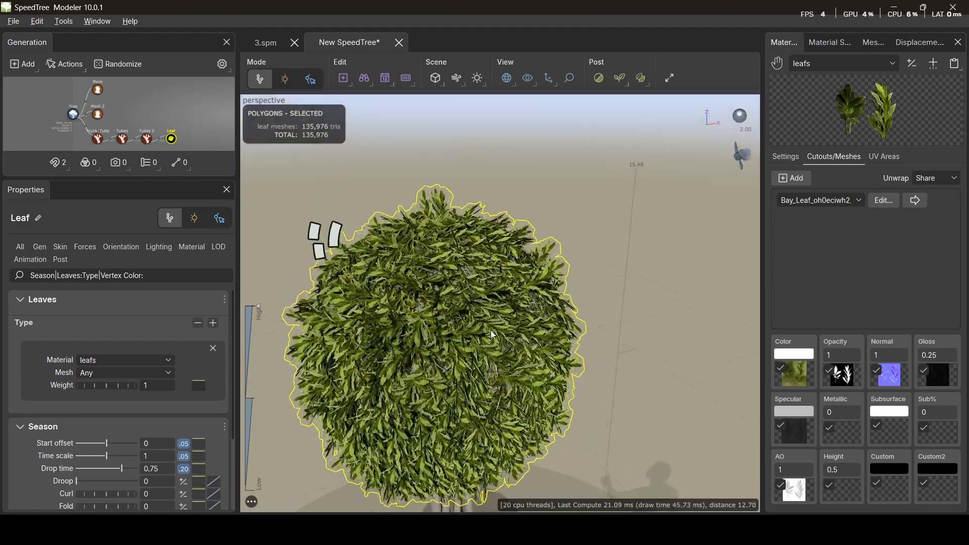
pyautogui.moveTo(491, 334); pyautogui.dragTo(521, 331)
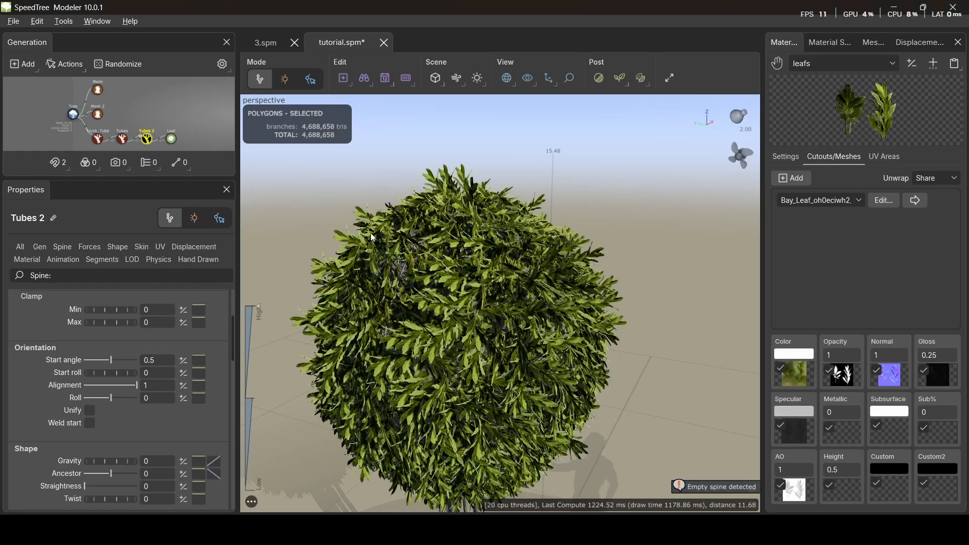
# Step: Set the spine Start angle of the Tubes 2 generator to 0.35
pyautogui.moveTo(372, 237); pyautogui.dragTo(409, 264)
pyautogui.moveTo(513, 262); pyautogui.dragTo(494, 264)
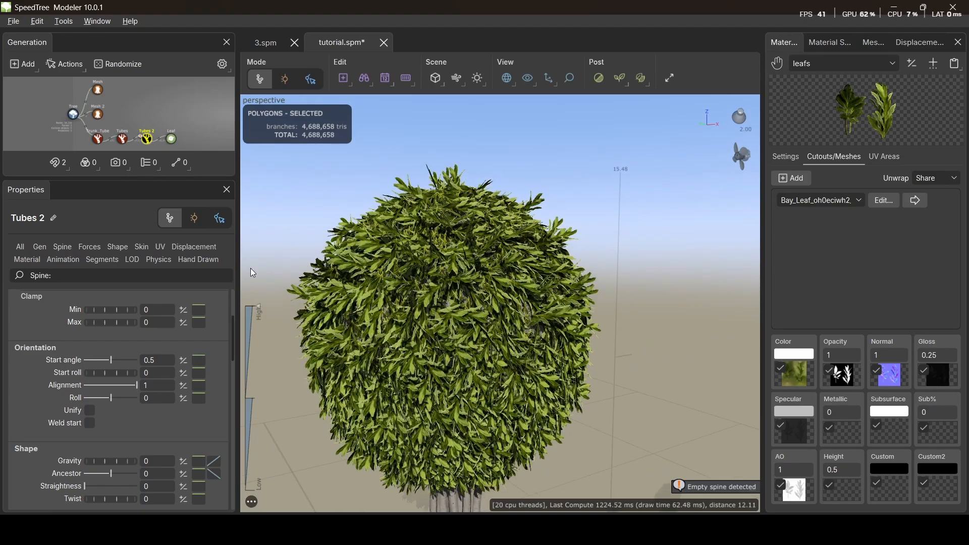
pyautogui.scroll(4, 138, 136)
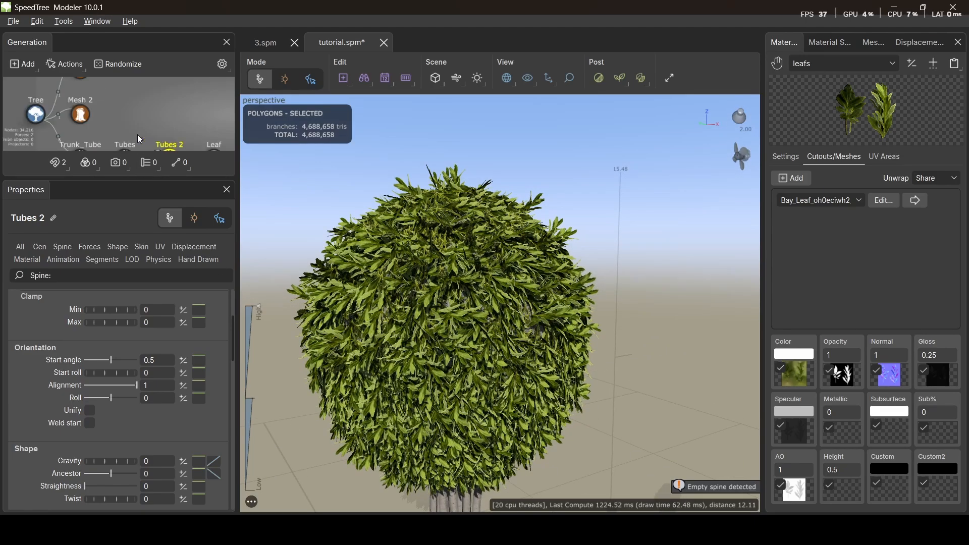
pyautogui.click(57, 247)
pyautogui.scroll(-2, 111, 439)
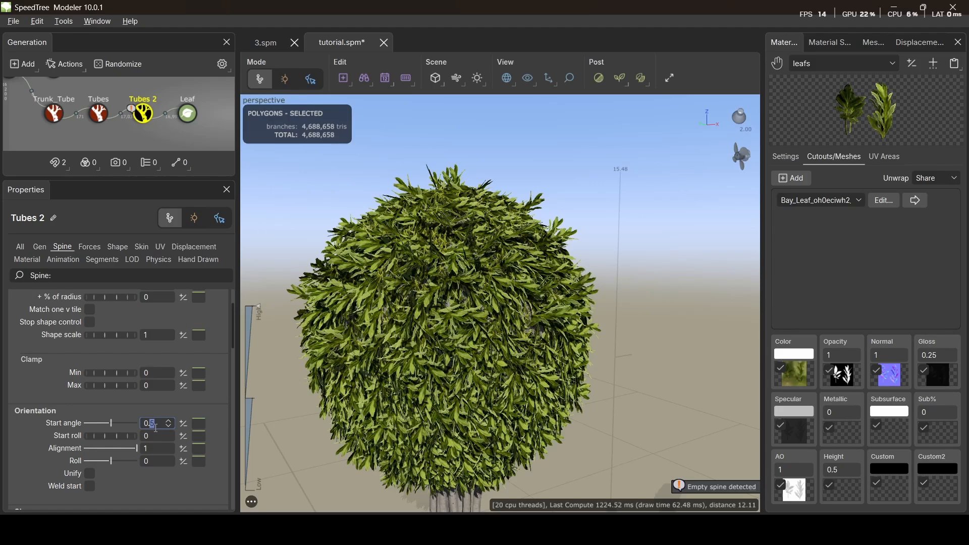
pyautogui.press('Return')
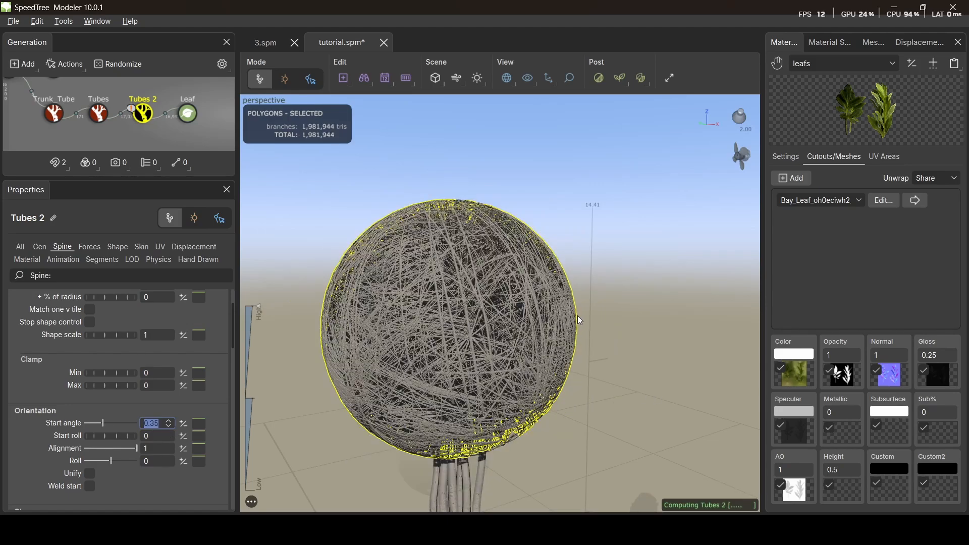
pyautogui.moveTo(562, 335); pyautogui.dragTo(447, 358)
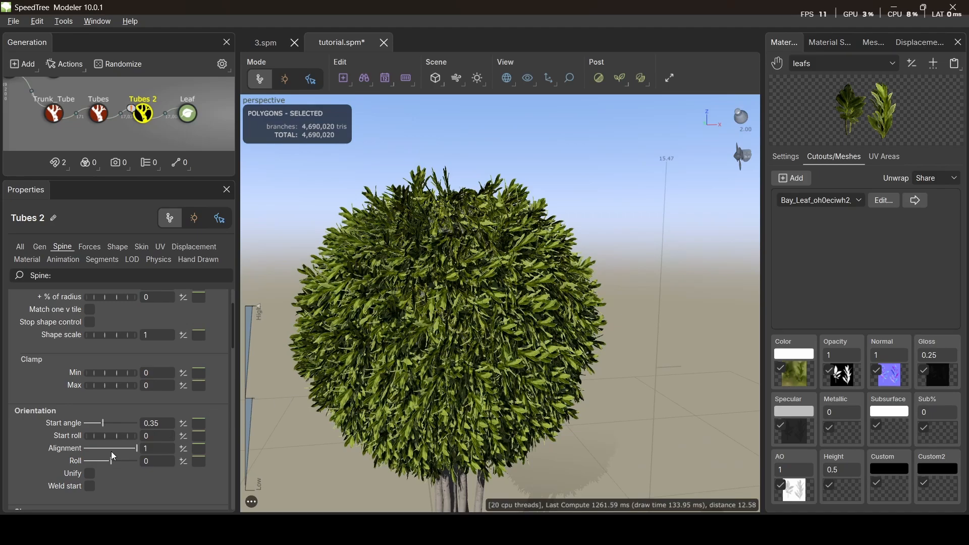
# Step: Set the spine Gravity of the Tubes 2 generator to -0.2 and check the whole potted tree
pyautogui.scroll(-2, 121, 437)
pyautogui.scroll(-2, 126, 438)
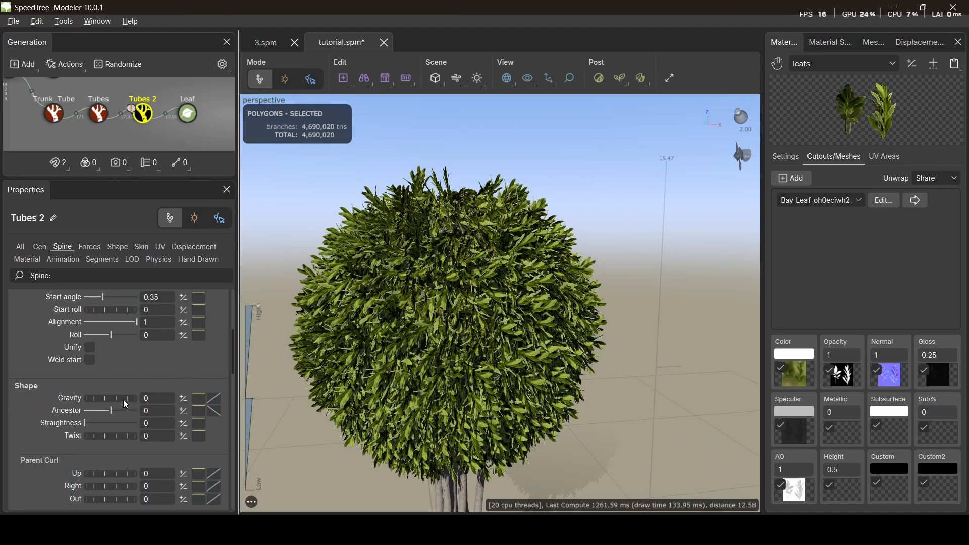
pyautogui.moveTo(123, 398); pyautogui.dragTo(113, 396)
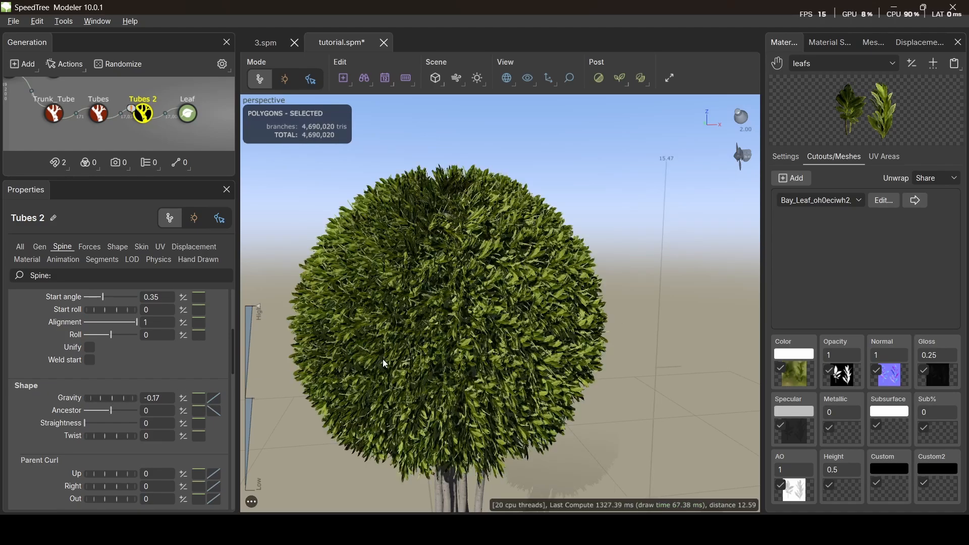
pyautogui.moveTo(383, 360); pyautogui.dragTo(352, 367)
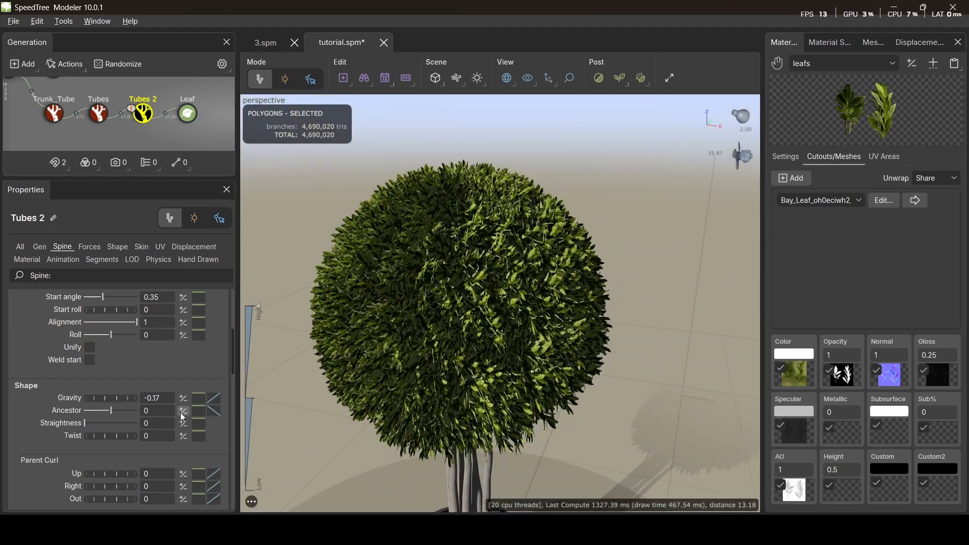
pyautogui.click(155, 399)
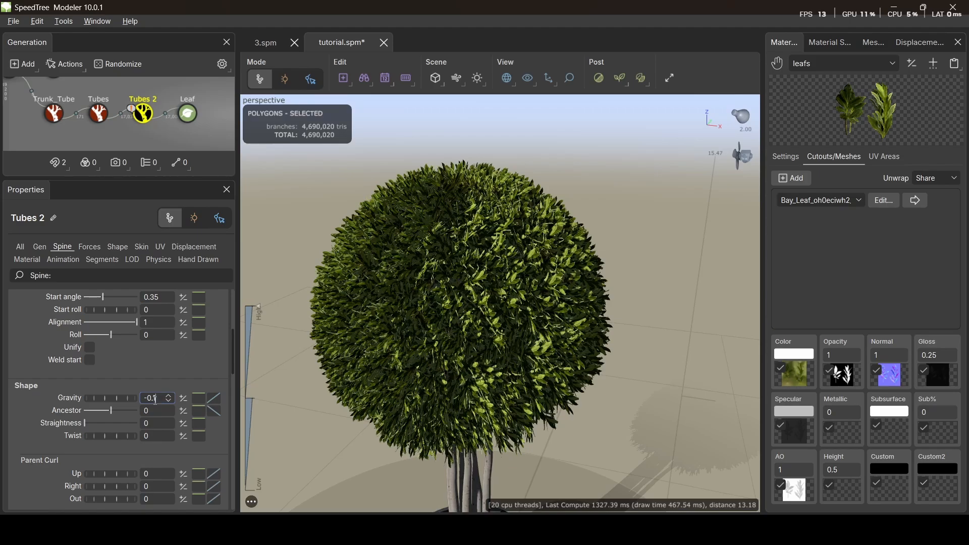
pyautogui.press('BackSpace')
pyautogui.write('2')
pyautogui.press('Return')
pyautogui.moveTo(595, 392)
pyautogui.mouseDown()
pyautogui.moveTo(589, 425)
pyautogui.moveTo(523, 357)
pyautogui.moveTo(508, 389)
pyautogui.moveTo(531, 402)
pyautogui.moveTo(508, 385)
pyautogui.moveTo(631, 393)
pyautogui.moveTo(656, 382)
pyautogui.moveTo(524, 407)
pyautogui.moveTo(511, 396)
pyautogui.moveTo(577, 398)
pyautogui.moveTo(509, 422)
pyautogui.moveTo(504, 459)
pyautogui.moveTo(475, 396)
pyautogui.moveTo(505, 393)
pyautogui.moveTo(465, 400)
pyautogui.moveTo(513, 383)
pyautogui.moveTo(579, 379)
pyautogui.moveTo(493, 381)
pyautogui.moveTo(556, 358)
pyautogui.mouseUp()
pyautogui.scroll(-5, 489, 407)
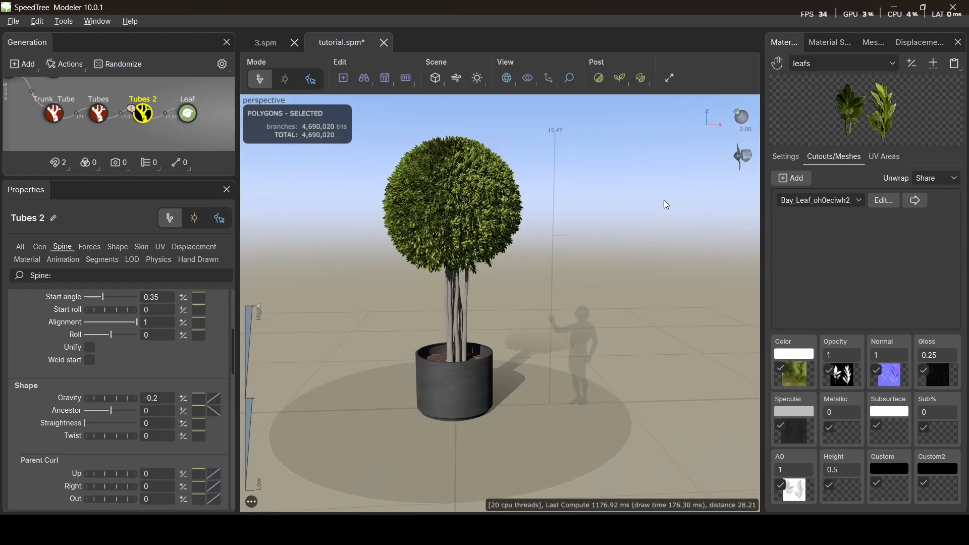
# Step: Rotate the scene light so it shines on the front of the potted tree, and inspect the model
pyautogui.click(742, 123)
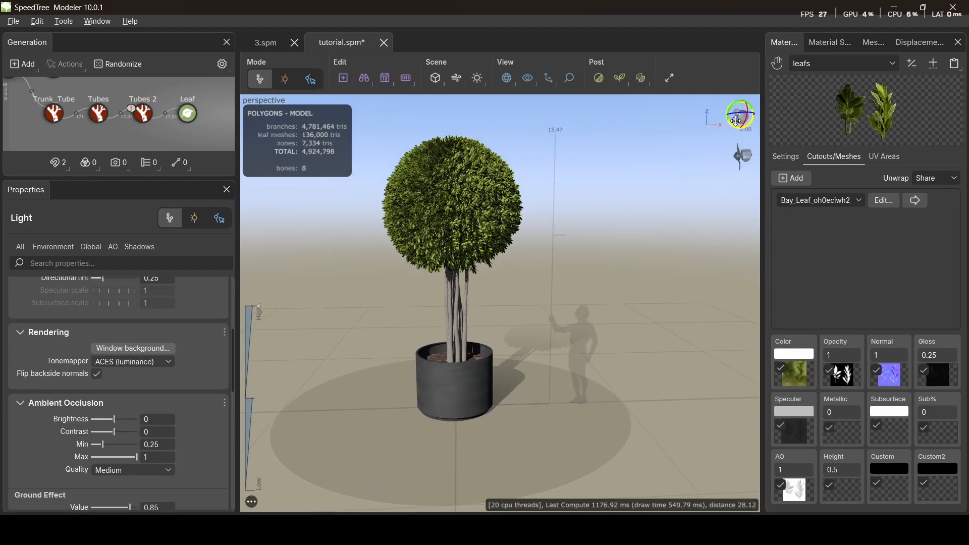
pyautogui.moveTo(740, 120)
pyautogui.mouseDown()
pyautogui.moveTo(708, 69)
pyautogui.moveTo(756, 154)
pyautogui.mouseUp()
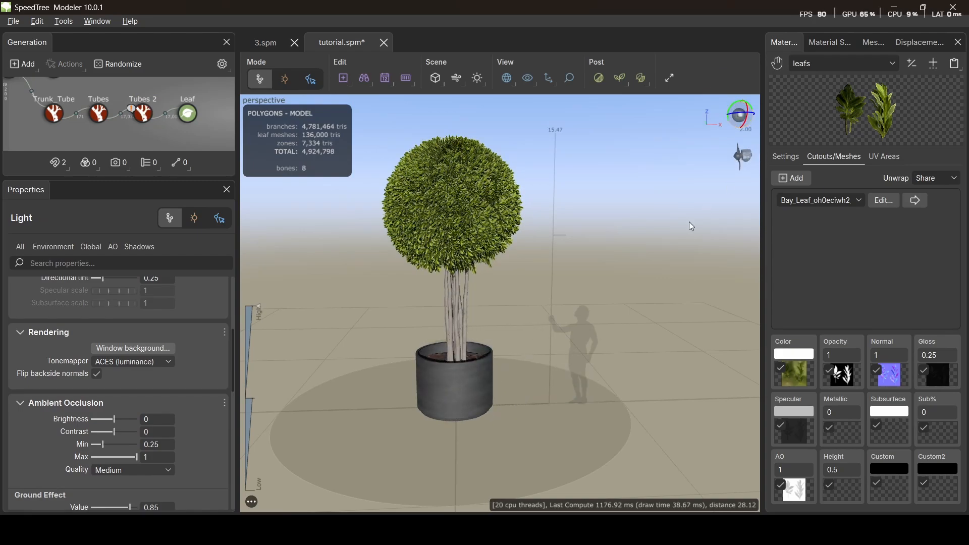
pyautogui.moveTo(512, 307); pyautogui.dragTo(505, 301)
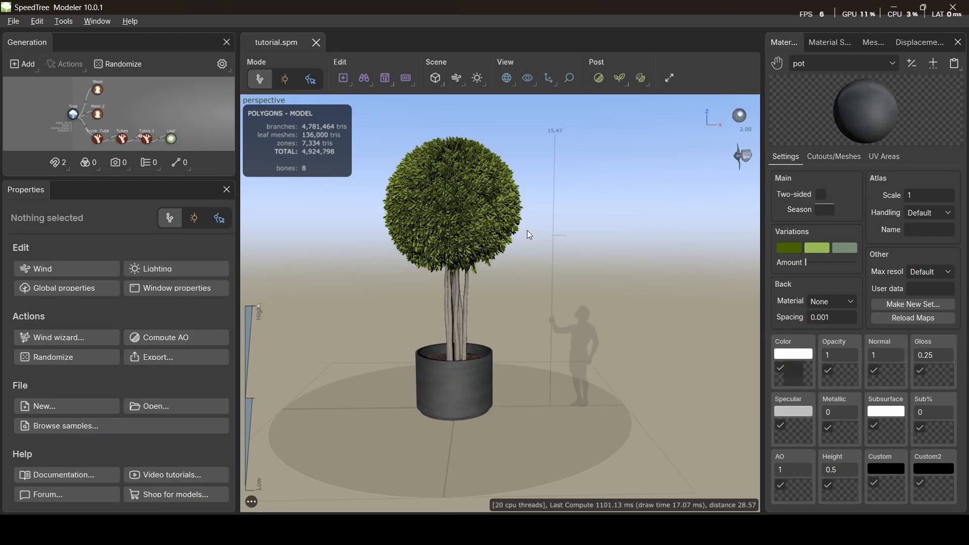
pyautogui.moveTo(515, 285); pyautogui.dragTo(476, 231)
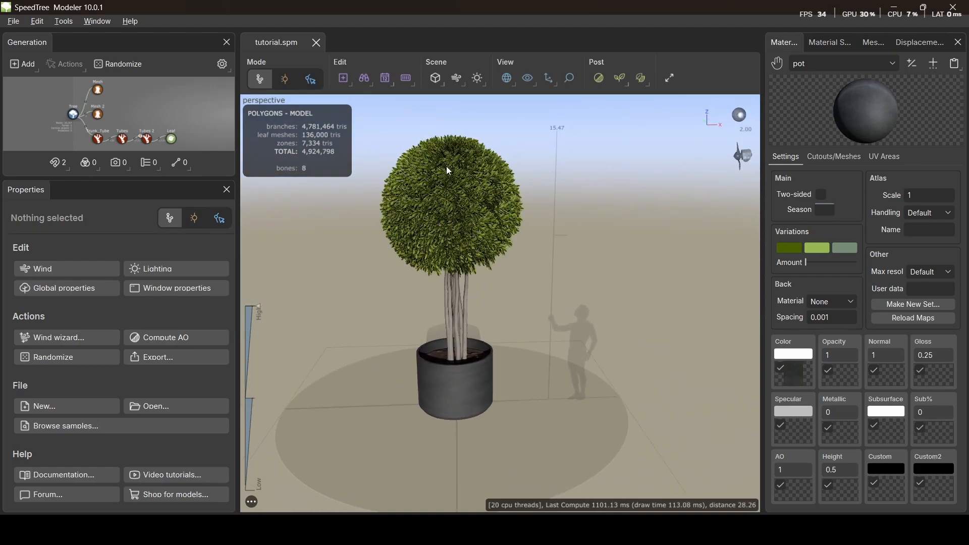
# Step: Try to move mesh force 4 upward along the vertical axis, and undo the move
pyautogui.moveTo(445, 166); pyautogui.dragTo(441, 186)
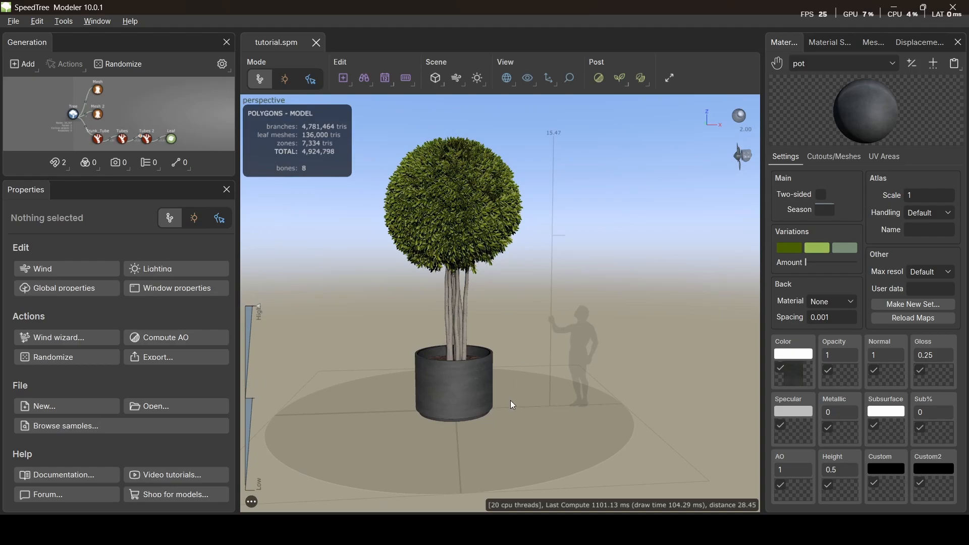
pyautogui.moveTo(441, 221); pyautogui.dragTo(471, 216)
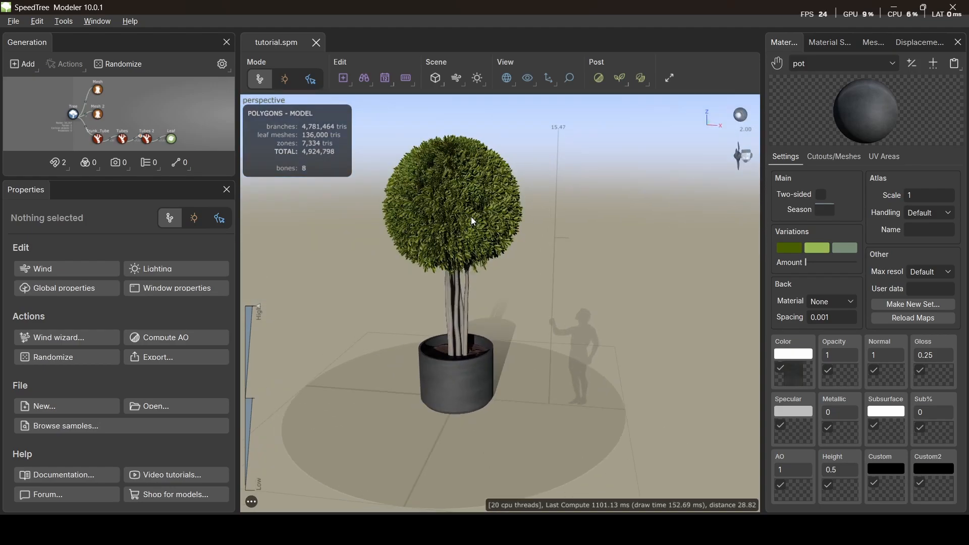
pyautogui.click(66, 164)
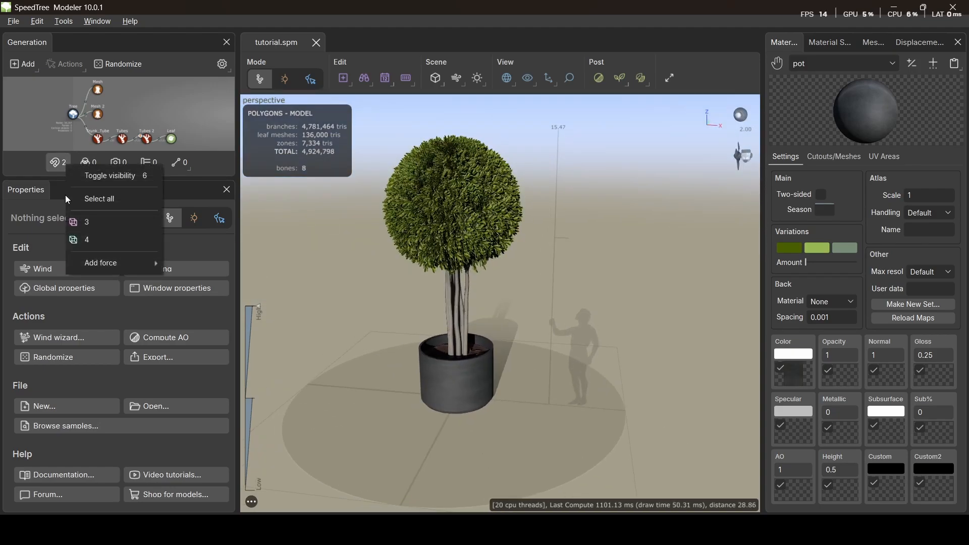
pyautogui.click(95, 222)
pyautogui.click(60, 164)
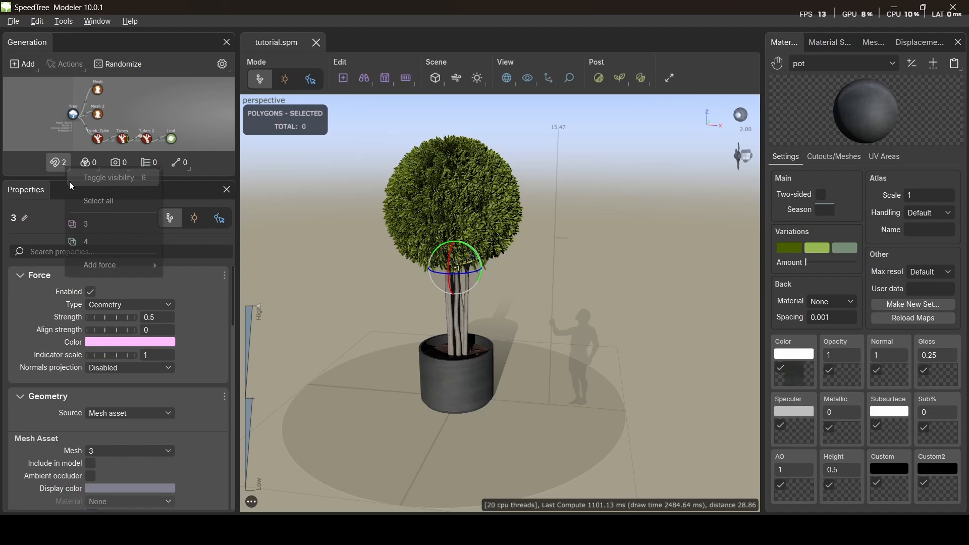
pyautogui.click(89, 242)
pyautogui.press('space')
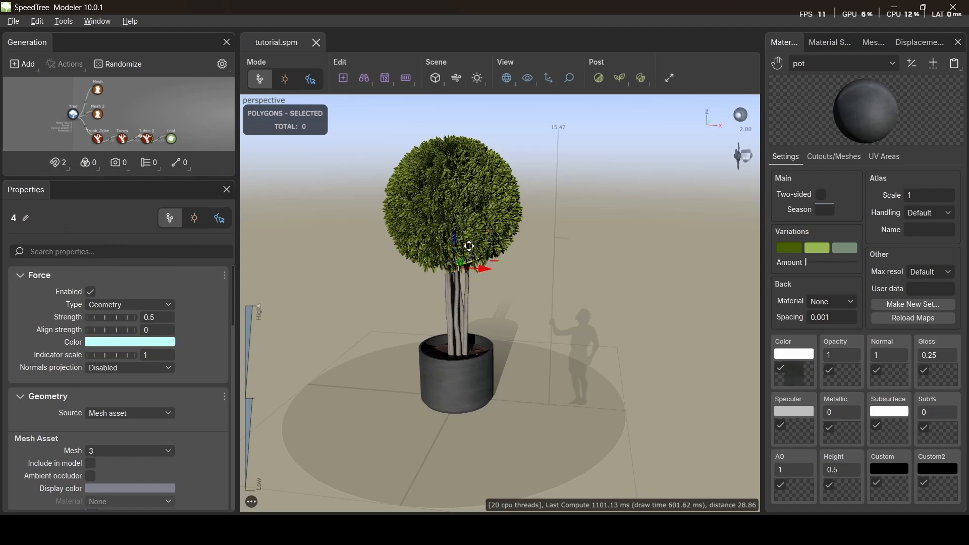
pyautogui.moveTo(456, 239); pyautogui.dragTo(457, 223)
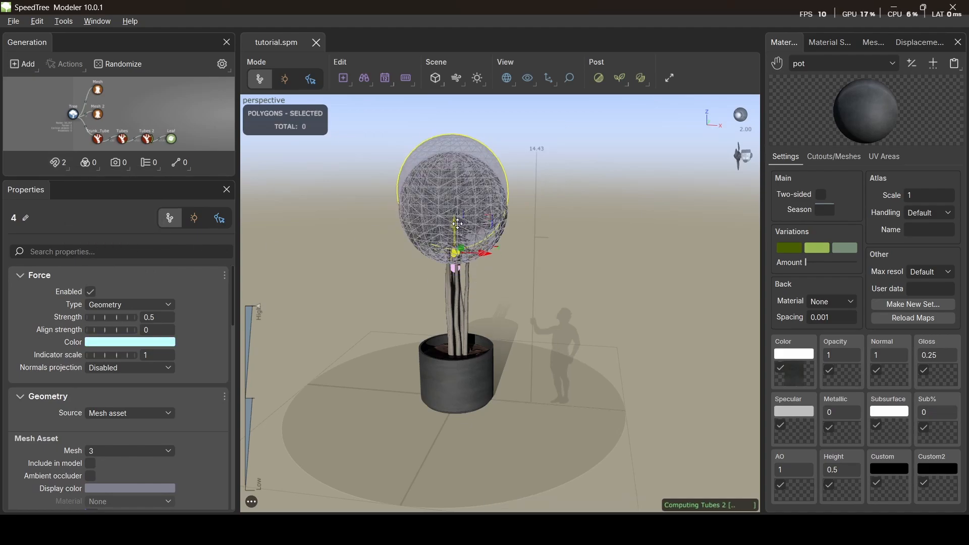
pyautogui.click(463, 260)
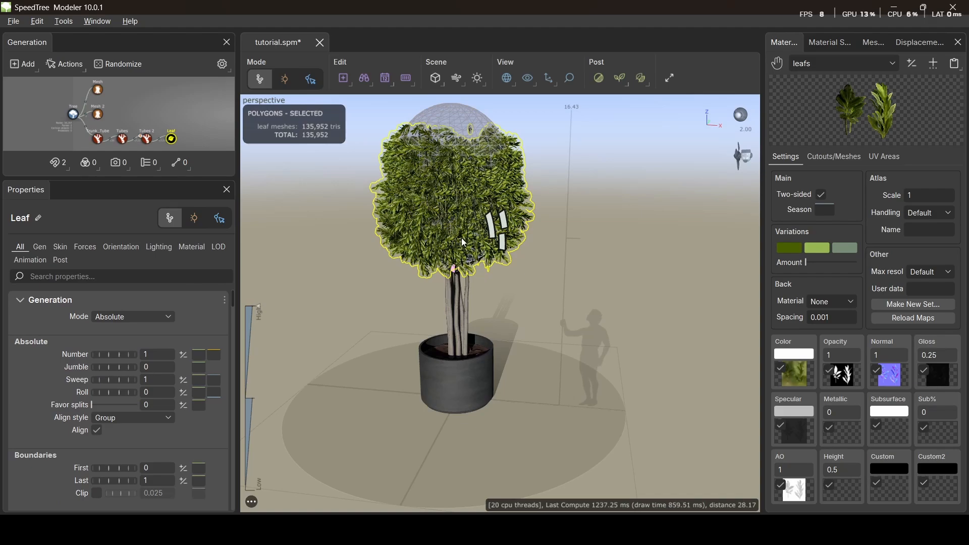
pyautogui.click(515, 184)
pyautogui.hotkey('ctrl', 'z')
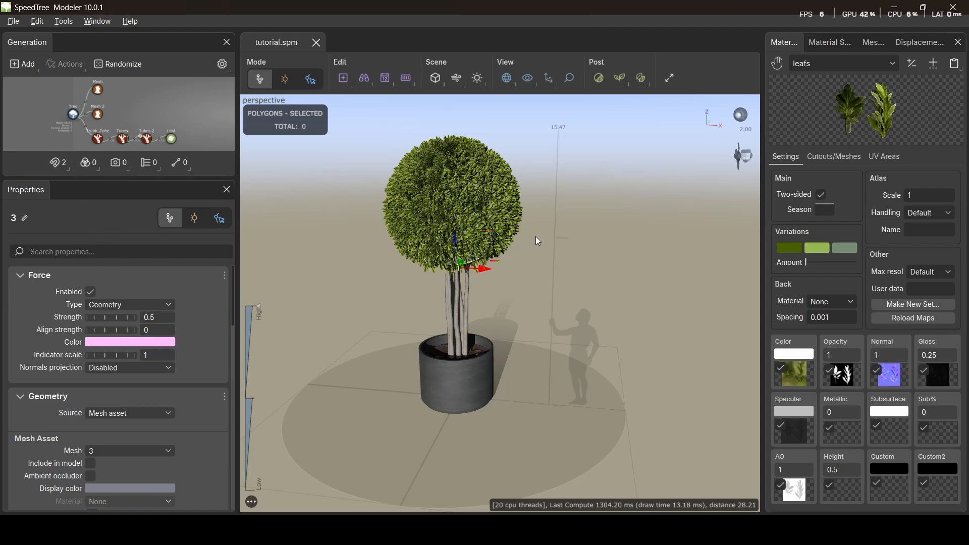
# Step: Delete the two sphere mesh forces, 3 and 4, from the tree
pyautogui.press('Delete')
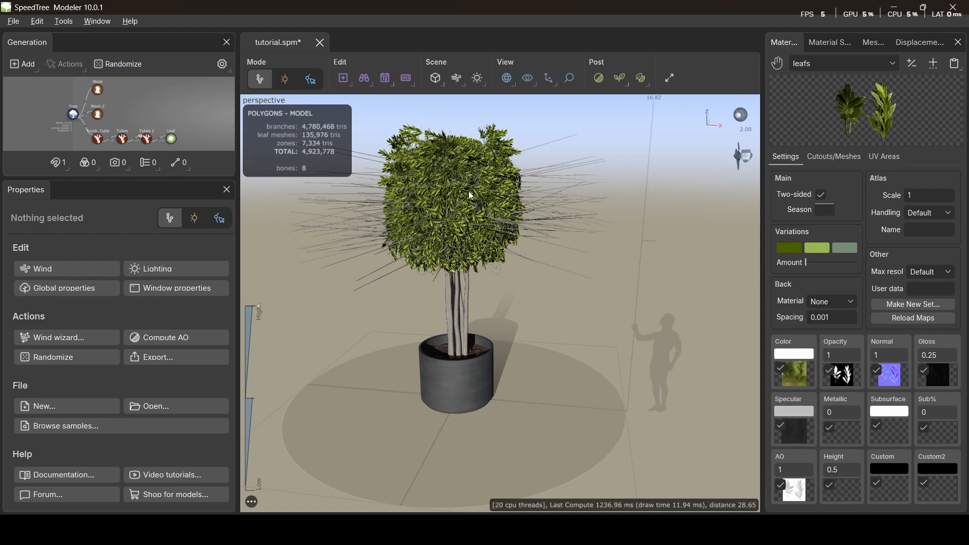
pyautogui.click(56, 163)
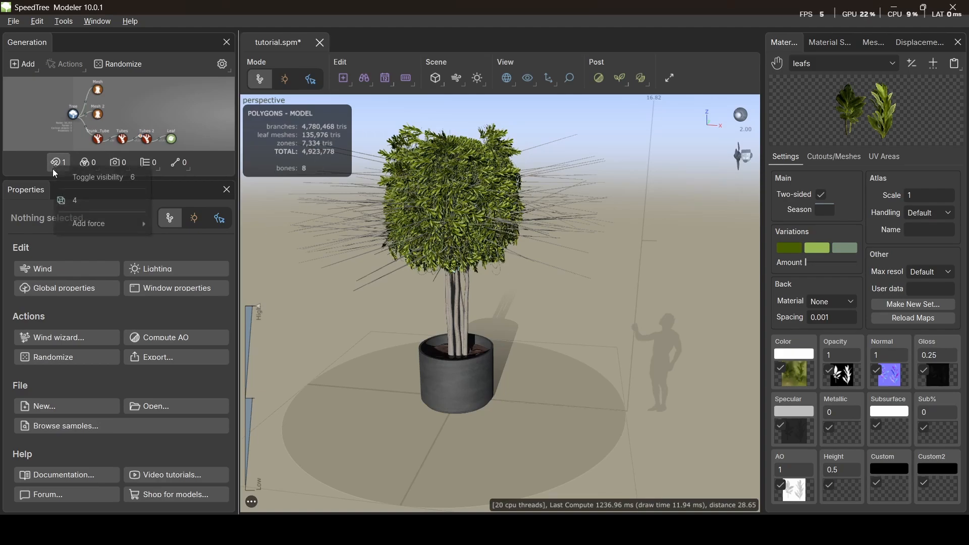
pyautogui.click(90, 204)
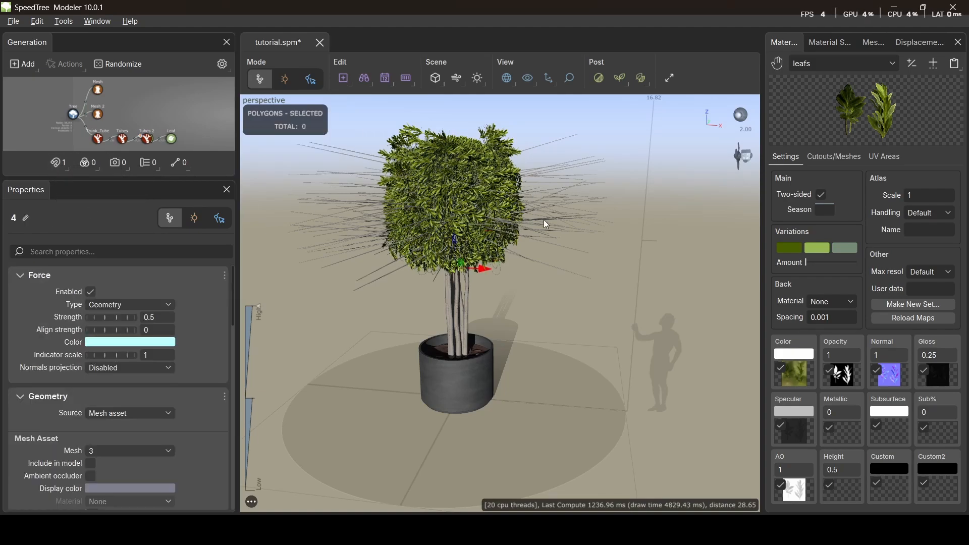
pyautogui.press('Delete')
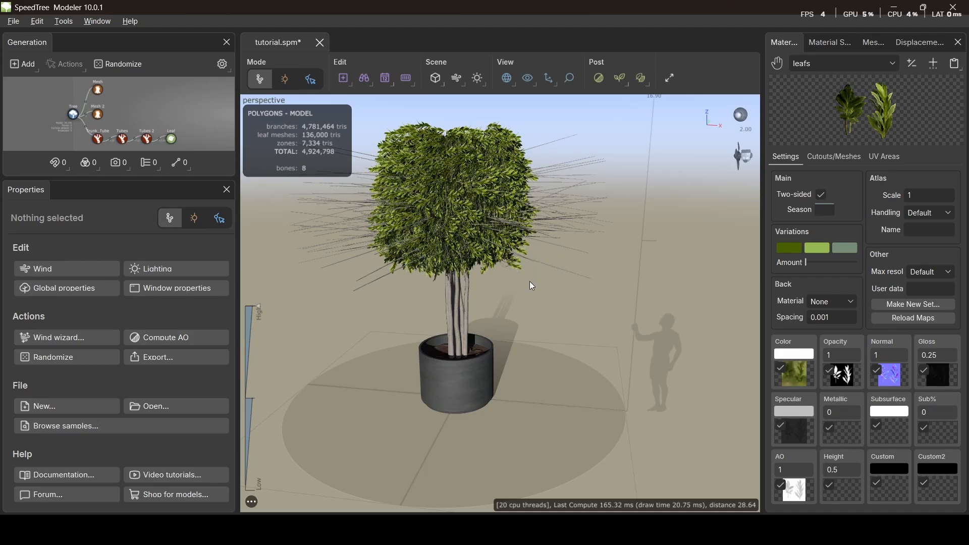
pyautogui.moveTo(532, 298)
pyautogui.mouseDown()
pyautogui.moveTo(516, 318)
pyautogui.moveTo(584, 268)
pyautogui.moveTo(510, 298)
pyautogui.moveTo(521, 282)
pyautogui.moveTo(578, 258)
pyautogui.moveTo(591, 274)
pyautogui.moveTo(558, 281)
pyautogui.moveTo(358, 224)
pyautogui.mouseUp()
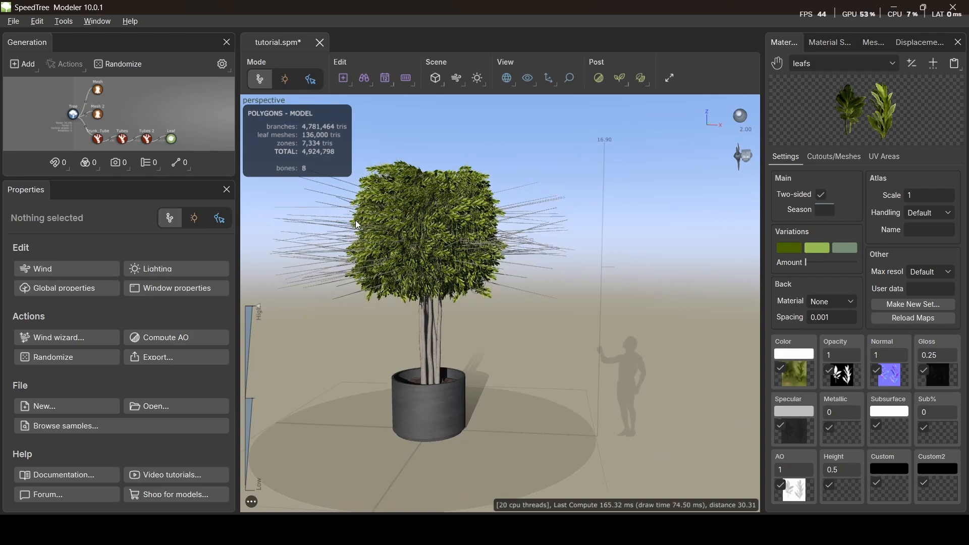
# Step: Hide the Leaf and Tubes 2 generators so only the trunk and Tubes branches show above the pot
pyautogui.click(172, 140)
pyautogui.scroll(5, 171, 138)
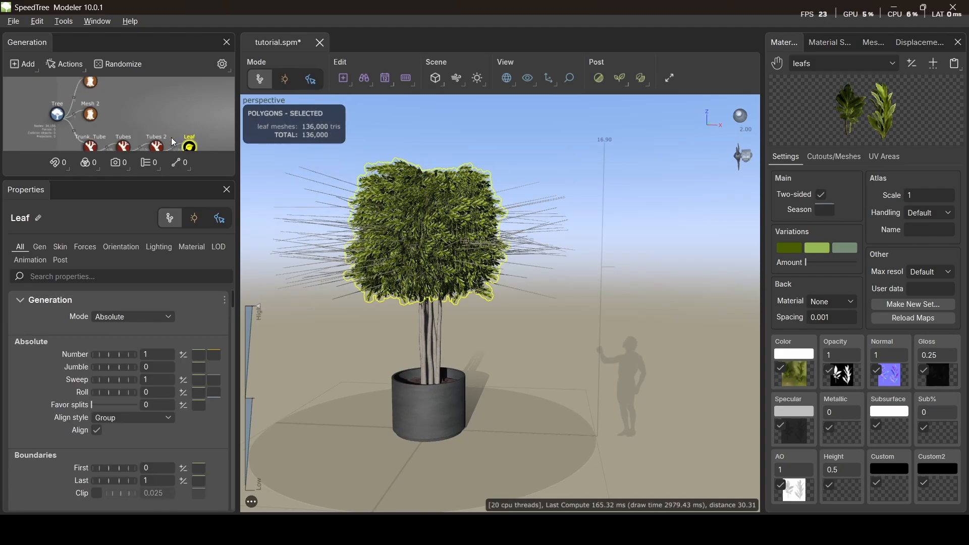
pyautogui.moveTo(159, 90); pyautogui.dragTo(120, 47, button='middle')
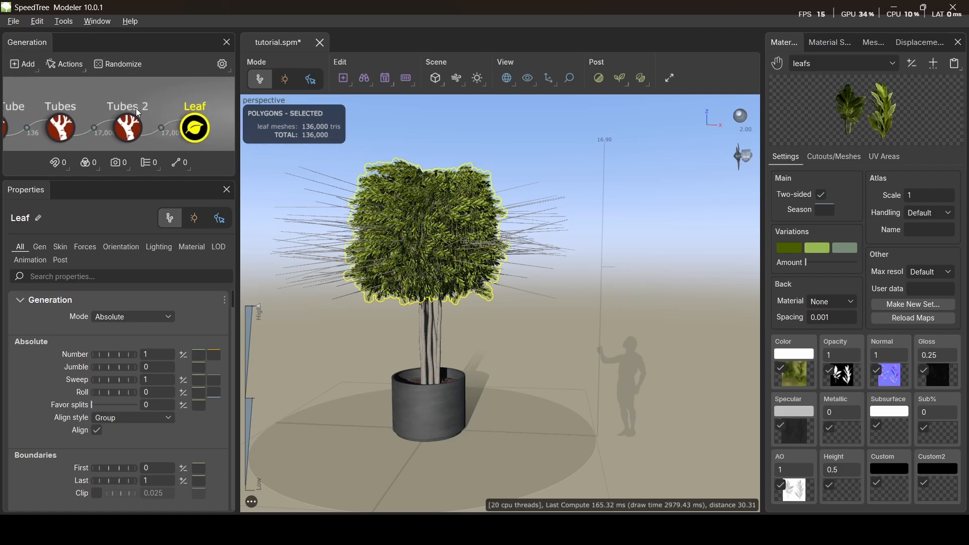
pyautogui.click(141, 136)
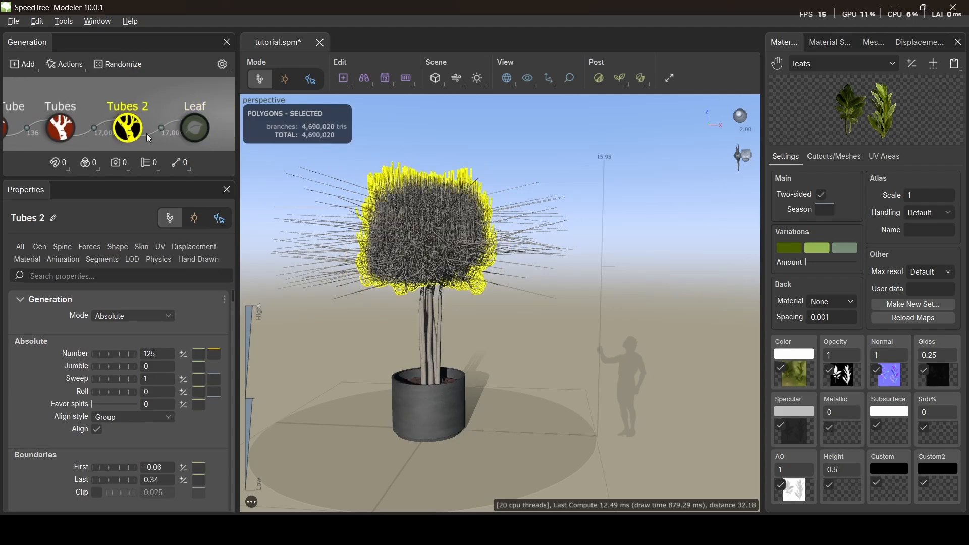
pyautogui.click(146, 133)
pyautogui.moveTo(92, 135); pyautogui.dragTo(129, 117, button='middle')
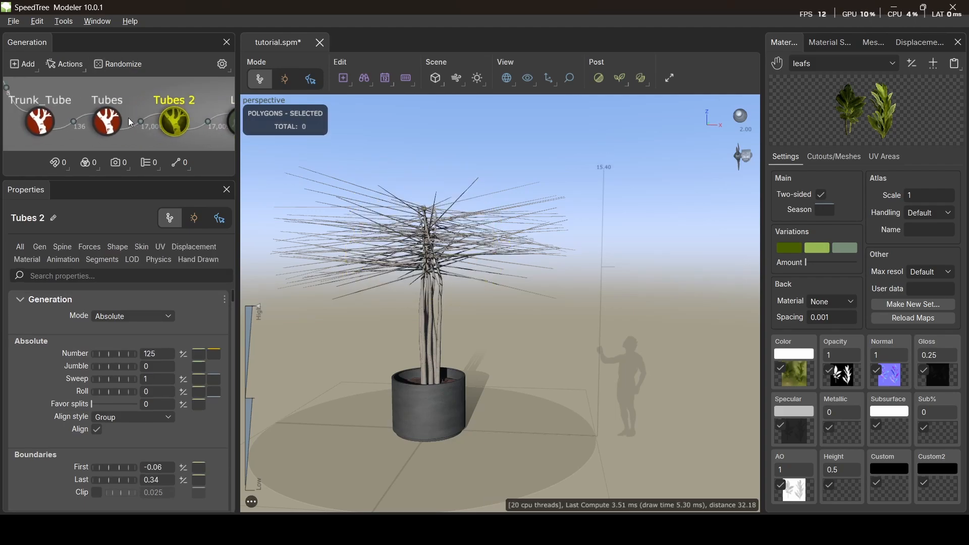
# Step: With the Tubes generator selected, import the cylinder model 2.fbx as a new mesh asset
pyautogui.click(109, 122)
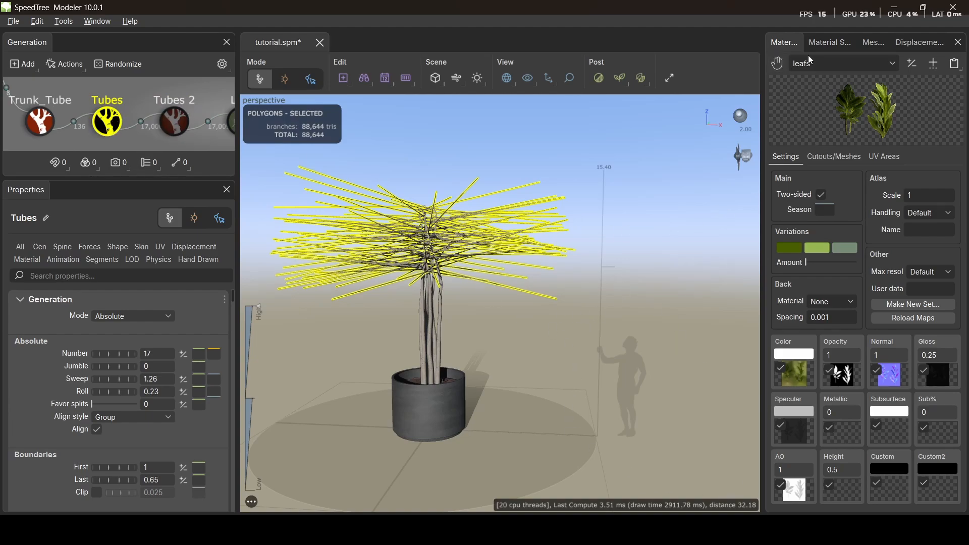
pyautogui.click(875, 45)
pyautogui.click(938, 65)
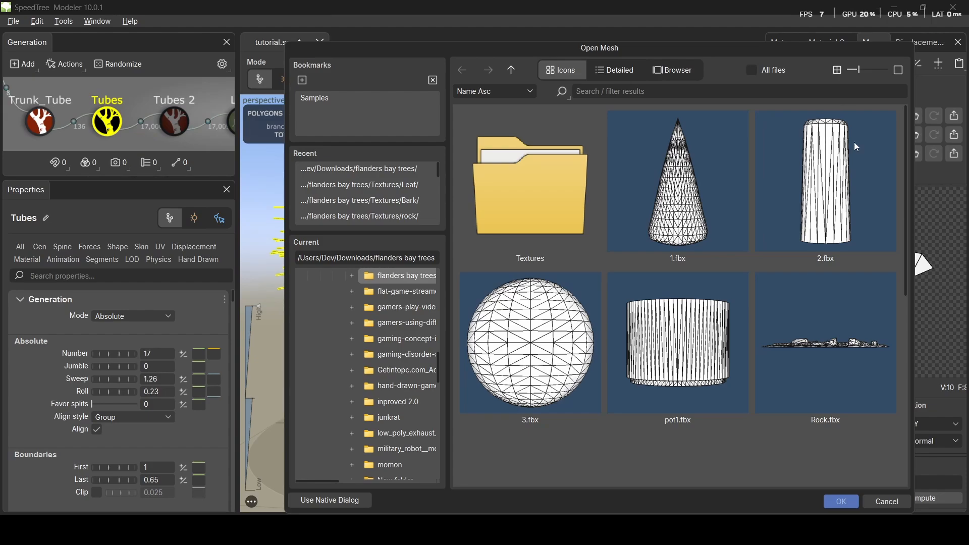
pyautogui.click(852, 253)
pyautogui.click(841, 500)
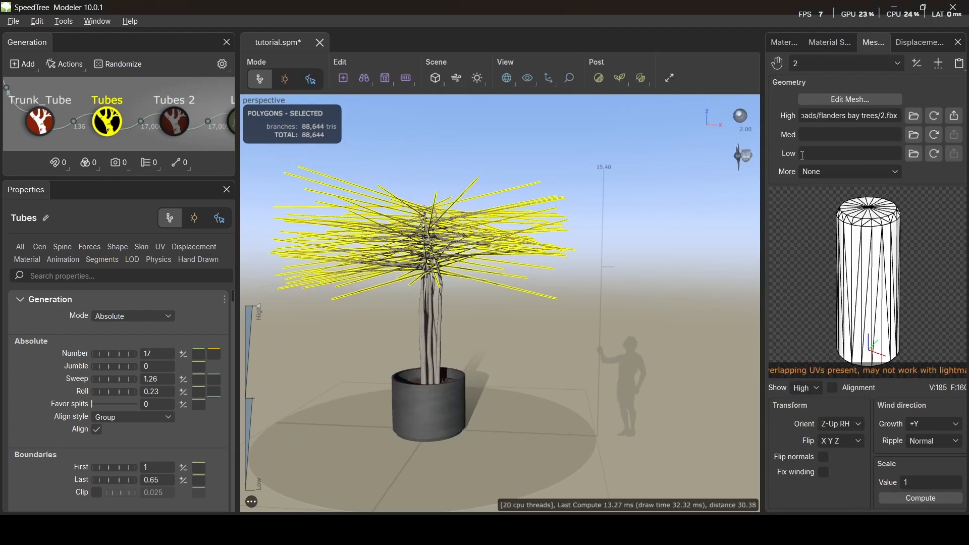
# Step: Add a geometry force using mesh 2 to the Tubes generator, scale it to 0.825, and reset its translation
pyautogui.rightClick(461, 350)
pyautogui.click(499, 363)
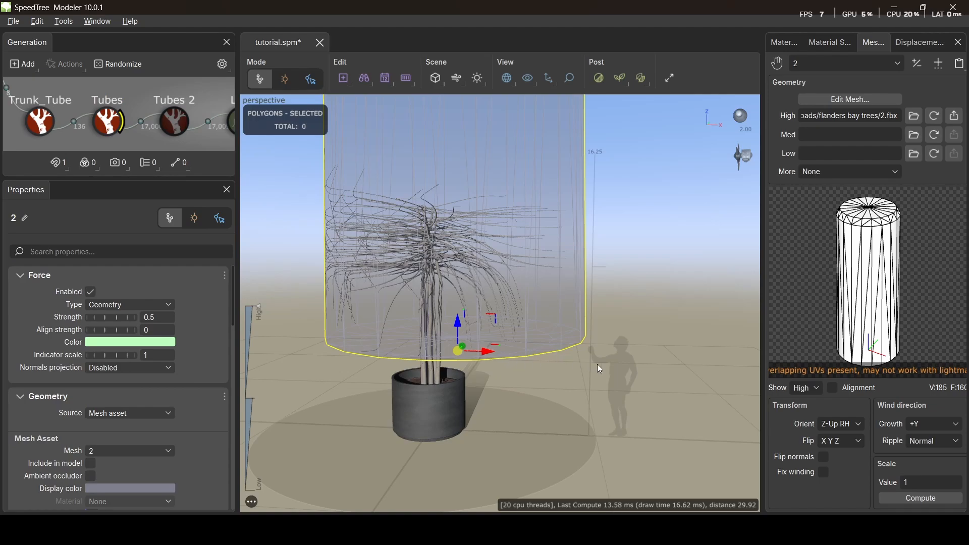
pyautogui.moveTo(492, 331)
pyautogui.mouseDown()
pyautogui.moveTo(508, 349)
pyautogui.moveTo(501, 355)
pyautogui.moveTo(509, 328)
pyautogui.moveTo(488, 331)
pyautogui.mouseUp()
pyautogui.press('space')
pyautogui.press('space')
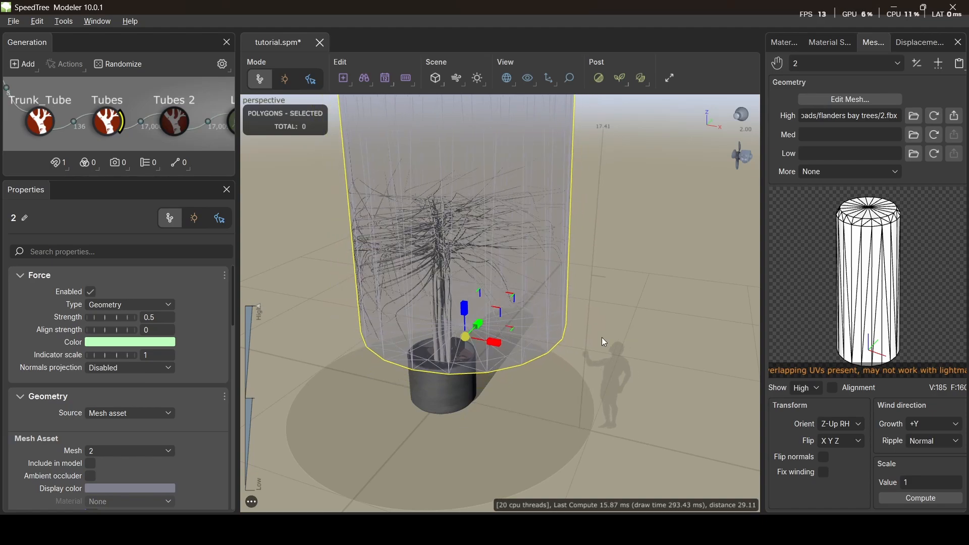
pyautogui.scroll(-10, 185, 372)
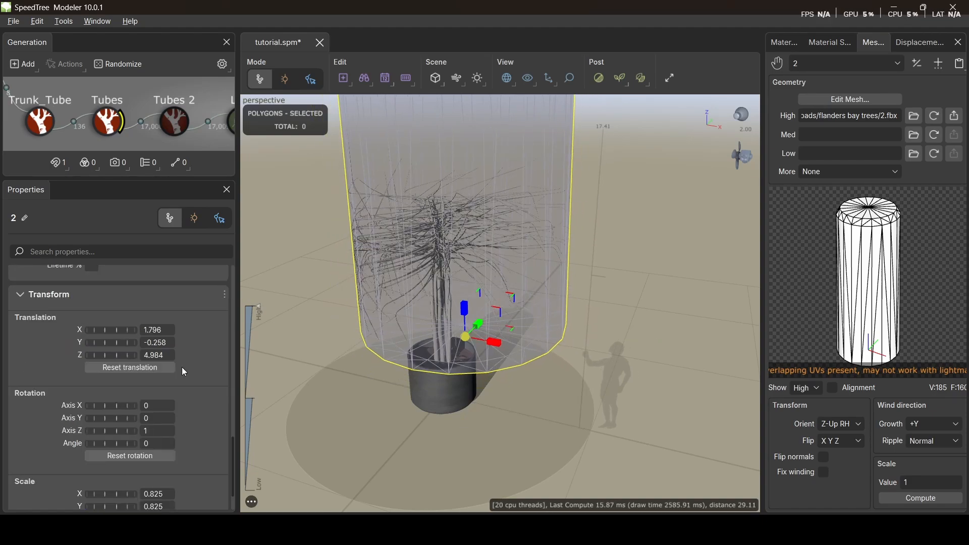
pyautogui.click(157, 377)
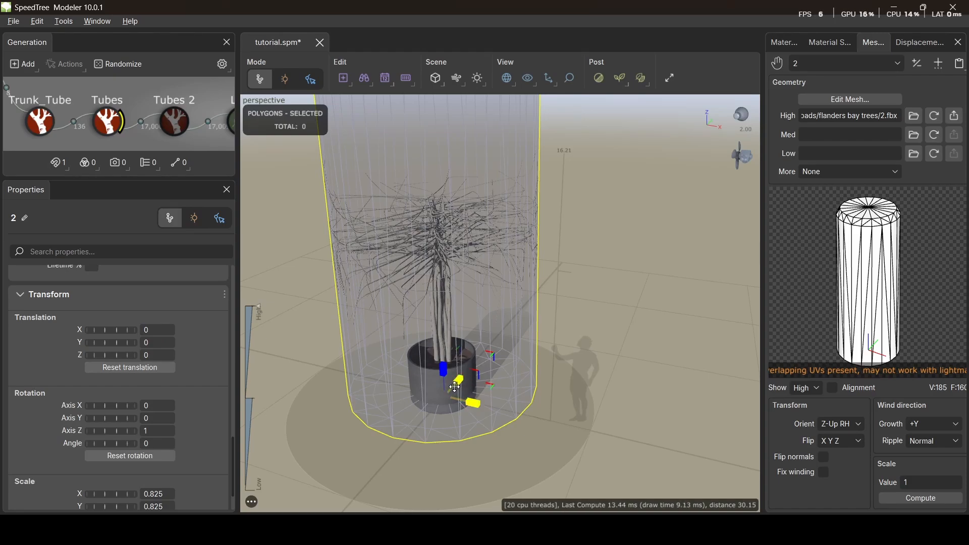
# Step: Fit the cylinder force around the branches by scaling X and Y to -0.45 and moving it to Z -0.378
pyautogui.moveTo(456, 387); pyautogui.dragTo(387, 413)
pyautogui.moveTo(445, 367); pyautogui.dragTo(448, 403)
pyautogui.press('w')
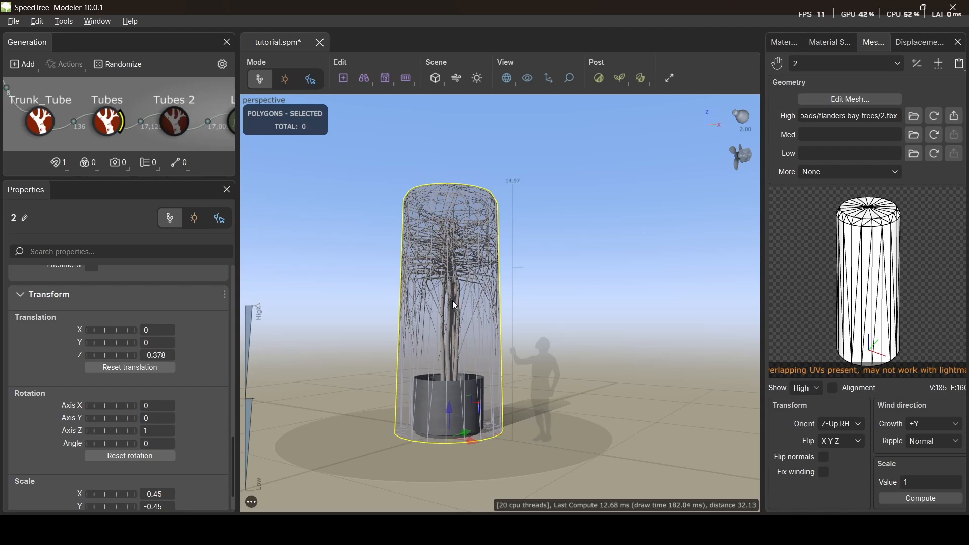
pyautogui.moveTo(455, 304); pyautogui.dragTo(459, 326)
# Step: Hide the Mesh and Mesh 2 generators so the pot and its contents are out of the scene
pyautogui.click(442, 389)
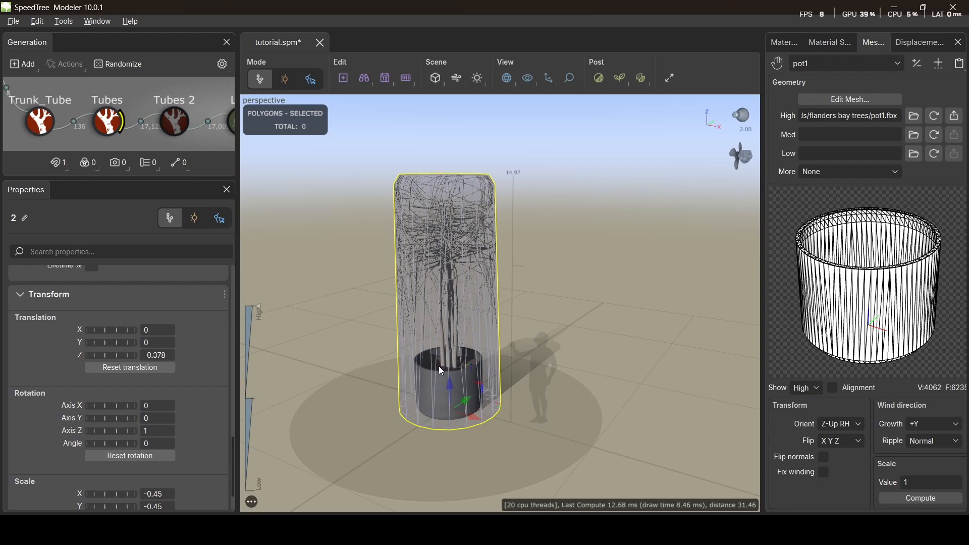
pyautogui.scroll(-5, 64, 94)
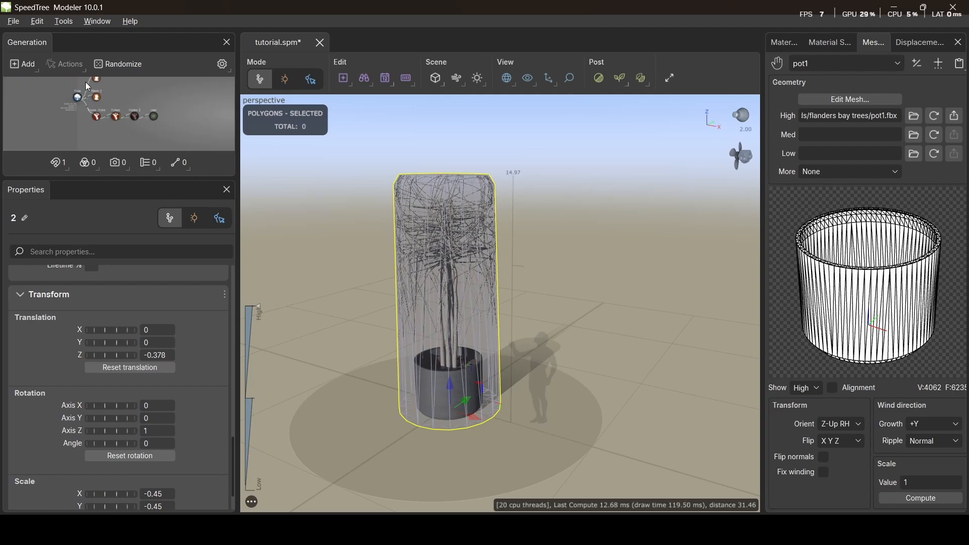
pyautogui.click(109, 109)
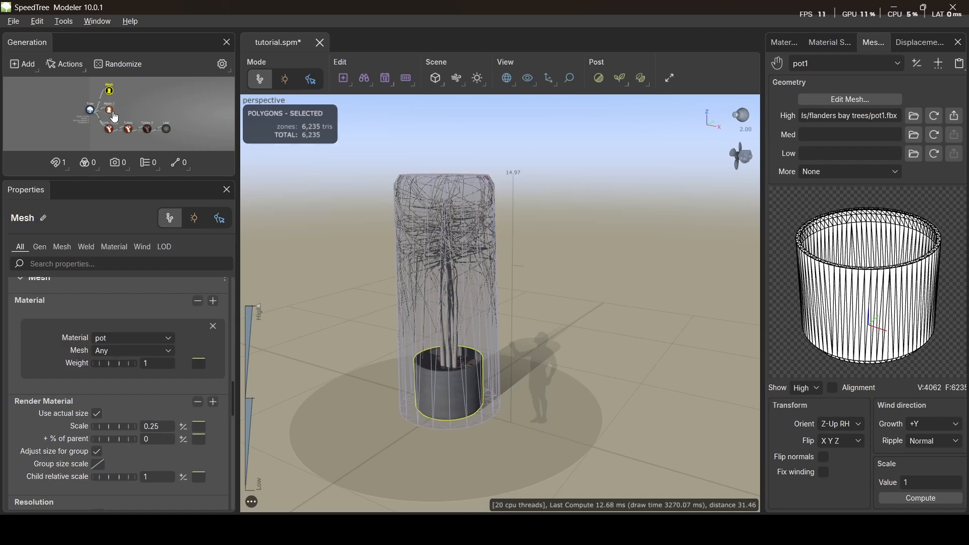
pyautogui.click(121, 114)
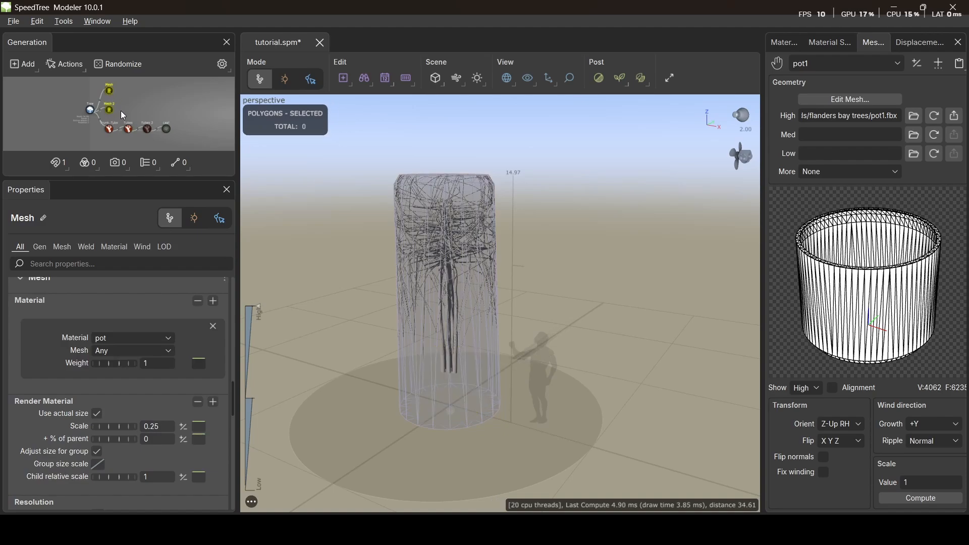
pyautogui.click(111, 103)
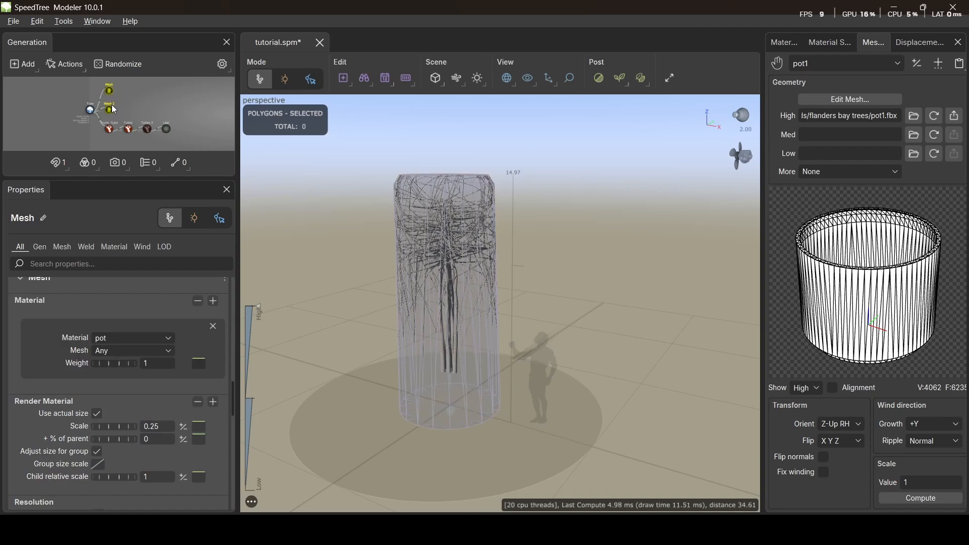
# Step: Examine how the trunk and branches fill the cylinder force
pyautogui.click(456, 359)
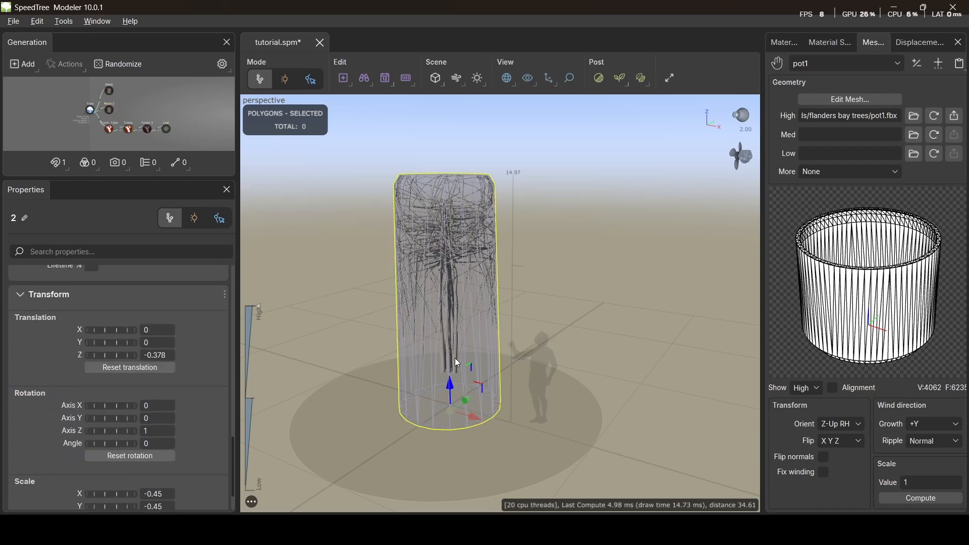
pyautogui.moveTo(456, 358)
pyautogui.mouseDown()
pyautogui.moveTo(453, 331)
pyautogui.moveTo(460, 355)
pyautogui.mouseUp()
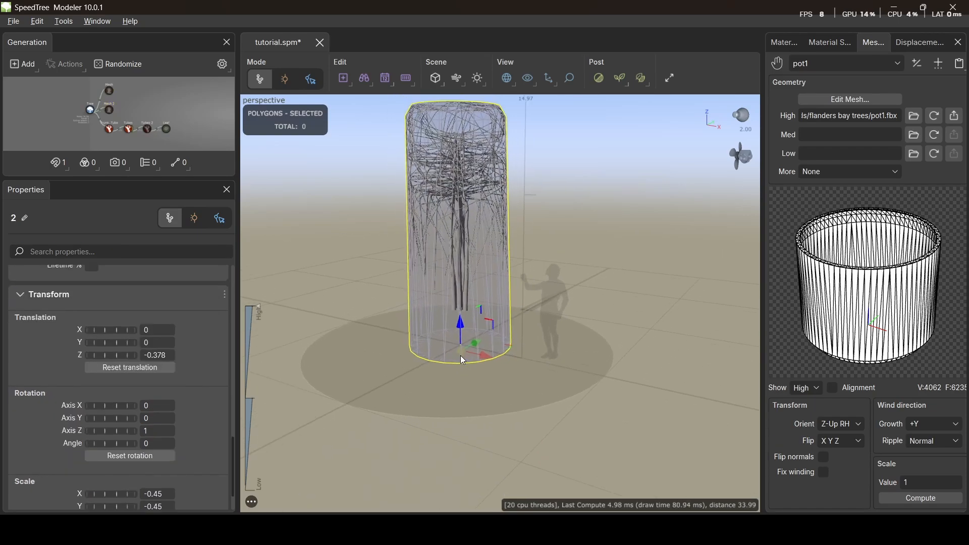
pyautogui.scroll(-1, 113, 131)
pyautogui.click(112, 124)
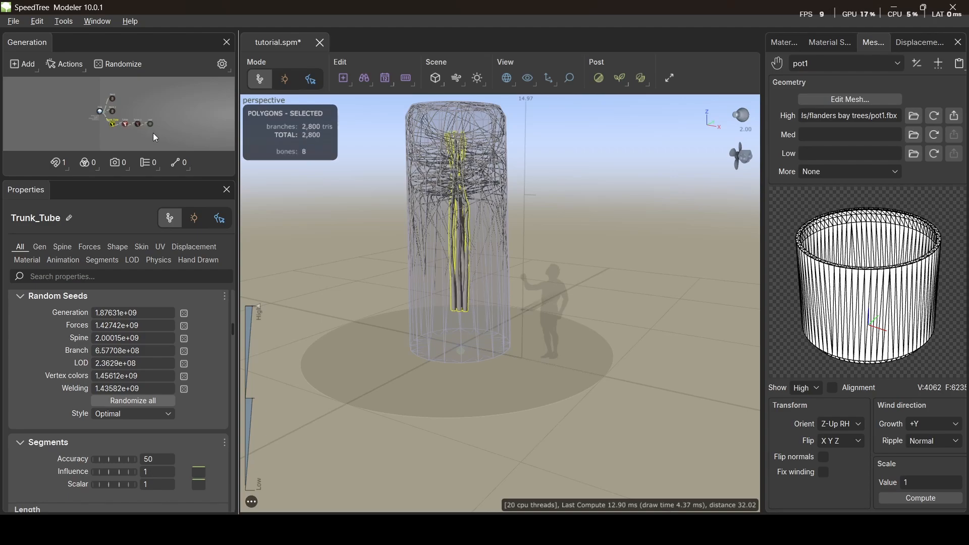
pyautogui.scroll(3, 459, 282)
pyautogui.scroll(3, 451, 238)
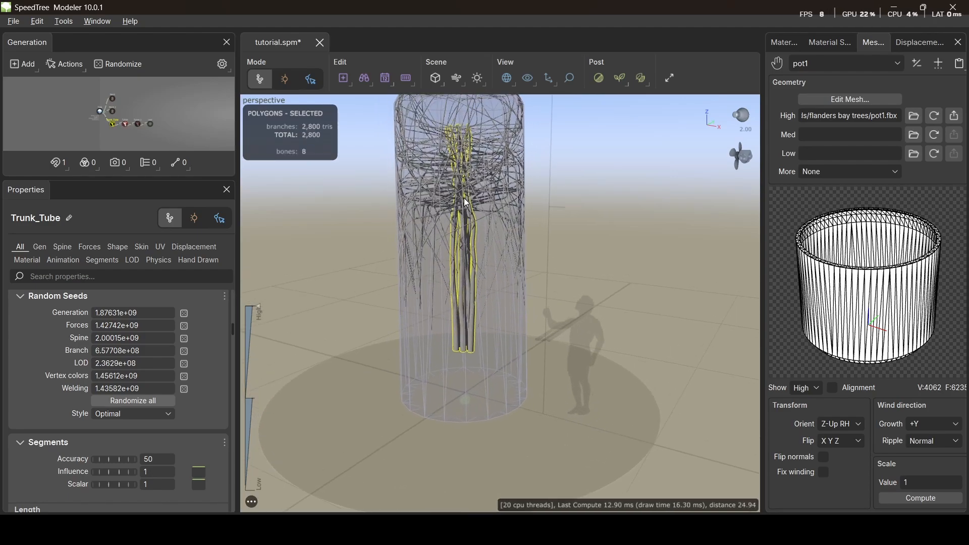
pyautogui.moveTo(460, 243); pyautogui.dragTo(508, 213)
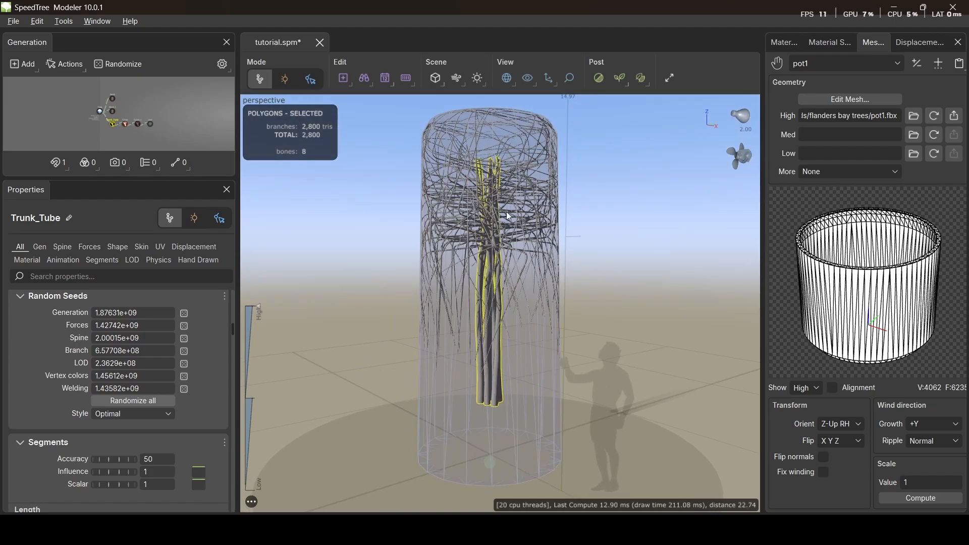
# Step: For the Tubes generator, set the last boundary to -0.03 and the number of branches to 22
pyautogui.click(125, 122)
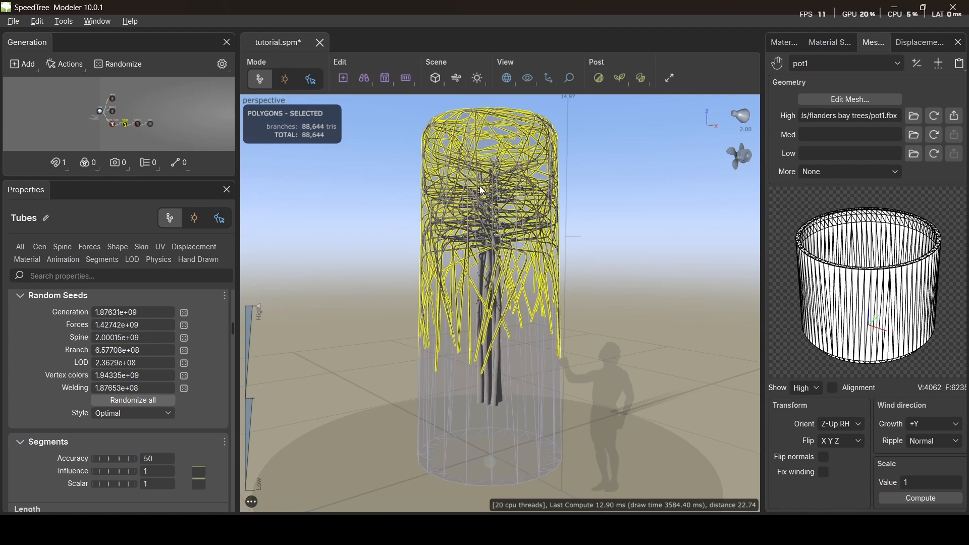
pyautogui.click(38, 248)
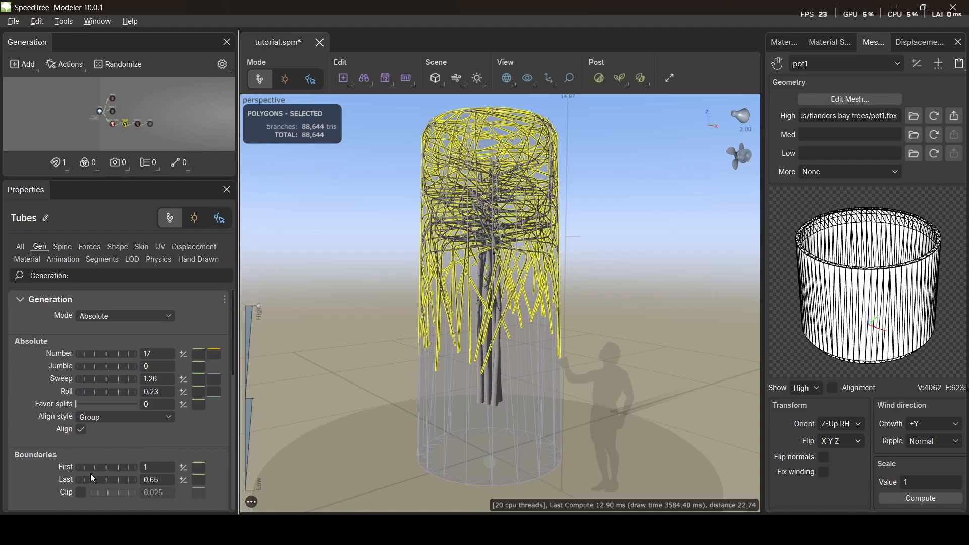
pyautogui.moveTo(102, 477); pyautogui.dragTo(59, 480)
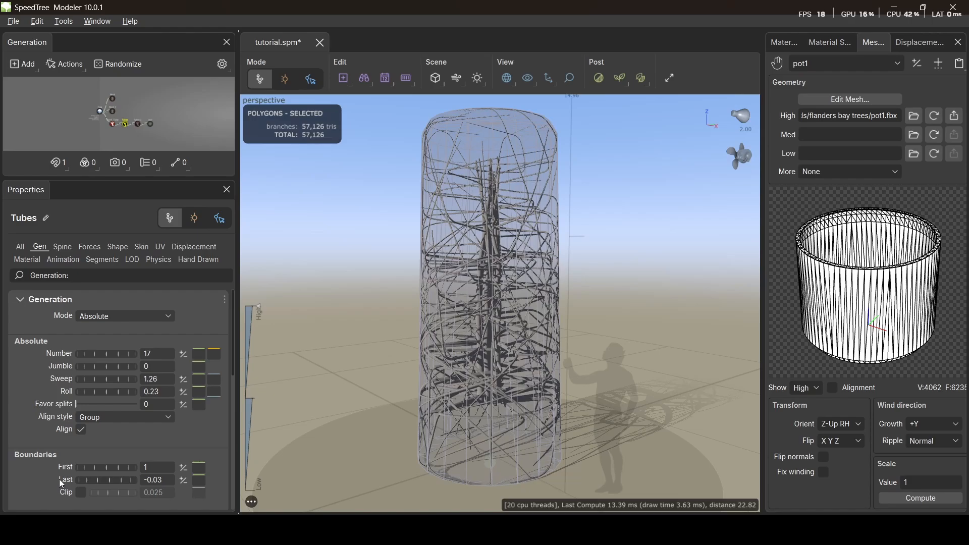
pyautogui.moveTo(587, 354); pyautogui.dragTo(597, 371)
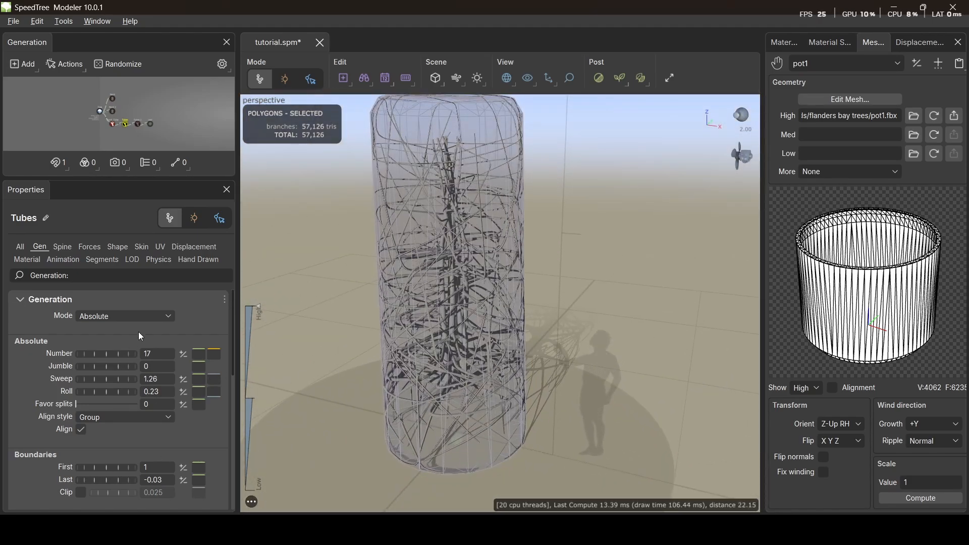
pyautogui.doubleClick(157, 356)
pyautogui.press('Return')
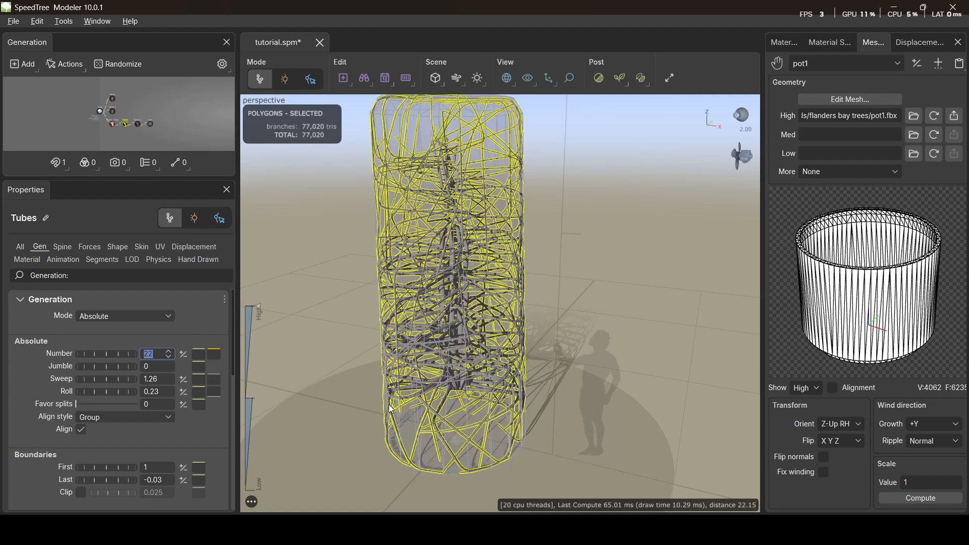
# Step: Unhide the Tubes 2 generator so its twigs show on the branches
pyautogui.click(135, 123)
pyautogui.scroll(5, 134, 122)
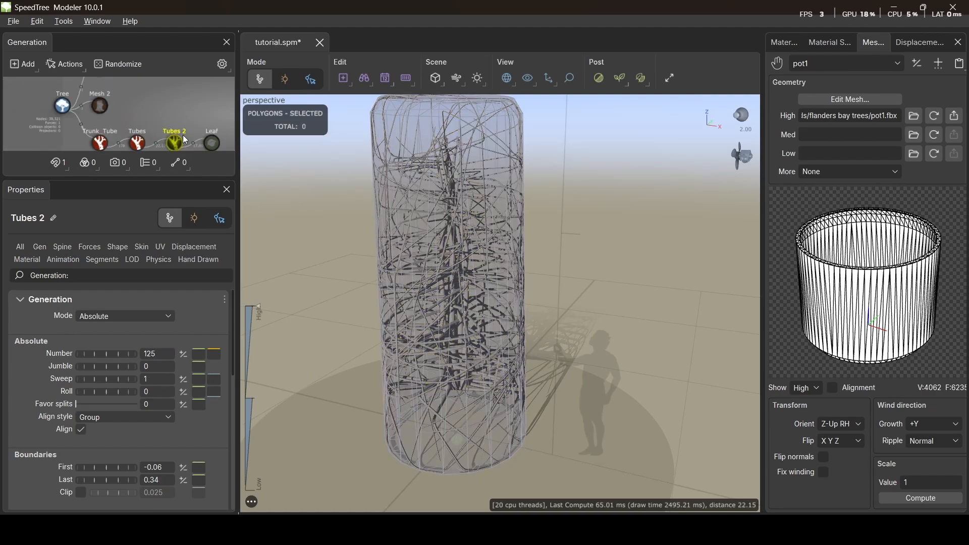
pyautogui.moveTo(186, 141); pyautogui.dragTo(124, 110, button='middle')
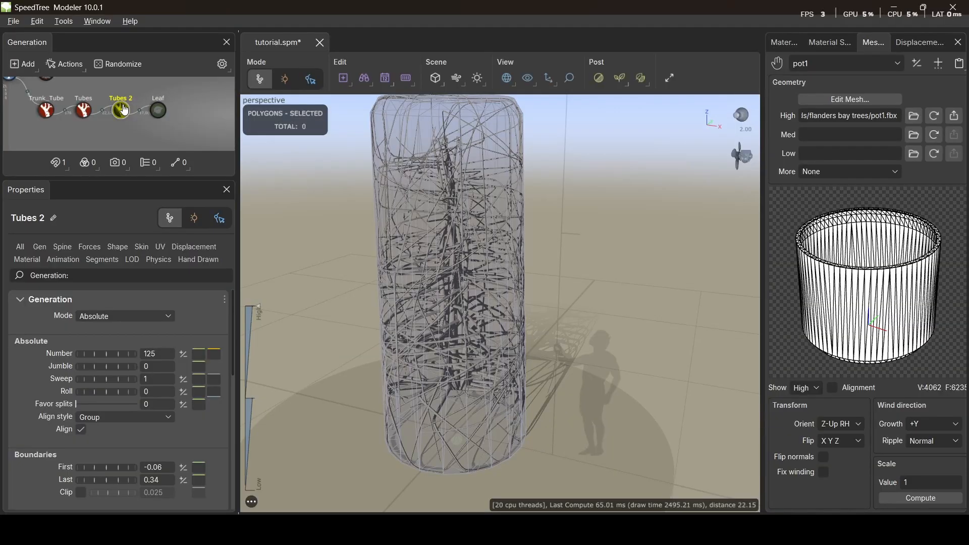
pyautogui.moveTo(569, 310); pyautogui.dragTo(576, 400)
pyautogui.moveTo(549, 429); pyautogui.dragTo(651, 212)
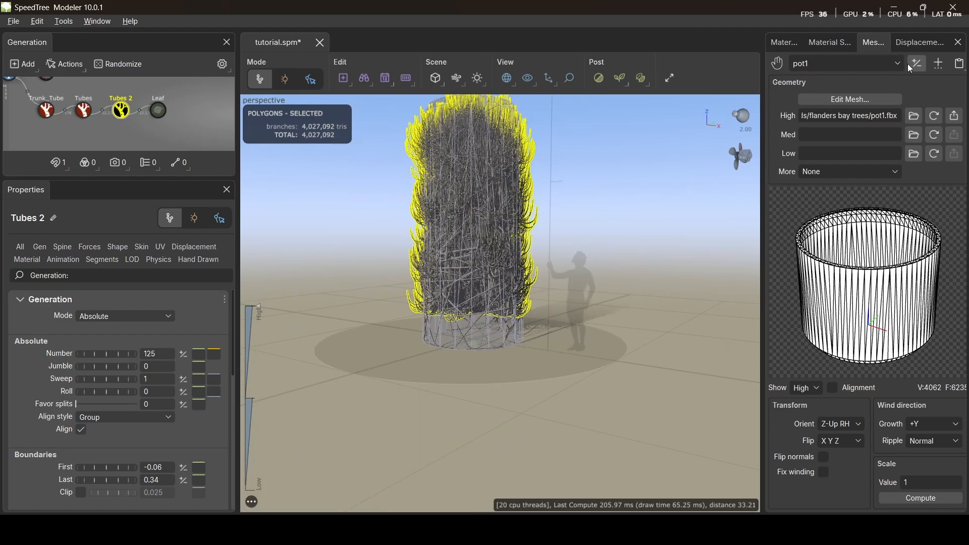
# Step: Add a geometry force to the Tubes 2 generator using mesh asset 2
pyautogui.click(891, 64)
pyautogui.scroll(1, 843, 147)
pyautogui.click(843, 151)
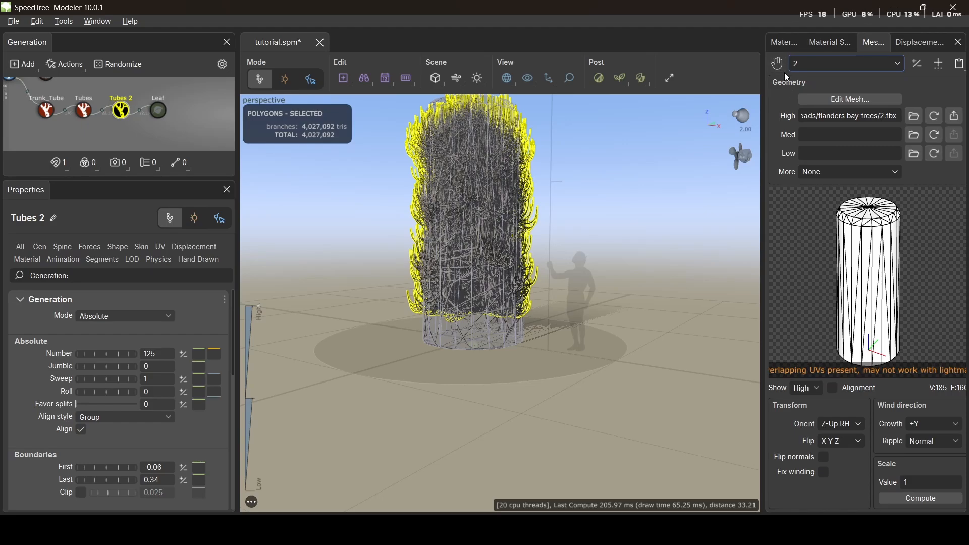
pyautogui.moveTo(523, 357); pyautogui.dragTo(523, 357)
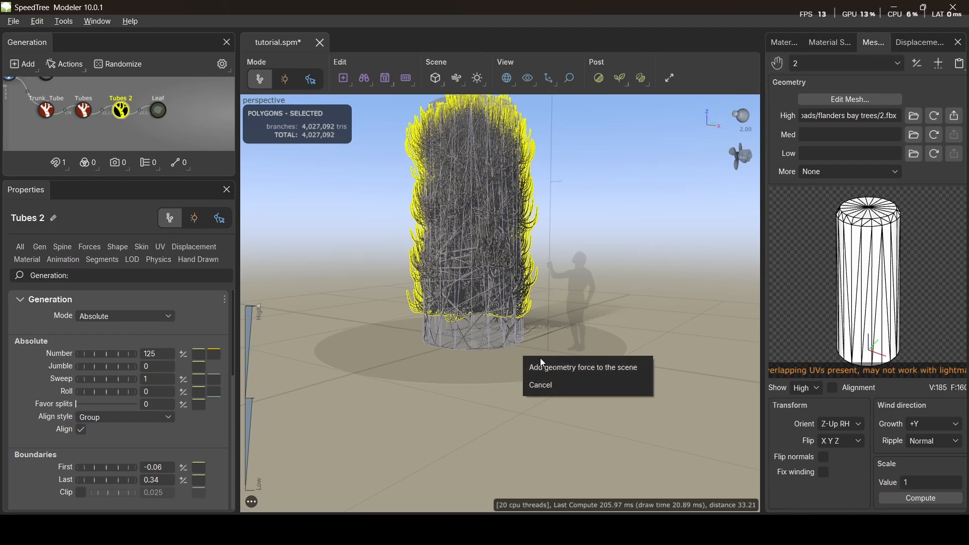
pyautogui.click(550, 367)
# Step: Reset the translation of the new cylinder force to align it with the tree's centre
pyautogui.moveTo(576, 377)
pyautogui.mouseDown()
pyautogui.moveTo(623, 377)
pyautogui.moveTo(582, 389)
pyautogui.mouseUp()
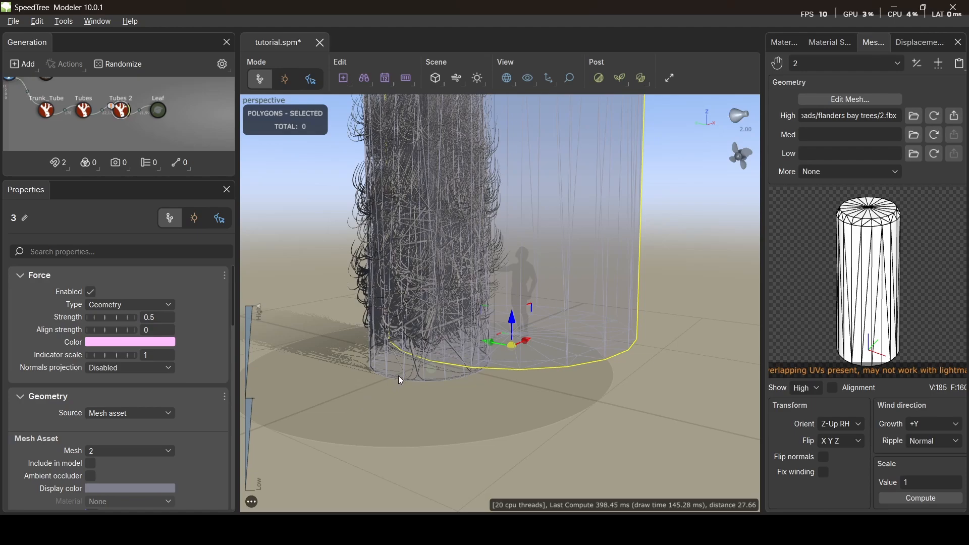
pyautogui.moveTo(398, 377); pyautogui.dragTo(379, 360)
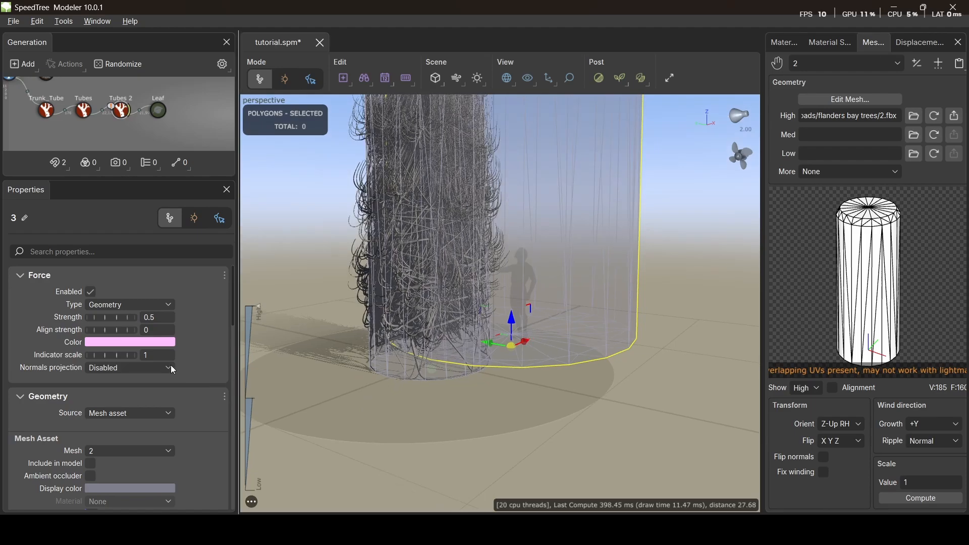
pyautogui.click(399, 371)
pyautogui.scroll(-10, 187, 372)
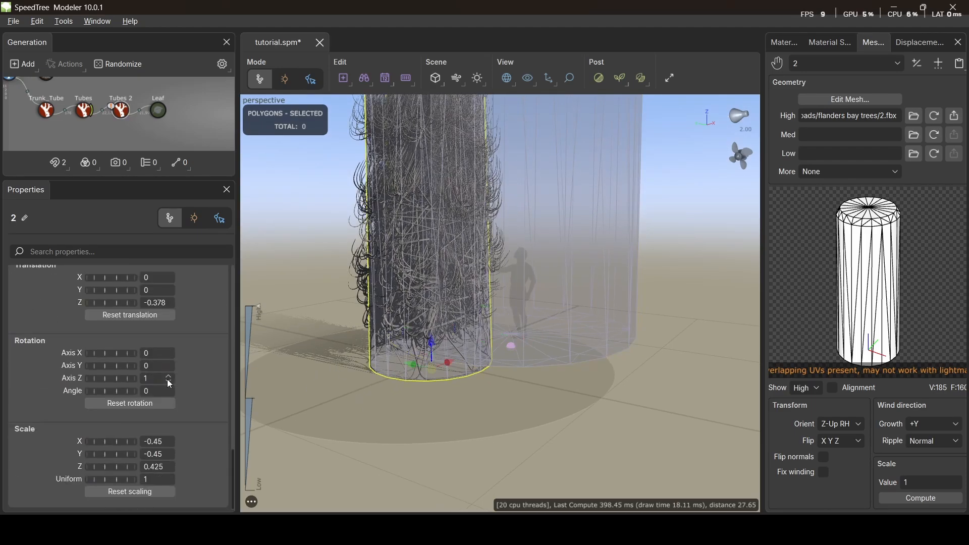
pyautogui.click(525, 335)
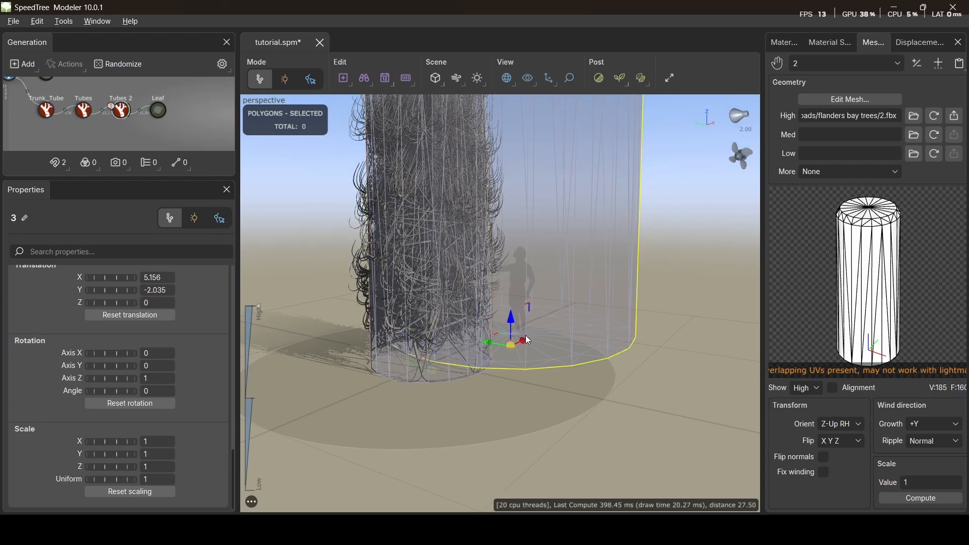
pyautogui.click(119, 315)
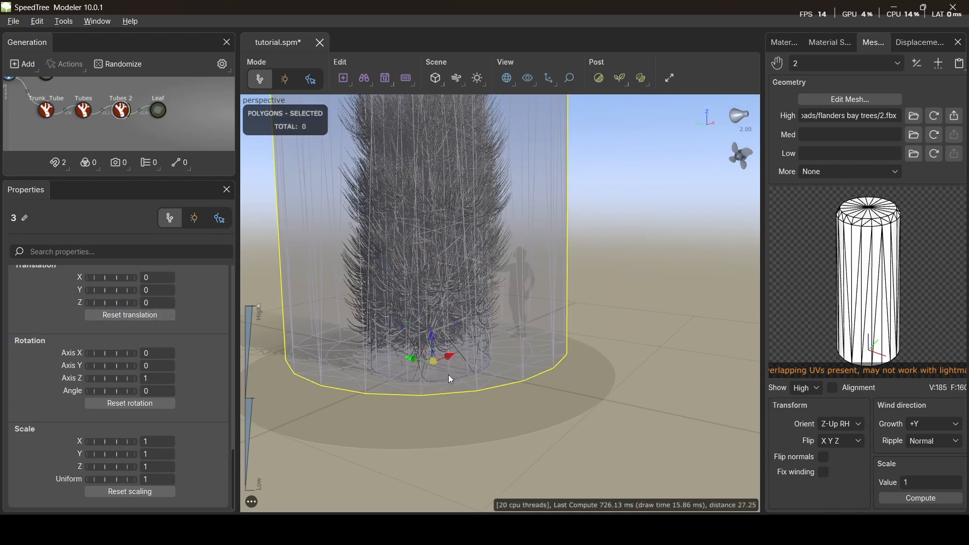
# Step: Copy the first cylinder force's Z translation of -0.378 to the new force
pyautogui.moveTo(481, 364); pyautogui.dragTo(487, 425)
pyautogui.scroll(-3, 450, 331)
pyautogui.scroll(6, 450, 331)
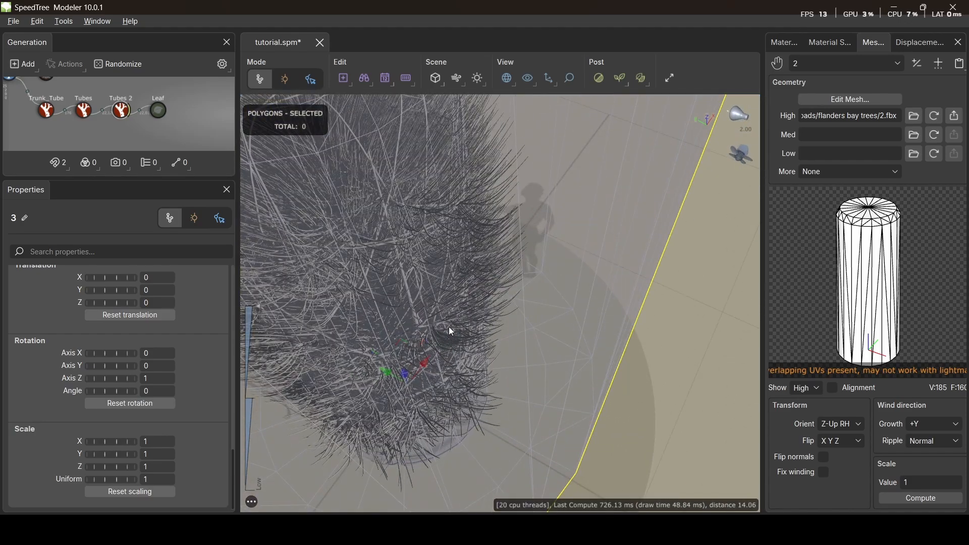
pyautogui.moveTo(449, 326); pyautogui.dragTo(481, 368, button='middle')
pyautogui.click(494, 167)
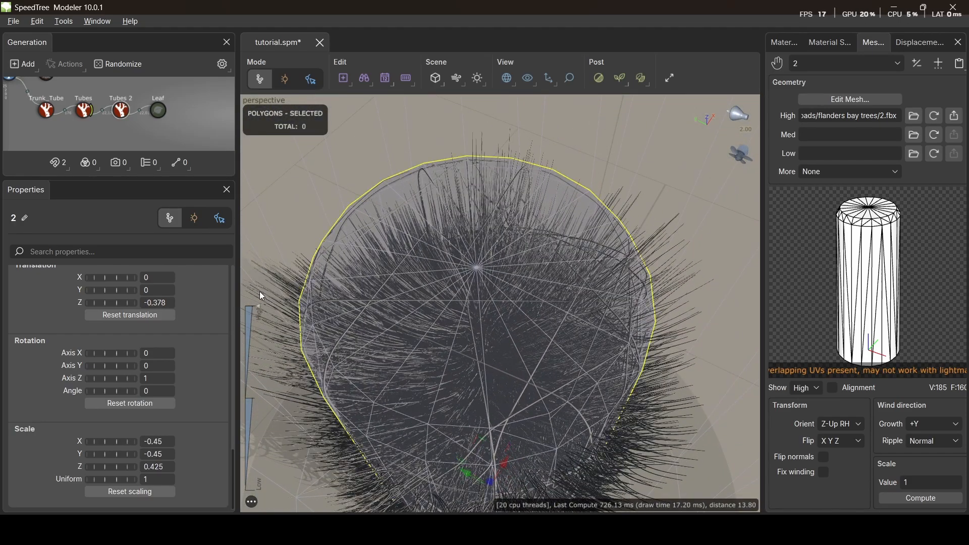
pyautogui.moveTo(141, 303); pyautogui.dragTo(175, 304)
pyautogui.hotkey('ctrl', 'c')
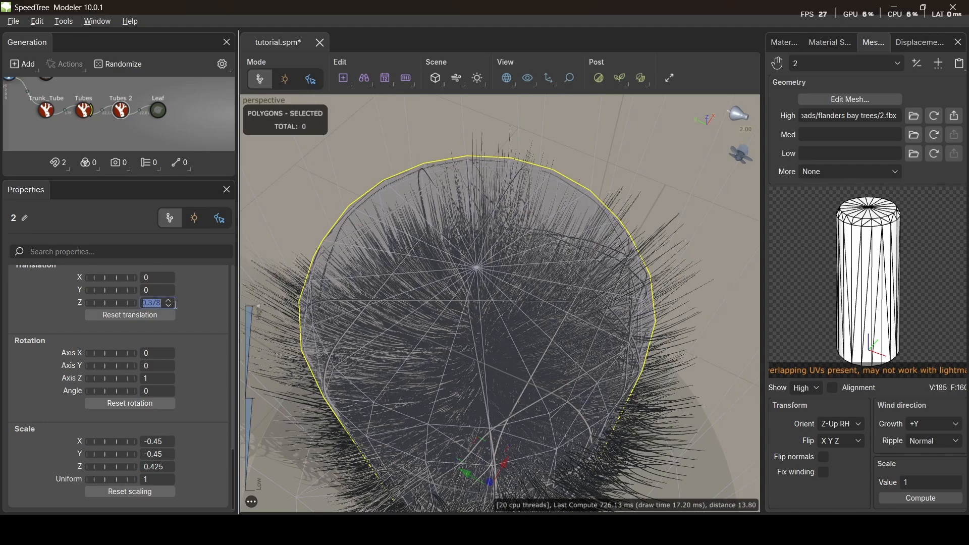
pyautogui.click(548, 136)
pyautogui.click(152, 304)
pyautogui.hotkey('ctrl', 'v')
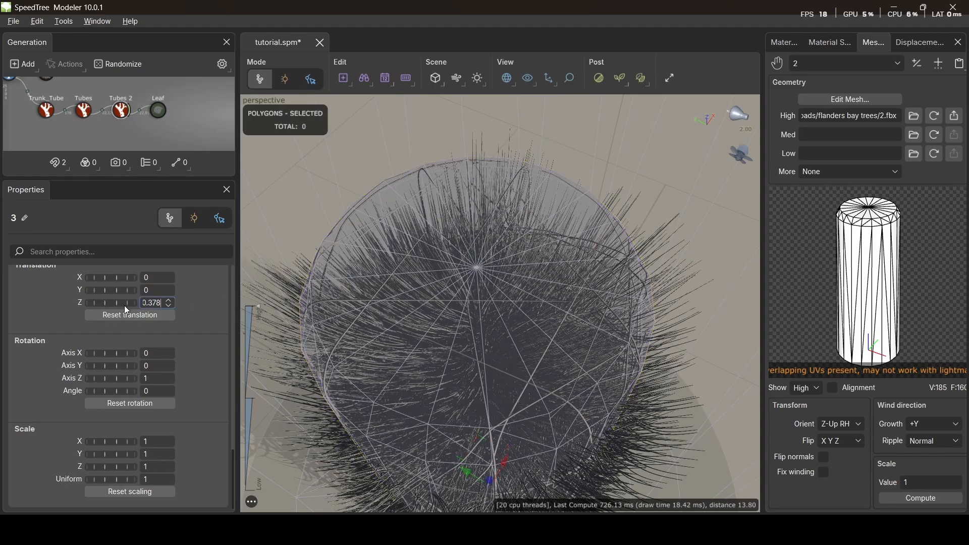
pyautogui.click(557, 196)
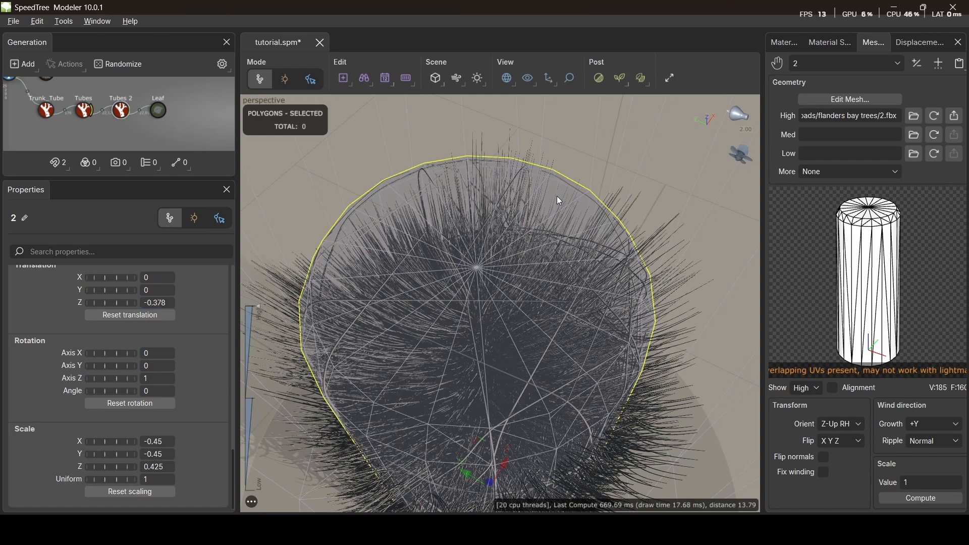
# Step: Copy the first cylinder force's -0.45 scale to the new force's X and Y scale
pyautogui.click(142, 441)
pyautogui.hotkey('ctrl', 'c')
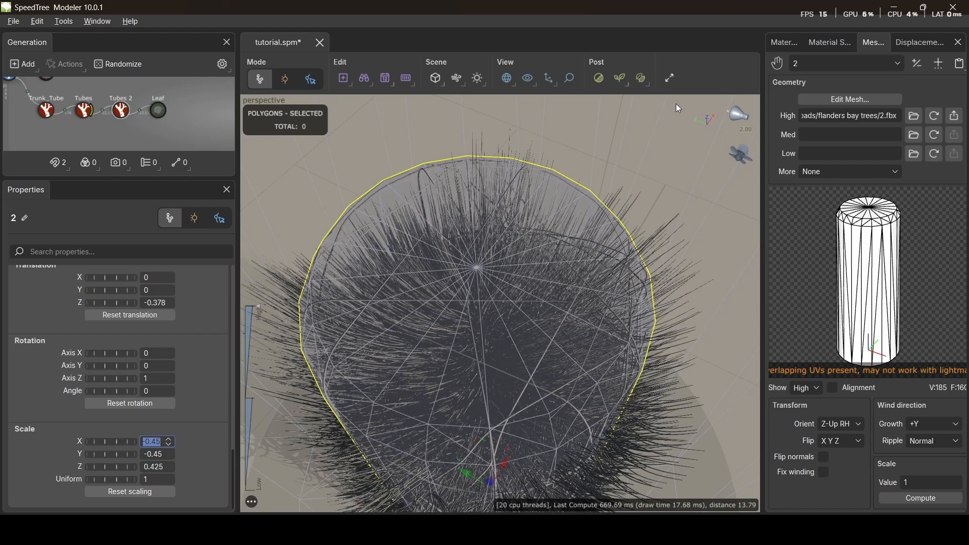
pyautogui.click(577, 182)
pyautogui.click(152, 442)
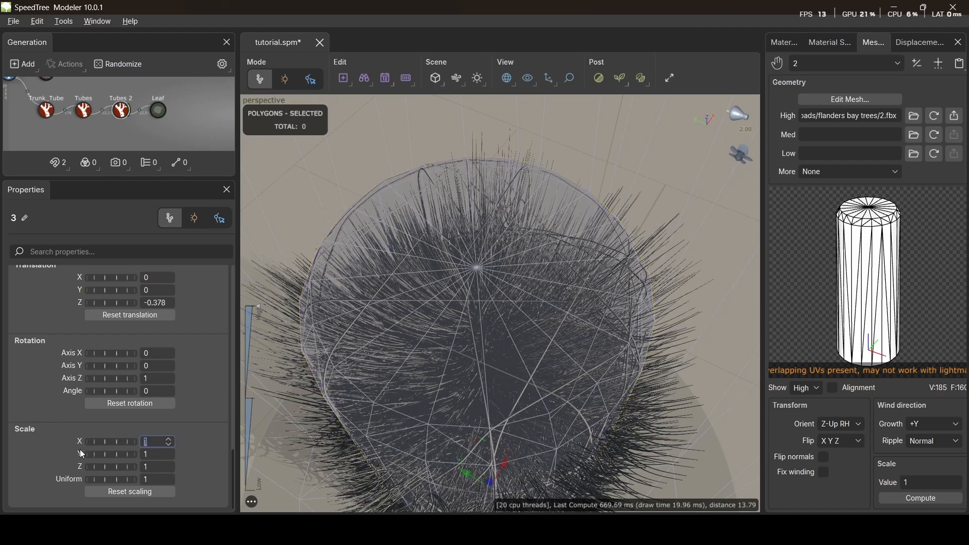
pyautogui.hotkey('ctrl', 'v')
pyautogui.click(152, 454)
pyautogui.hotkey('ctrl', 'v')
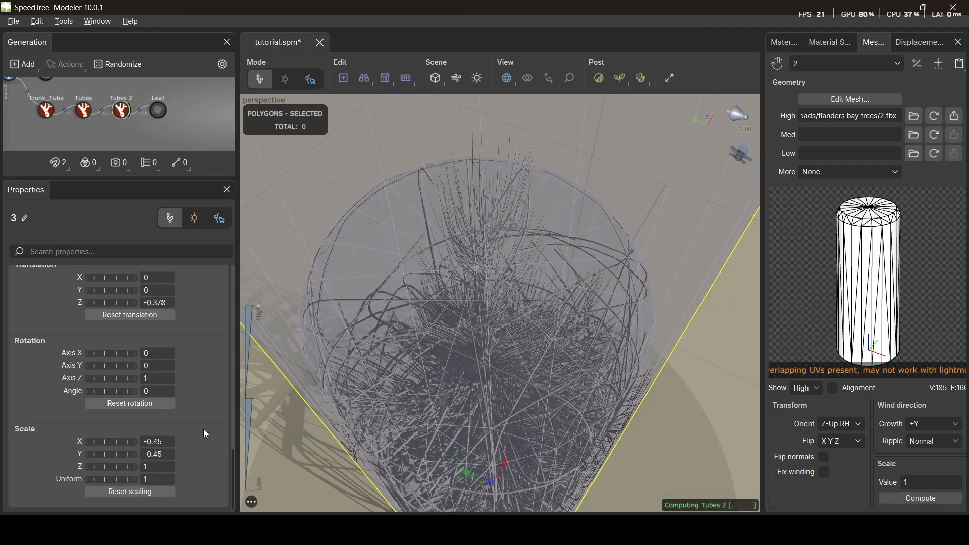
# Step: Set the new cylinder force's Z scale to 0.425, matching the first cylinder force
pyautogui.moveTo(362, 243); pyautogui.dragTo(383, 379)
pyautogui.click(386, 385)
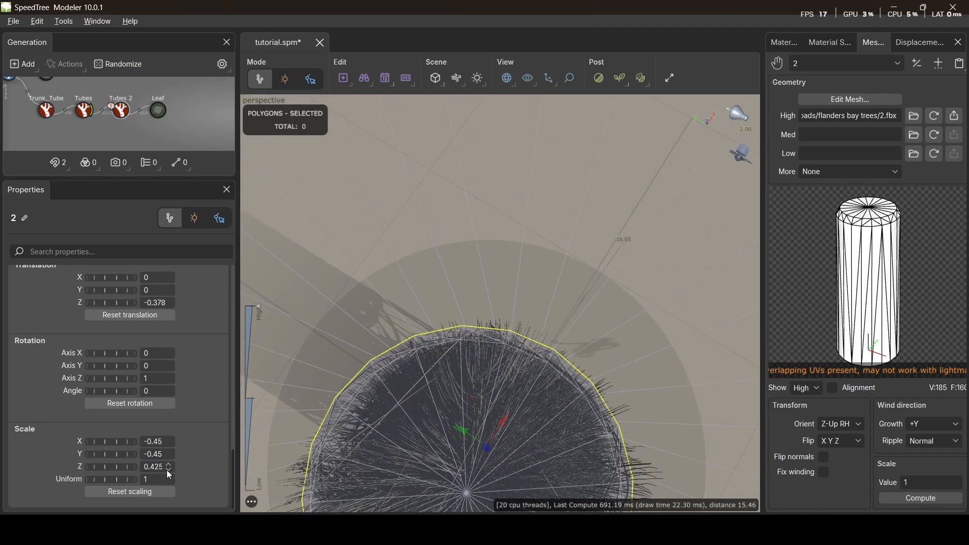
pyautogui.doubleClick(146, 466)
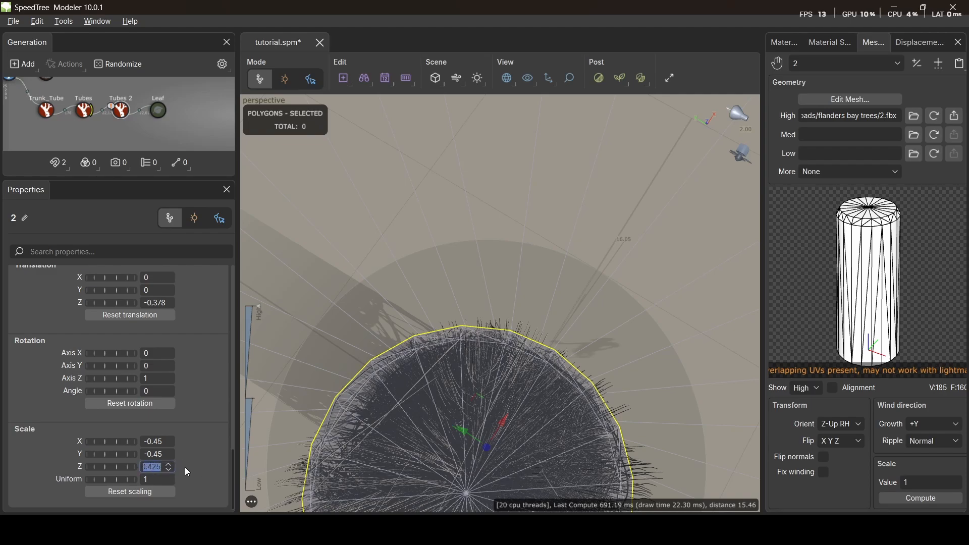
pyautogui.click(483, 271)
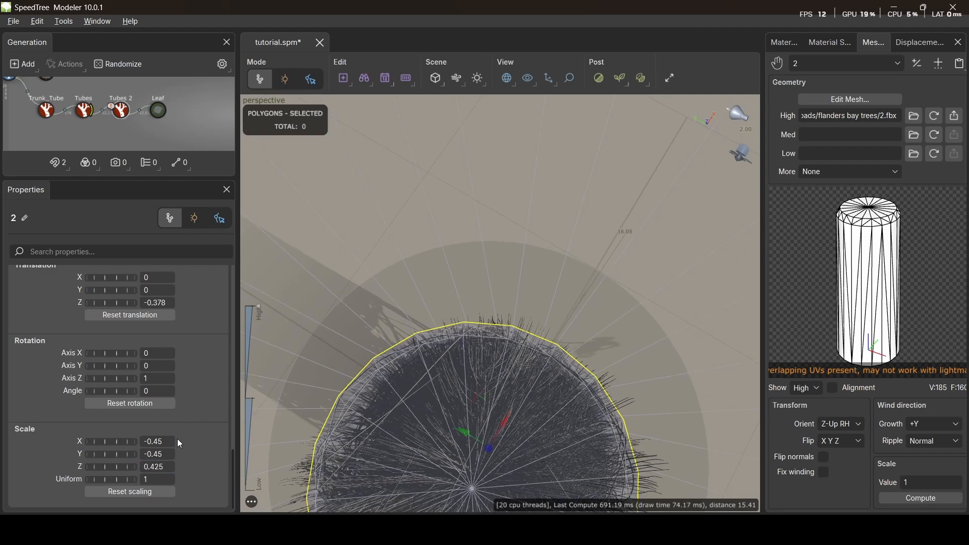
pyautogui.click(444, 212)
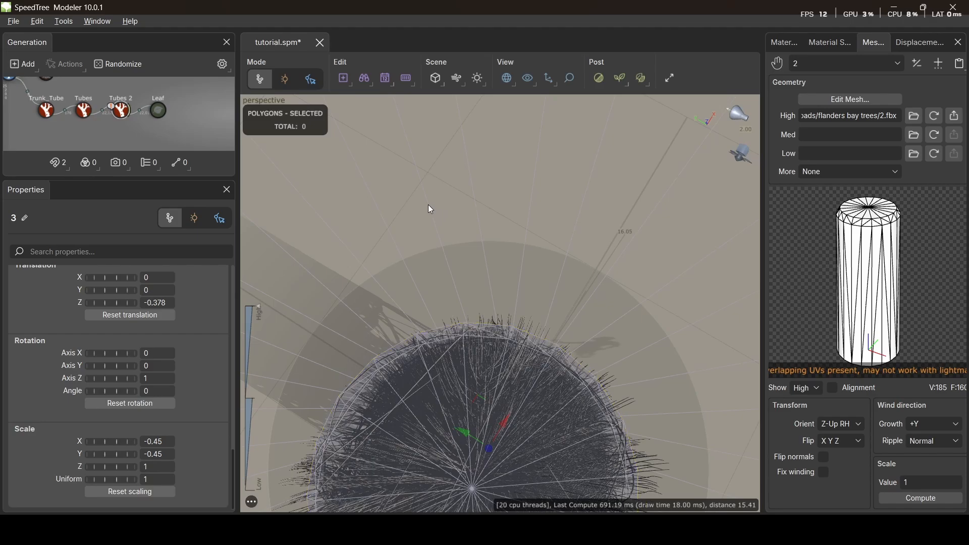
pyautogui.click(151, 467)
pyautogui.write('0.425')
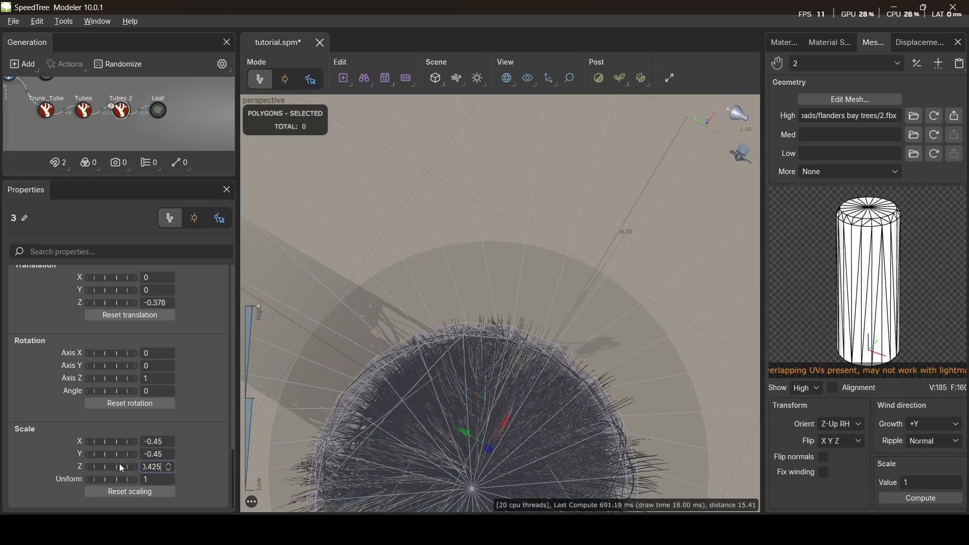
pyautogui.press('Return')
# Step: Examine from several angles how the twigs fill the matched cylinder forces
pyautogui.moveTo(365, 471); pyautogui.dragTo(461, 296)
pyautogui.scroll(-5, 459, 295)
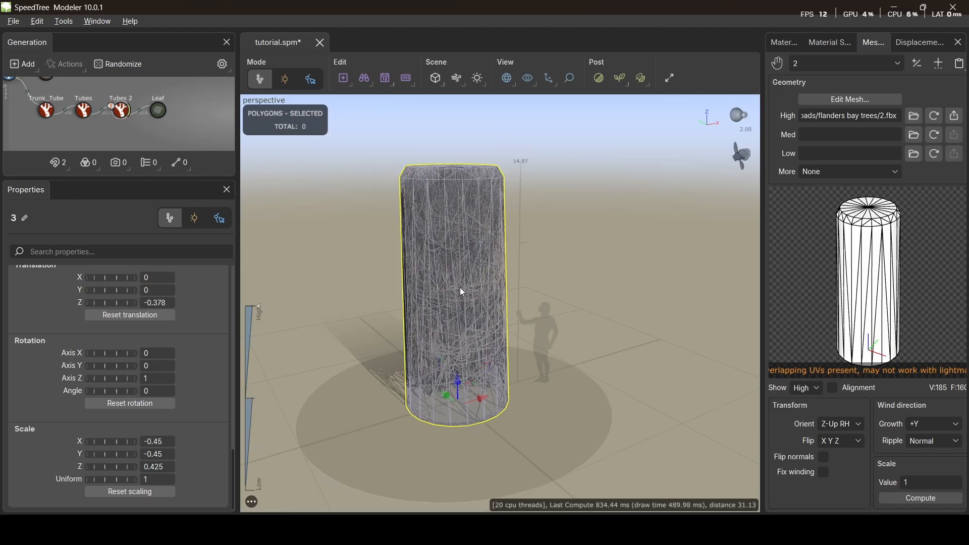
pyautogui.moveTo(492, 290)
pyautogui.mouseDown()
pyautogui.moveTo(478, 266)
pyautogui.moveTo(493, 251)
pyautogui.moveTo(494, 271)
pyautogui.mouseUp()
pyautogui.scroll(-1, 475, 359)
pyautogui.moveTo(475, 358); pyautogui.dragTo(530, 337, button='middle')
pyautogui.scroll(5, 530, 337)
pyautogui.scroll(-3, 550, 322)
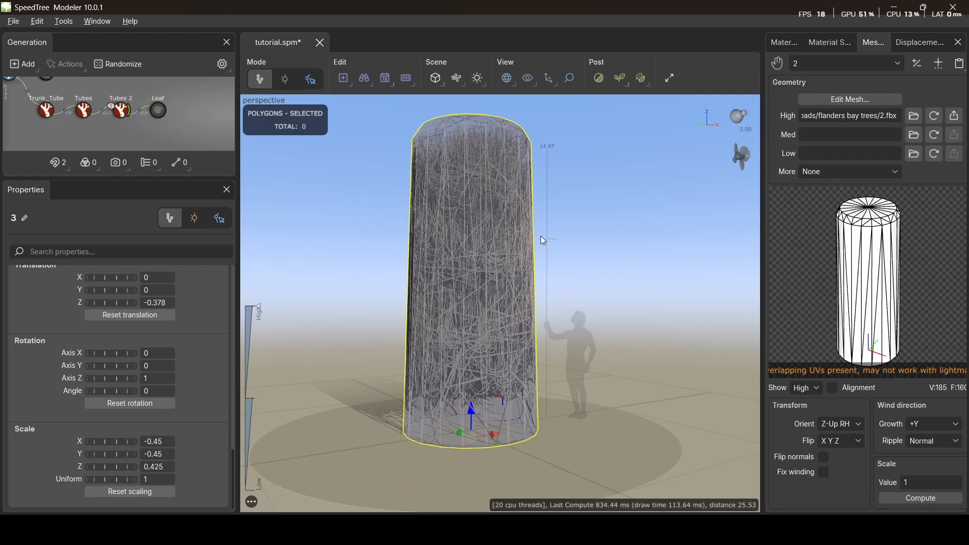
# Step: Set the Last generation boundary of Tubes 2 to 4.03 so the twigs spread over the whole cylinder
pyautogui.click(121, 109)
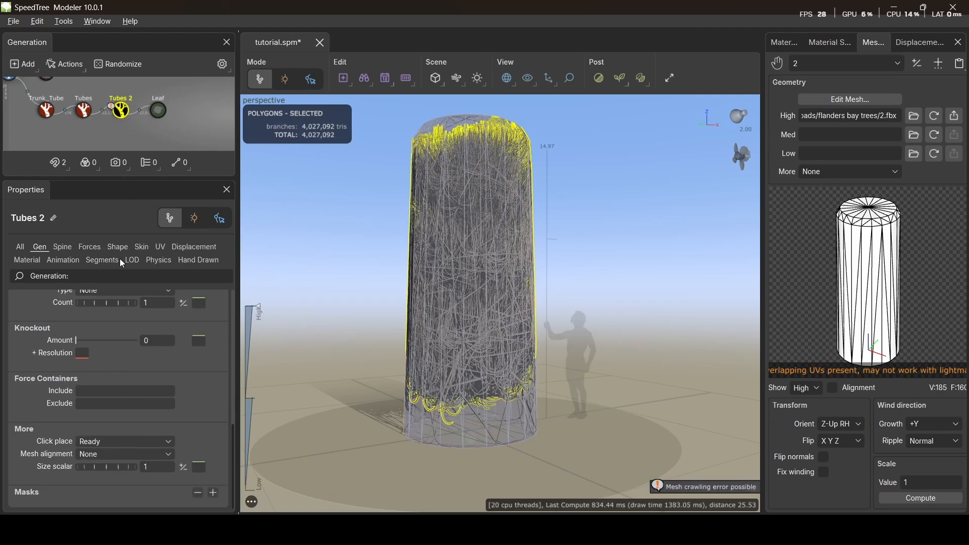
pyautogui.click(41, 248)
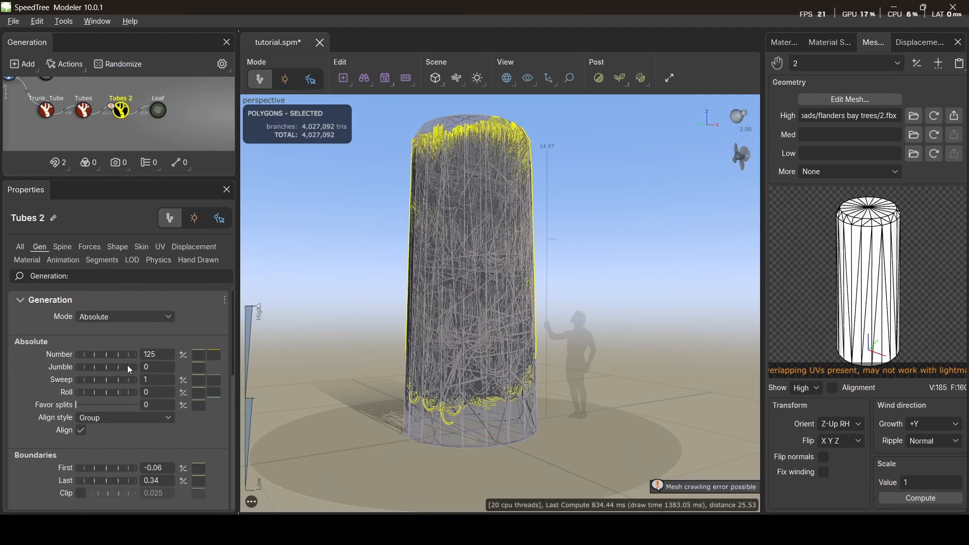
pyautogui.scroll(-3, 138, 416)
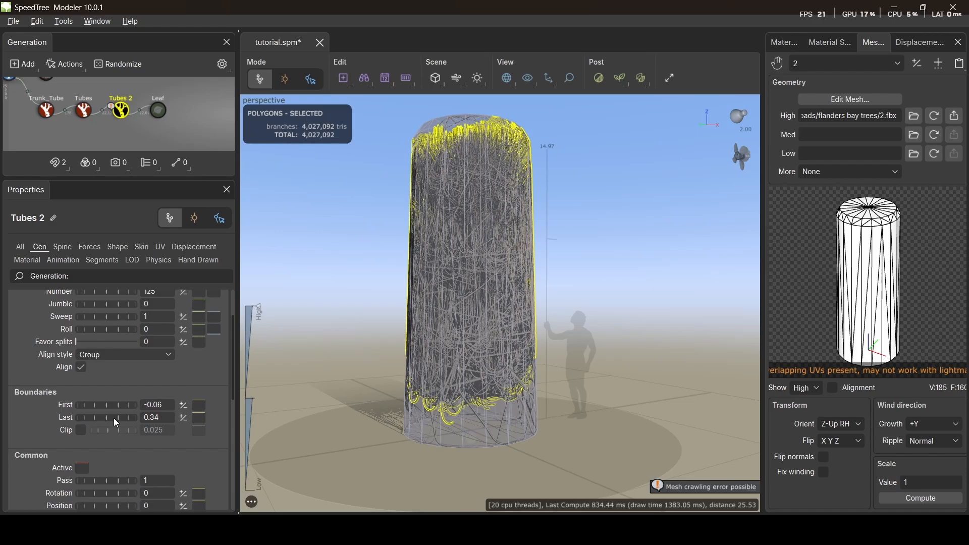
pyautogui.moveTo(122, 418); pyautogui.dragTo(329, 413)
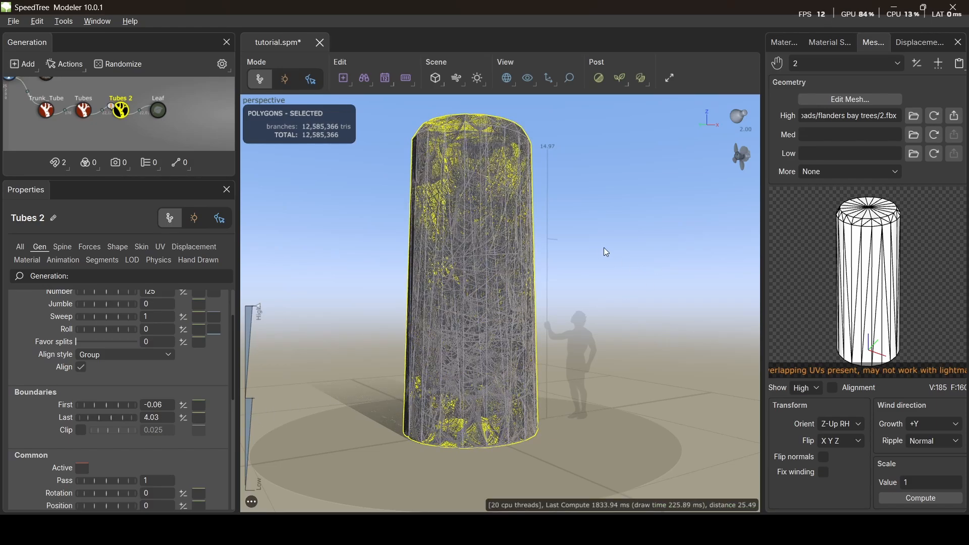
pyautogui.click(619, 267)
# Step: Show the Leaf generator's leaves again and check how they cover the cylinder of twigs
pyautogui.moveTo(500, 288); pyautogui.dragTo(469, 291)
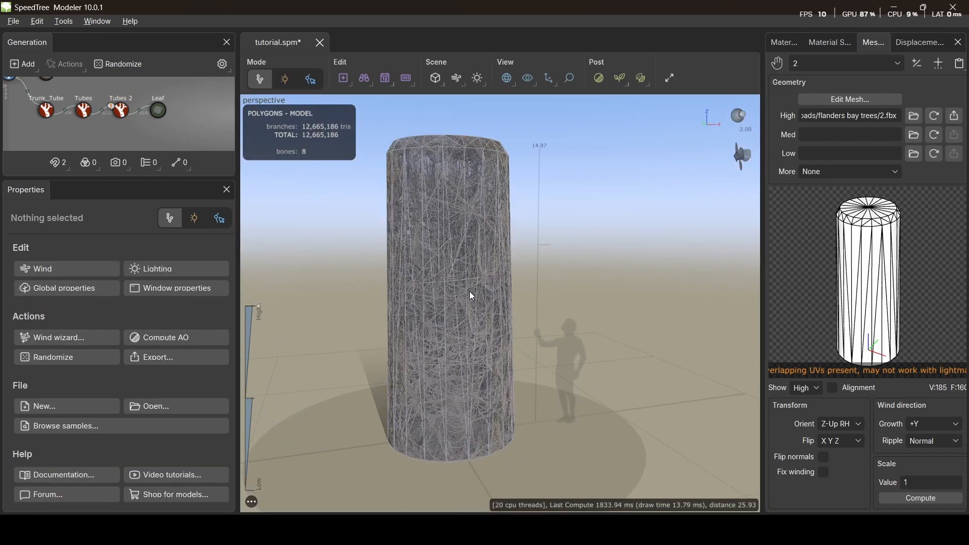
pyautogui.click(159, 112)
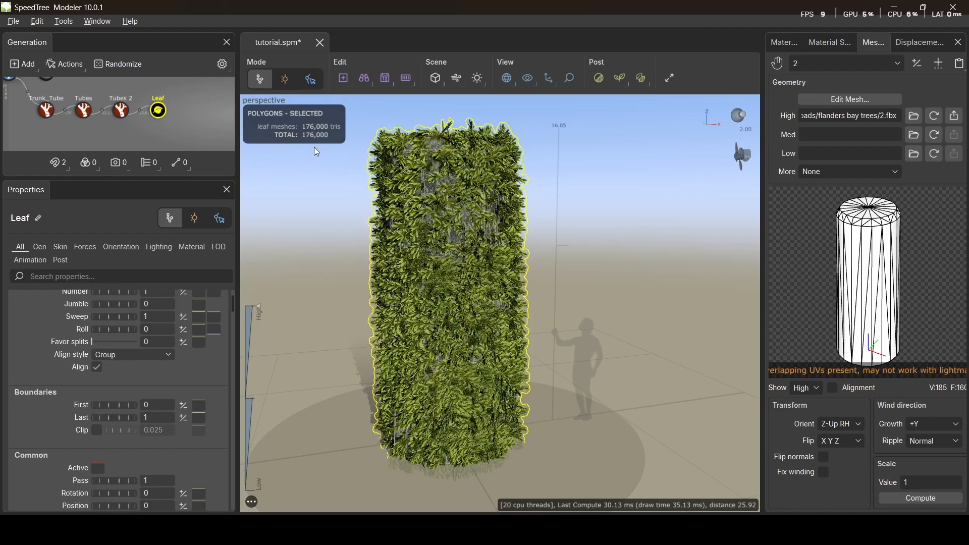
pyautogui.moveTo(535, 268); pyautogui.dragTo(468, 223)
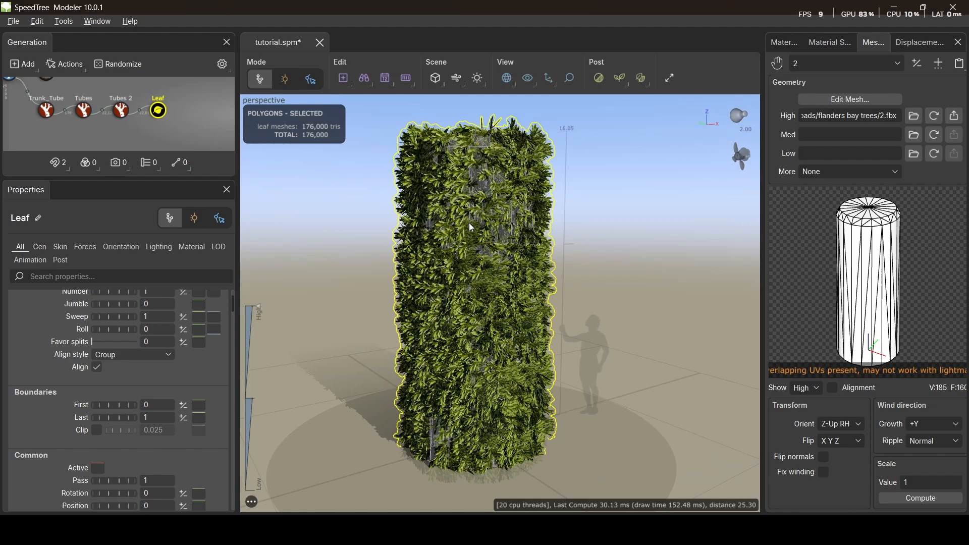
# Step: Hide the two cylinder mesh forces, 2 and 3, and check the leafy cylinder from a distance
pyautogui.click(484, 186)
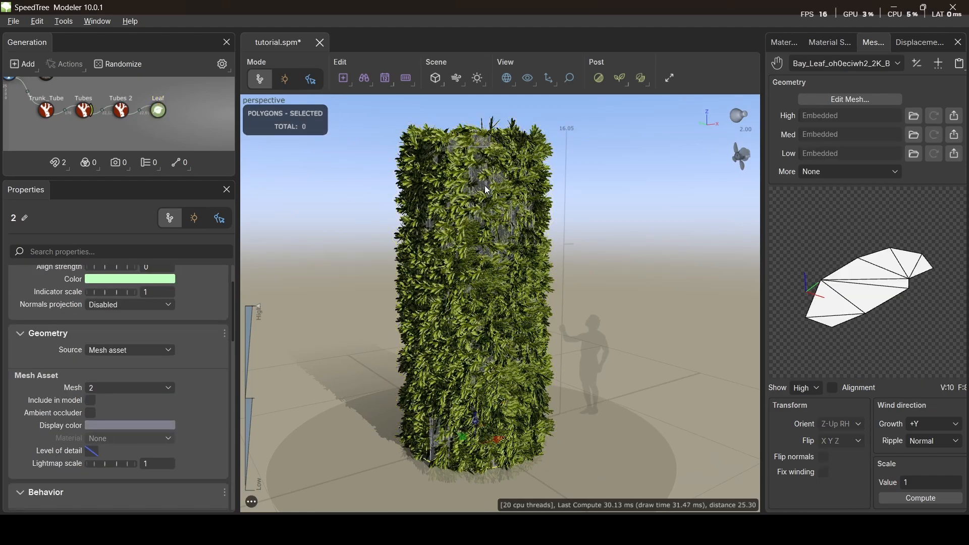
pyautogui.click(56, 167)
pyautogui.click(74, 218)
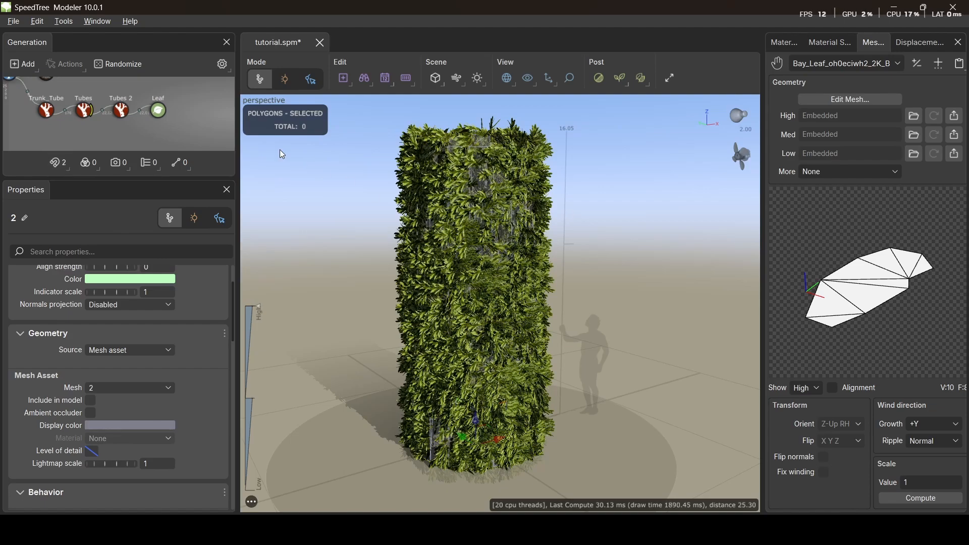
pyautogui.click(121, 118)
pyautogui.click(58, 164)
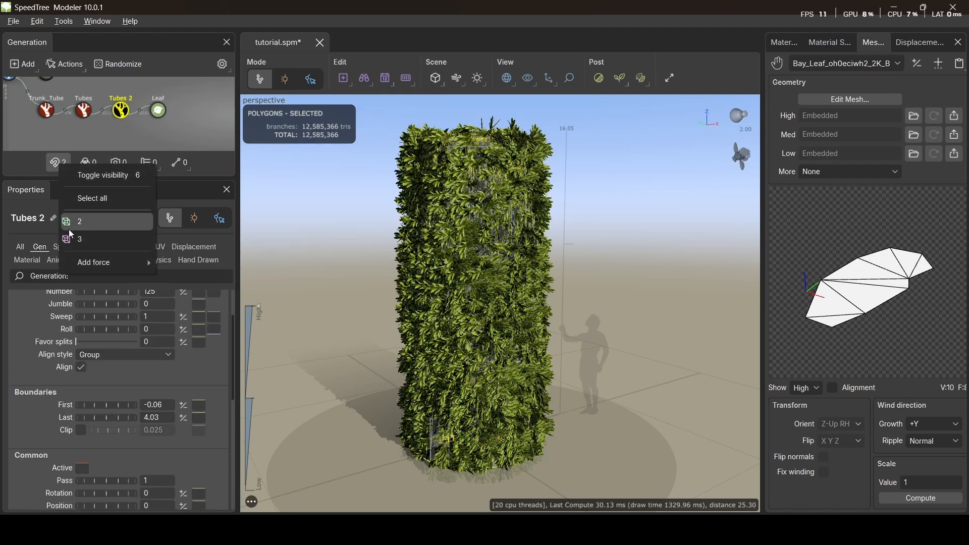
pyautogui.click(78, 244)
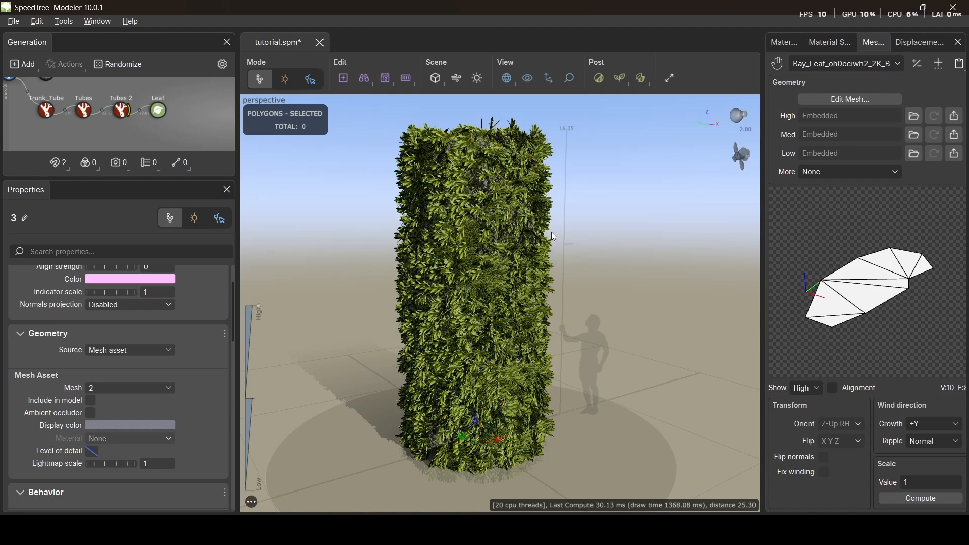
pyautogui.moveTo(551, 232); pyautogui.dragTo(560, 293)
pyautogui.click(585, 275)
pyautogui.scroll(-5, 518, 299)
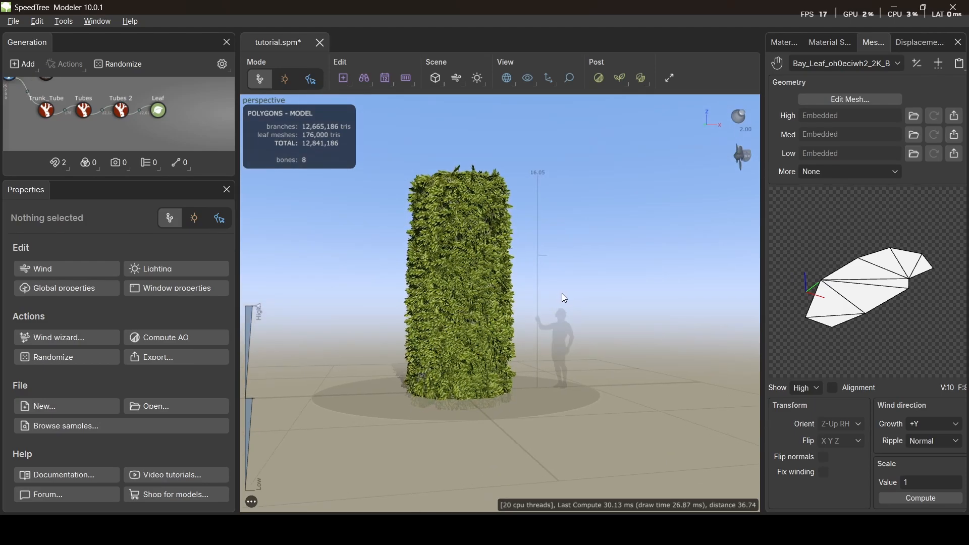